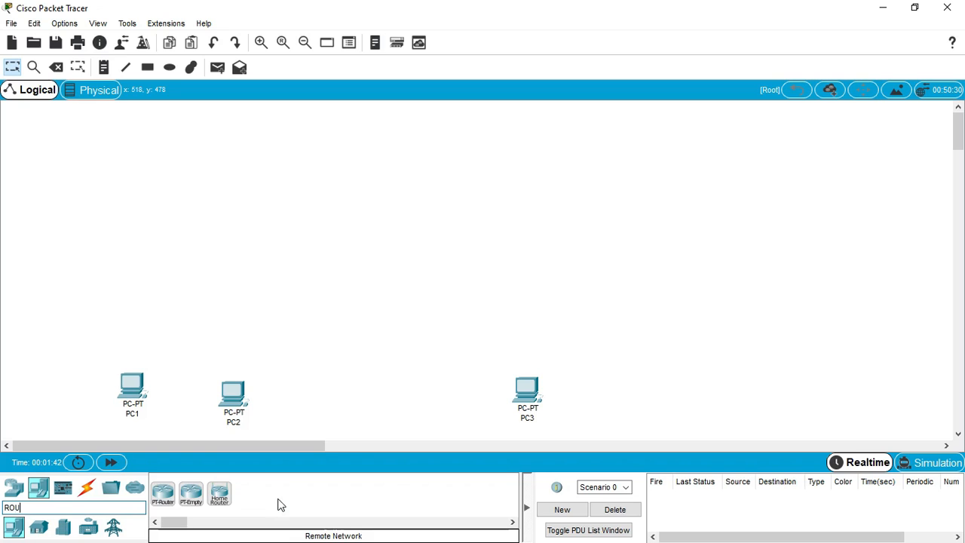
Step: Place a PT-Router above PC1 and PC2 and name it Router1
{"action": "left_click_drag", "start_coordinate": [163, 495], "coordinate": [203, 277]}
{"action": "left_click", "coordinate": [215, 302]}
{"action": "left_click", "coordinate": [224, 301]}
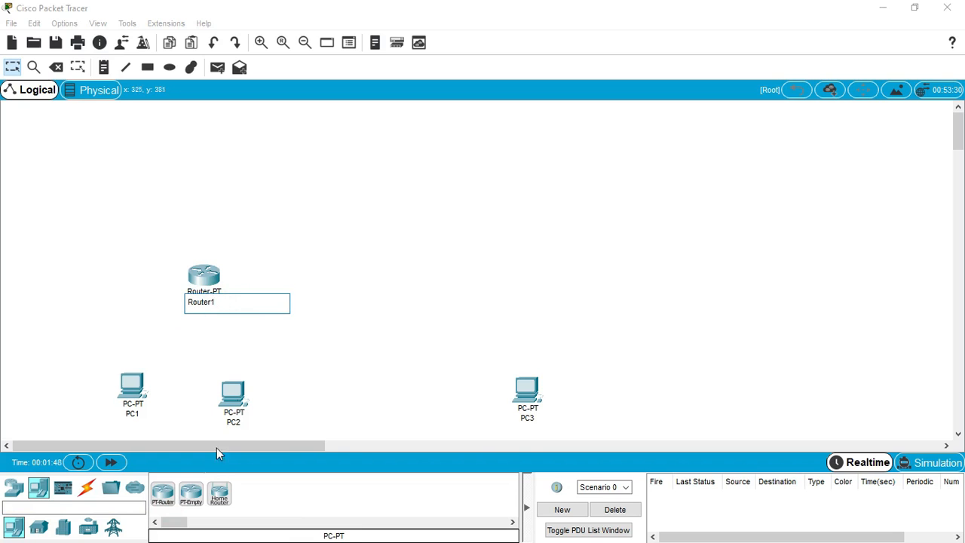
{"action": "left_click", "coordinate": [160, 501]}
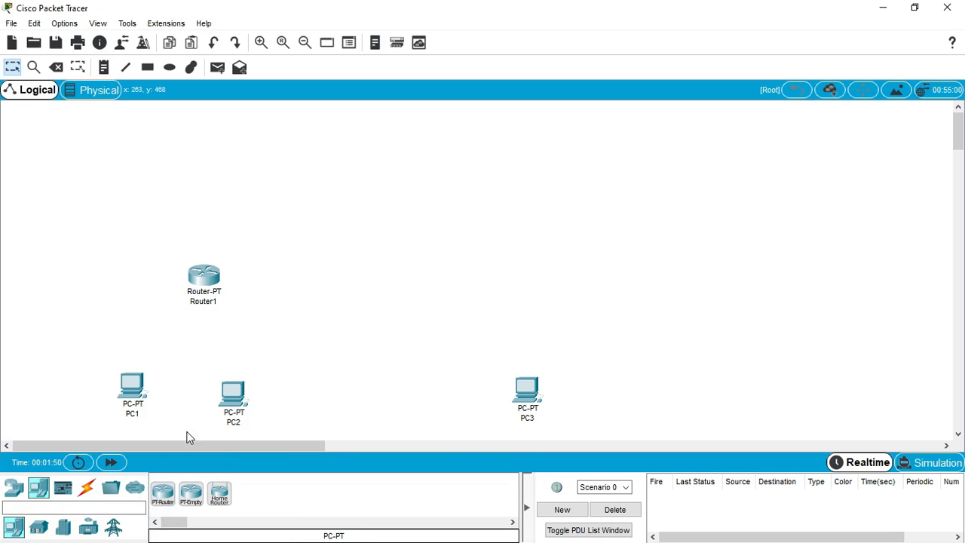
Step: Place two more PT-Router devices, one above PC3 and one above and between the other two routers
{"action": "left_click", "coordinate": [168, 498]}
{"action": "left_click", "coordinate": [515, 276]}
{"action": "left_click", "coordinate": [165, 499]}
{"action": "left_click", "coordinate": [279, 217]}
{"action": "left_click_drag", "start_coordinate": [281, 216], "coordinate": [358, 184]}
Step: Find the server device and place two servers above Router3, one on each side, naming the first Server1
{"action": "left_click", "coordinate": [61, 509]}
{"action": "type", "text": "SE"}
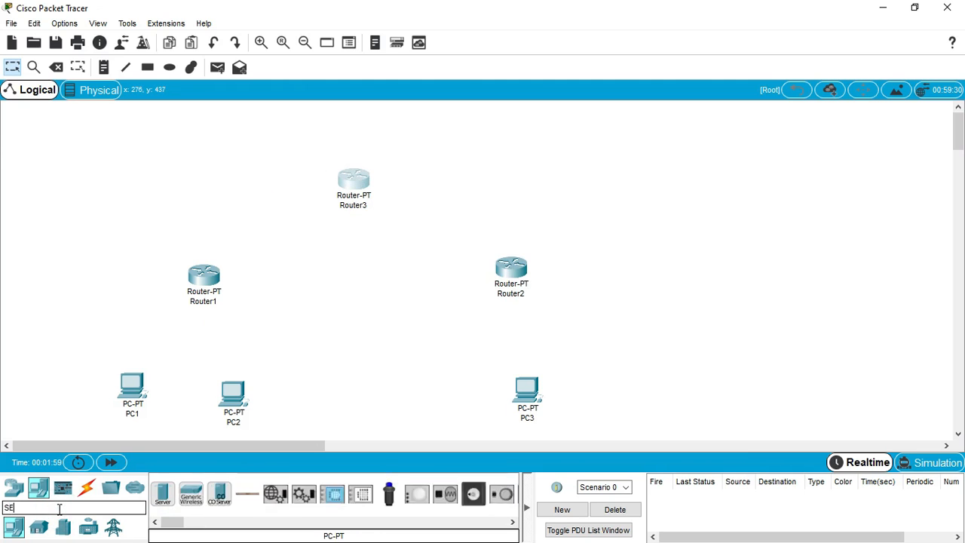
{"action": "type", "text": "R"}
{"action": "left_click_drag", "start_coordinate": [160, 495], "coordinate": [185, 126]}
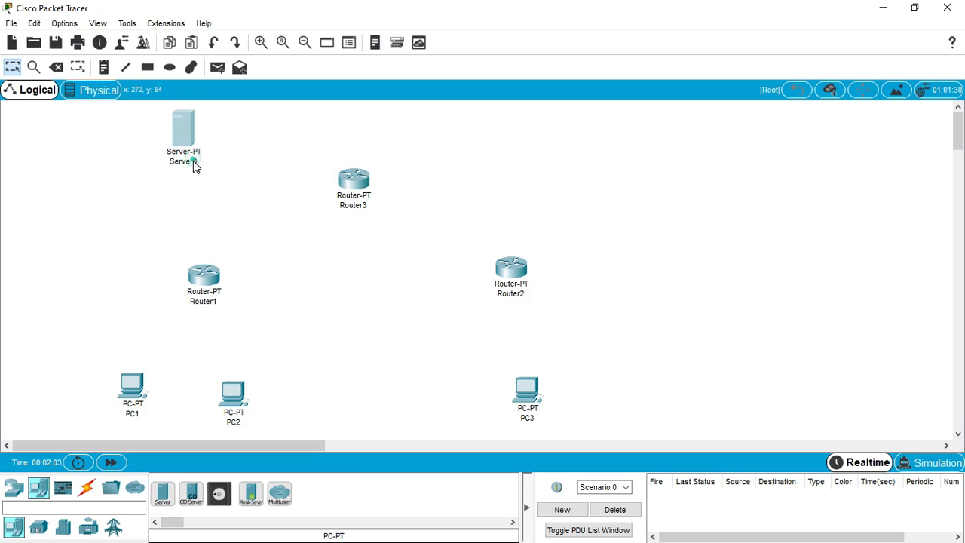
{"action": "left_click", "coordinate": [193, 163]}
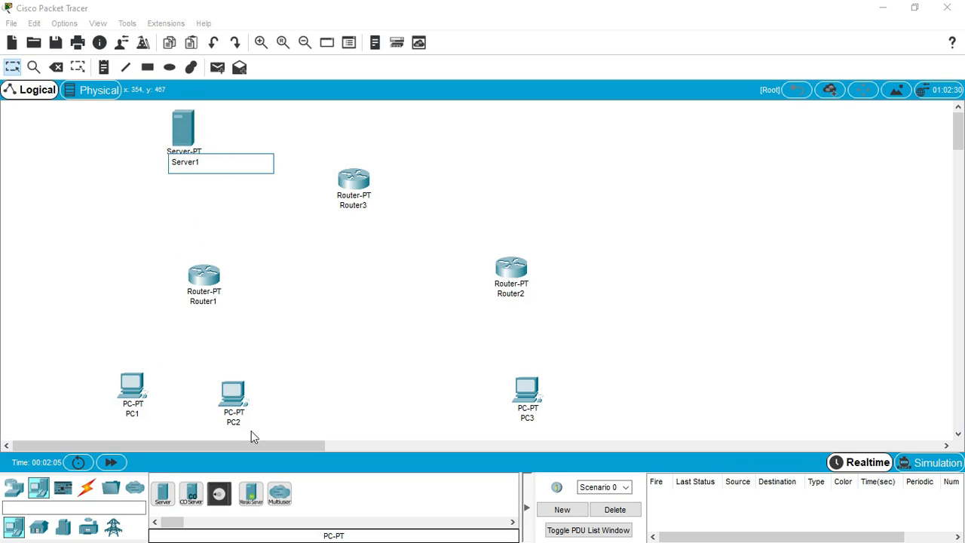
{"action": "left_click_drag", "start_coordinate": [163, 492], "coordinate": [491, 126]}
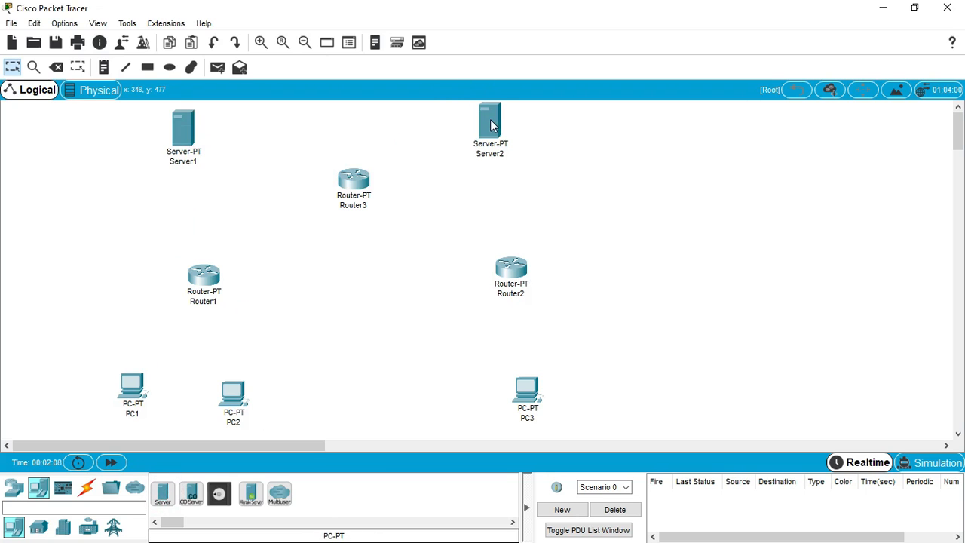
Step: Link Router1 to Router2 with an automatically chosen connection and shift Router1 slightly away from its port label
{"action": "left_click", "coordinate": [86, 486]}
{"action": "left_click", "coordinate": [169, 487]}
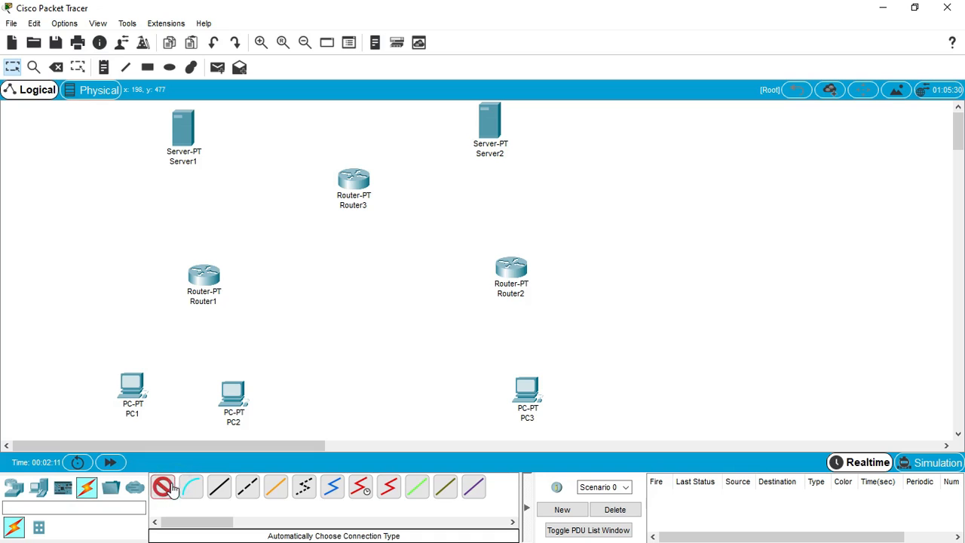
{"action": "left_click", "coordinate": [205, 273]}
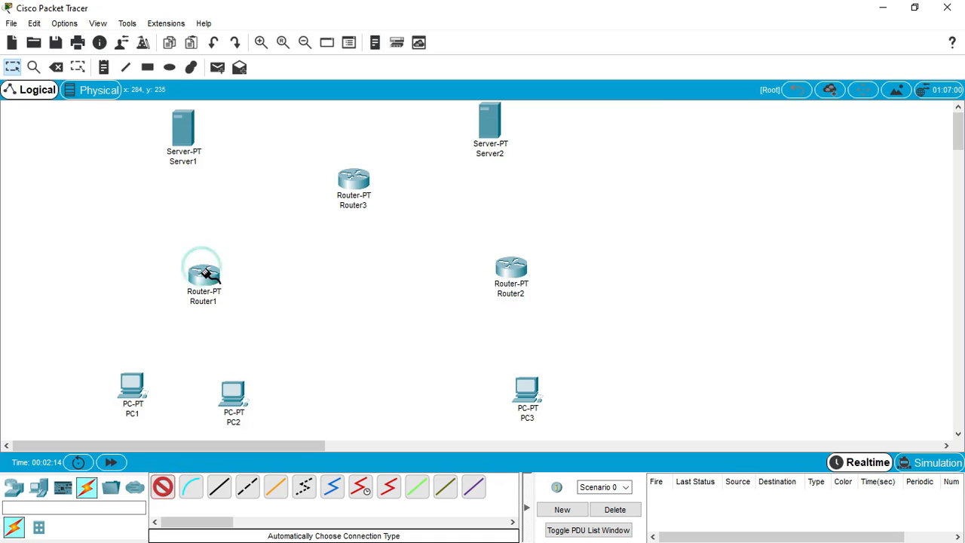
{"action": "left_click", "coordinate": [498, 265]}
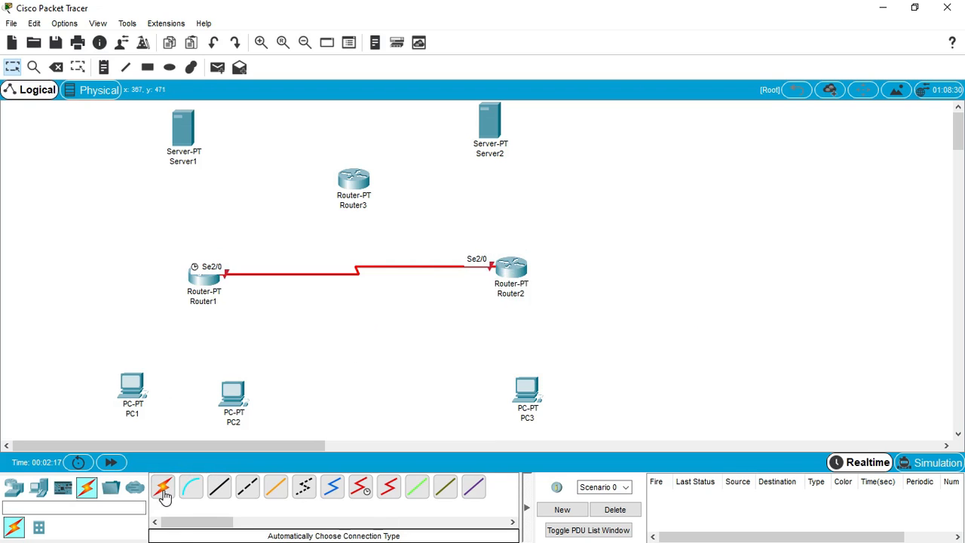
{"action": "left_click_drag", "start_coordinate": [194, 265], "coordinate": [192, 280]}
Step: Connect Router3 to both Router1 and Router2 using the automatic connection type
{"action": "left_click", "coordinate": [163, 487]}
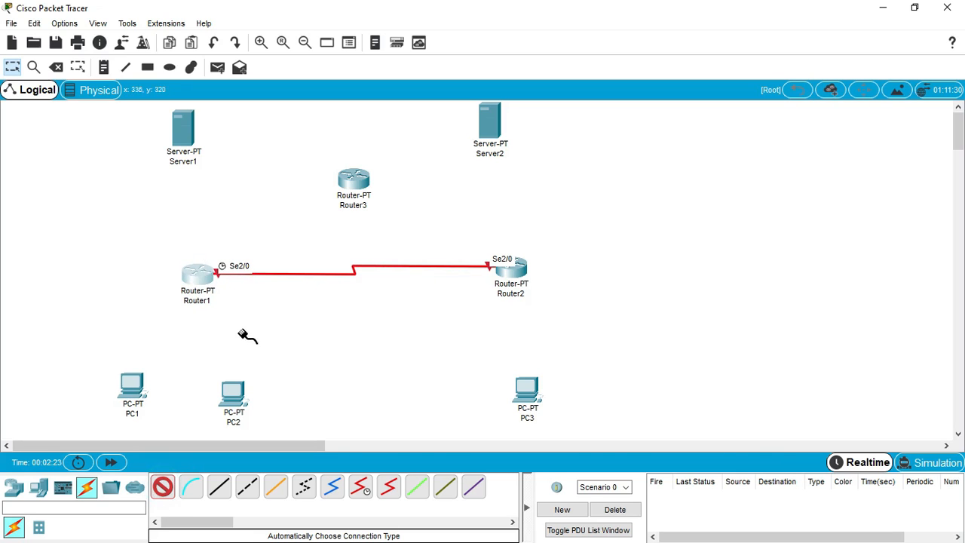
{"action": "left_click", "coordinate": [189, 264]}
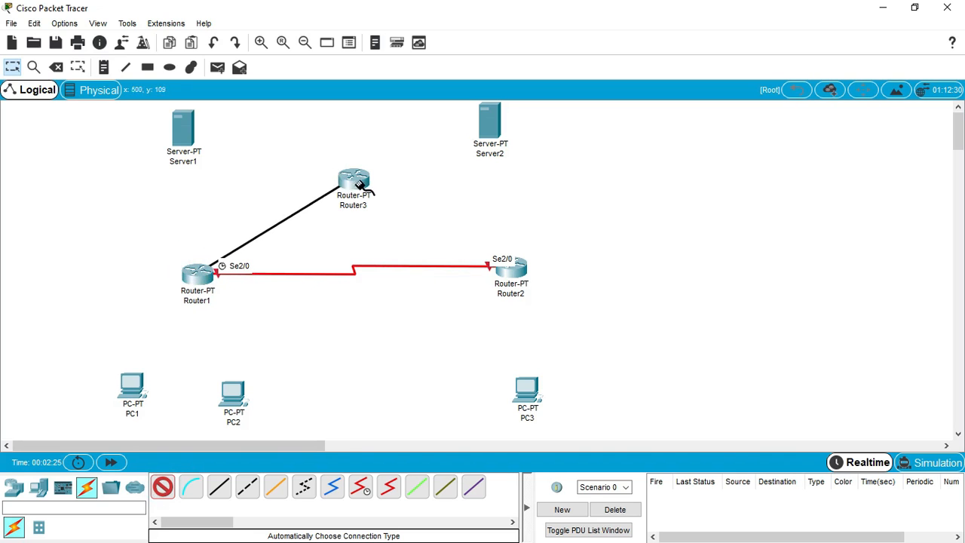
{"action": "left_click", "coordinate": [354, 183]}
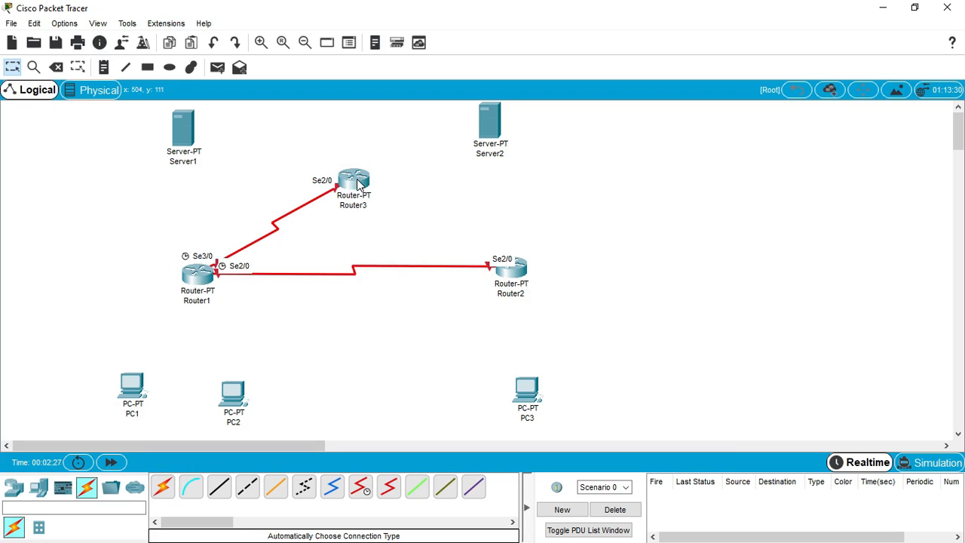
{"action": "left_click", "coordinate": [162, 487]}
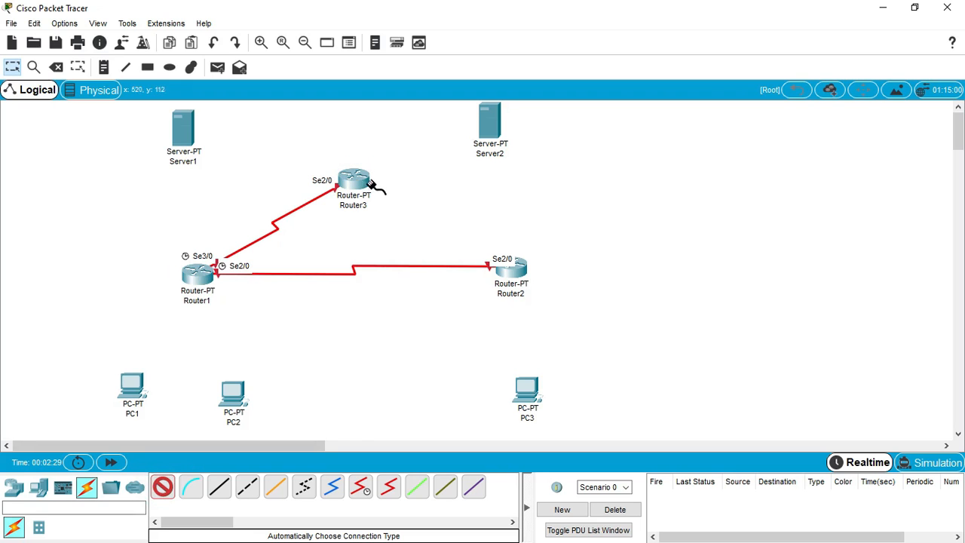
{"action": "left_click", "coordinate": [369, 183]}
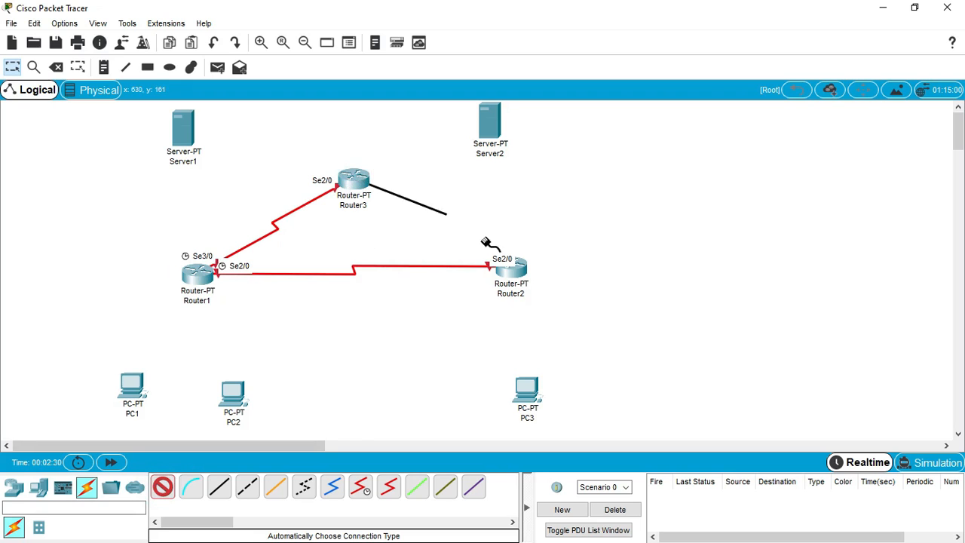
{"action": "left_click", "coordinate": [519, 267]}
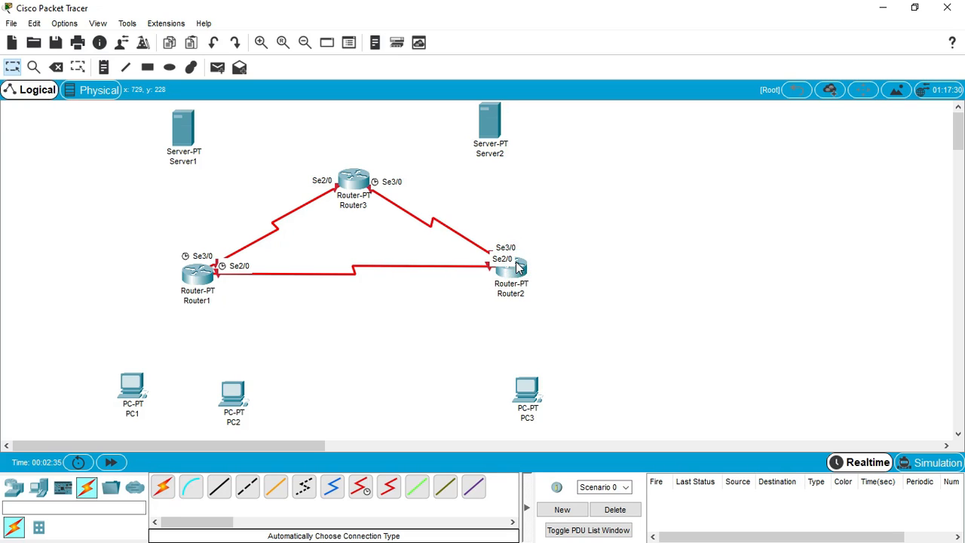
Step: Connect Router1 to PC1 and PC2 using the automatic connection type
{"action": "left_click", "coordinate": [162, 487]}
{"action": "left_click", "coordinate": [196, 273]}
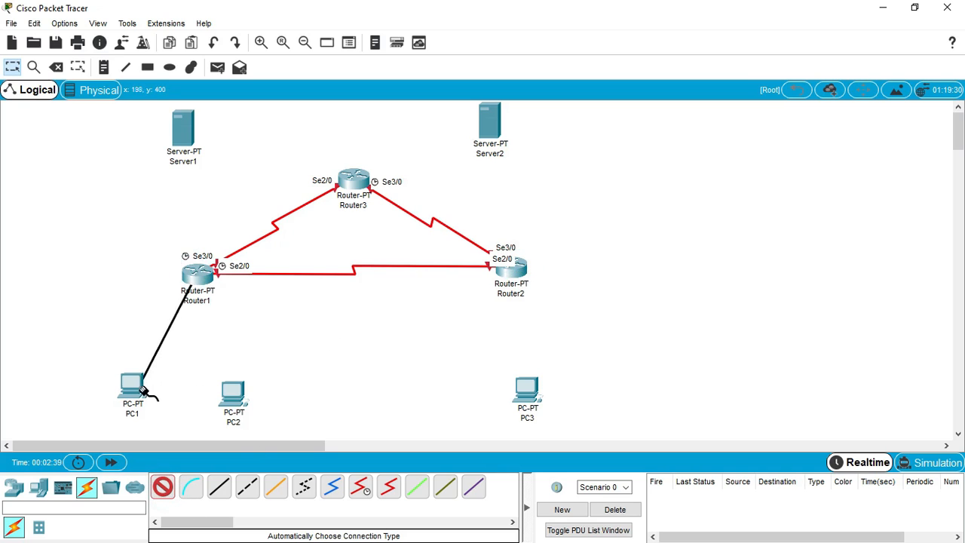
{"action": "left_click", "coordinate": [132, 386]}
{"action": "left_click", "coordinate": [162, 487]}
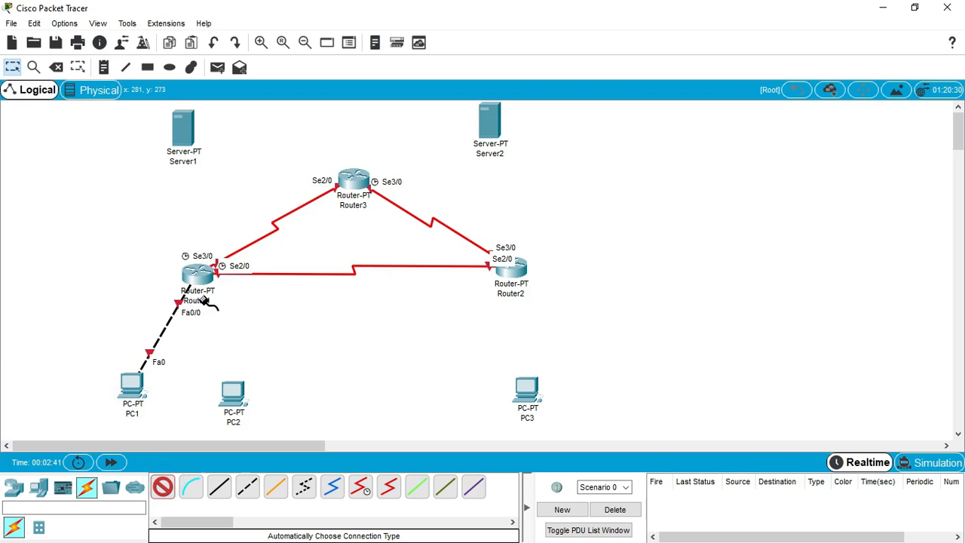
{"action": "left_click", "coordinate": [198, 277]}
{"action": "left_click", "coordinate": [235, 392]}
Step: Connect Router2 to PC3 using the automatic connection type
{"action": "left_click", "coordinate": [165, 490]}
{"action": "left_click", "coordinate": [515, 273]}
{"action": "left_click", "coordinate": [537, 398]}
Step: Connect Router3 to Server1 and Server2 using the automatic connection type
{"action": "left_click", "coordinate": [165, 490]}
{"action": "left_click", "coordinate": [351, 179]}
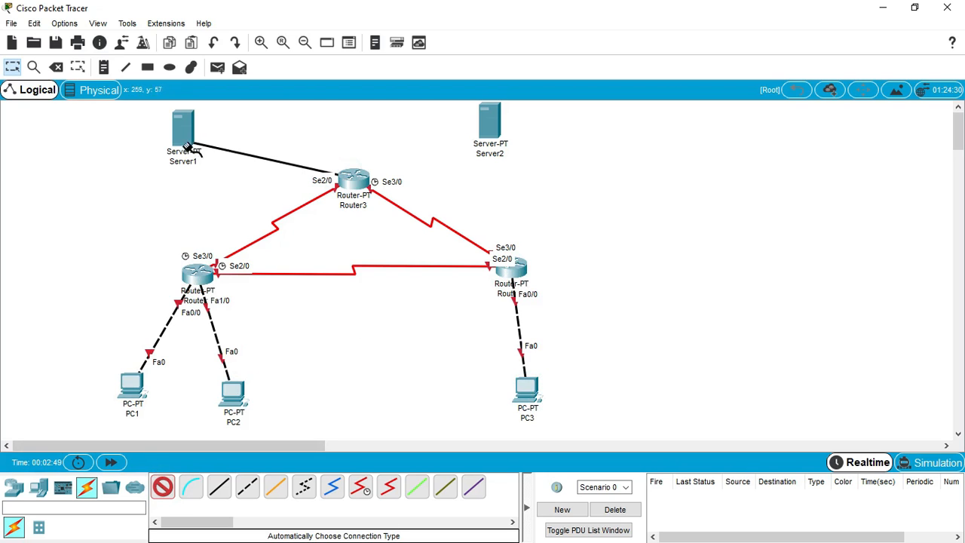
{"action": "left_click", "coordinate": [183, 141]}
{"action": "left_click", "coordinate": [162, 487]}
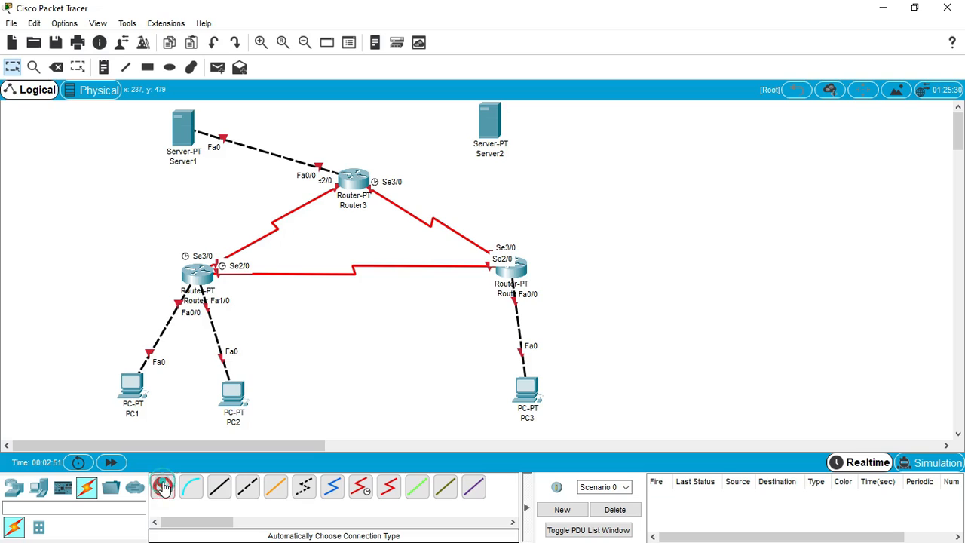
{"action": "left_click", "coordinate": [353, 179]}
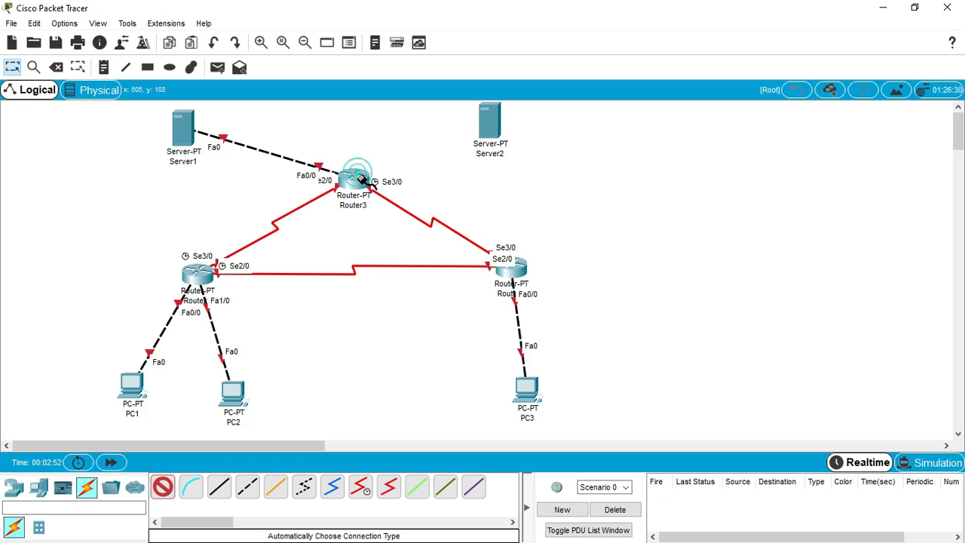
{"action": "left_click", "coordinate": [486, 127]}
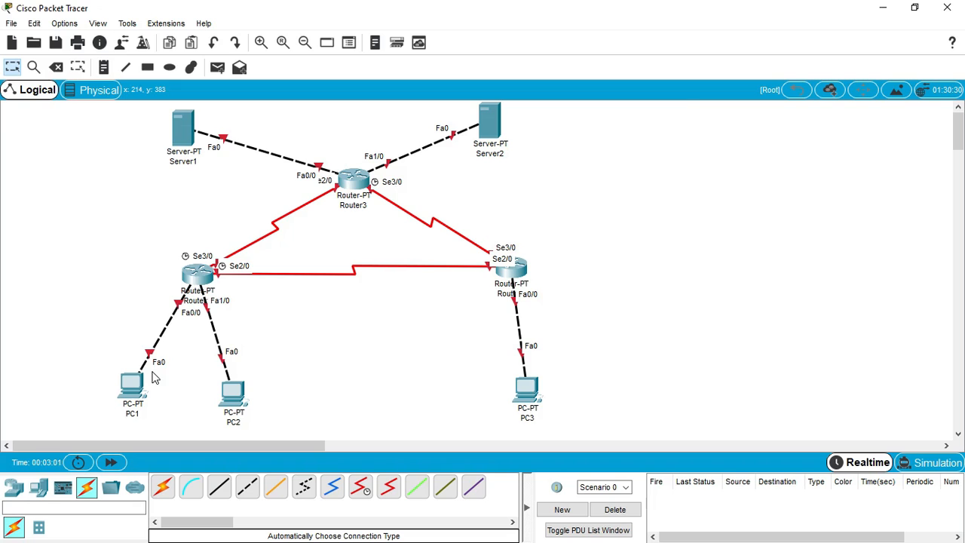
Step: Switch to the PowerPoint slide with the reference topology, check its network addresses, and return to Packet Tracer
{"action": "key", "text": "super"}
{"action": "left_click", "coordinate": [400, 537]}
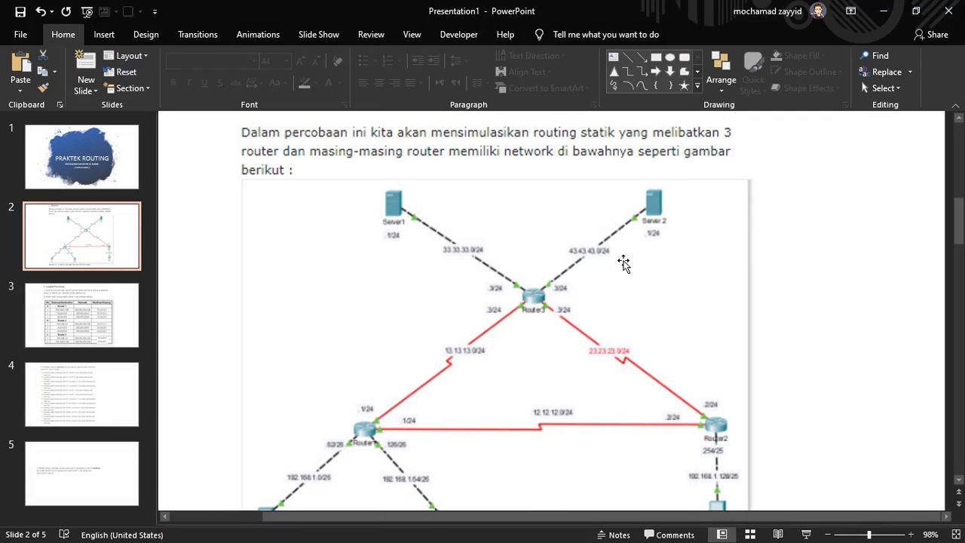
{"action": "left_click", "coordinate": [882, 11]}
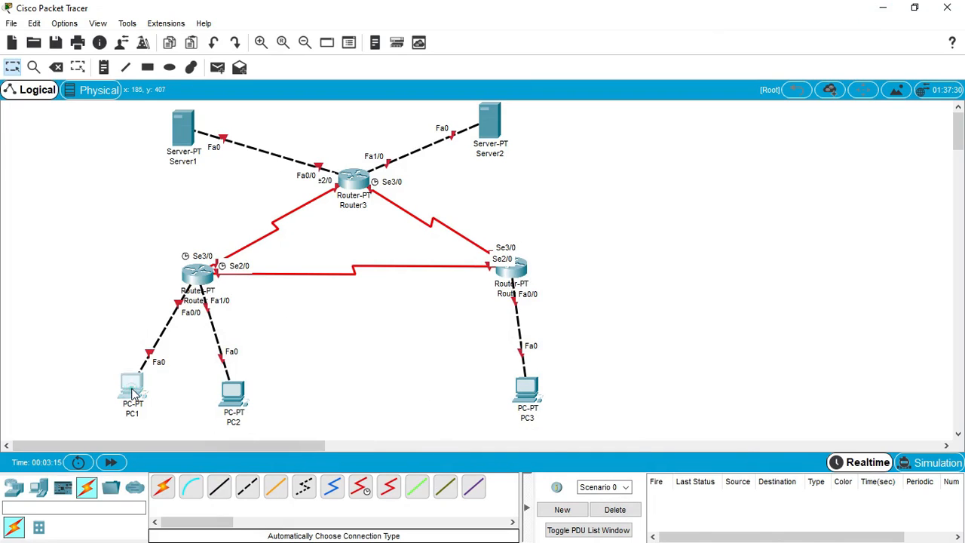
Step: Move PC1 and PC2 farther apart beneath Router1 to make room along their links
{"action": "left_click_drag", "start_coordinate": [132, 389], "coordinate": [93, 389]}
{"action": "left_click_drag", "start_coordinate": [237, 395], "coordinate": [266, 385]}
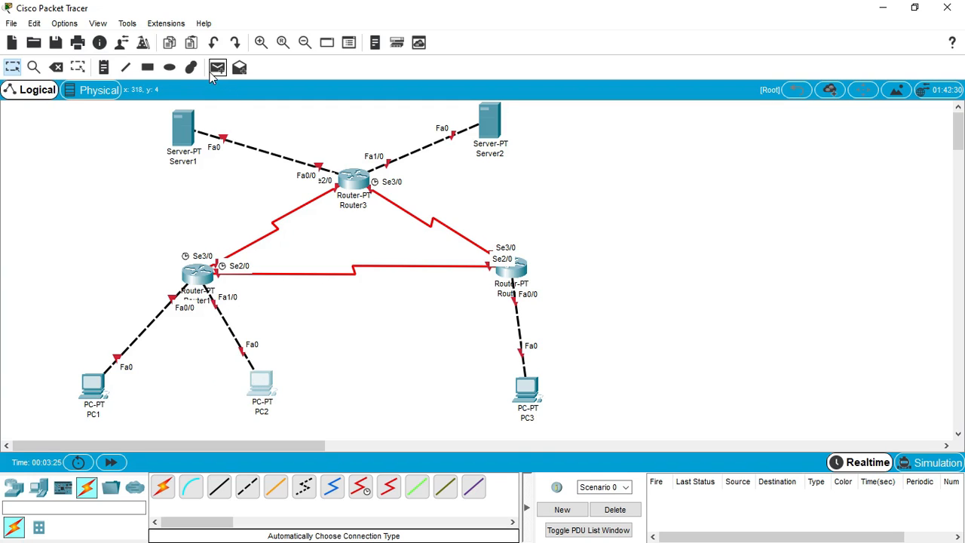
Step: Label the links with notes 192.168.1.0/26, 192.168.1.64/26, 192.168.1.128/26, 12.12.12.0/24, 13.13.13.0/24, 23.23.23.0/24, 33.33.33.0/24 and 43.43.43.0/24
{"action": "left_click", "coordinate": [103, 69]}
{"action": "left_click", "coordinate": [40, 181]}
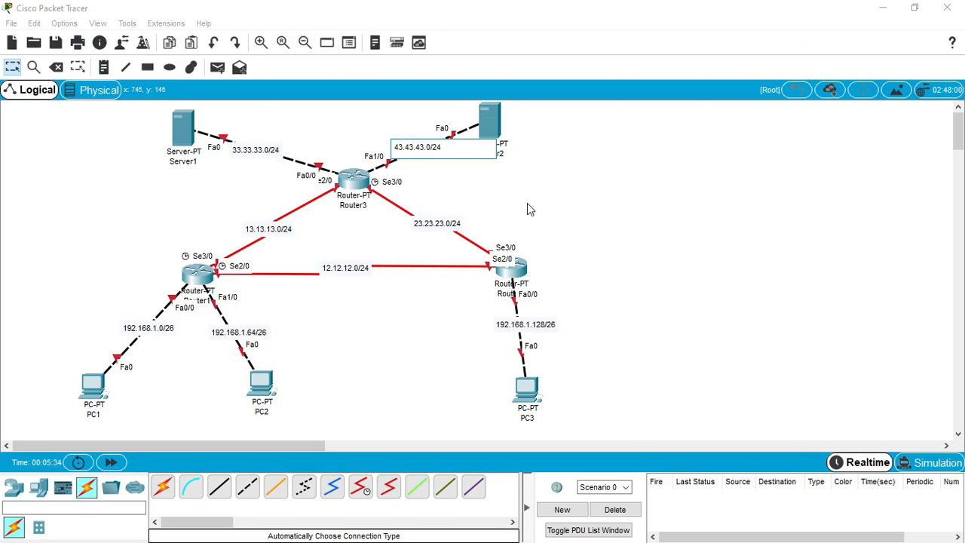
{"action": "left_click", "coordinate": [528, 207]}
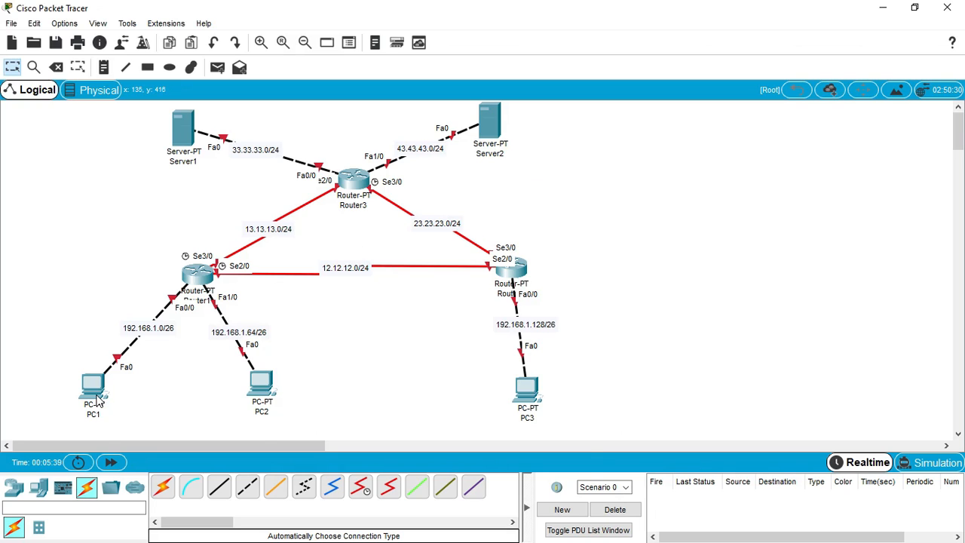
Step: Give PC1 the static IPv4 address 192.168.1.1 with subnet mask 255.255.255.192
{"action": "mouse_move", "coordinate": [97, 403]}
{"action": "left_click", "coordinate": [98, 382]}
{"action": "left_click", "coordinate": [401, 107]}
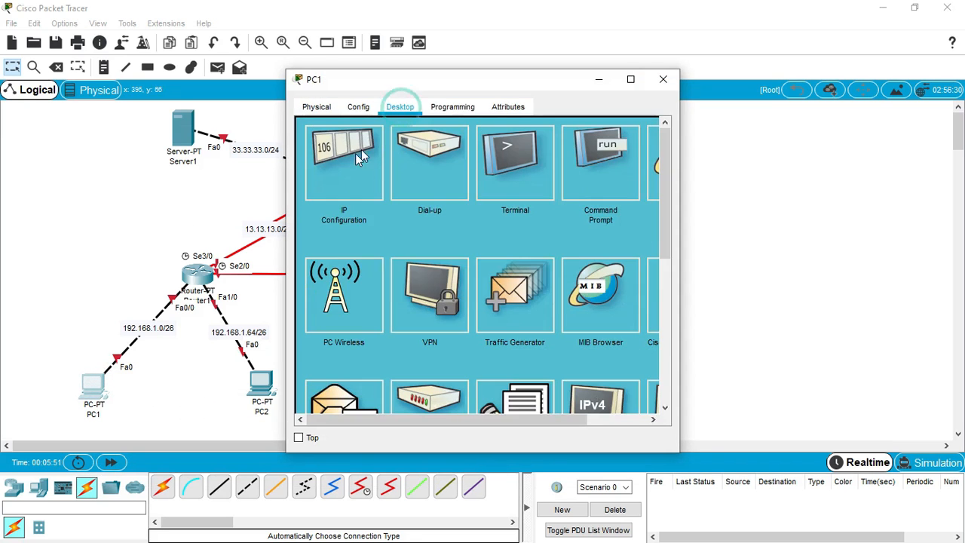
{"action": "left_click", "coordinate": [355, 159]}
{"action": "left_click", "coordinate": [433, 202]}
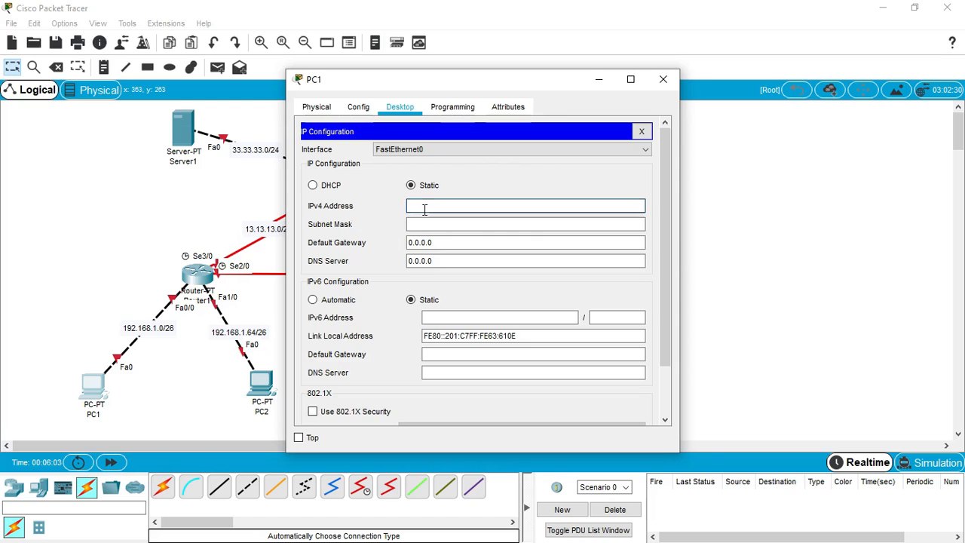
{"action": "type", "text": "192.168.1."}
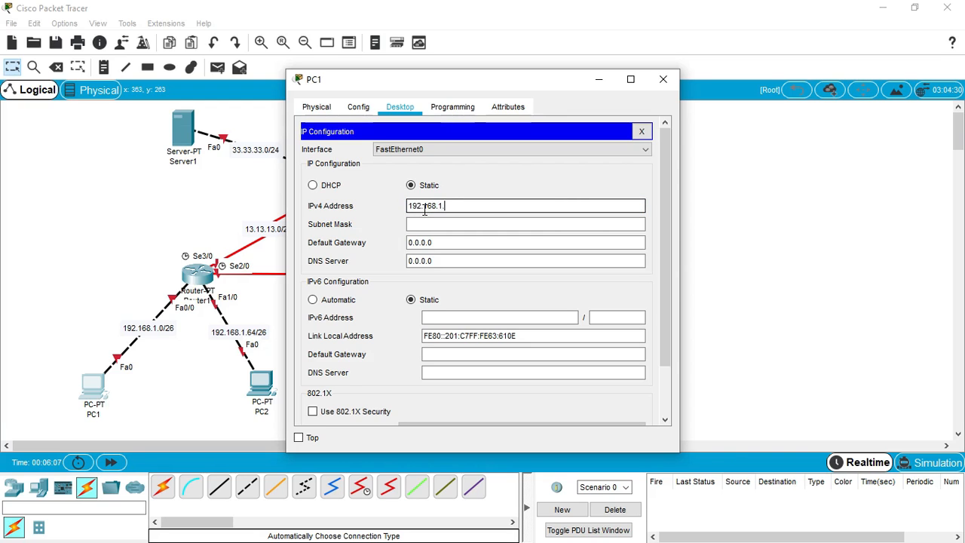
{"action": "type", "text": "1"}
{"action": "left_click", "coordinate": [424, 226]}
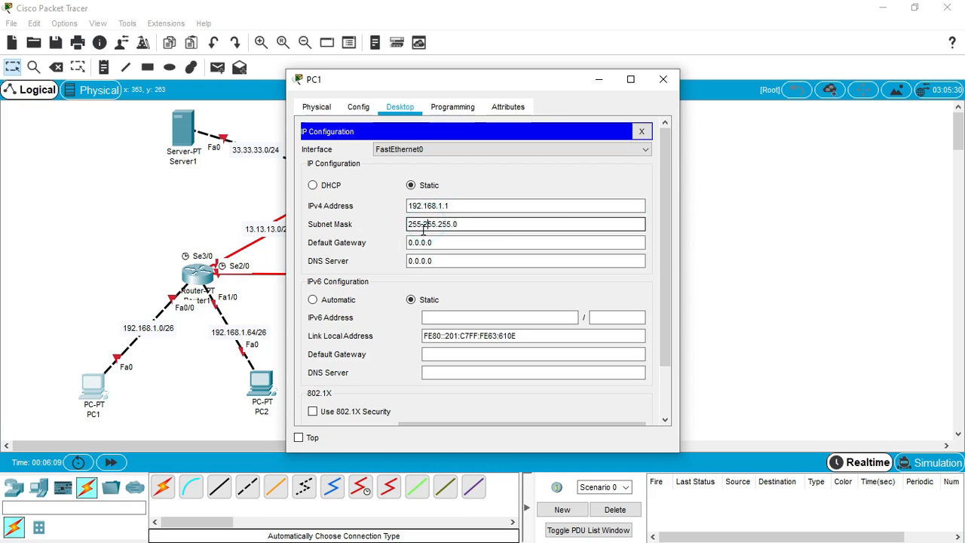
{"action": "left_click", "coordinate": [473, 225]}
{"action": "key", "text": "BackSpace"}
Step: Set PC1's default gateway to 192.168.1.62, copy that address, and close the PC1 configuration
{"action": "left_click", "coordinate": [463, 245]}
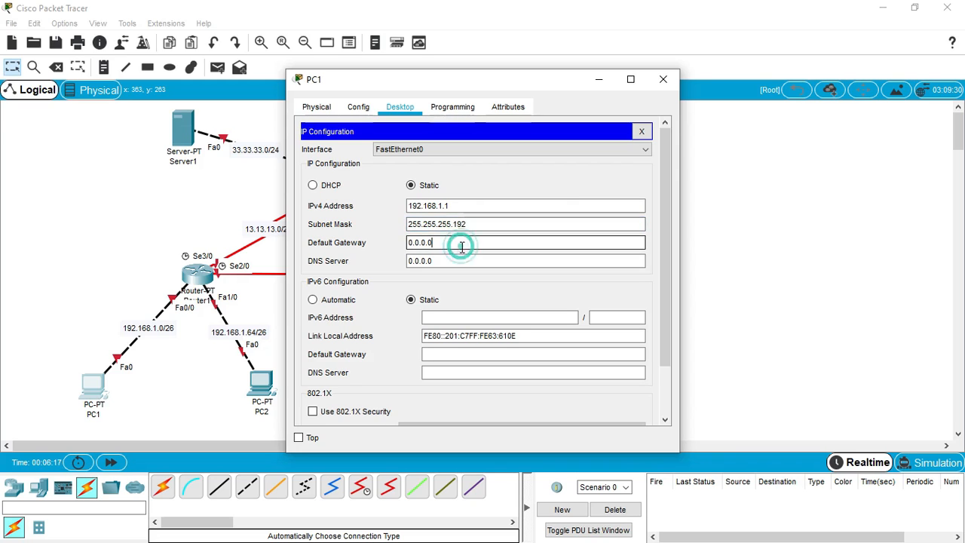
{"action": "double_click", "coordinate": [462, 247]}
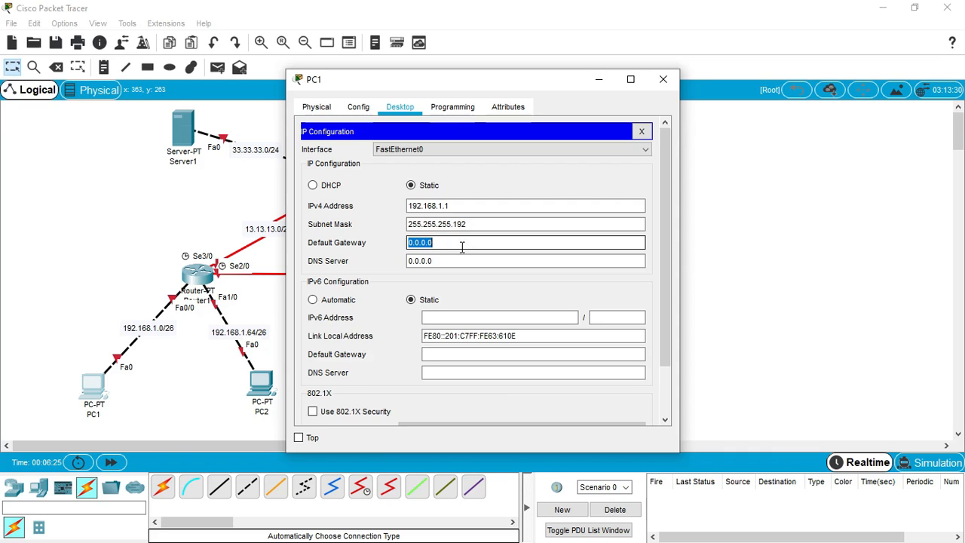
{"action": "type", "text": "192.168.1.62"}
{"action": "double_click", "coordinate": [462, 246]}
{"action": "key", "text": "ctrl+c"}
{"action": "left_click", "coordinate": [496, 223]}
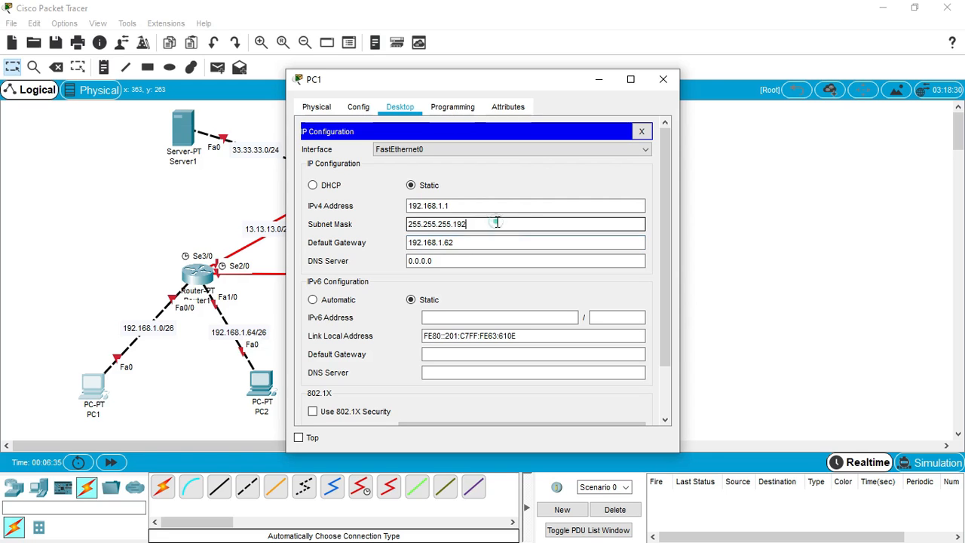
{"action": "left_click", "coordinate": [663, 80]}
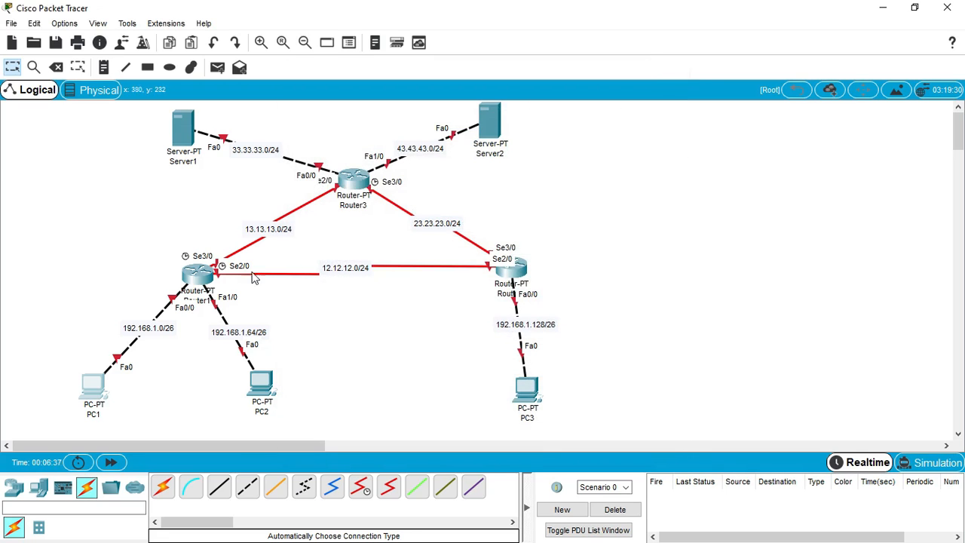
Step: Open PC2's IP configuration and move its window aside to uncover more of the topology
{"action": "left_click", "coordinate": [197, 281]}
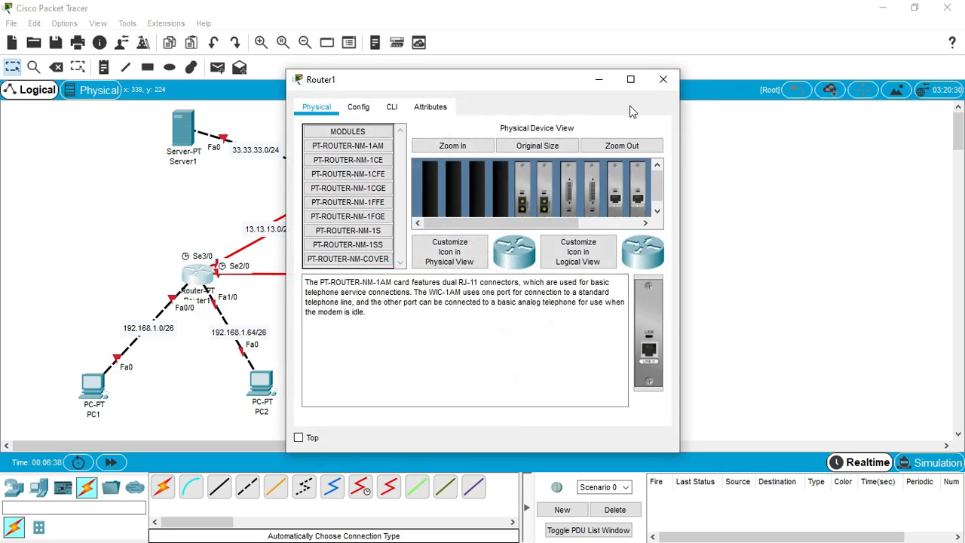
{"action": "left_click", "coordinate": [664, 80]}
{"action": "left_click", "coordinate": [259, 394]}
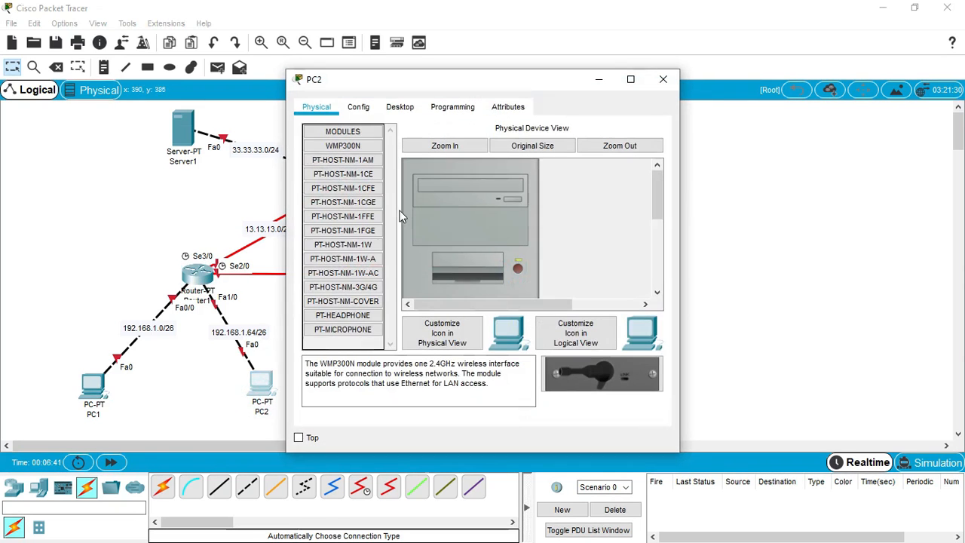
{"action": "left_click", "coordinate": [359, 109]}
{"action": "left_click", "coordinate": [396, 106]}
{"action": "left_click", "coordinate": [352, 162]}
{"action": "left_click", "coordinate": [430, 206]}
{"action": "left_click", "coordinate": [430, 207]}
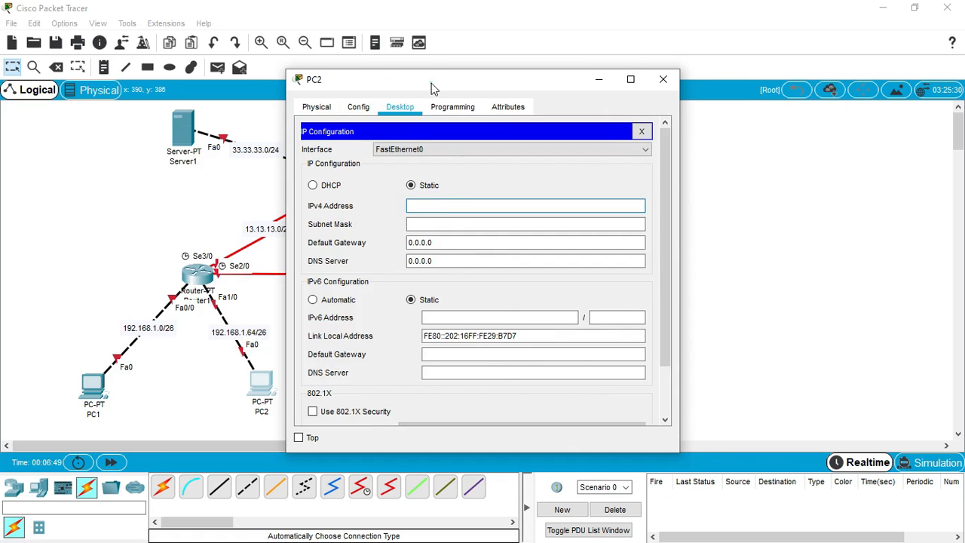
{"action": "left_click_drag", "start_coordinate": [435, 86], "coordinate": [519, 78]}
Step: Try to give PC2 the static IPv4 address 192.168.1.64 with subnet mask 255.255.255.192
{"action": "key", "text": "ctrl+v"}
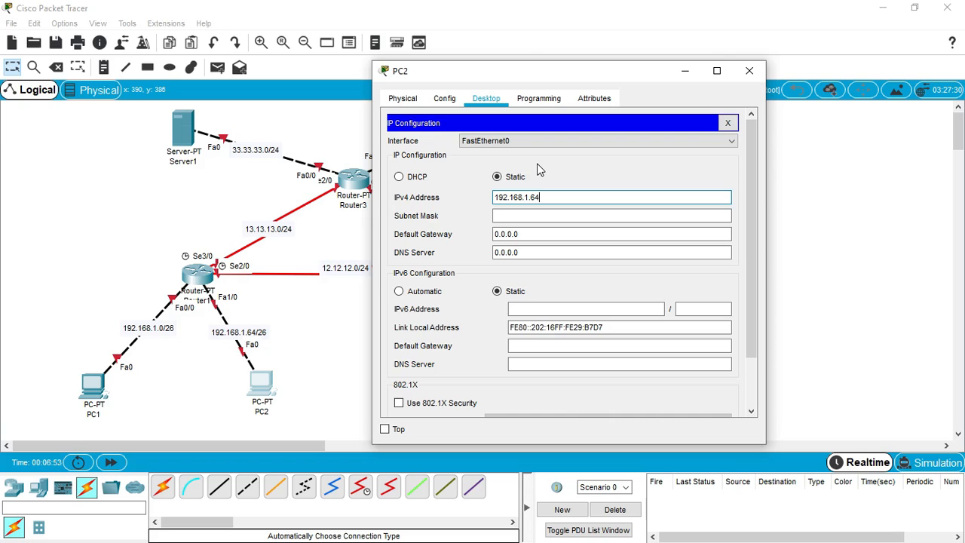
{"action": "left_click", "coordinate": [533, 215]}
{"action": "left_click", "coordinate": [565, 212]}
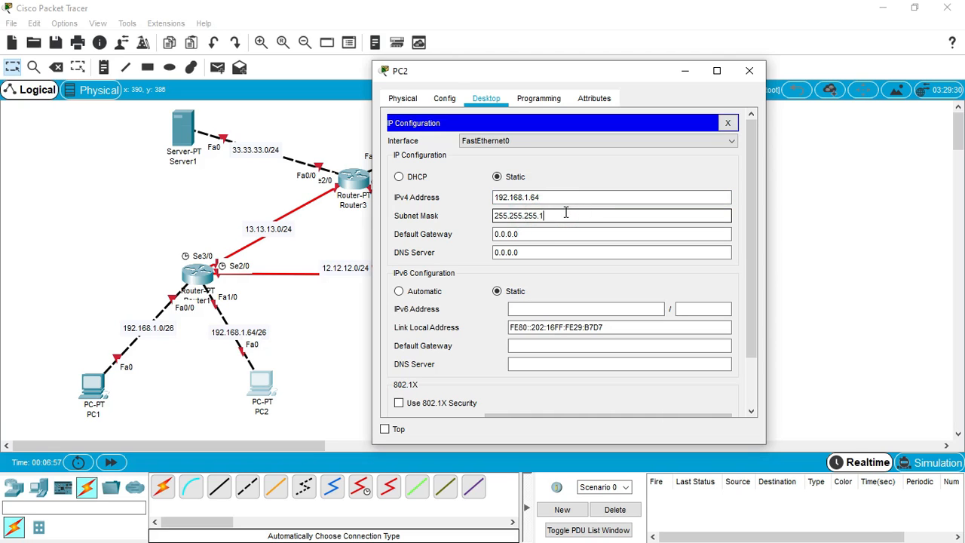
{"action": "left_click", "coordinate": [555, 235]}
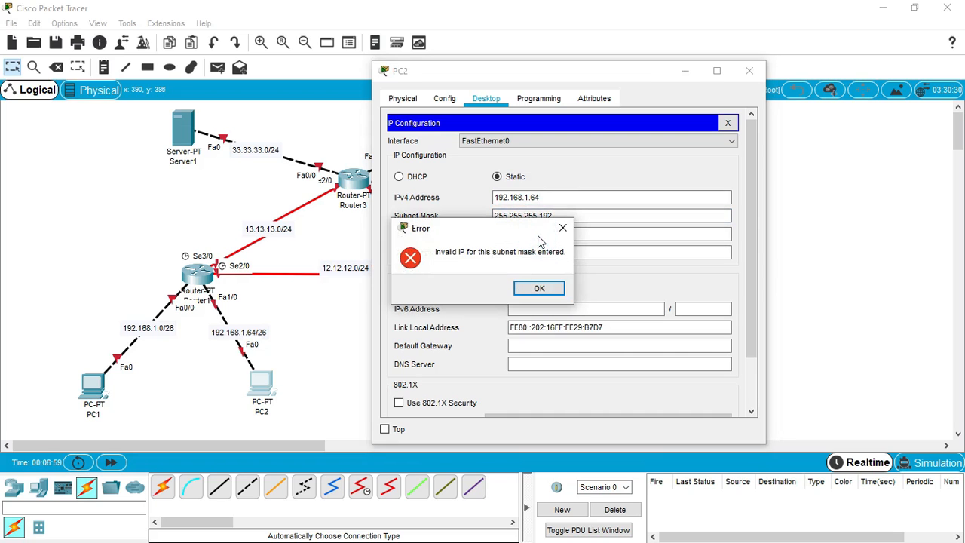
{"action": "left_click", "coordinate": [567, 229]}
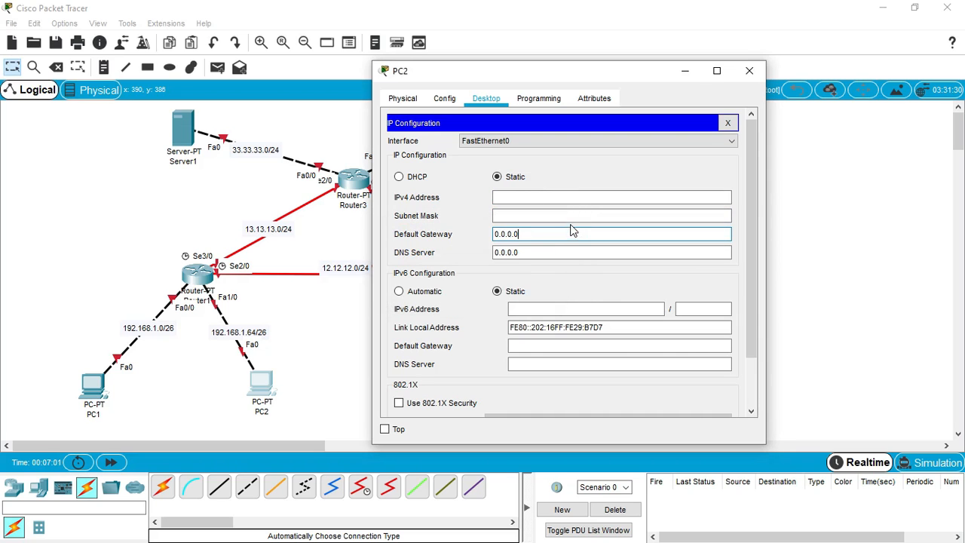
Step: Give PC2 the static IPv4 address 192.168.1.65 with subnet mask 255.255.255.192
{"action": "left_click", "coordinate": [523, 198]}
{"action": "type", "text": "192.168.1.62"}
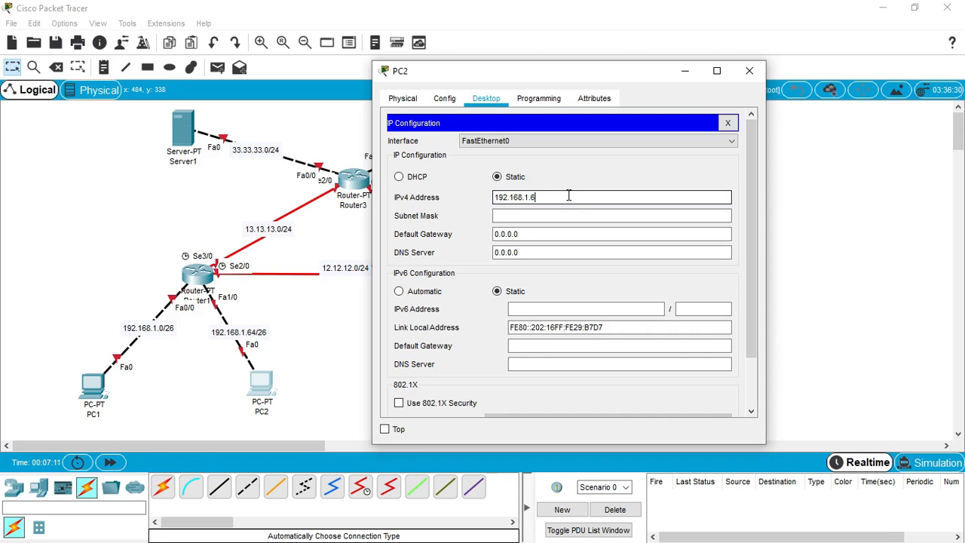
{"action": "left_click", "coordinate": [558, 216]}
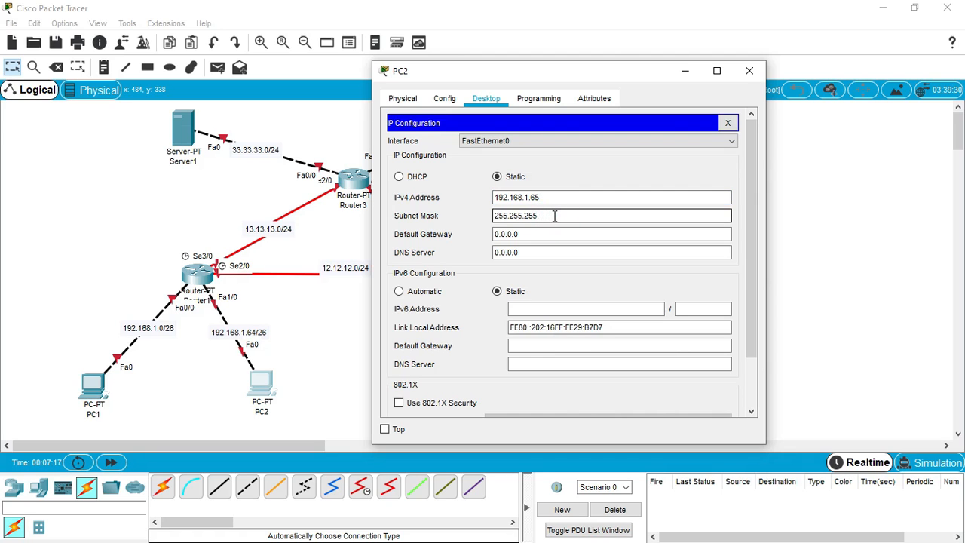
Step: Set PC2's default gateway to 192.168.1.126 and close the PC2 configuration
{"action": "left_click", "coordinate": [535, 236]}
{"action": "left_click", "coordinate": [533, 236]}
{"action": "left_click_drag", "start_coordinate": [531, 235], "coordinate": [481, 238]}
{"action": "type", "text": "192.168.1.62"}
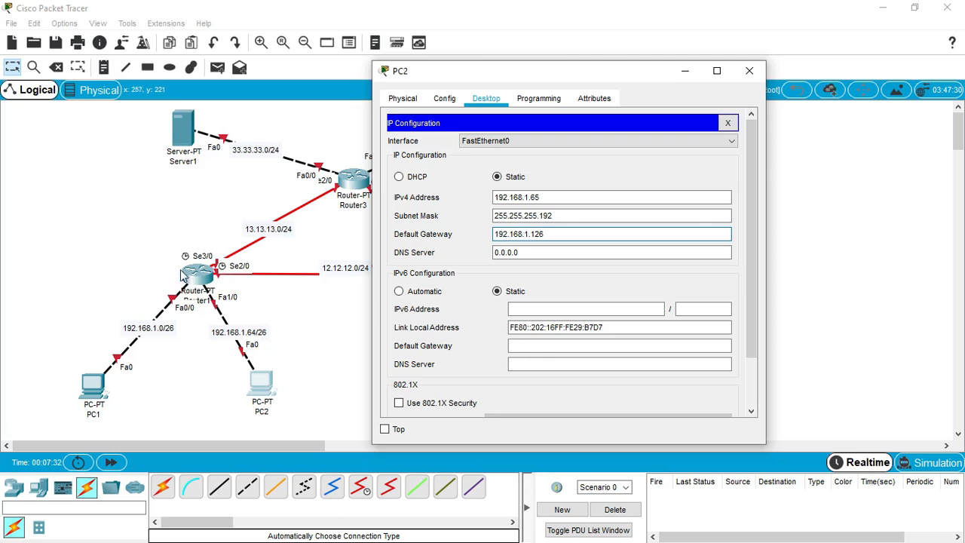
{"action": "left_click", "coordinate": [748, 71]}
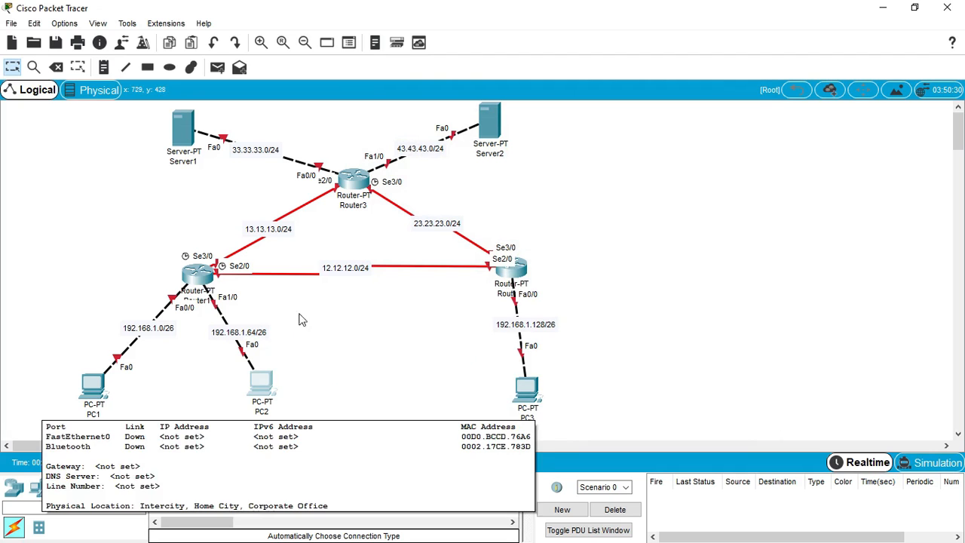
Step: Open the FastEthernet0/0 interface settings of Router1
{"action": "left_click", "coordinate": [198, 277]}
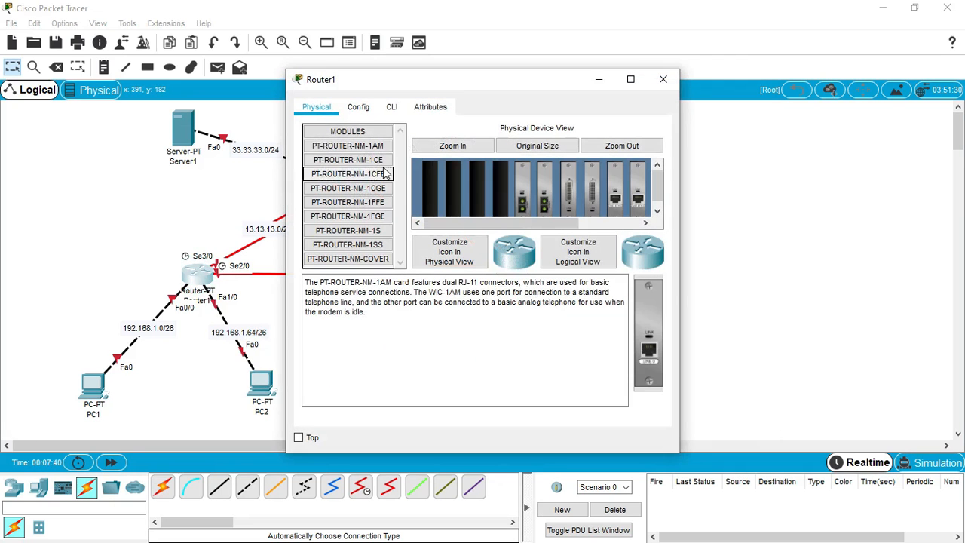
{"action": "left_click", "coordinate": [360, 105]}
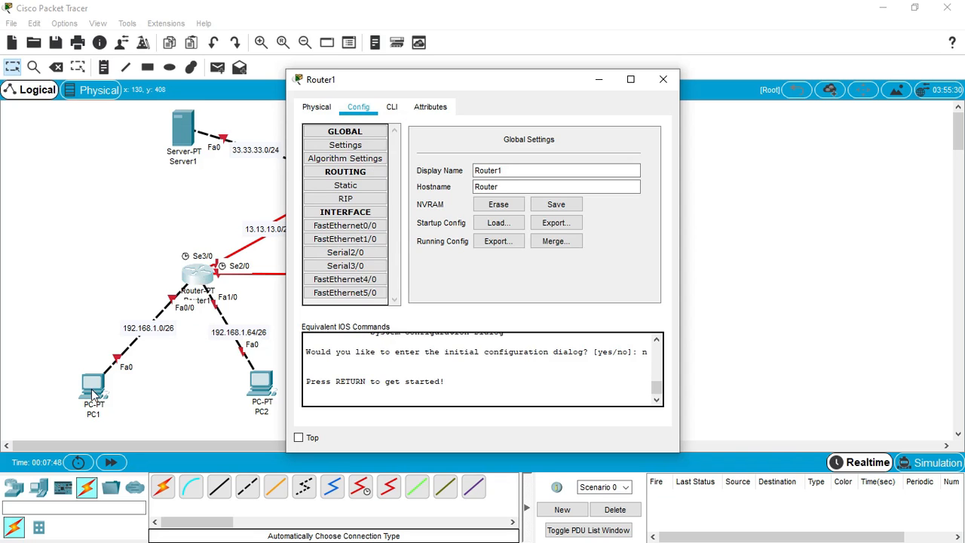
{"action": "left_click", "coordinate": [345, 225]}
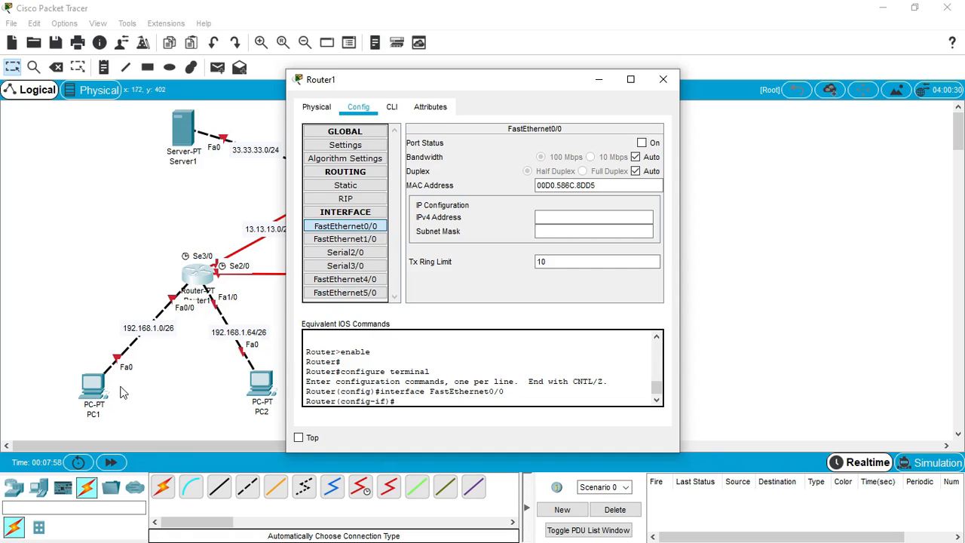
Step: Reposition PC1 and PC2 slightly higher and farther apart beneath Router1
{"action": "left_click", "coordinate": [84, 395]}
{"action": "left_click_drag", "start_coordinate": [85, 395], "coordinate": [53, 349]}
{"action": "left_click_drag", "start_coordinate": [255, 383], "coordinate": [292, 369]}
{"action": "left_click_drag", "start_coordinate": [53, 349], "coordinate": [94, 382]}
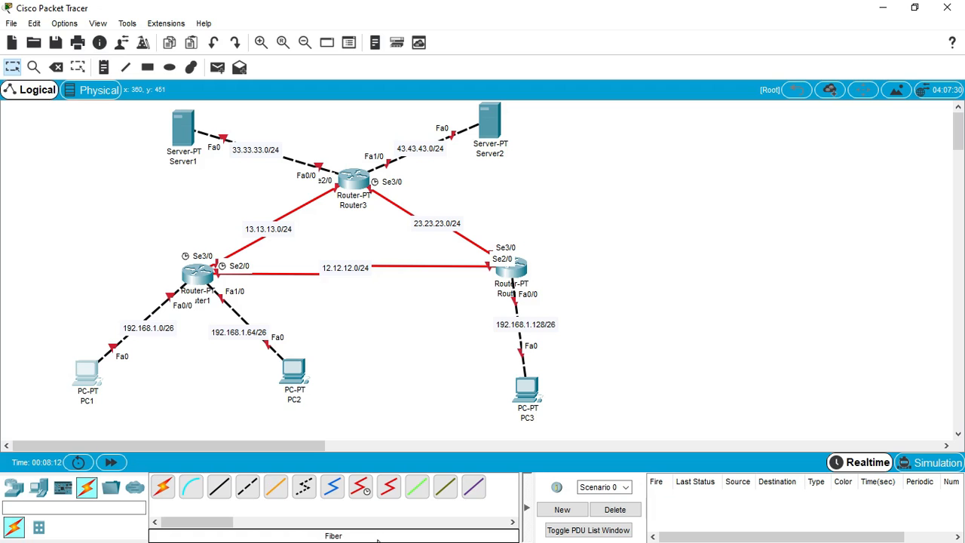
Step: Return to Router1's configuration, give FastEthernet0/0 the address 192.168.1.62 with mask 255.255.255.192, and turn the port on
{"action": "key", "text": "alt"}
{"action": "key", "text": "super"}
{"action": "mouse_move", "coordinate": [431, 525]}
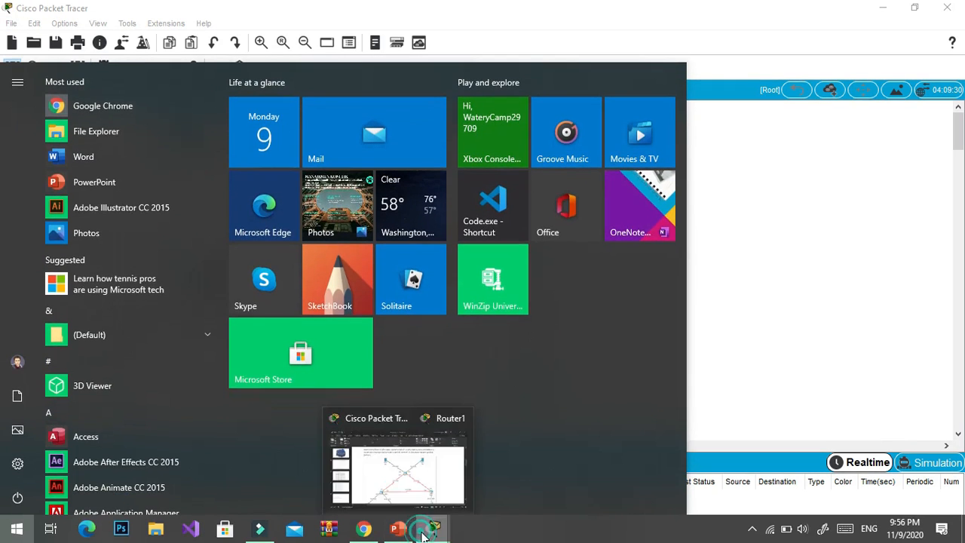
{"action": "left_click", "coordinate": [497, 487]}
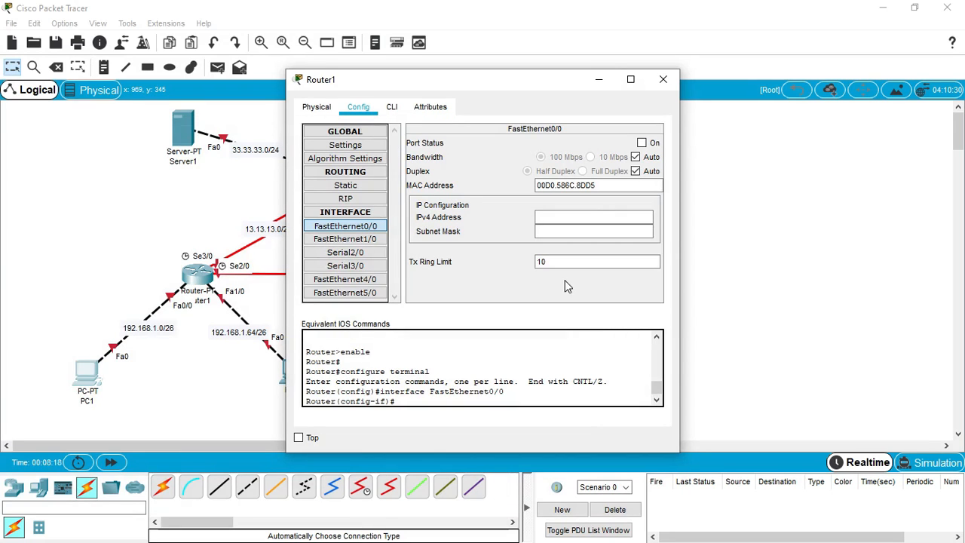
{"action": "left_click", "coordinate": [599, 216]}
{"action": "type", "text": "192.168.1."}
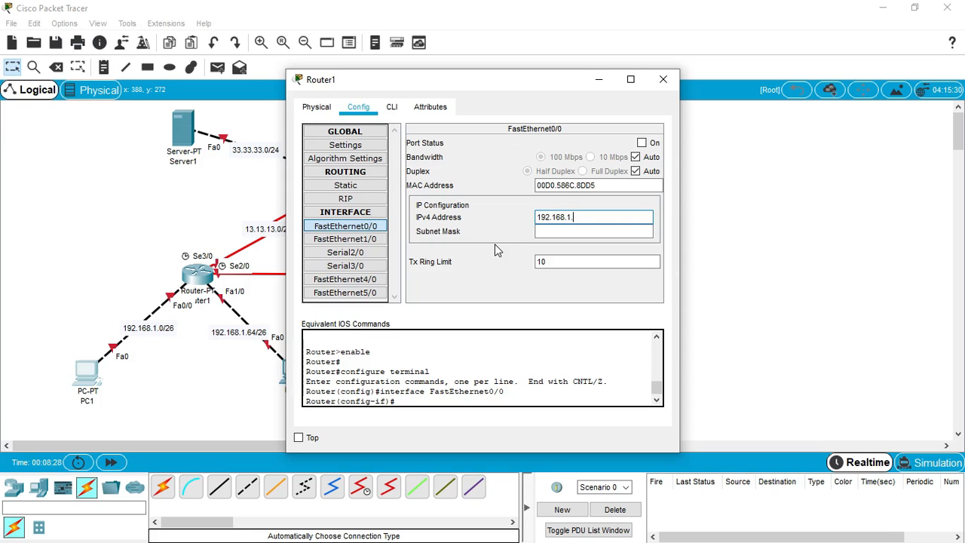
{"action": "type", "text": "62"}
{"action": "left_click", "coordinate": [552, 234]}
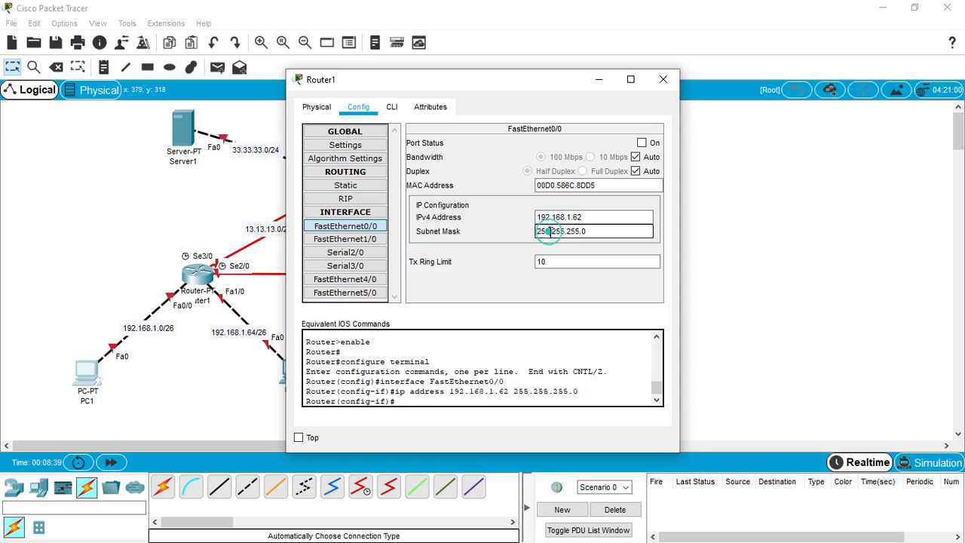
{"action": "left_click", "coordinate": [611, 233]}
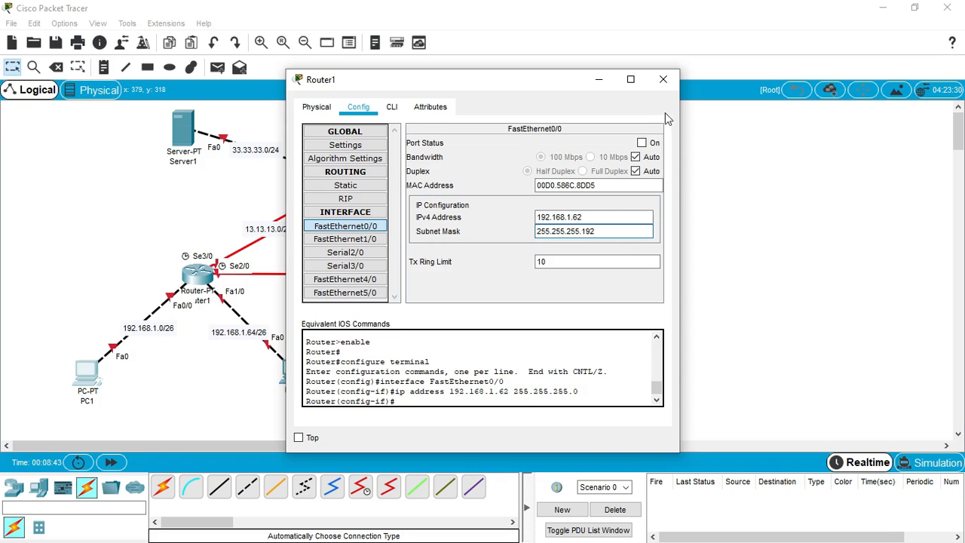
{"action": "left_click", "coordinate": [653, 144]}
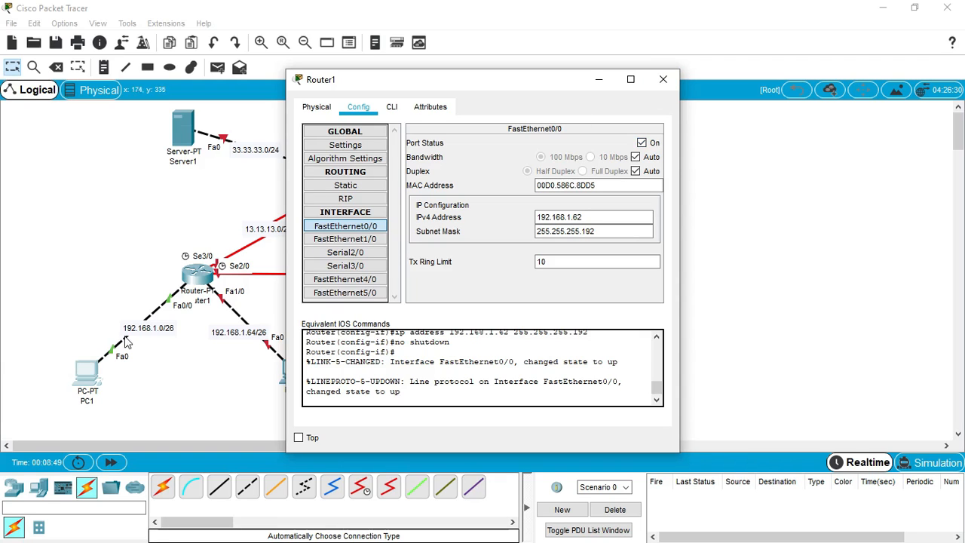
Step: Give Router1's FastEthernet1/0 the address 192.168.1.126 with mask 255.255.255.192, turn the port on, and close the router configuration
{"action": "left_click", "coordinate": [356, 240]}
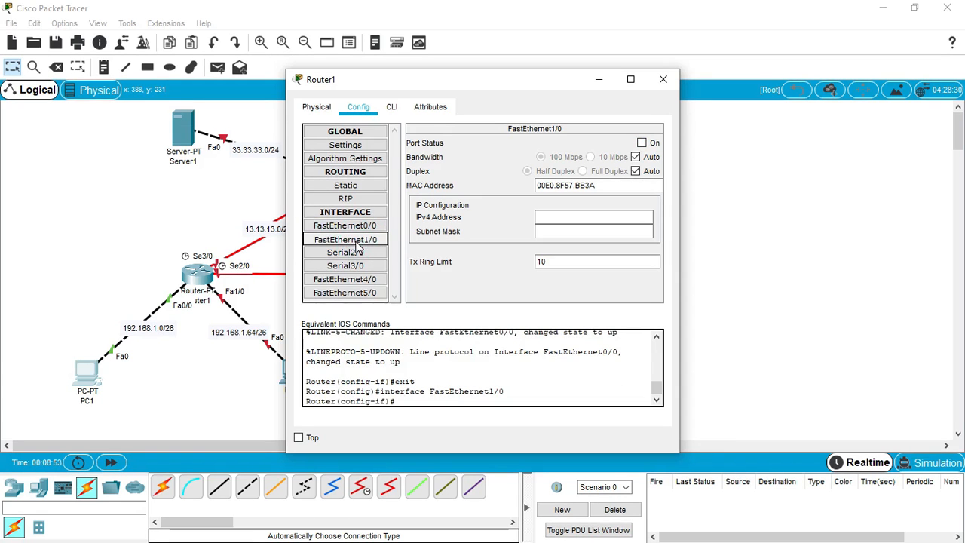
{"action": "left_click_drag", "start_coordinate": [503, 81], "coordinate": [620, 76]}
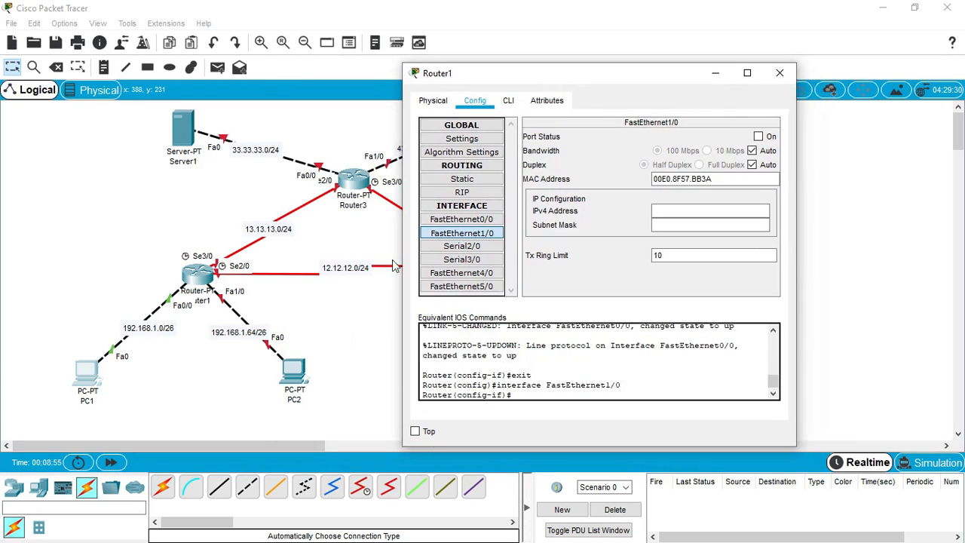
{"action": "left_click", "coordinate": [710, 211]}
{"action": "type", "text": "192.168.1.62"}
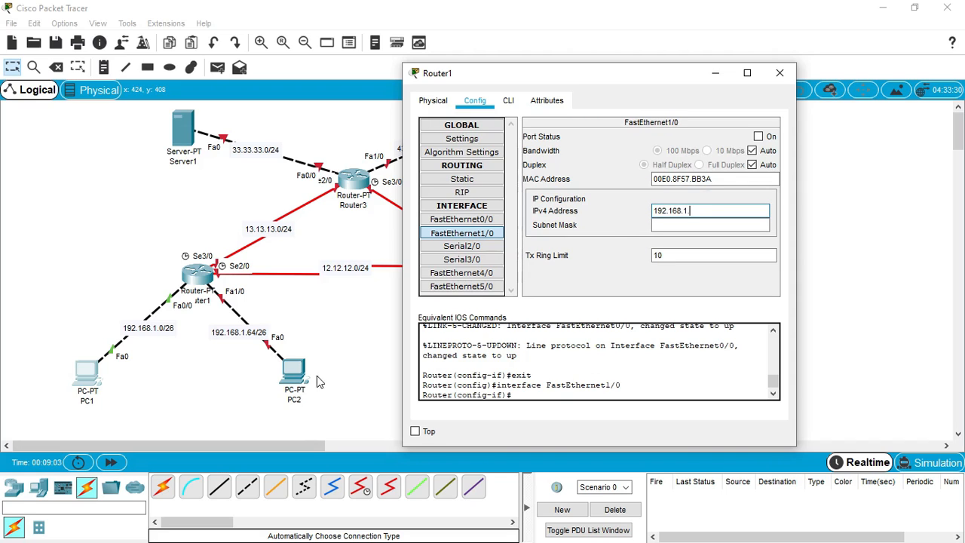
{"action": "type", "text": "126"}
{"action": "left_click", "coordinate": [663, 221]}
{"action": "left_click", "coordinate": [664, 221]}
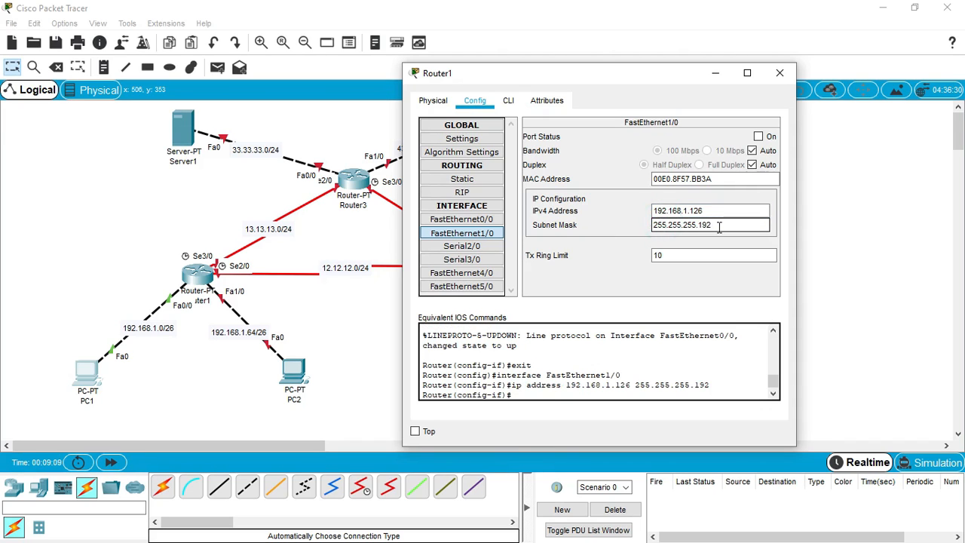
{"action": "left_click", "coordinate": [760, 138]}
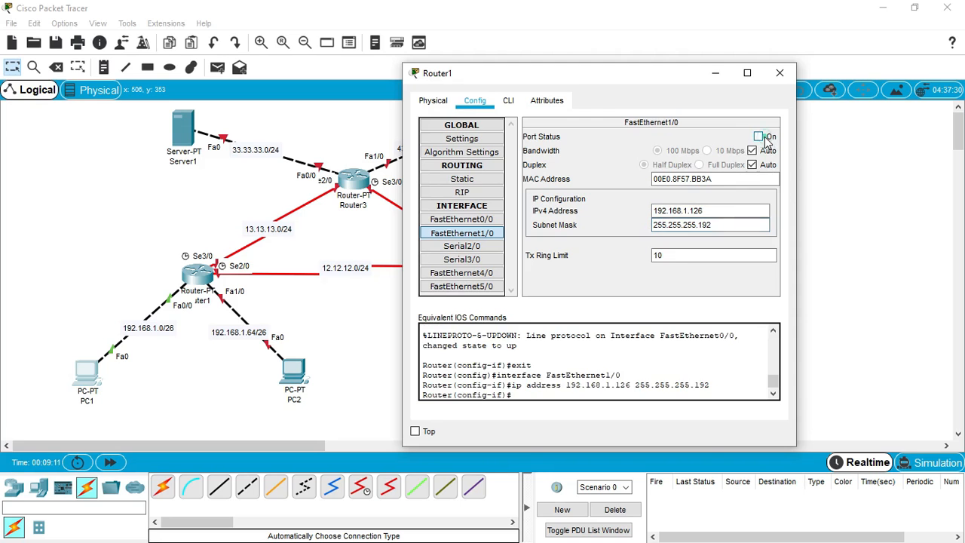
{"action": "left_click", "coordinate": [781, 72]}
Step: Review PC2's IP configuration and the address settings of Router1's FastEthernet1/0 and FastEthernet0/0 interfaces
{"action": "left_click", "coordinate": [294, 370]}
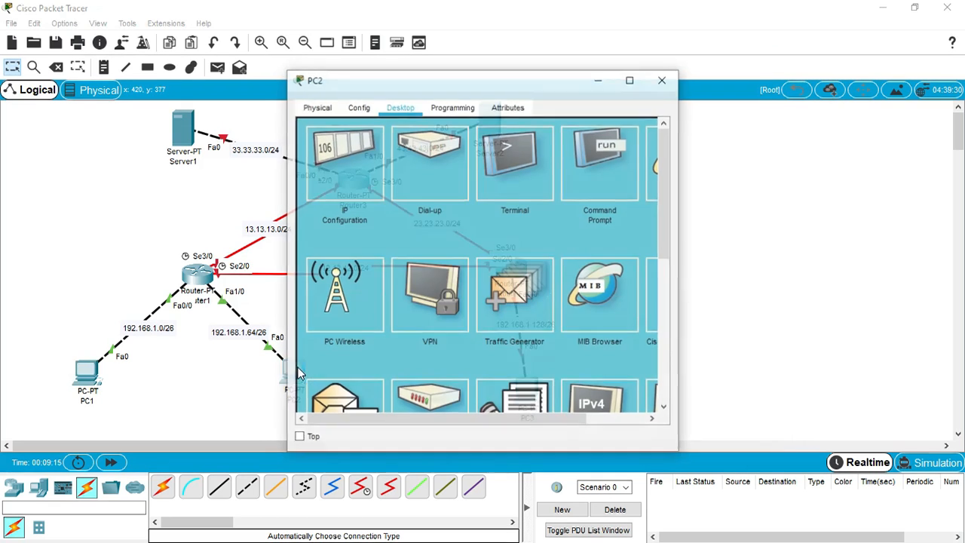
{"action": "left_click", "coordinate": [337, 195]}
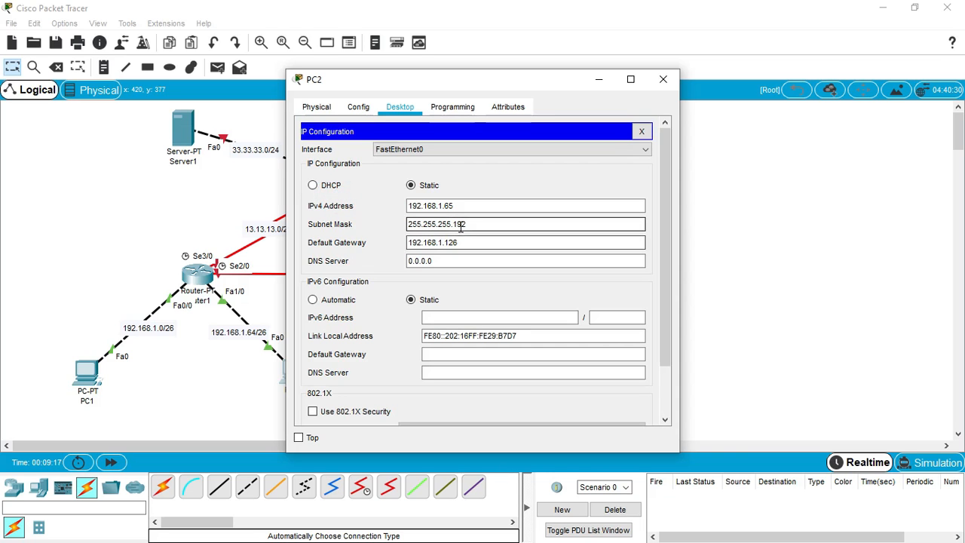
{"action": "left_click", "coordinate": [664, 79]}
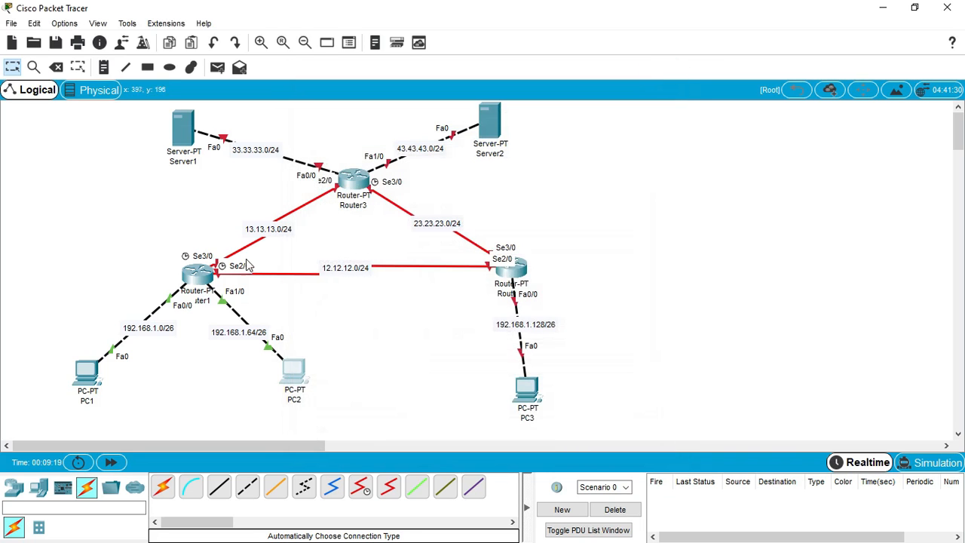
{"action": "left_click", "coordinate": [190, 284]}
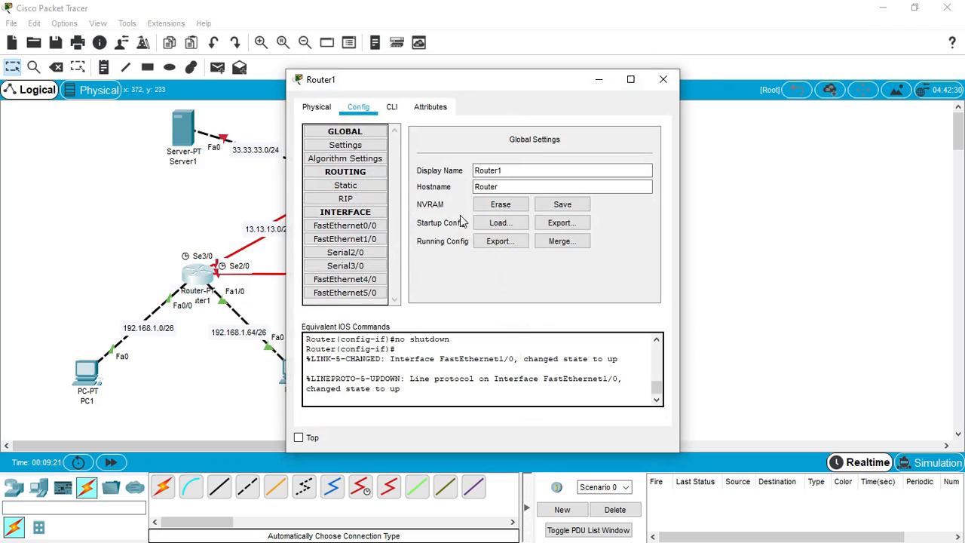
{"action": "left_click", "coordinate": [355, 239]}
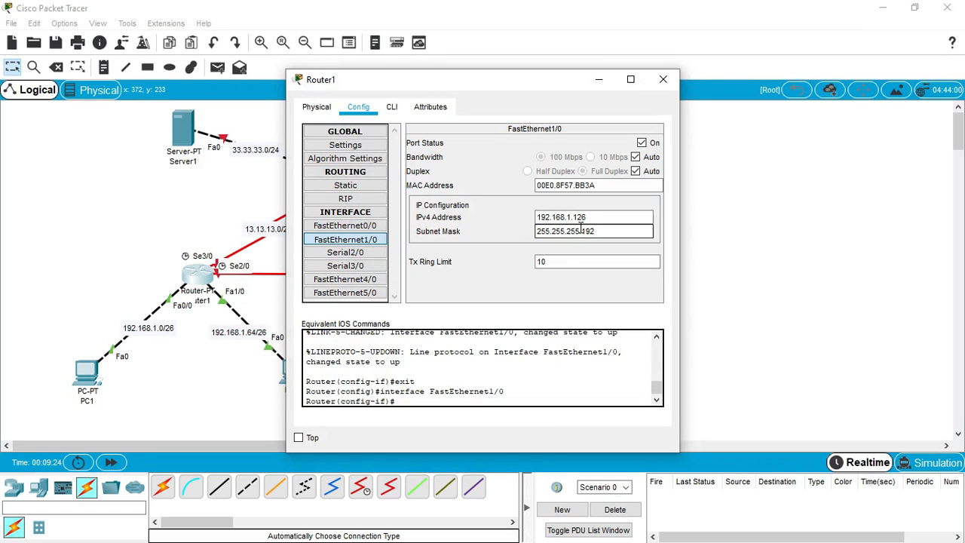
{"action": "left_click", "coordinate": [330, 228]}
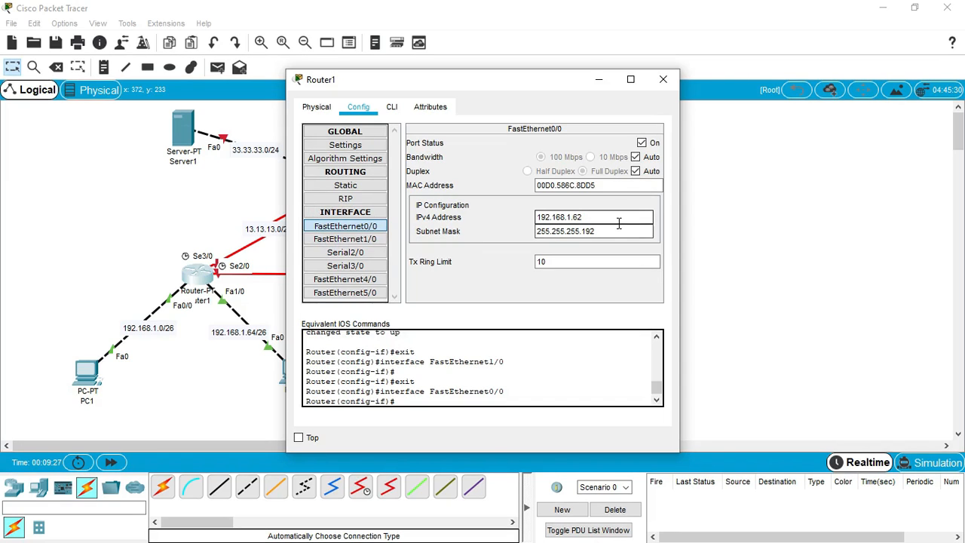
{"action": "left_click", "coordinate": [369, 239]}
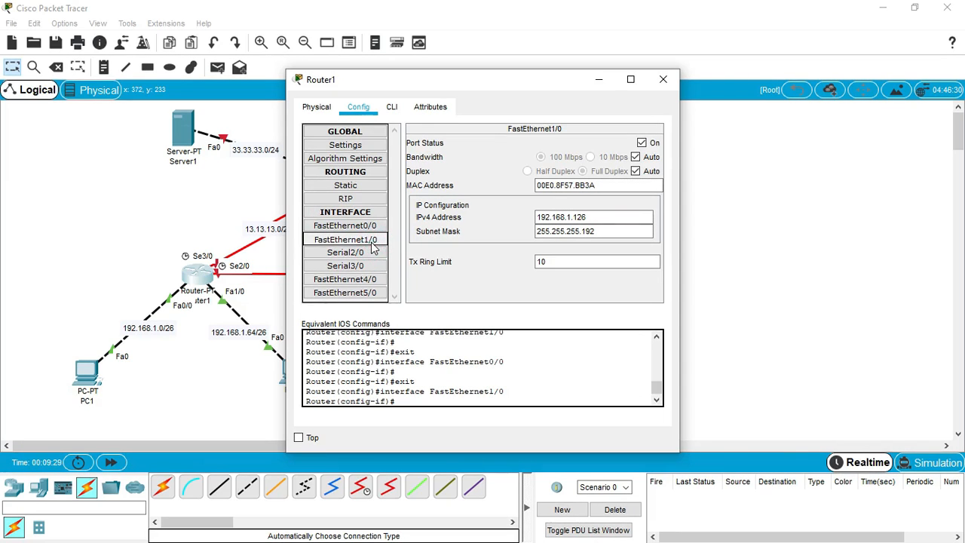
{"action": "left_click", "coordinate": [661, 81]}
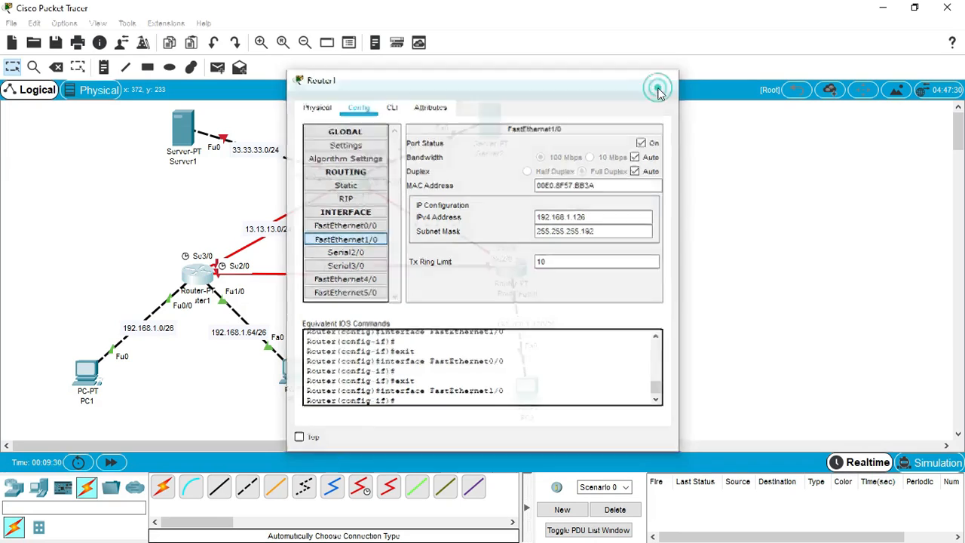
Step: Move PC3 slightly closer to the router it is linked to on 192.168.1.128/26
{"action": "left_click_drag", "start_coordinate": [528, 407], "coordinate": [519, 388]}
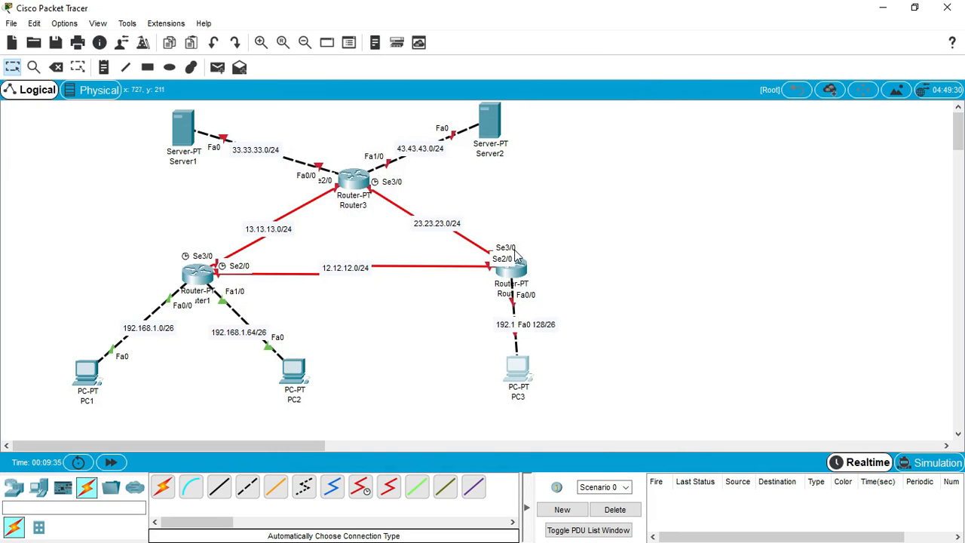
Step: Open Router1's Serial2/0 interface settings and enter the IPv4 address 12.12.12.1
{"action": "left_click", "coordinate": [210, 280]}
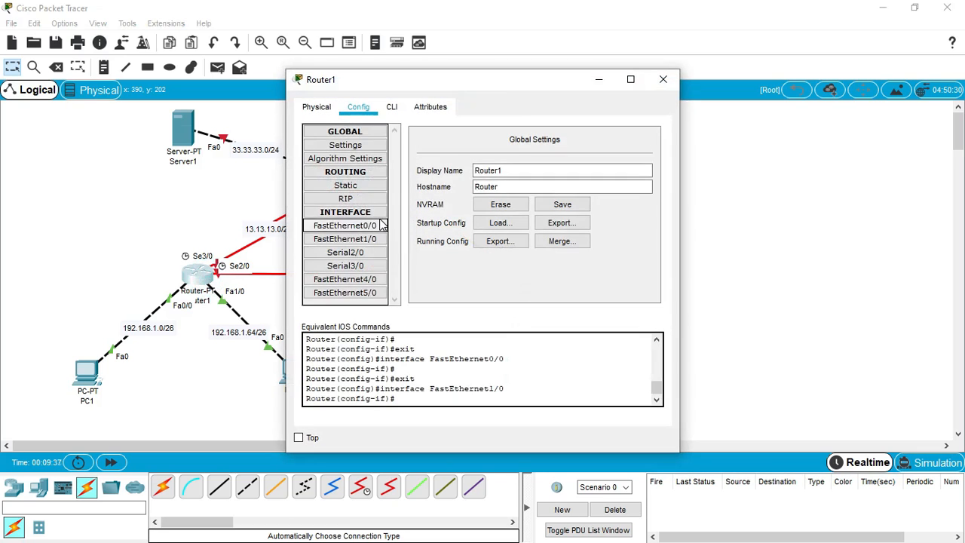
{"action": "left_click", "coordinate": [359, 253]}
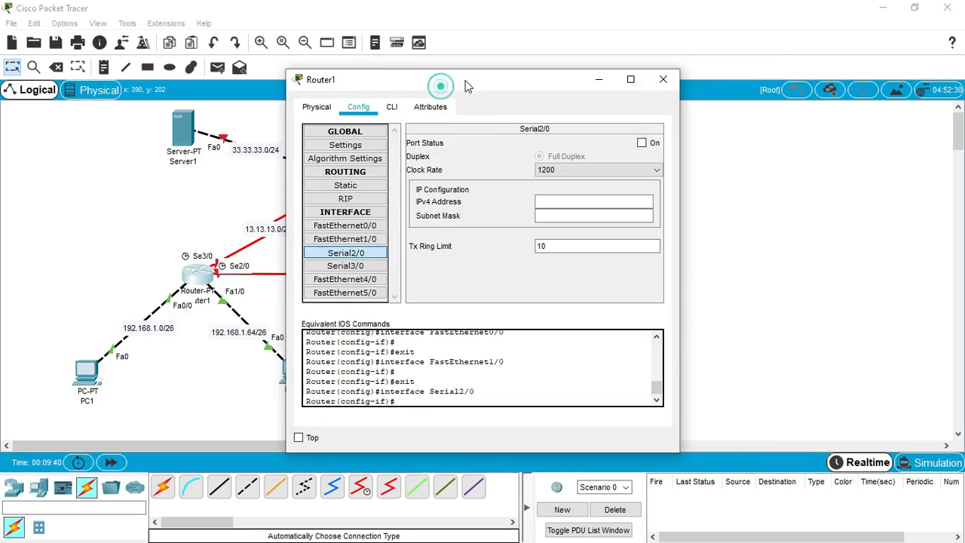
{"action": "left_click_drag", "start_coordinate": [466, 85], "coordinate": [592, 77]}
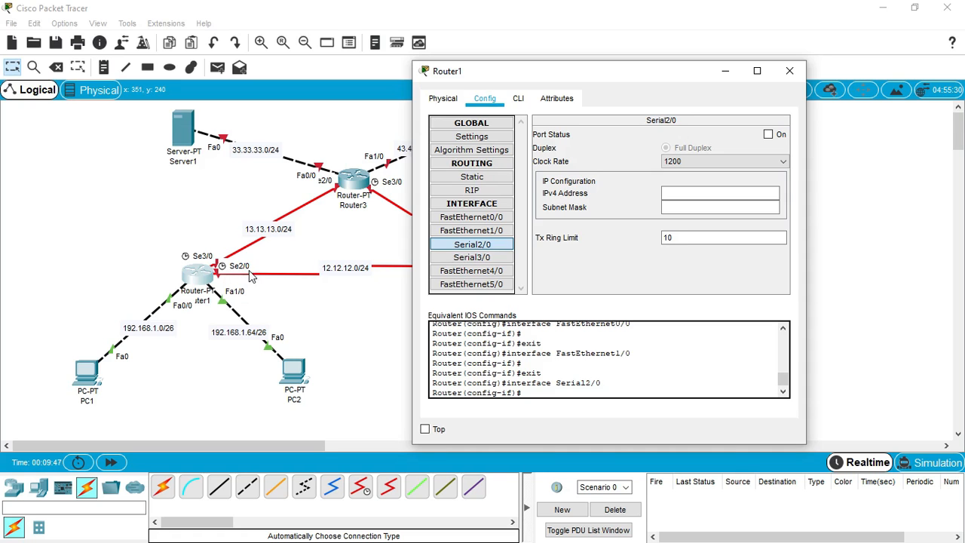
{"action": "left_click_drag", "start_coordinate": [573, 81], "coordinate": [794, 60]}
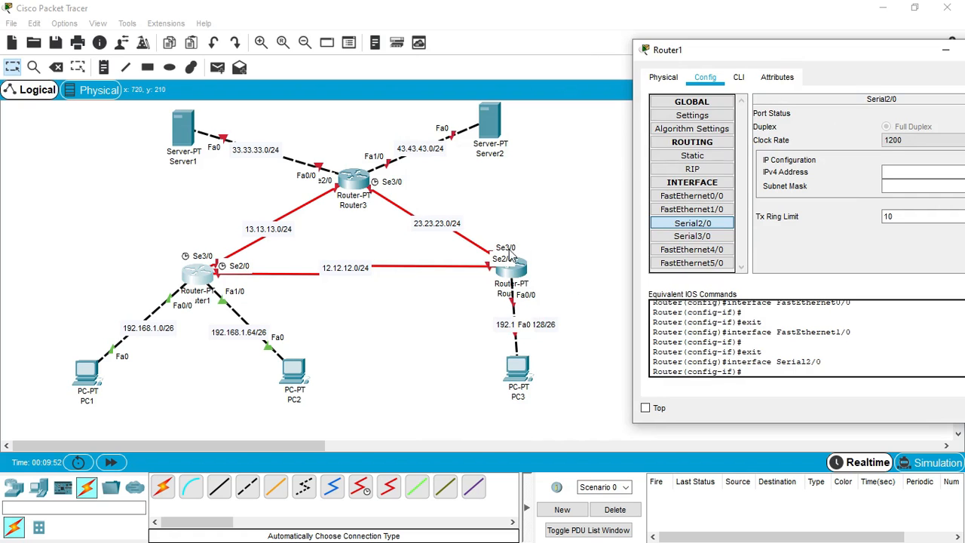
{"action": "left_click_drag", "start_coordinate": [779, 62], "coordinate": [613, 92]}
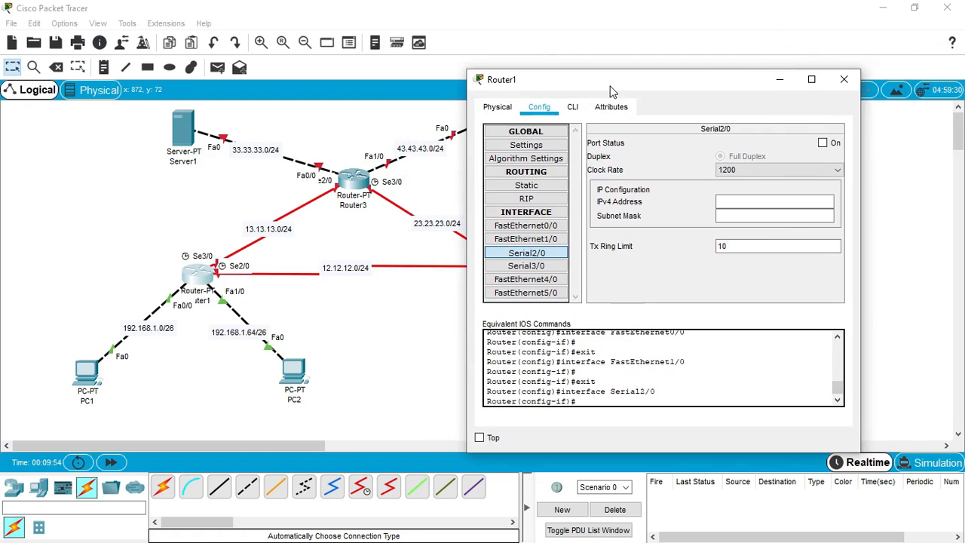
{"action": "left_click", "coordinate": [737, 204]}
{"action": "type", "text": "12.12.12.1"}
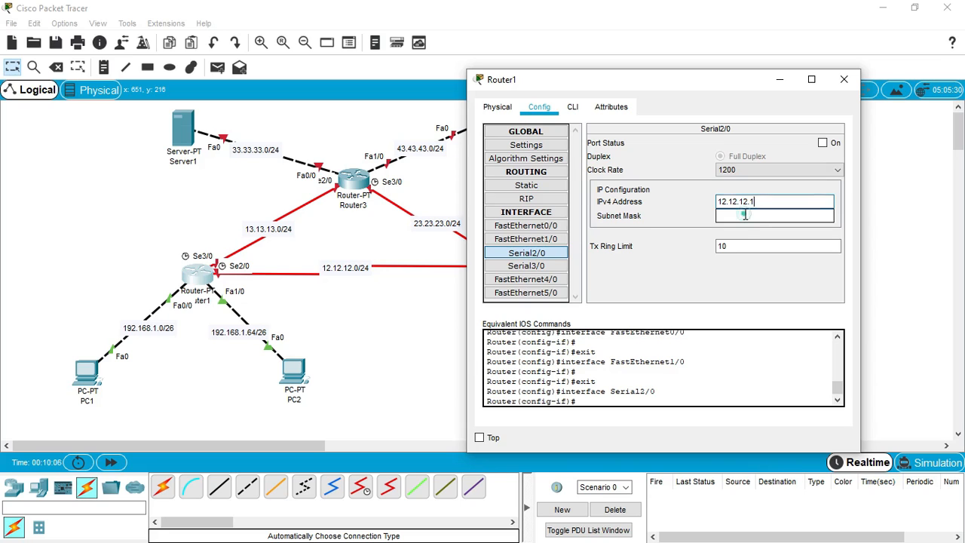
Step: Set the subnet mask of Router1's Serial2/0 to 255.255.255.0 and turn the port on
{"action": "left_click", "coordinate": [752, 215]}
{"action": "left_click_drag", "start_coordinate": [764, 216], "coordinate": [715, 219]}
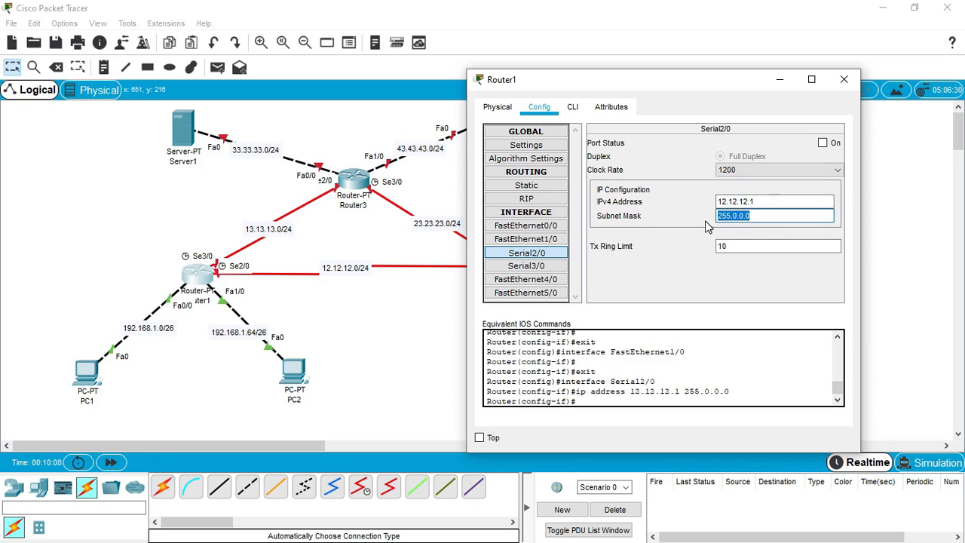
{"action": "key", "text": "Right"}
{"action": "key", "text": "BackSpace"}
{"action": "type", "text": "255"}
{"action": "key", "text": "ctrl+a"}
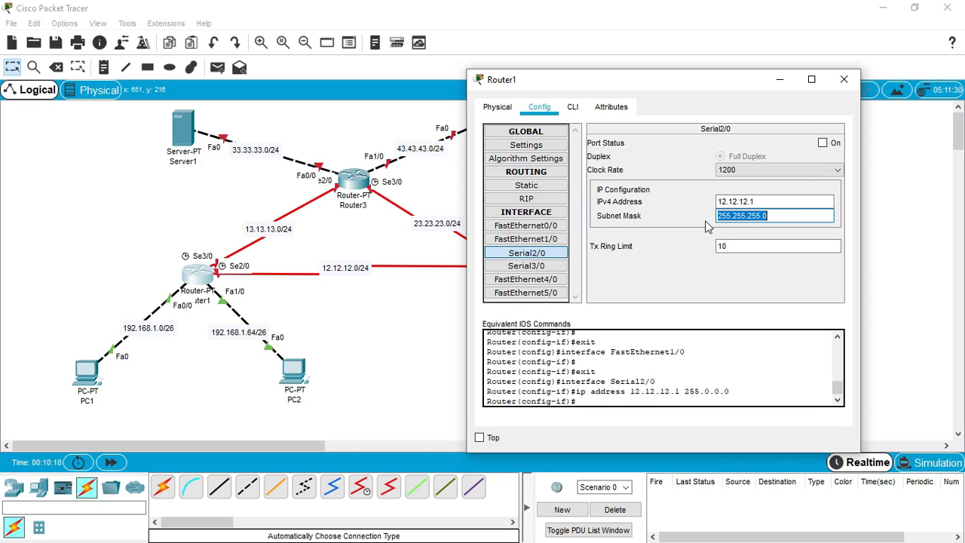
{"action": "left_click", "coordinate": [823, 143]}
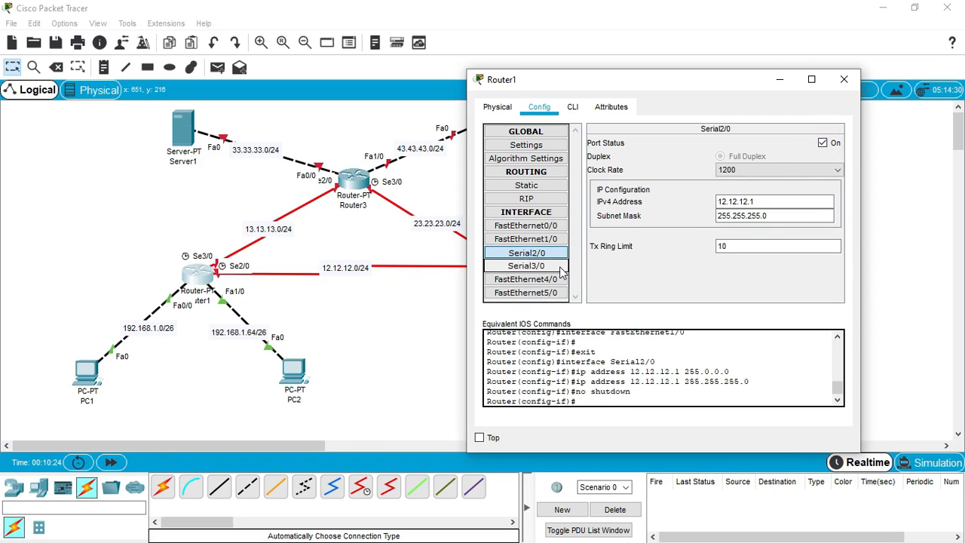
Step: Give Router1's Serial3/0 the address 13.13.13.1 with mask 255.255.255.0 and turn the port on
{"action": "left_click", "coordinate": [527, 266]}
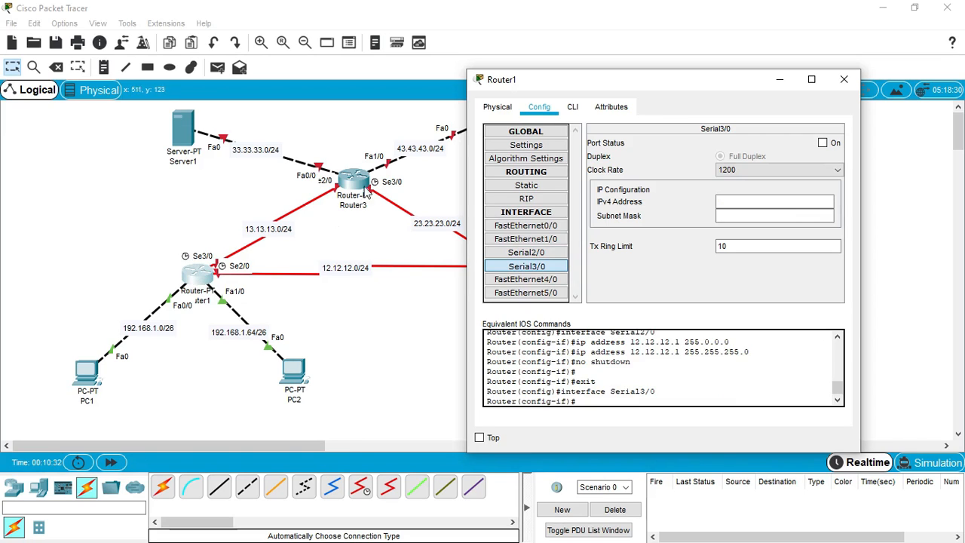
{"action": "left_click", "coordinate": [733, 202]}
{"action": "left_click", "coordinate": [741, 201]}
{"action": "type", "text": "13.13.13.1"}
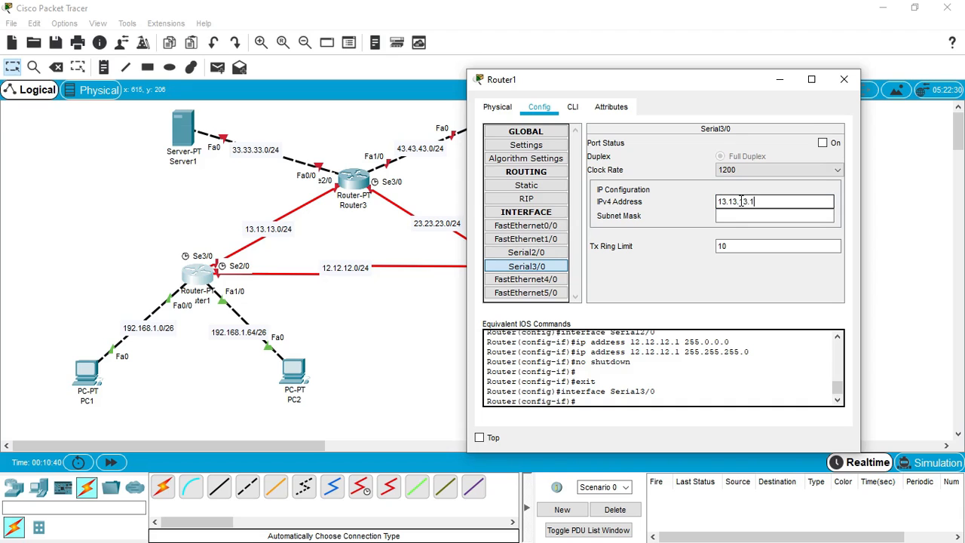
{"action": "left_click", "coordinate": [749, 216]}
{"action": "left_click", "coordinate": [769, 215]}
{"action": "double_click", "coordinate": [769, 216]}
{"action": "type", "text": "255.255.255.0"}
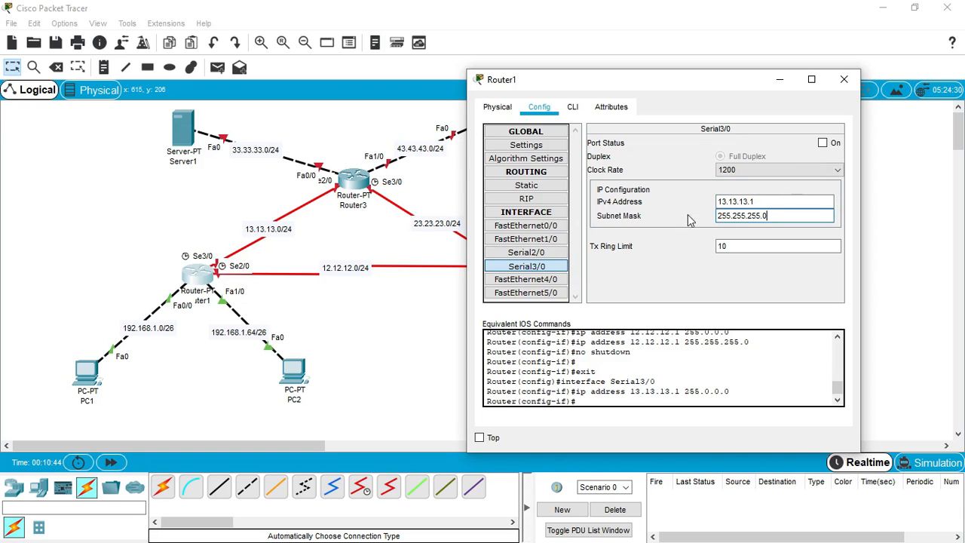
{"action": "left_click", "coordinate": [823, 144]}
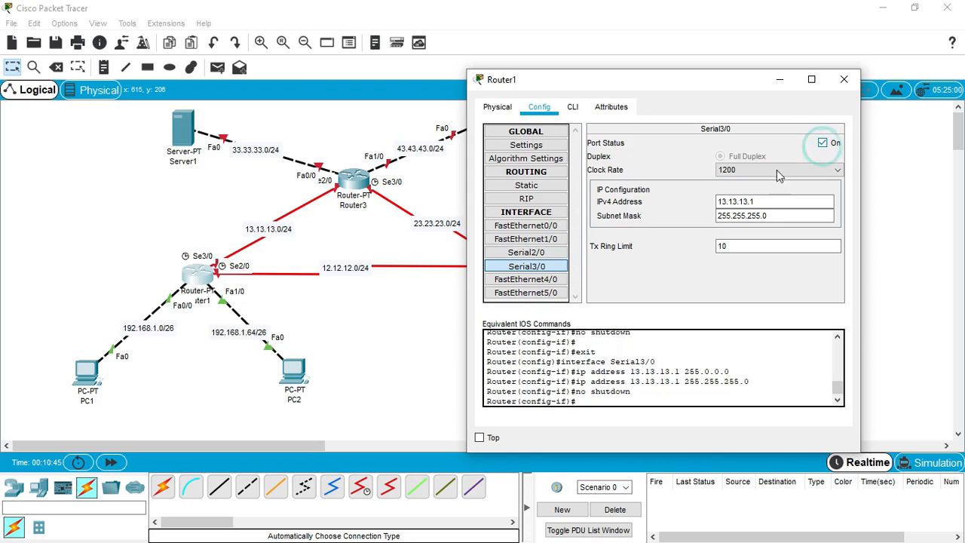
Step: Review Router1's Serial2/0, FastEthernet1/0 and FastEthernet0/0 settings, and close the router configuration
{"action": "left_click", "coordinate": [528, 254]}
{"action": "left_click", "coordinate": [525, 239]}
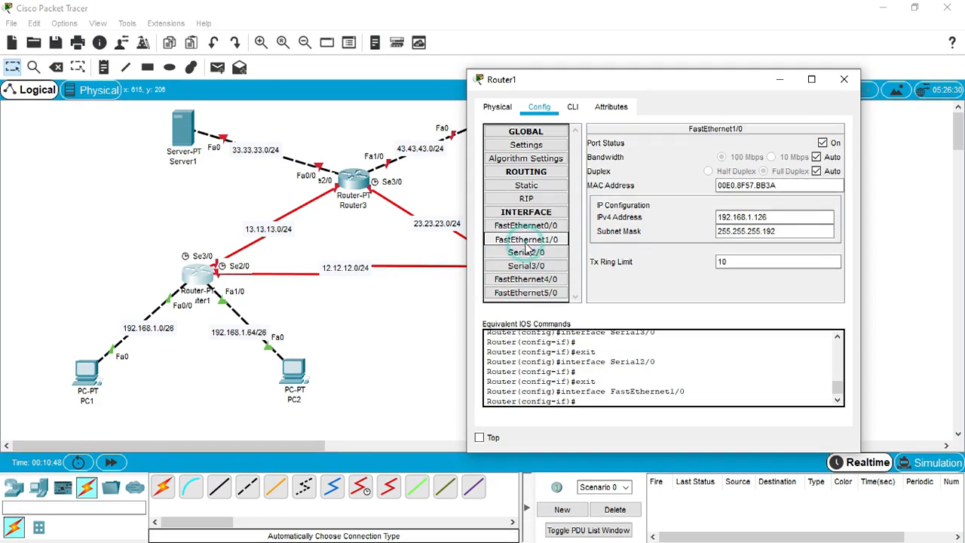
{"action": "left_click", "coordinate": [525, 228]}
{"action": "left_click", "coordinate": [844, 79]}
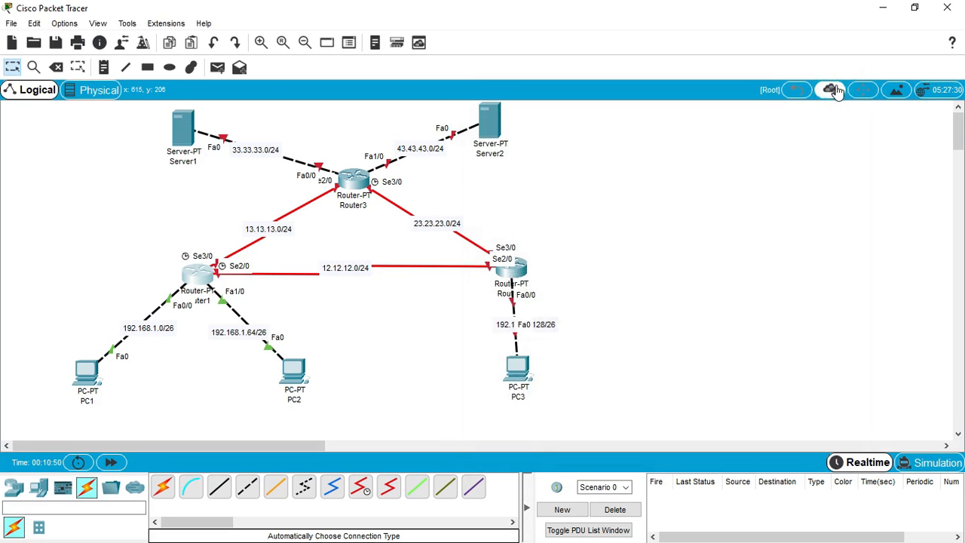
{"action": "left_click", "coordinate": [527, 268]}
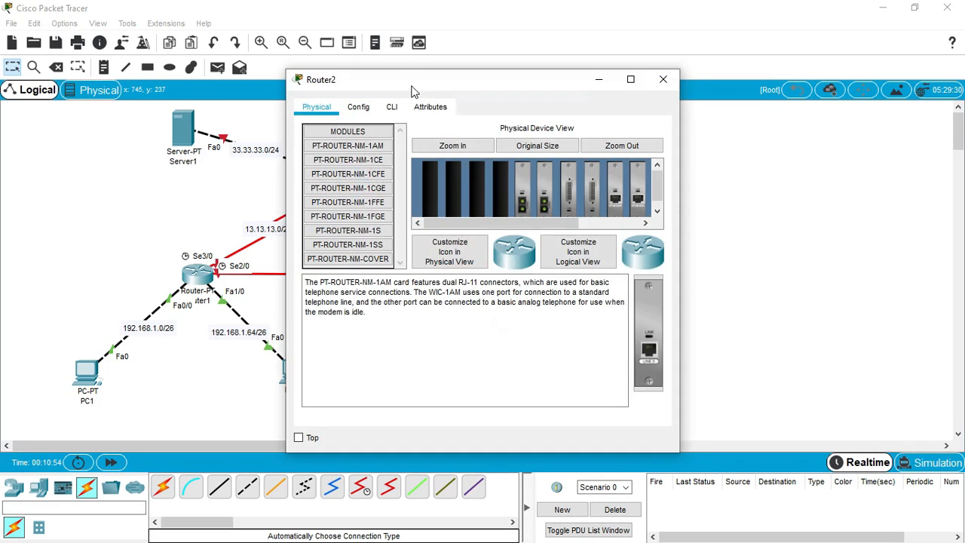
{"action": "left_click_drag", "start_coordinate": [404, 81], "coordinate": [672, 77]}
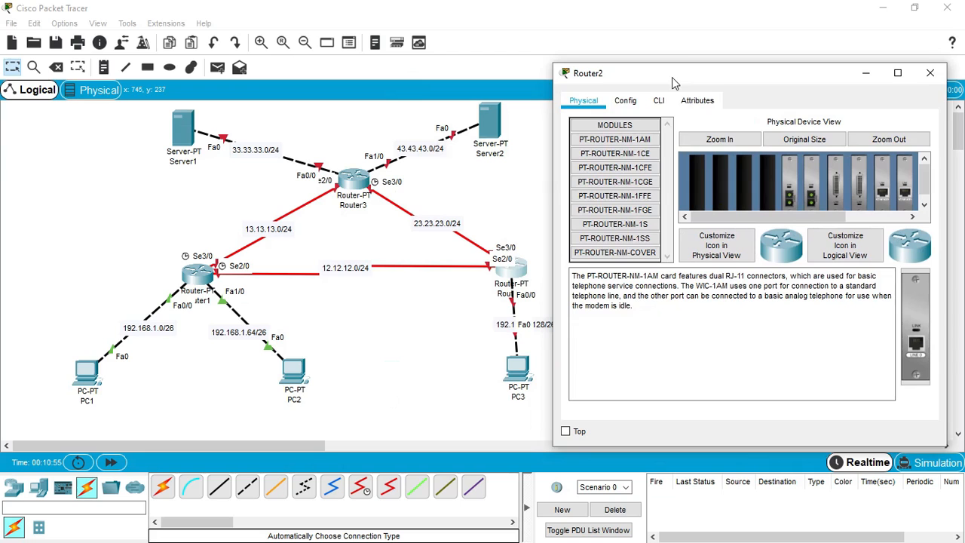
{"action": "left_click", "coordinate": [932, 79]}
Step: Open PC3's IP configuration, minimize its window, and move PC3 slightly farther from its router to clear the subnet label
{"action": "left_click", "coordinate": [517, 370]}
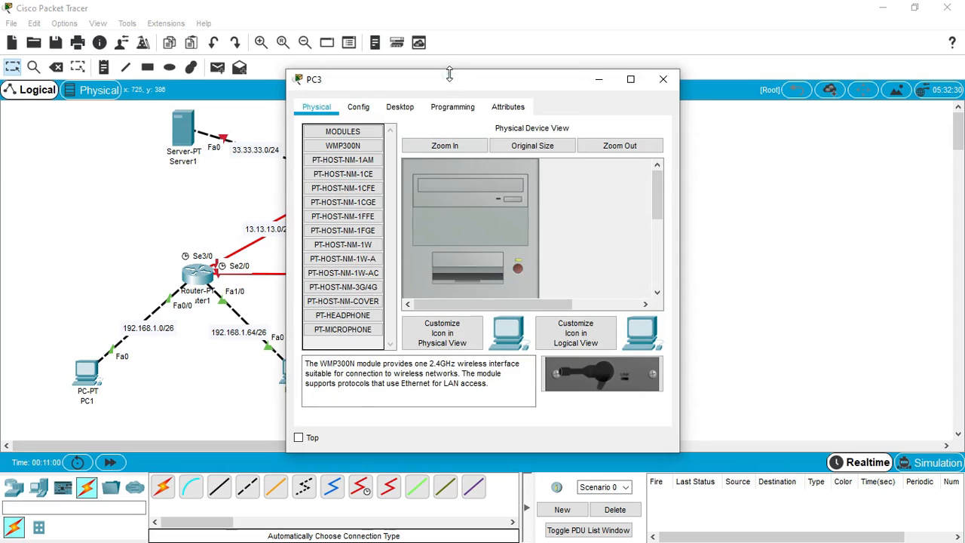
{"action": "left_click_drag", "start_coordinate": [450, 69], "coordinate": [453, 55]}
{"action": "left_click_drag", "start_coordinate": [543, 64], "coordinate": [725, 46]}
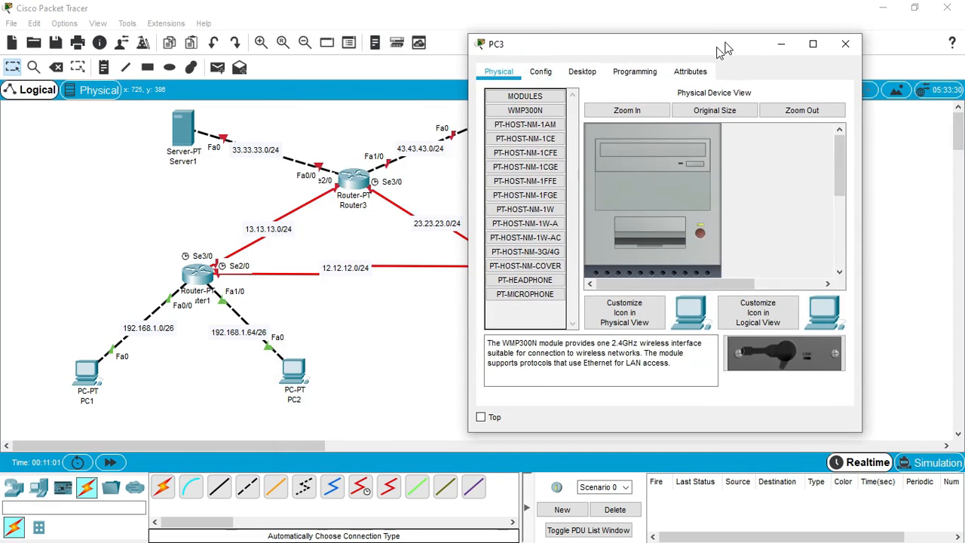
{"action": "left_click", "coordinate": [583, 72]}
{"action": "left_click", "coordinate": [528, 127]}
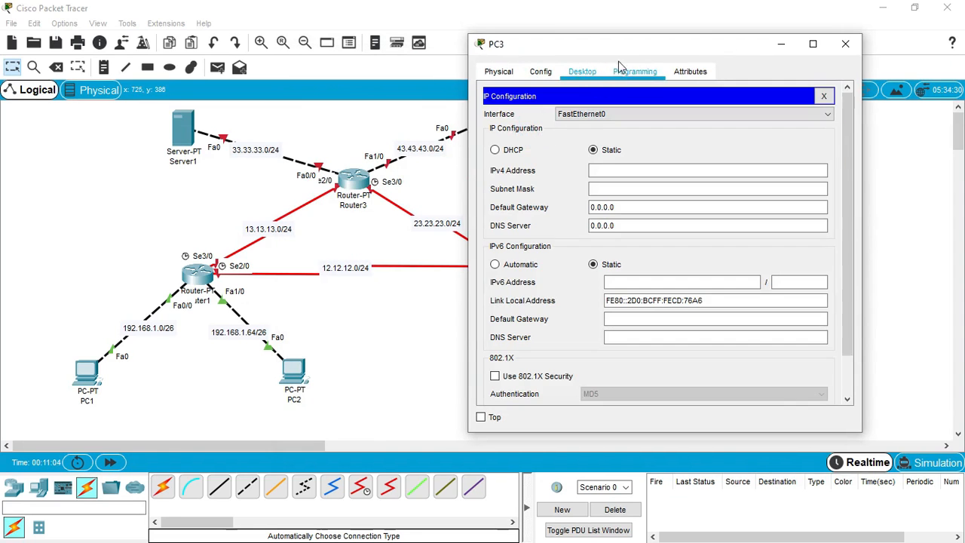
{"action": "left_click_drag", "start_coordinate": [666, 43], "coordinate": [698, 67]}
{"action": "left_click", "coordinate": [759, 194]}
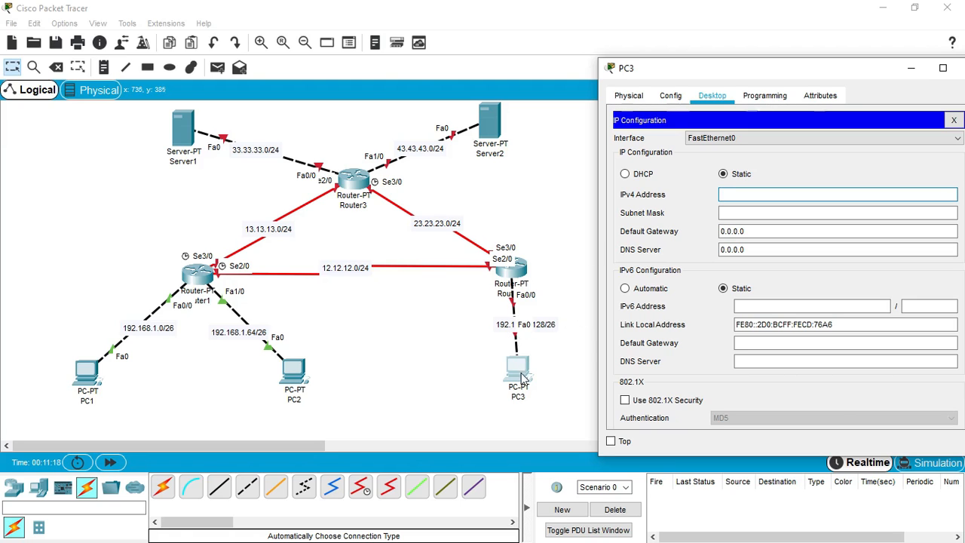
{"action": "left_click", "coordinate": [912, 70]}
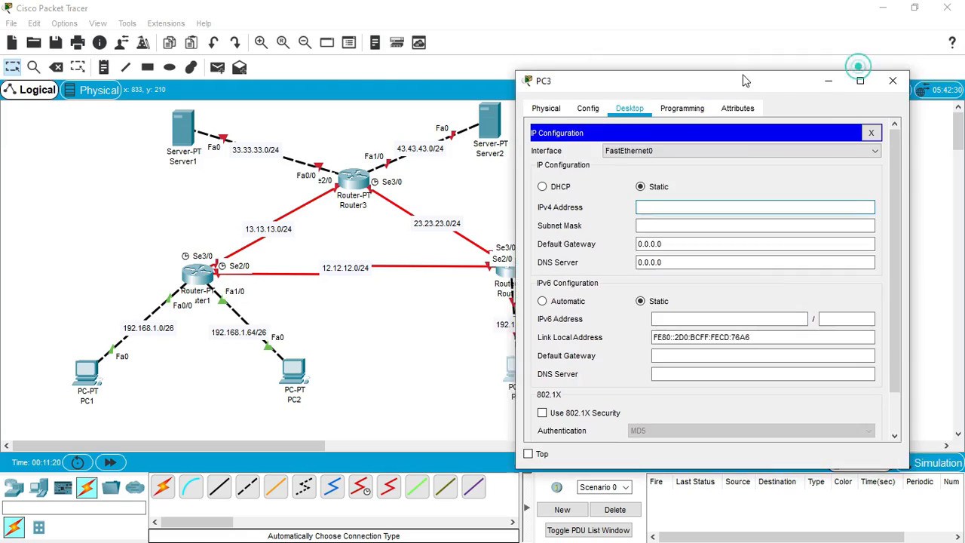
{"action": "mouse_move", "coordinate": [521, 370]}
{"action": "left_mouse_down"}
{"action": "mouse_move", "coordinate": [503, 381]}
{"action": "mouse_move", "coordinate": [529, 383]}
{"action": "left_mouse_up"}
Step: Bring back PC3's IP configuration and set the IPv4 address 192.168.1.253 with subnet mask 255.255.255.128
{"action": "key", "text": "super"}
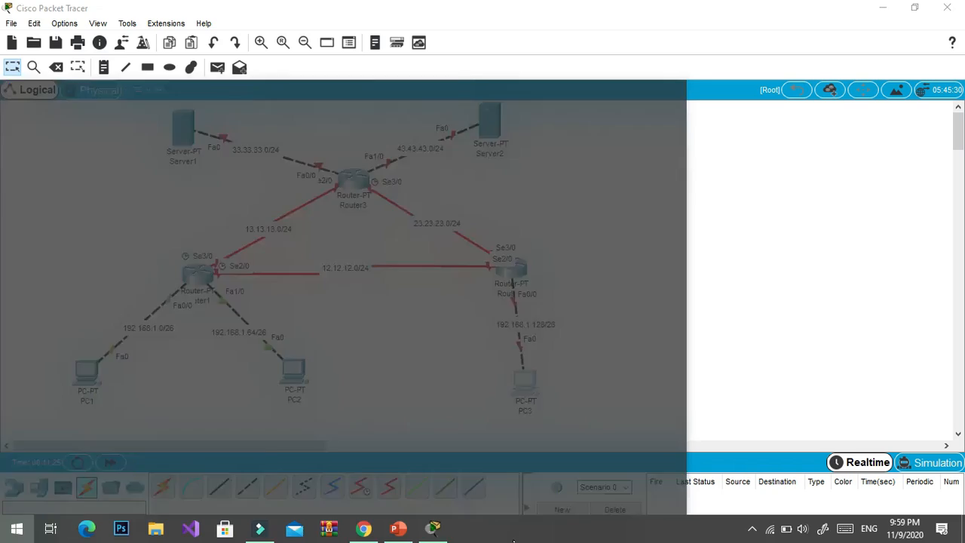
{"action": "left_click", "coordinate": [446, 533]}
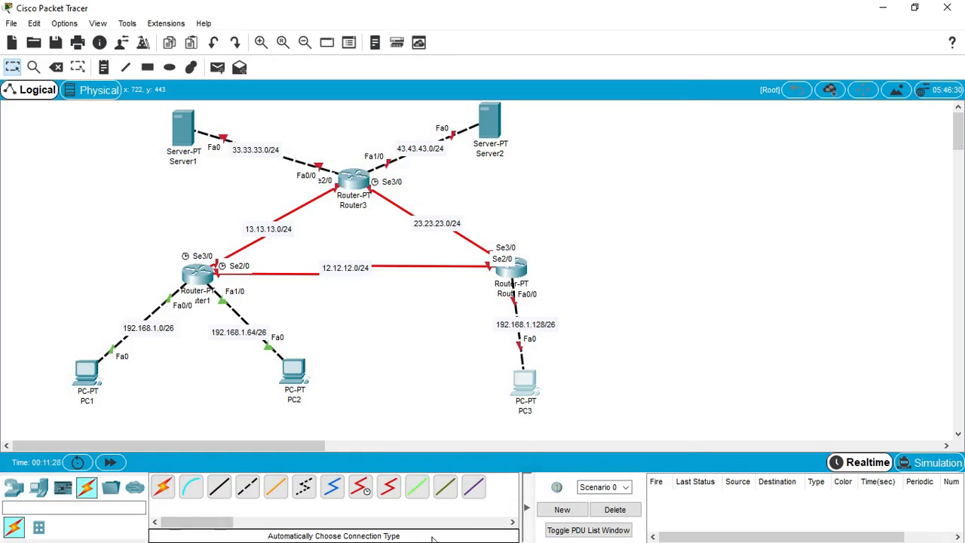
{"action": "key", "text": "super"}
{"action": "left_click", "coordinate": [432, 534]}
{"action": "left_click", "coordinate": [522, 395]}
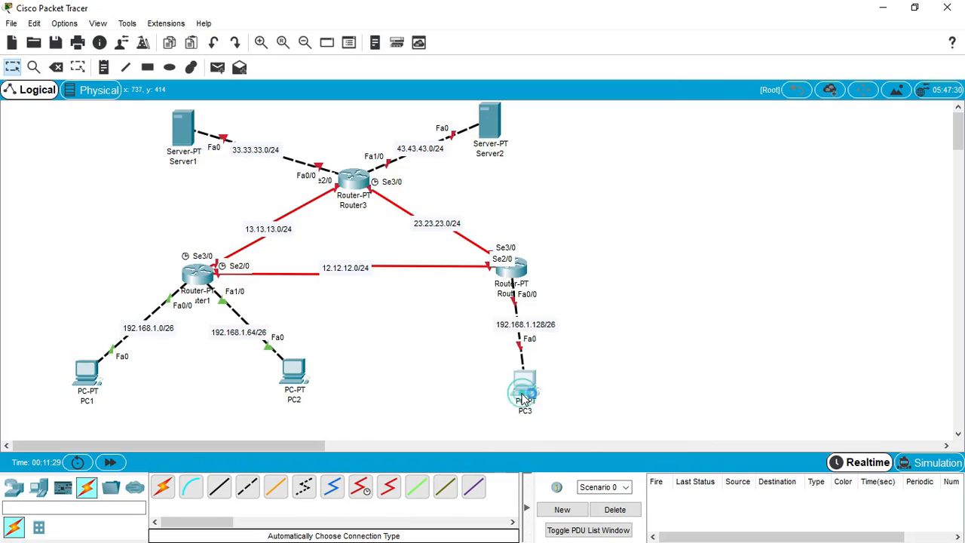
{"action": "left_click", "coordinate": [340, 175]}
{"action": "left_click_drag", "start_coordinate": [450, 81], "coordinate": [778, 77]}
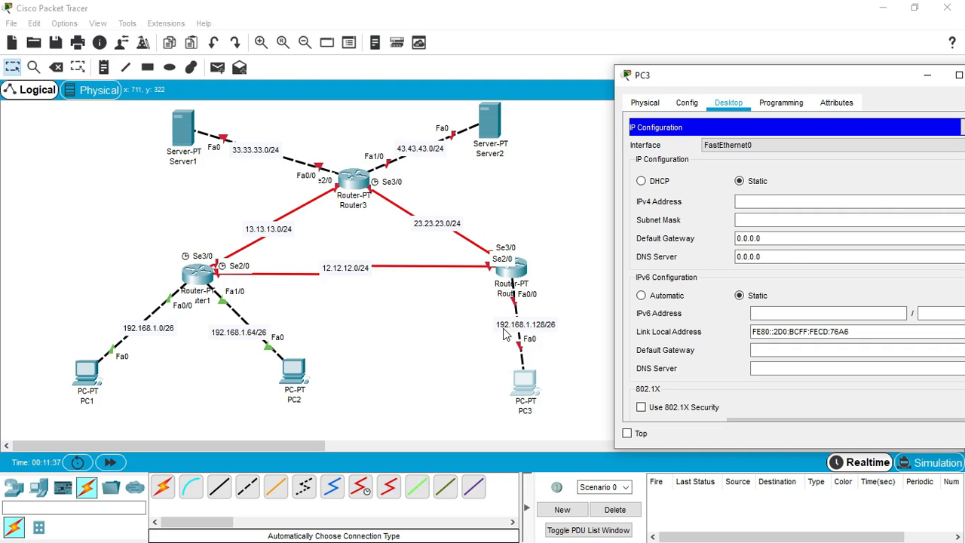
{"action": "left_click", "coordinate": [753, 205]}
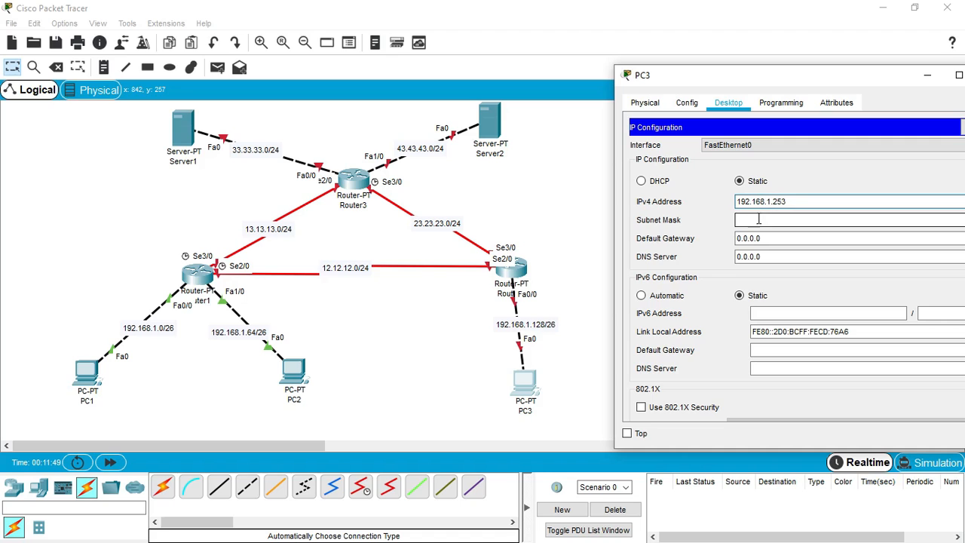
{"action": "left_click", "coordinate": [767, 220]}
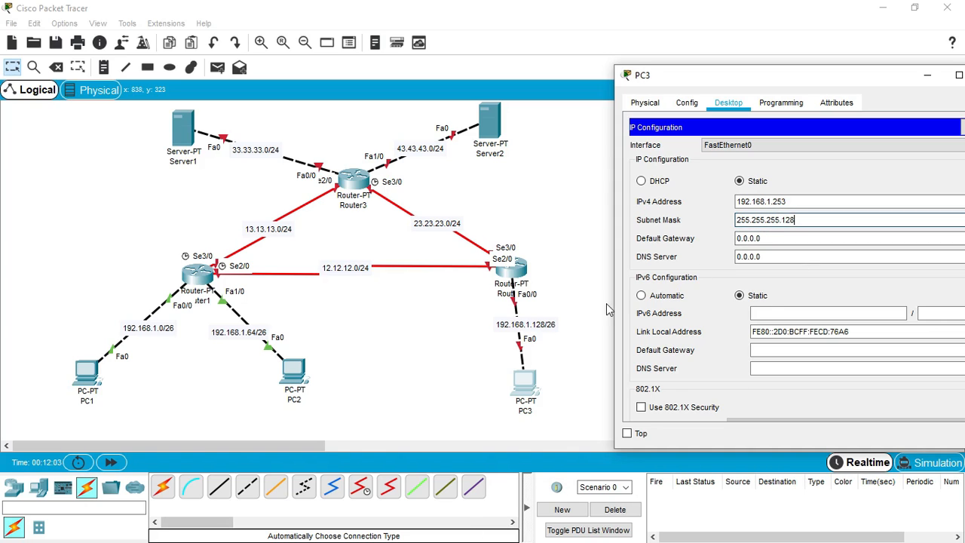
Step: Change the subnet label on the link between Router2 and PC3 to 192.168.1.128/25
{"action": "left_click", "coordinate": [549, 334]}
{"action": "double_click", "coordinate": [549, 332]}
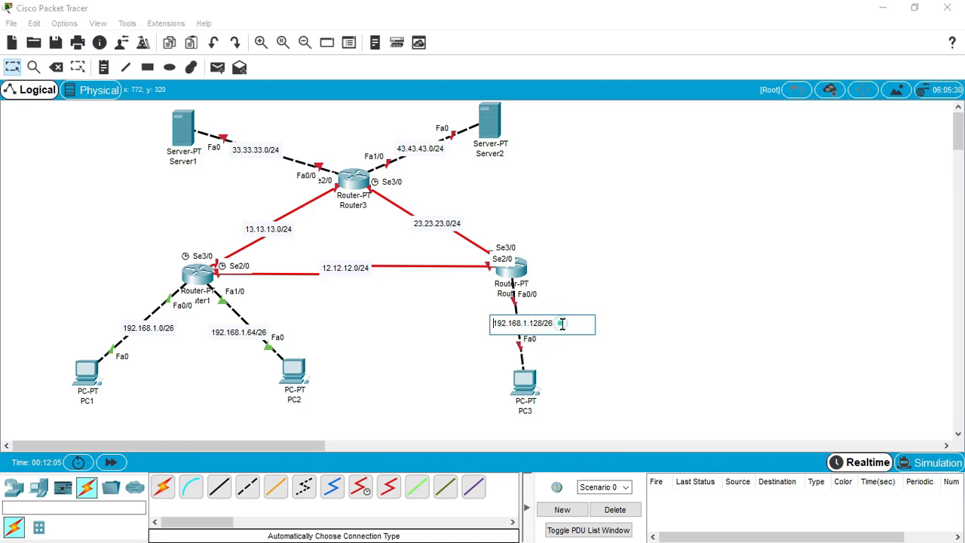
{"action": "left_click", "coordinate": [625, 321]}
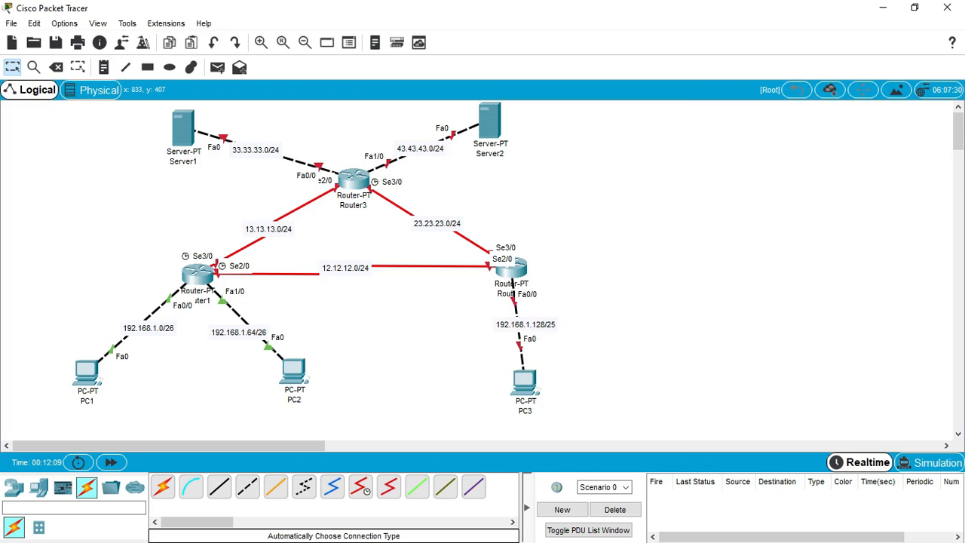
Step: Return to PC3's IP configuration and set the default gateway to 192.168.1.254
{"action": "key", "text": "super"}
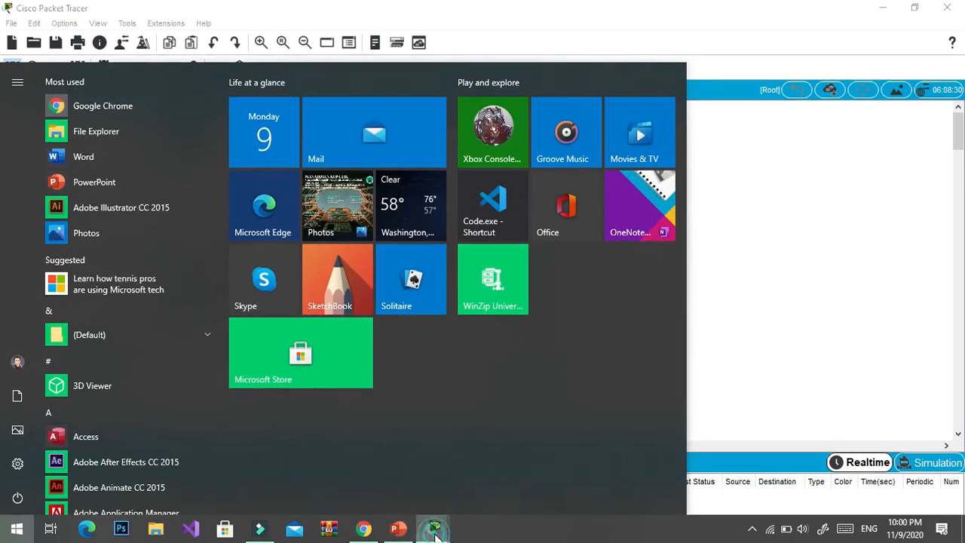
{"action": "mouse_move", "coordinate": [434, 528]}
{"action": "left_click", "coordinate": [506, 490]}
{"action": "left_click", "coordinate": [814, 220]}
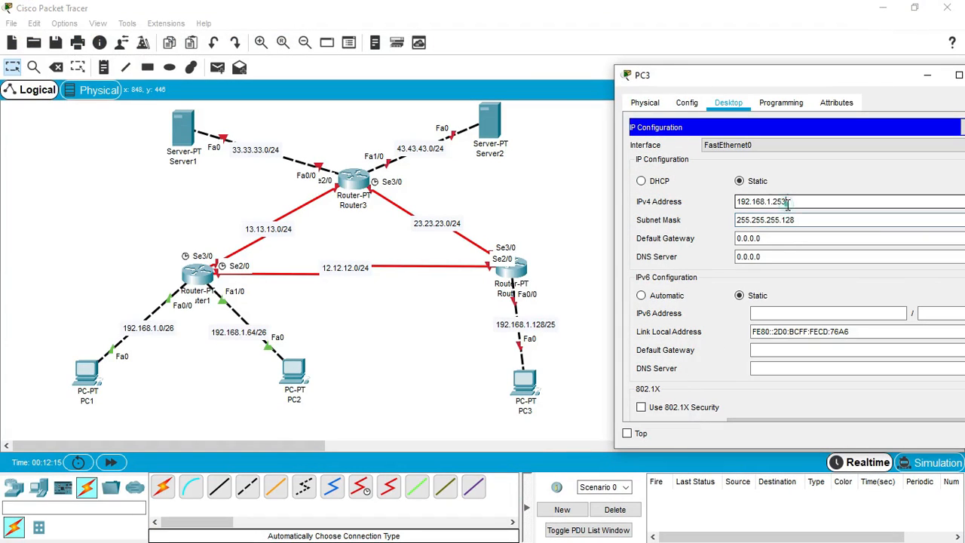
{"action": "left_click", "coordinate": [784, 238]}
{"action": "left_click_drag", "start_coordinate": [784, 243], "coordinate": [739, 244]}
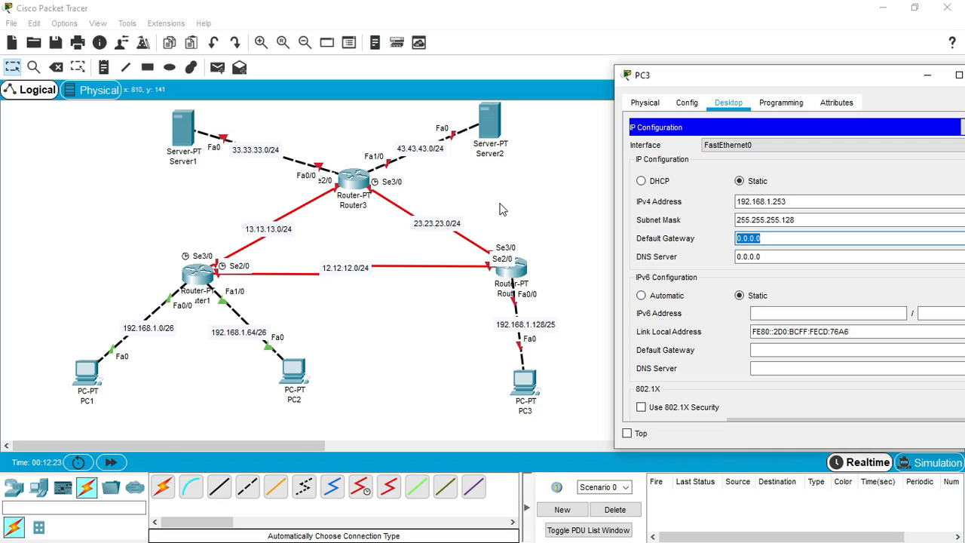
{"action": "type", "text": "192.168.1"}
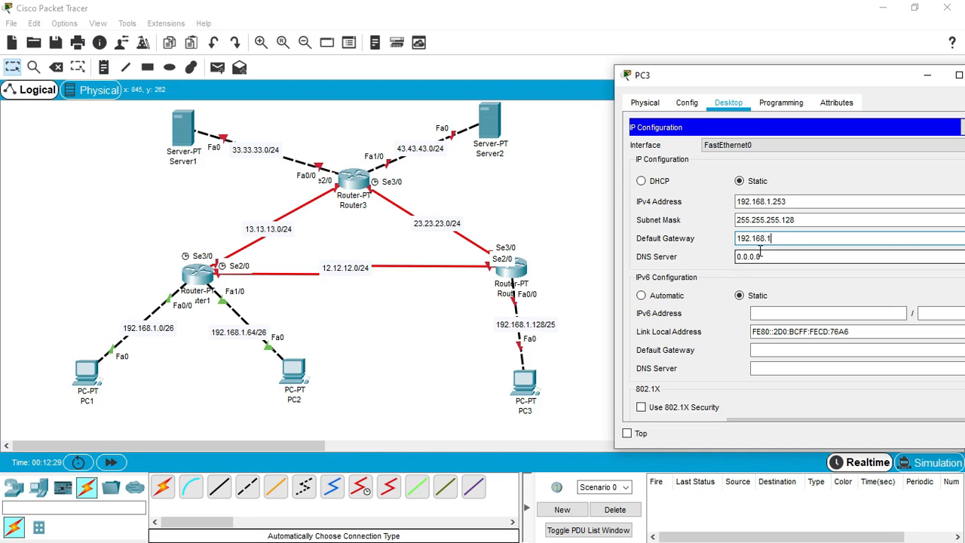
{"action": "type", "text": ".254"}
{"action": "left_click_drag", "start_coordinate": [905, 77], "coordinate": [824, 85]}
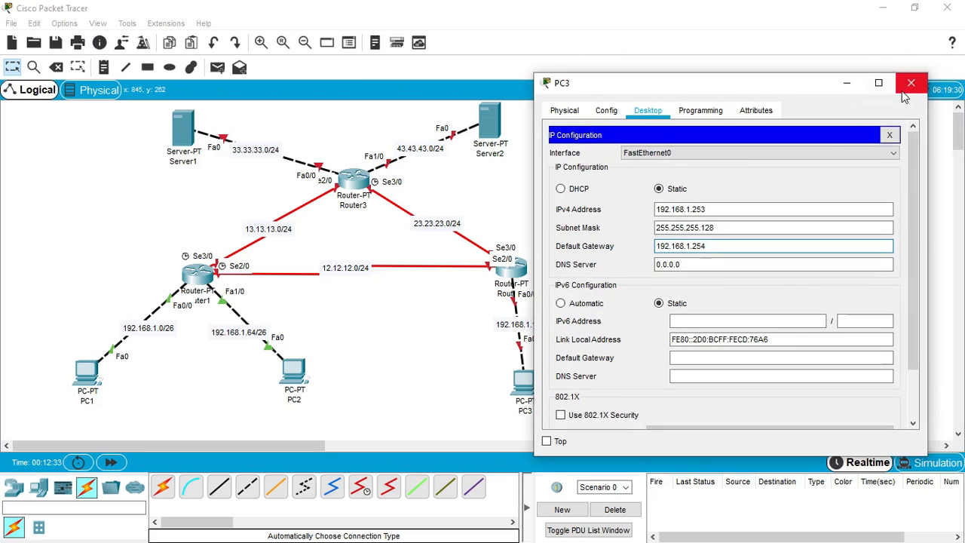
Step: Configure Router2's FastEthernet0/0 with IPv4 address 192.168.1.254 and subnet mask 255.255.255.128, and turn the port on
{"action": "left_click", "coordinate": [910, 85]}
{"action": "left_click", "coordinate": [518, 268]}
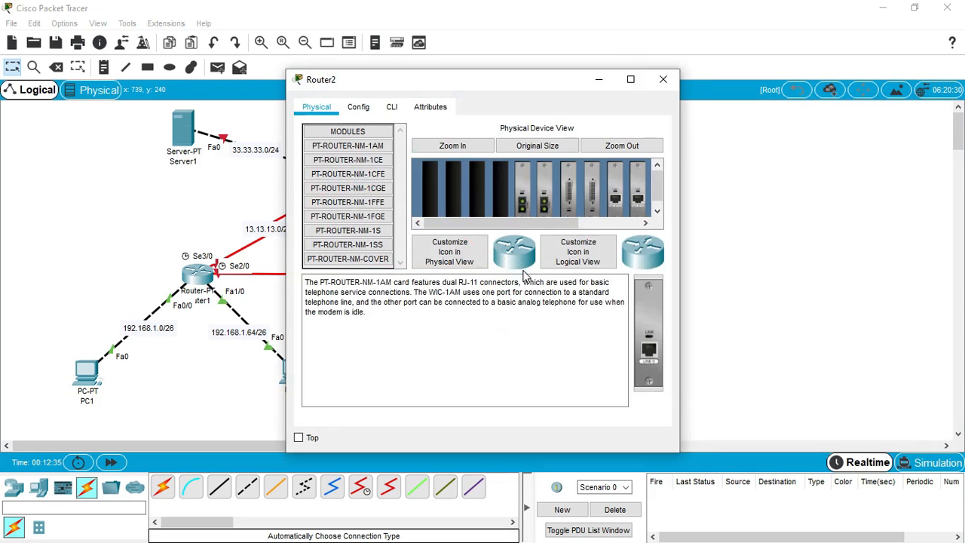
{"action": "left_click_drag", "start_coordinate": [398, 79], "coordinate": [565, 107]}
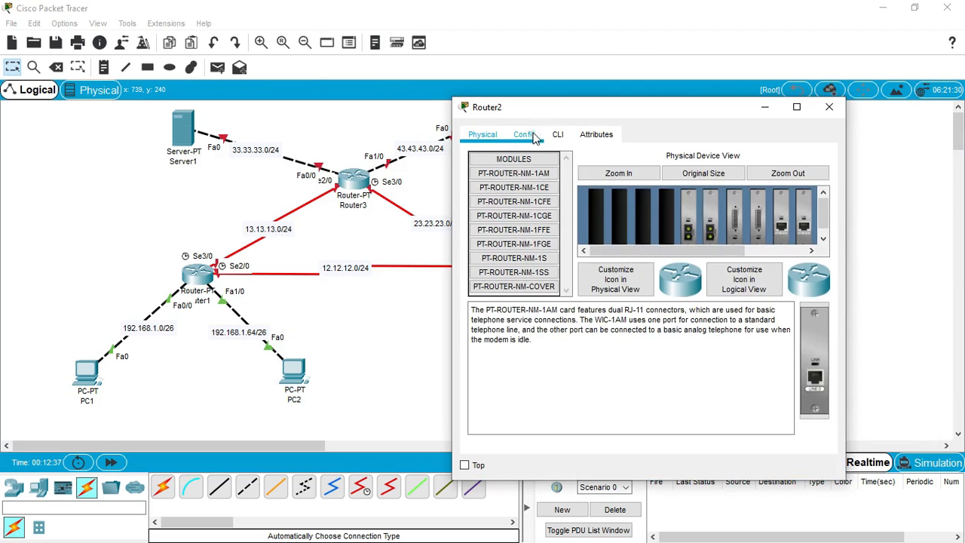
{"action": "left_click", "coordinate": [533, 136]}
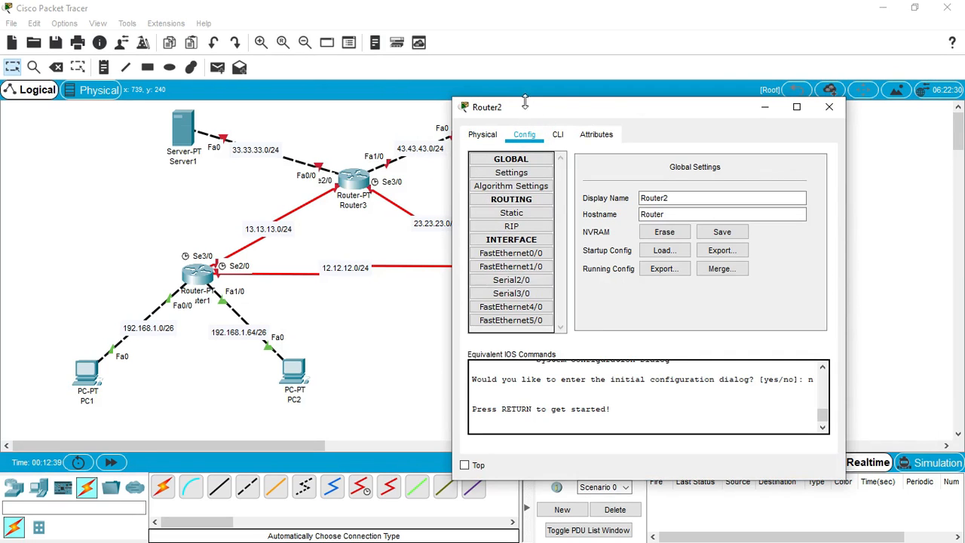
{"action": "left_click_drag", "start_coordinate": [524, 103], "coordinate": [612, 83]}
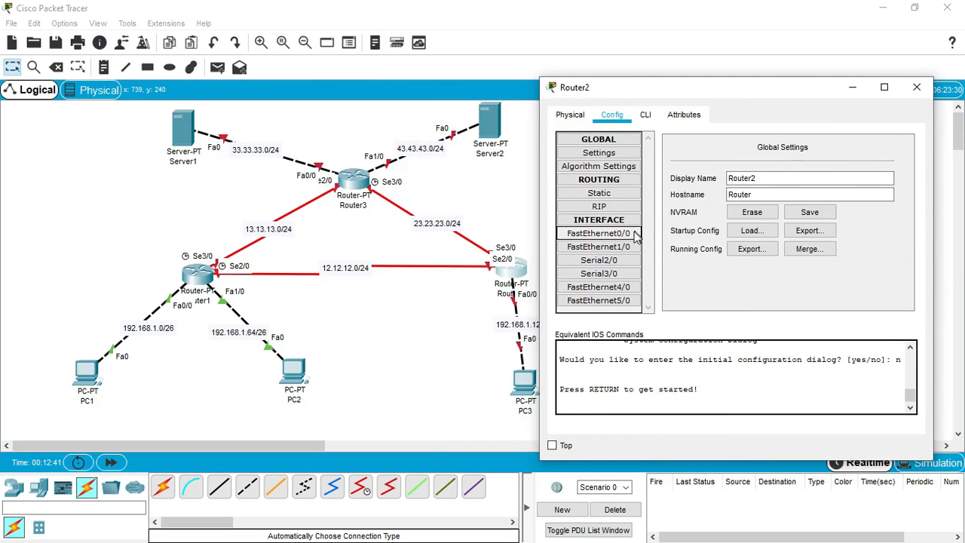
{"action": "left_click", "coordinate": [603, 234]}
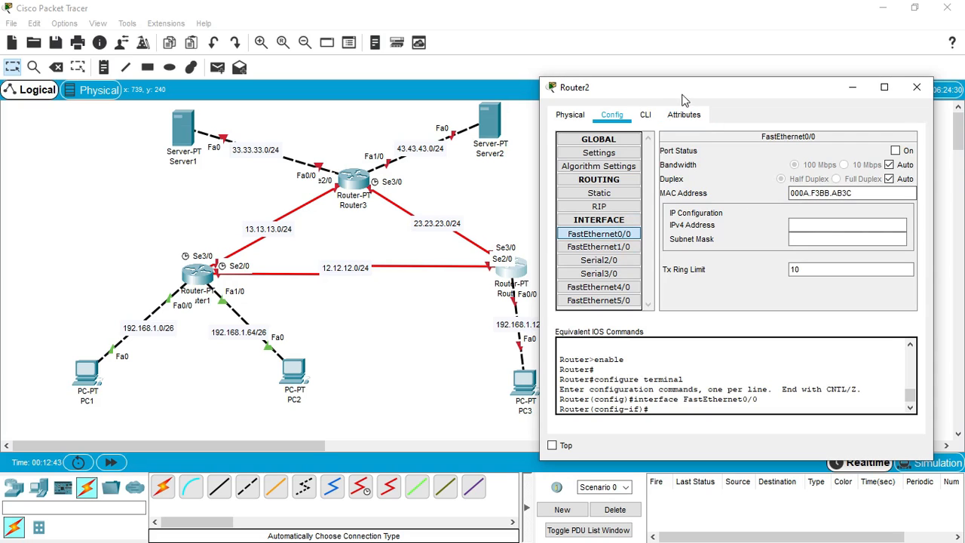
{"action": "left_click", "coordinate": [808, 225]}
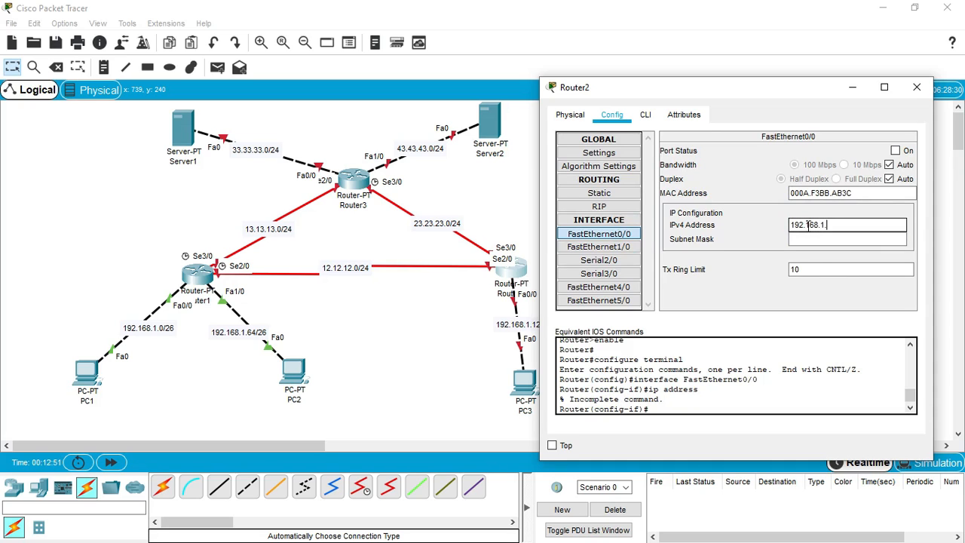
{"action": "type", "text": "192.168.1.254"}
{"action": "left_click", "coordinate": [857, 238]}
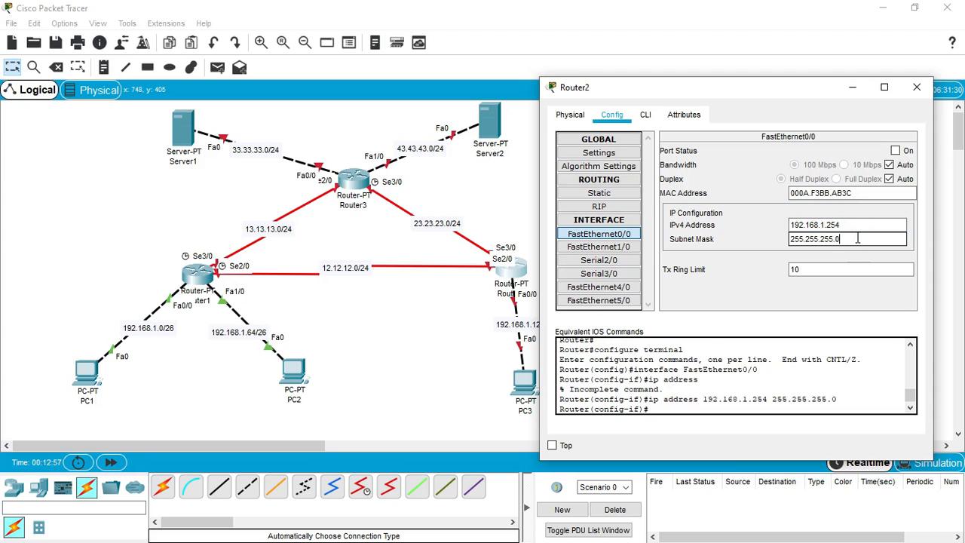
{"action": "type", "text": "128"}
{"action": "left_click", "coordinate": [895, 150]}
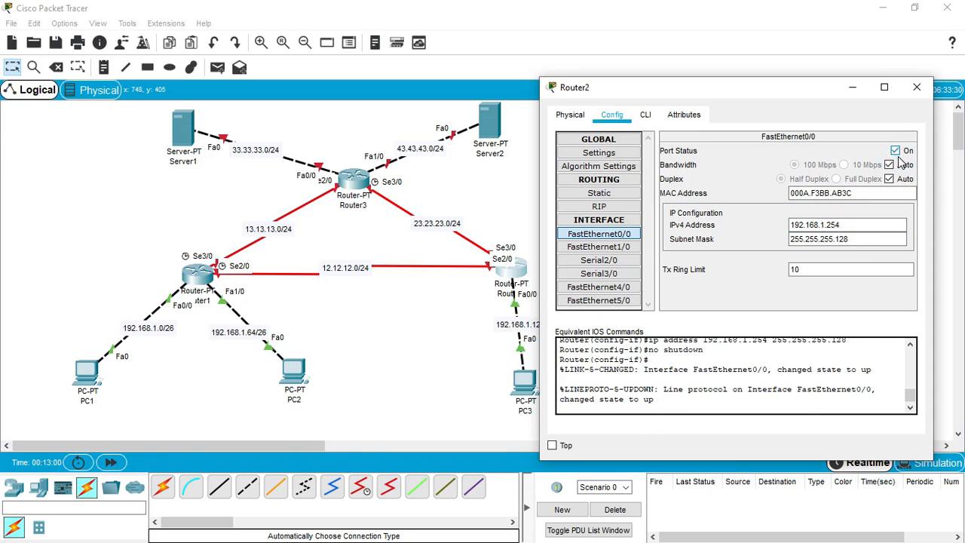
Step: Configure Router2's Serial2/0 with IPv4 address 12.12.12.2 and subnet mask 255.255.255.0, and turn the port on
{"action": "left_click", "coordinate": [607, 261]}
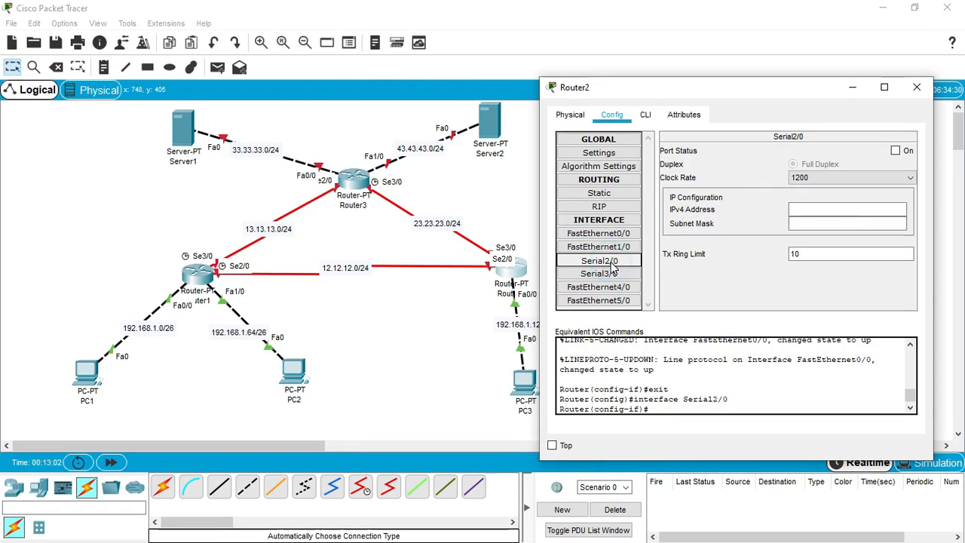
{"action": "left_click_drag", "start_coordinate": [642, 93], "coordinate": [688, 103]}
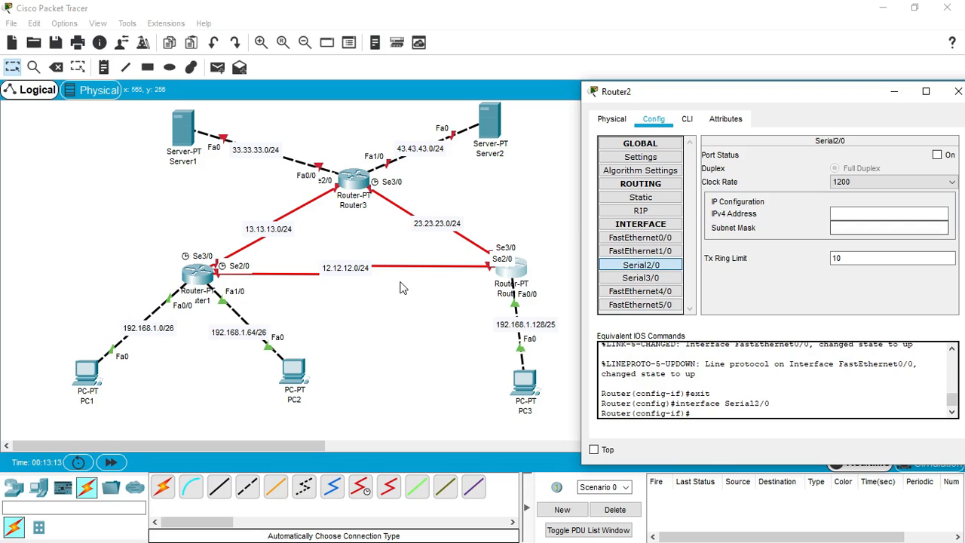
{"action": "left_click", "coordinate": [912, 214]}
{"action": "type", "text": "12.12.12.2"}
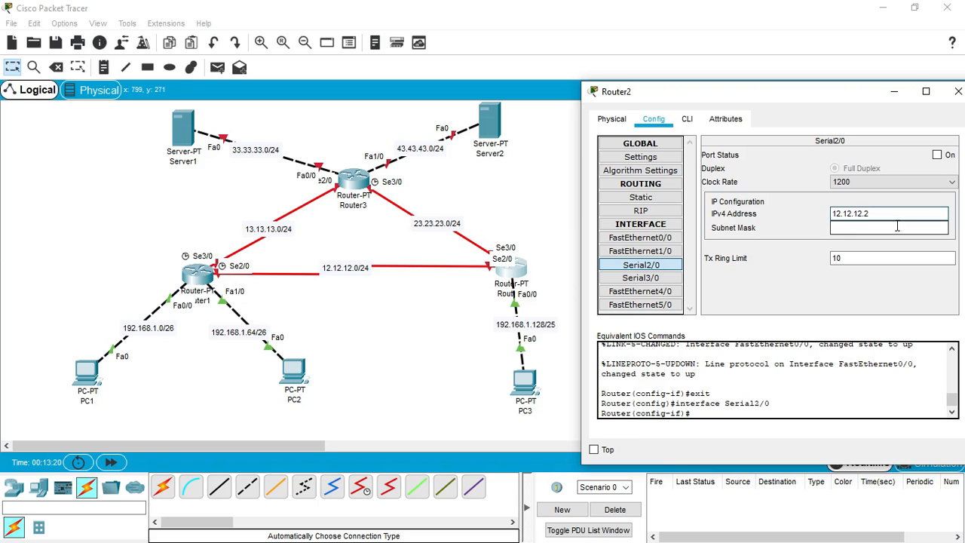
{"action": "left_click", "coordinate": [895, 227]}
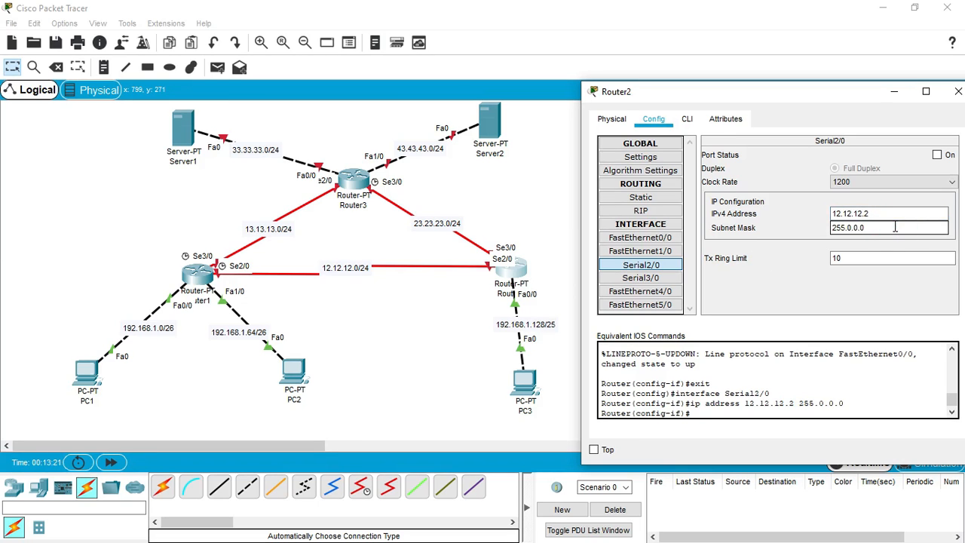
{"action": "double_click", "coordinate": [895, 227]}
{"action": "type", "text": "255.255.255.0"}
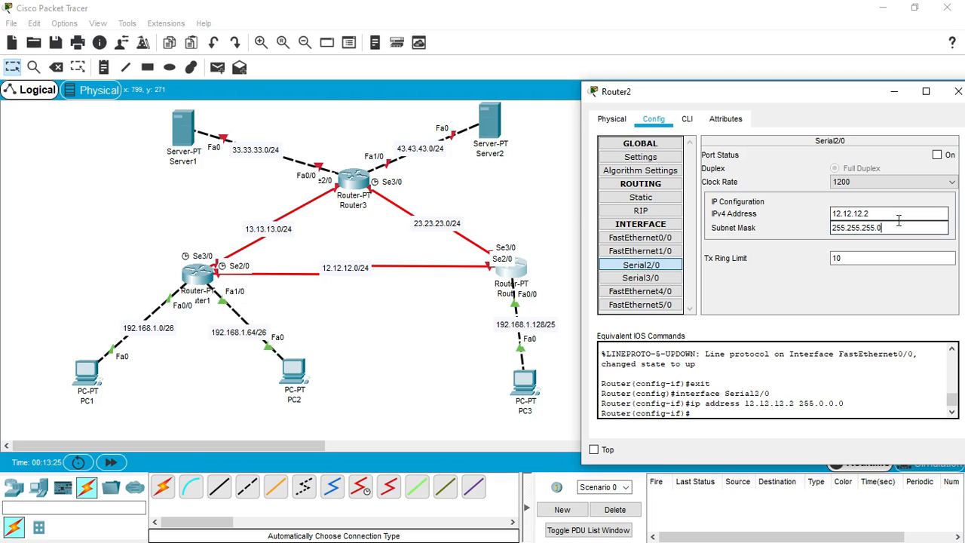
{"action": "left_click", "coordinate": [937, 155]}
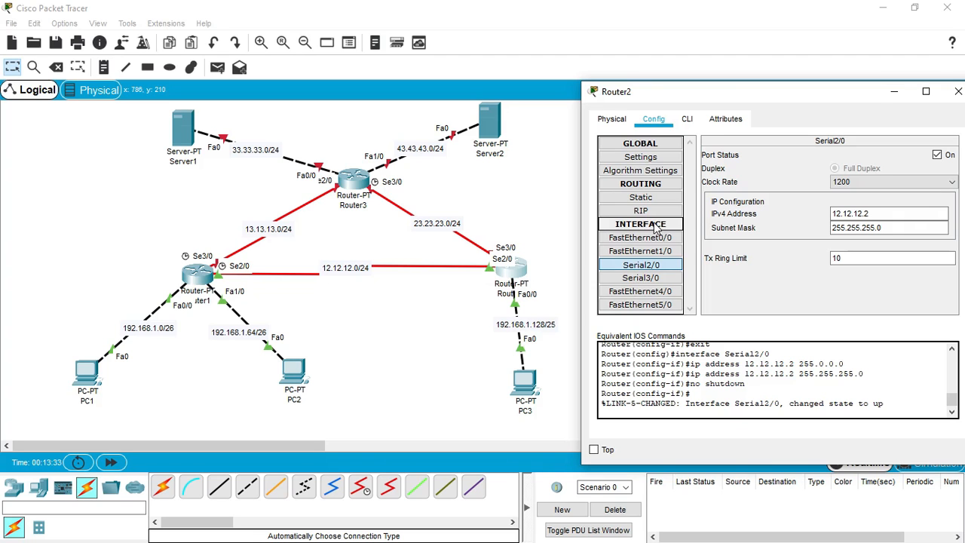
Step: Configure Router2's Serial3/0 with IPv4 address 23.23.23.2 and subnet mask 255.255.255.0, turn the port on, and close Router2
{"action": "left_click", "coordinate": [653, 279]}
{"action": "left_click", "coordinate": [853, 215]}
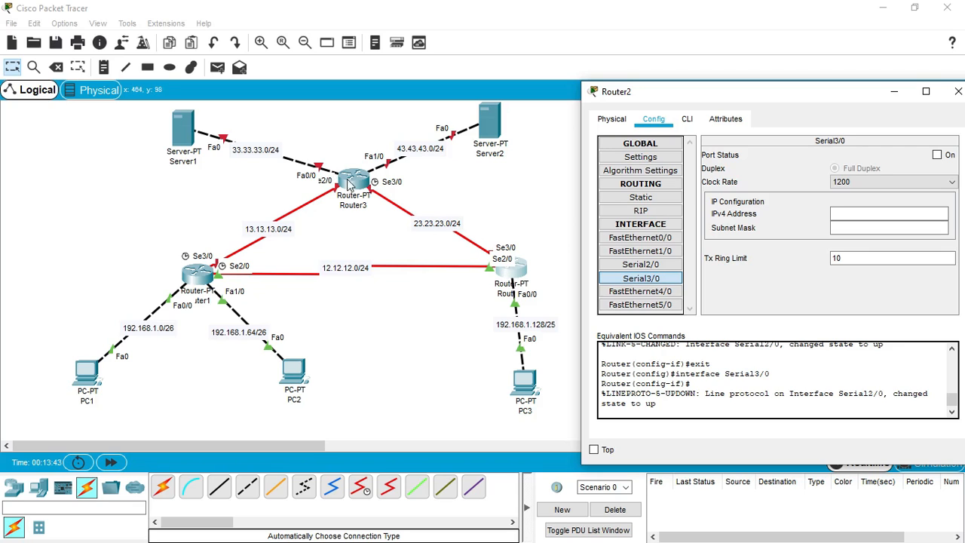
{"action": "left_click", "coordinate": [848, 214]}
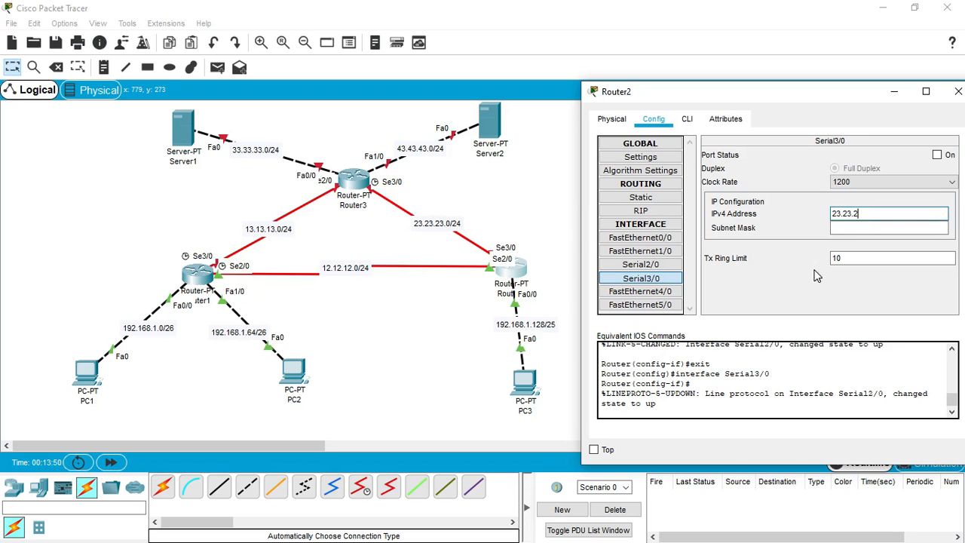
{"action": "left_click", "coordinate": [854, 228]}
{"action": "left_click_drag", "start_coordinate": [873, 229], "coordinate": [812, 235]}
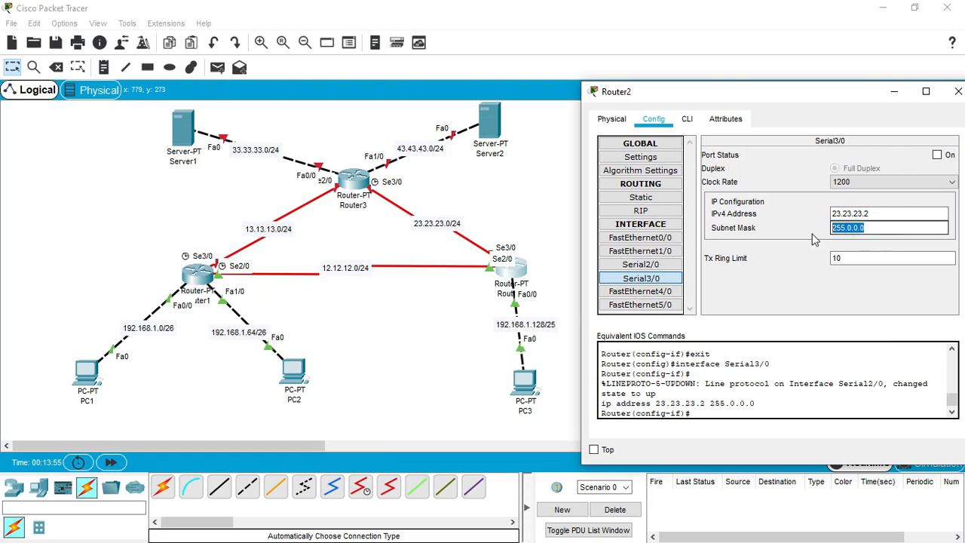
{"action": "type", "text": "255.255.255.0"}
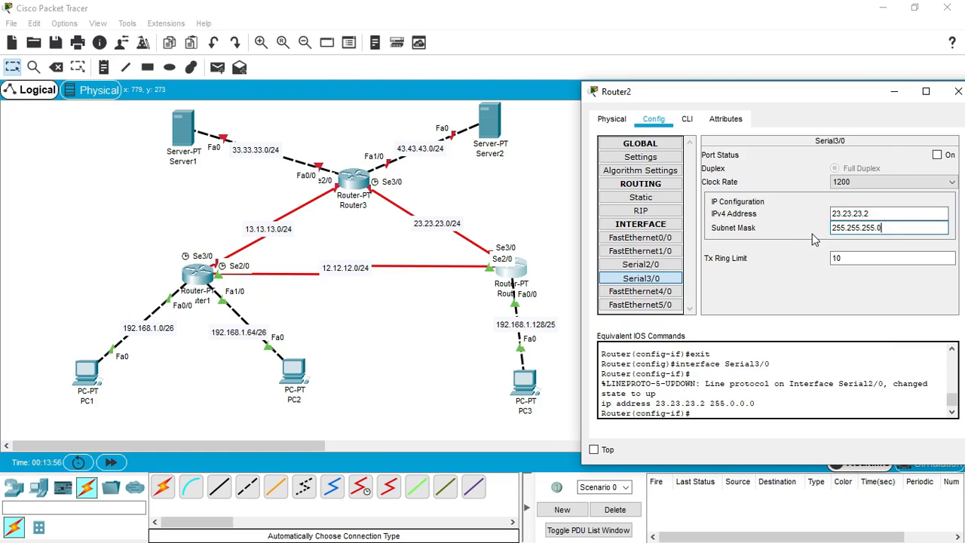
{"action": "left_click", "coordinate": [938, 156]}
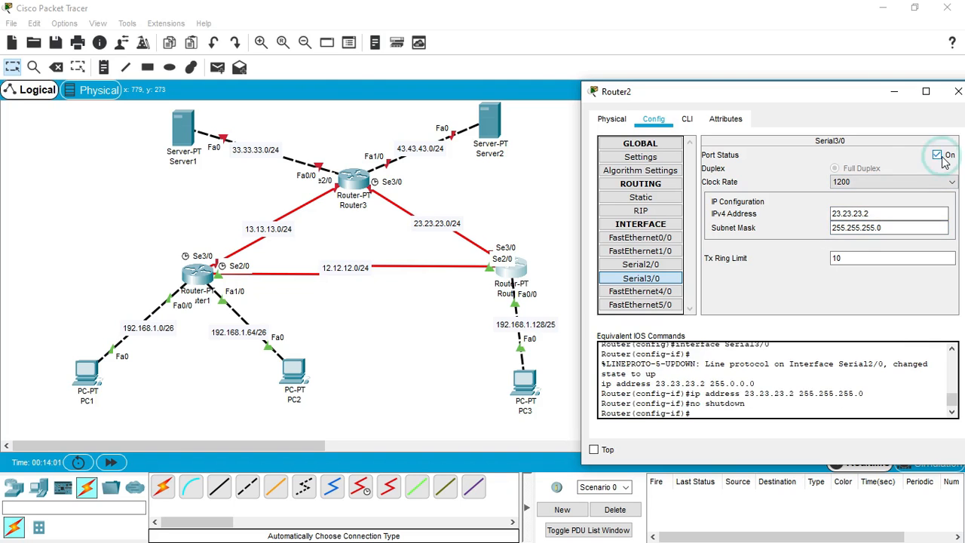
{"action": "left_click", "coordinate": [958, 91]}
Step: Open Router3's Serial2/0 interface configuration and move its window clear of the topology
{"action": "left_click", "coordinate": [354, 183]}
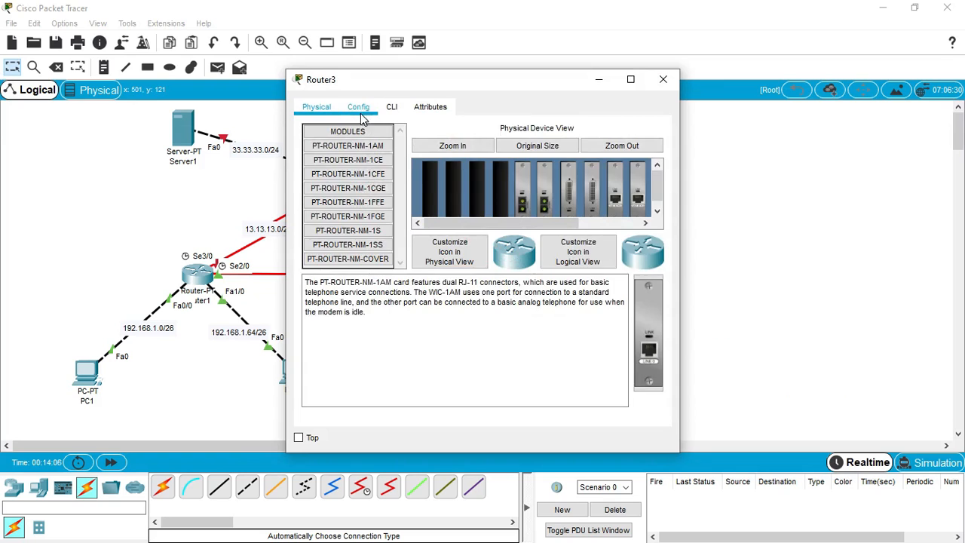
{"action": "left_click", "coordinate": [360, 112]}
{"action": "left_click", "coordinate": [366, 187]}
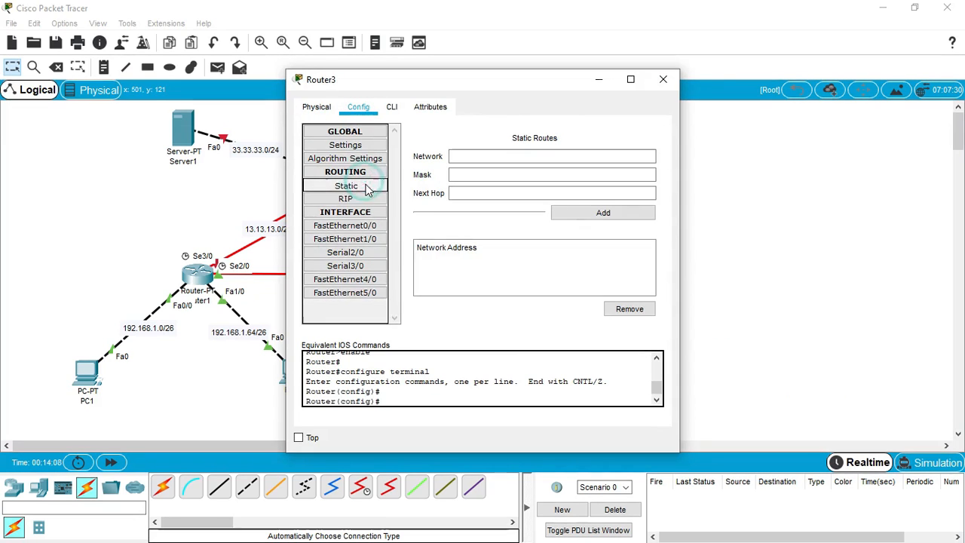
{"action": "left_click", "coordinate": [346, 253]}
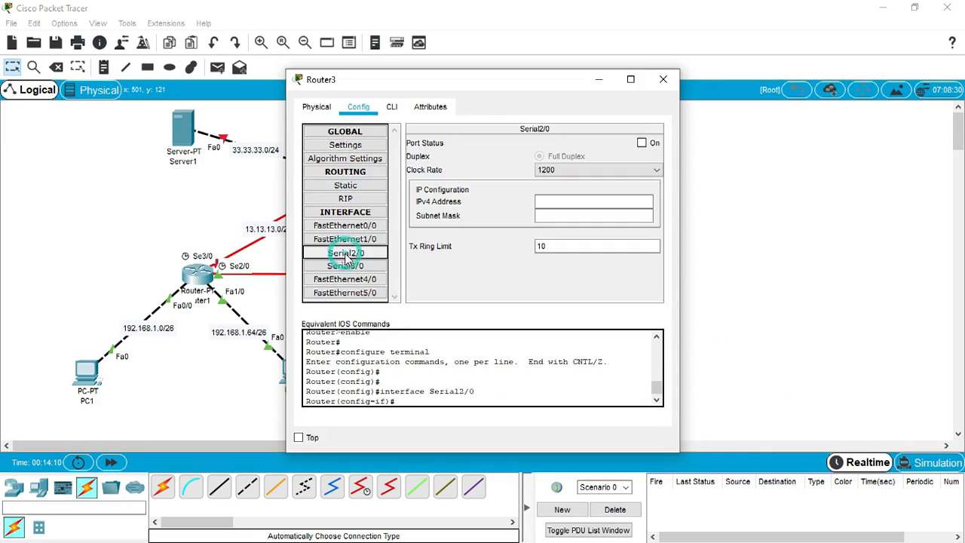
{"action": "left_click_drag", "start_coordinate": [418, 83], "coordinate": [709, 96]}
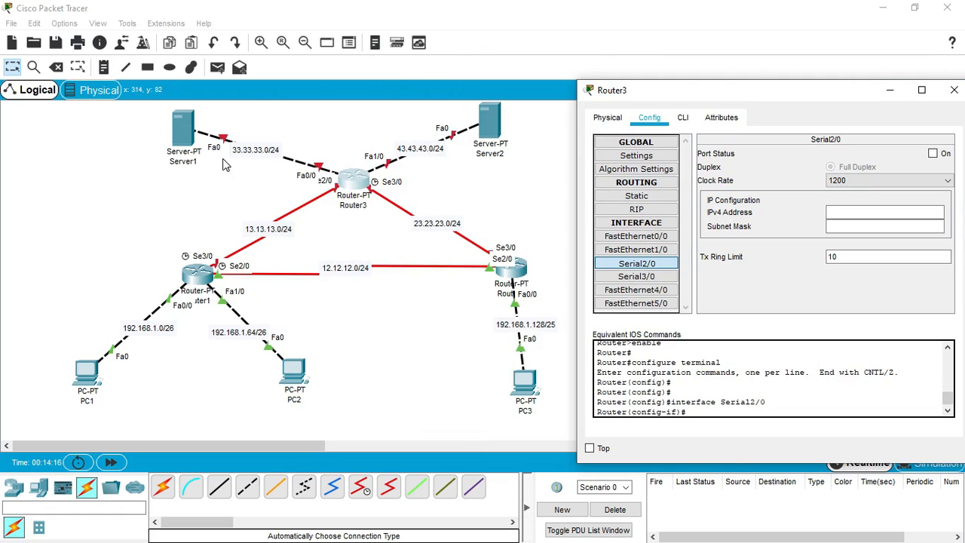
Step: Move Server1 closer to Router3 to uncover the router's Se2/0 port label, and bring back Router3's configuration window
{"action": "left_click", "coordinate": [191, 128]}
{"action": "left_click_drag", "start_coordinate": [190, 128], "coordinate": [256, 120]}
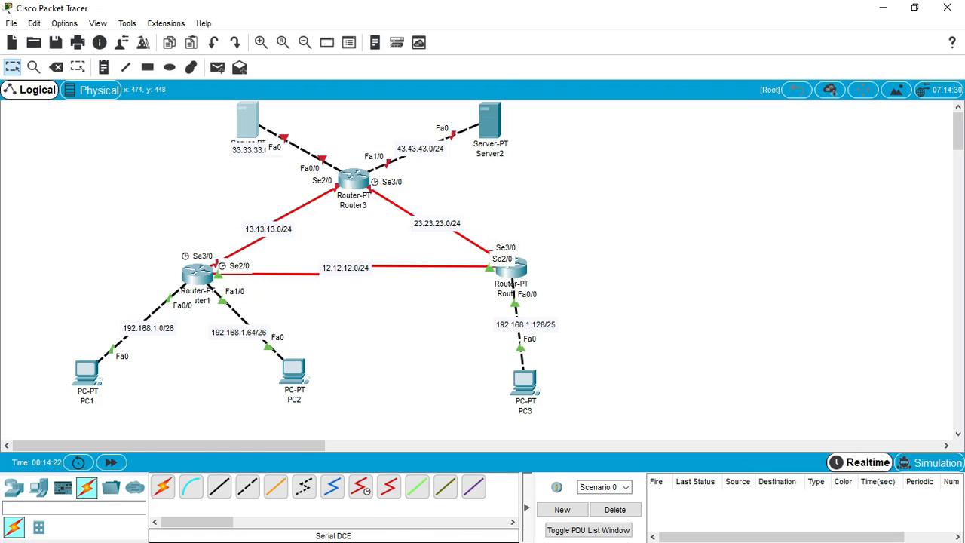
{"action": "key", "text": "super"}
{"action": "mouse_move", "coordinate": [433, 527]}
{"action": "left_click", "coordinate": [488, 505]}
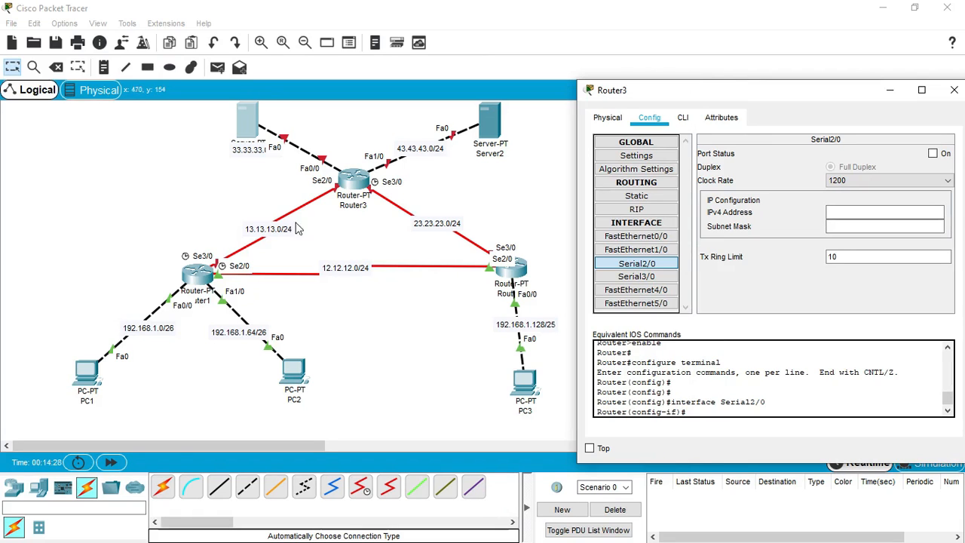
Step: Set Router3's Serial2/0 to IPv4 address 13.13.13.3 with subnet mask 255.255.255.0, and turn the port on
{"action": "left_click", "coordinate": [888, 214]}
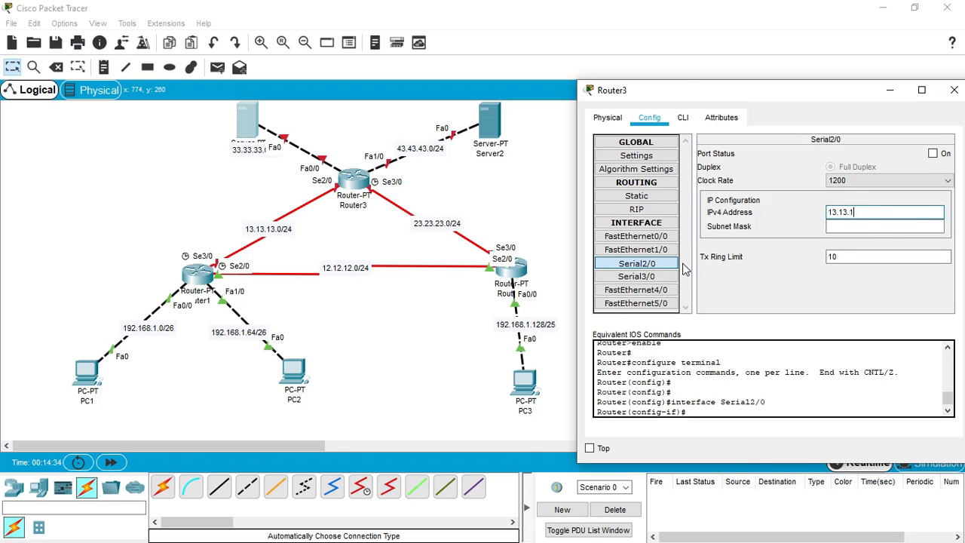
{"action": "type", "text": "13.13.13.3"}
{"action": "left_click", "coordinate": [851, 227]}
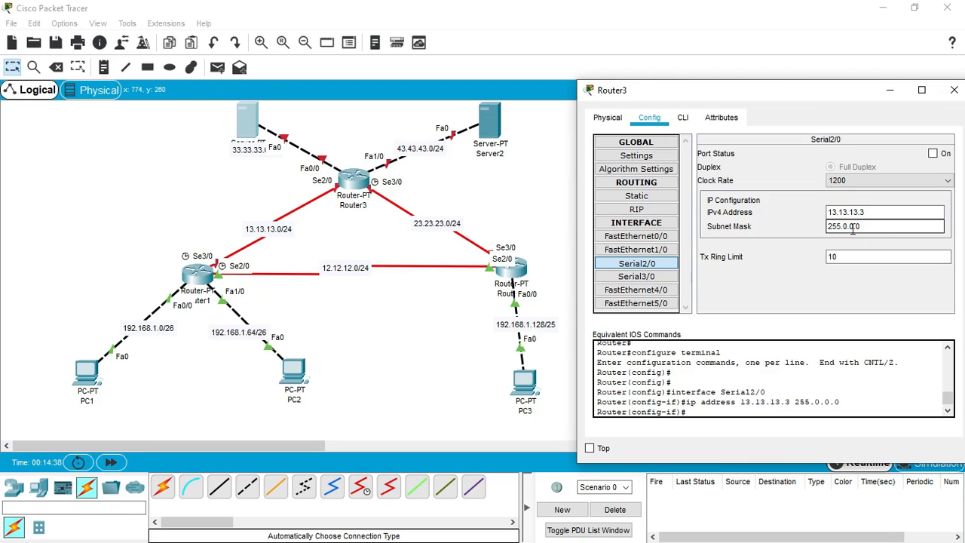
{"action": "double_click", "coordinate": [852, 230]}
{"action": "type", "text": "255.255.255.0"}
{"action": "left_click", "coordinate": [933, 154]}
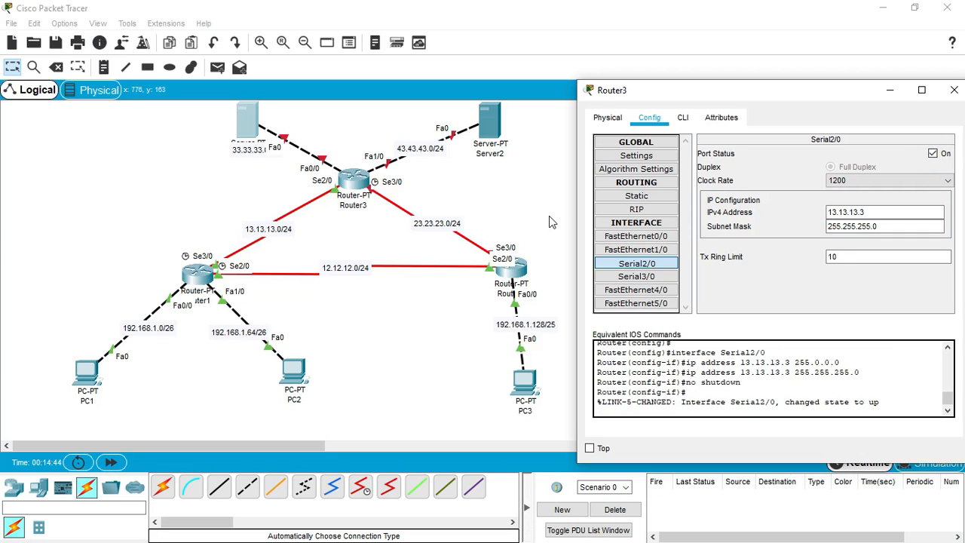
Step: Configure Router3's Serial3/0 with IPv4 address 23.23.23.3 and subnet mask 255.255.255.0, turn the port on, and close Router3
{"action": "left_click", "coordinate": [637, 277]}
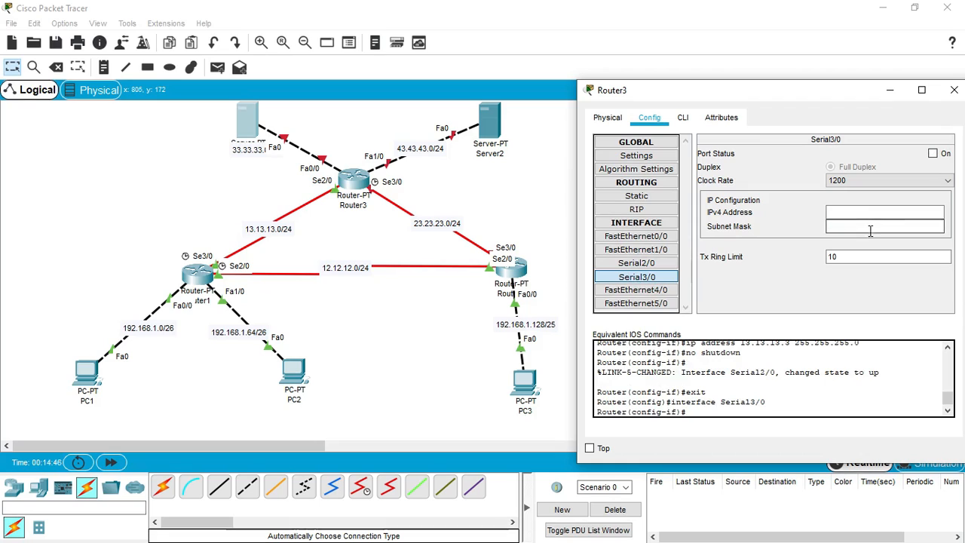
{"action": "left_click", "coordinate": [857, 212]}
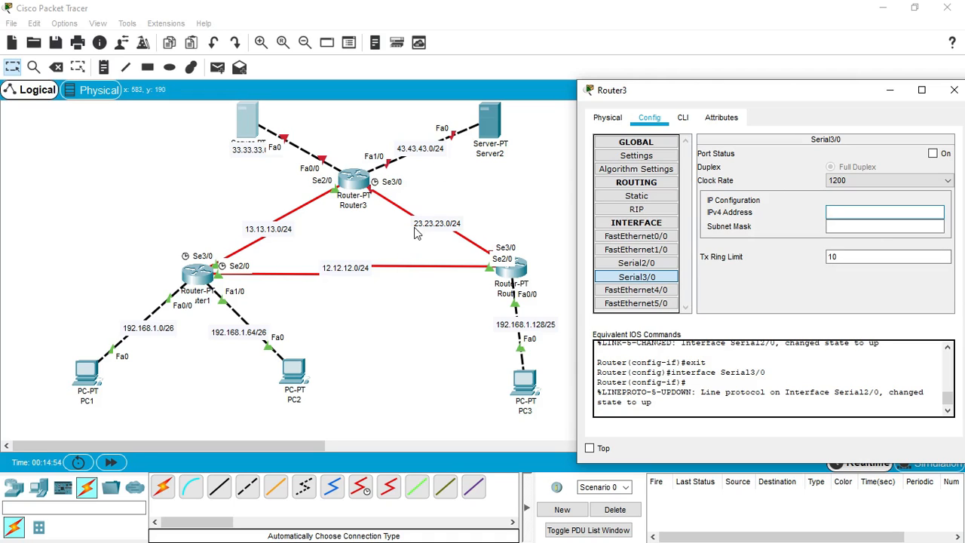
{"action": "left_click", "coordinate": [866, 213]}
{"action": "type", "text": "23.23.23"}
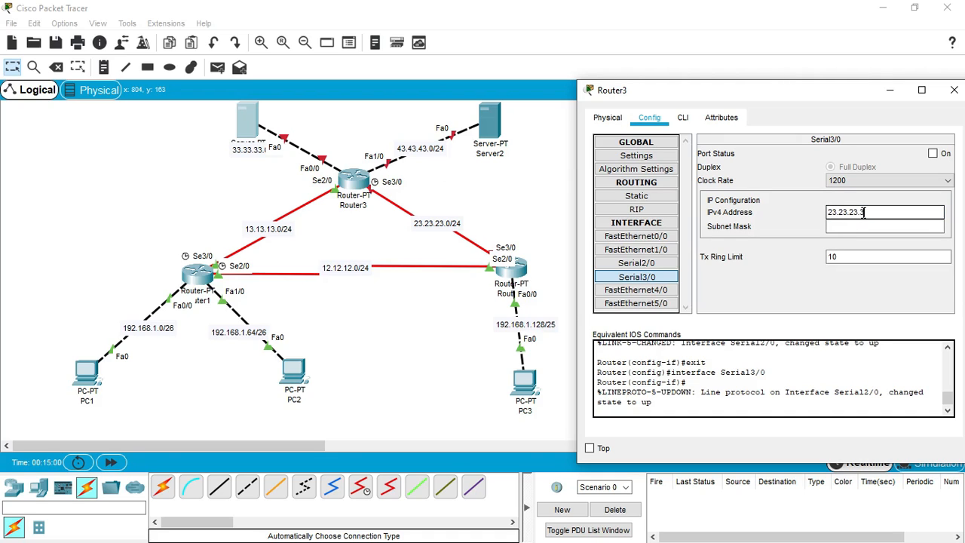
{"action": "left_click", "coordinate": [863, 226]}
{"action": "left_click", "coordinate": [862, 226]}
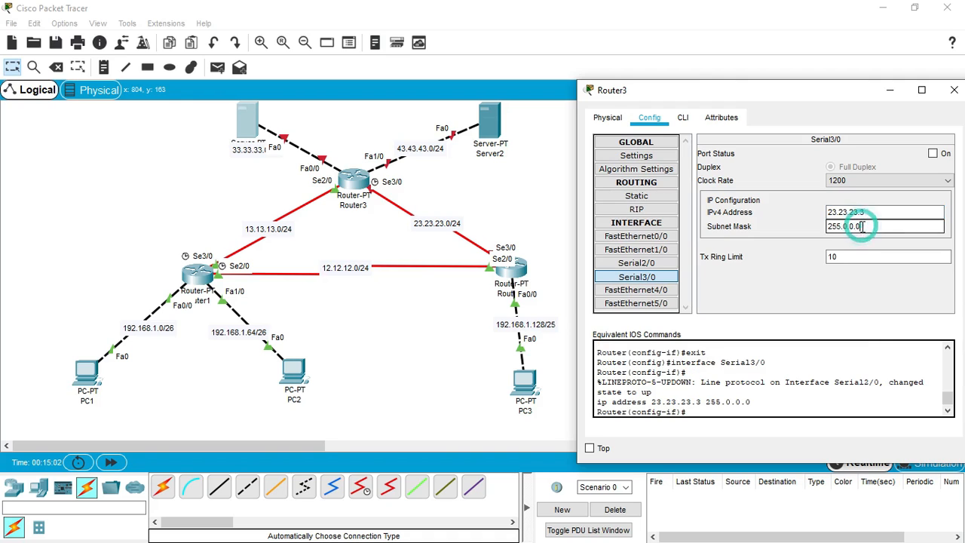
{"action": "triple_click", "coordinate": [862, 226]}
{"action": "type", "text": "255.255.255.0"}
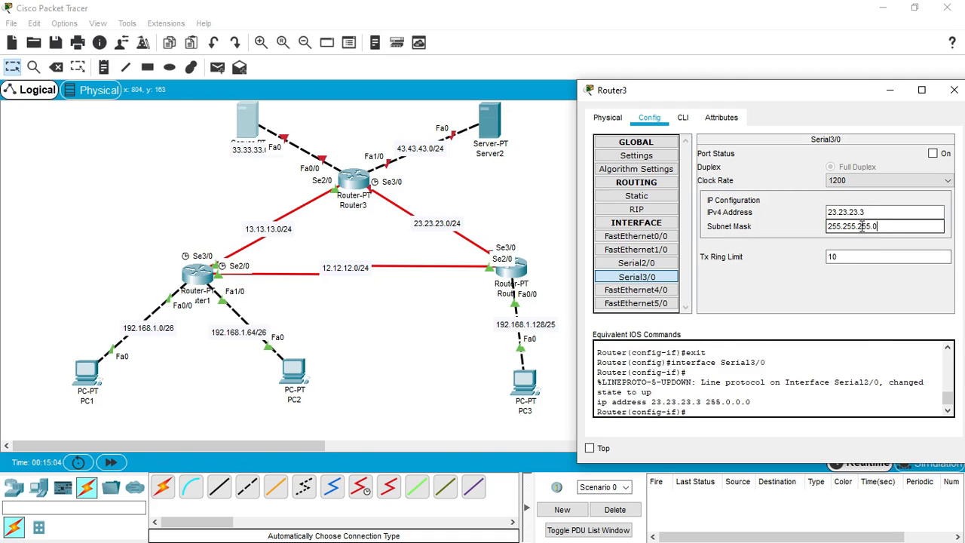
{"action": "left_click", "coordinate": [935, 154]}
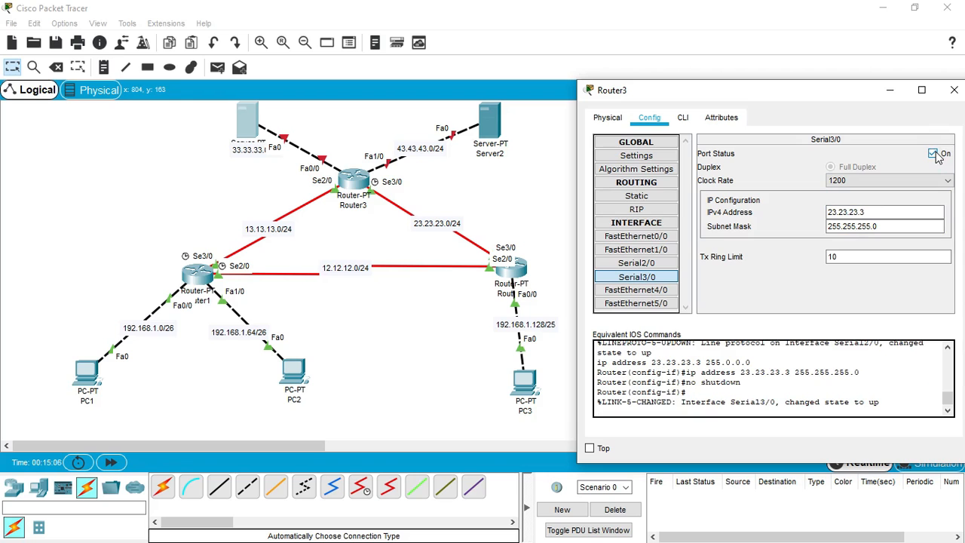
{"action": "left_click", "coordinate": [952, 90]}
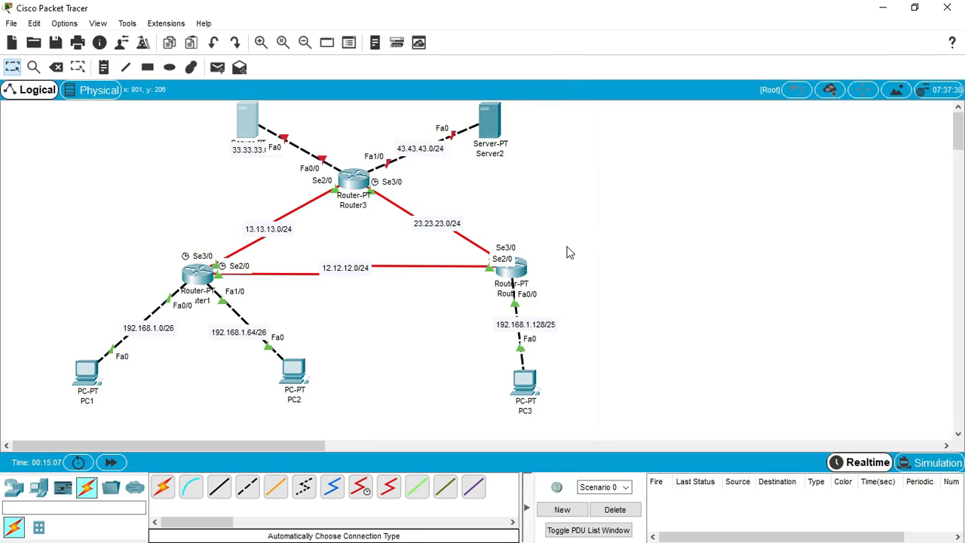
Step: Open Router2, check the IP settings of its Serial2/0 and Serial3/0 interfaces, and close its window
{"action": "left_click", "coordinate": [520, 267]}
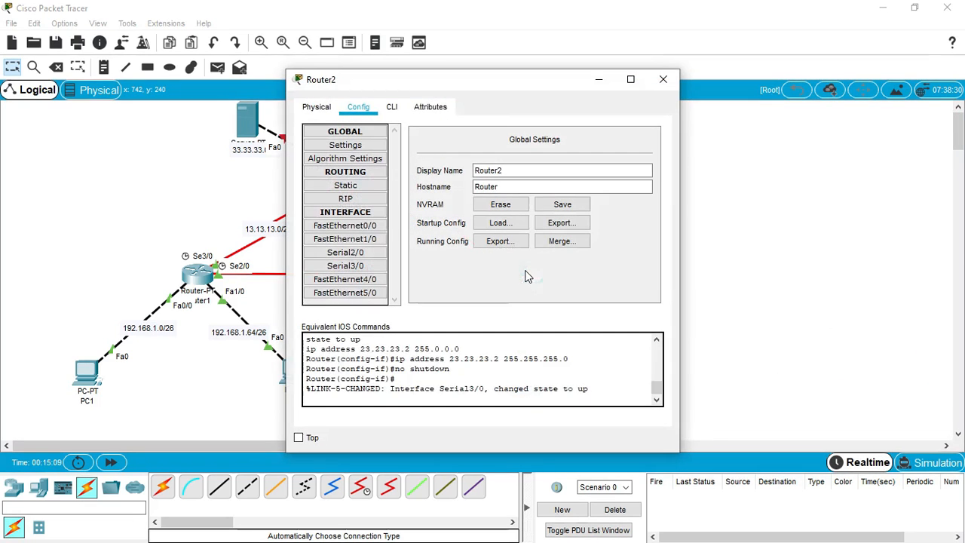
{"action": "left_click", "coordinate": [356, 252]}
{"action": "left_click_drag", "start_coordinate": [469, 86], "coordinate": [722, 95]}
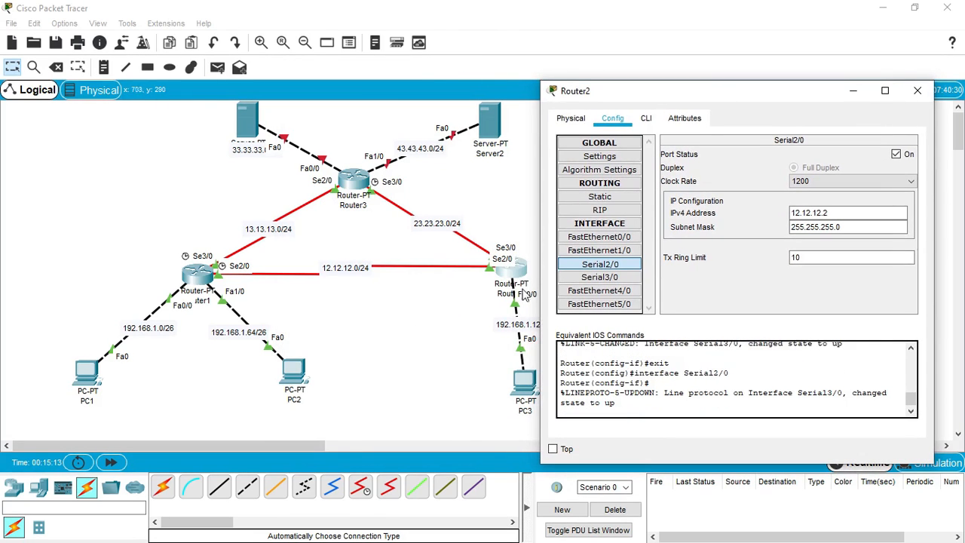
{"action": "left_click", "coordinate": [600, 277]}
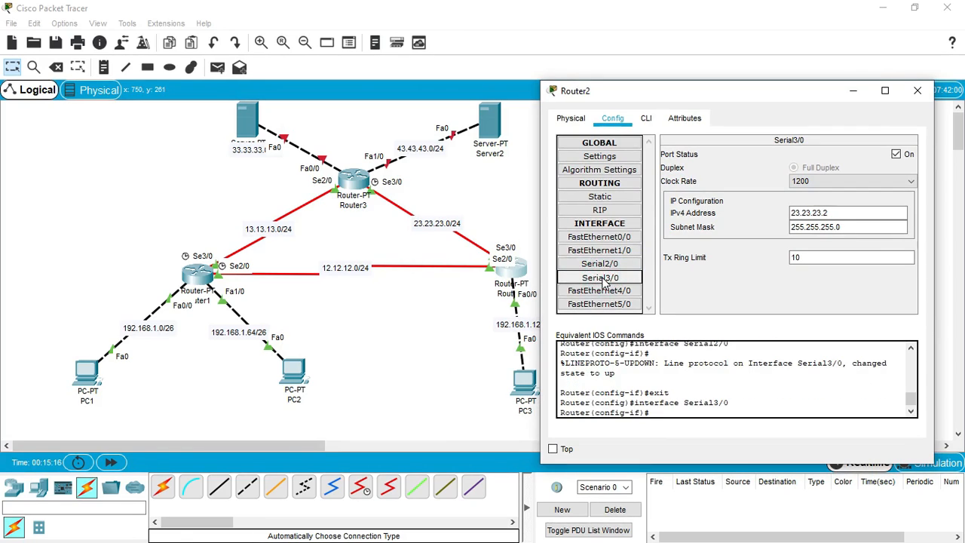
{"action": "left_click", "coordinate": [922, 92]}
Step: Move Server1 farther from Router3 to uncover the 33.33.33.0/24 label, and open the server's IP configuration clear of the topology
{"action": "left_click_drag", "start_coordinate": [248, 119], "coordinate": [173, 119]}
{"action": "left_click", "coordinate": [171, 115]}
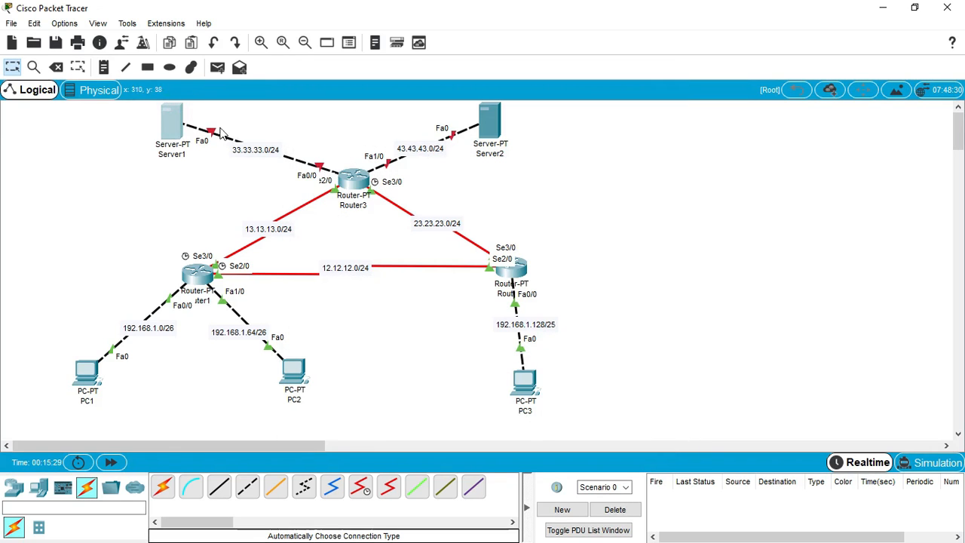
{"action": "key", "text": "super"}
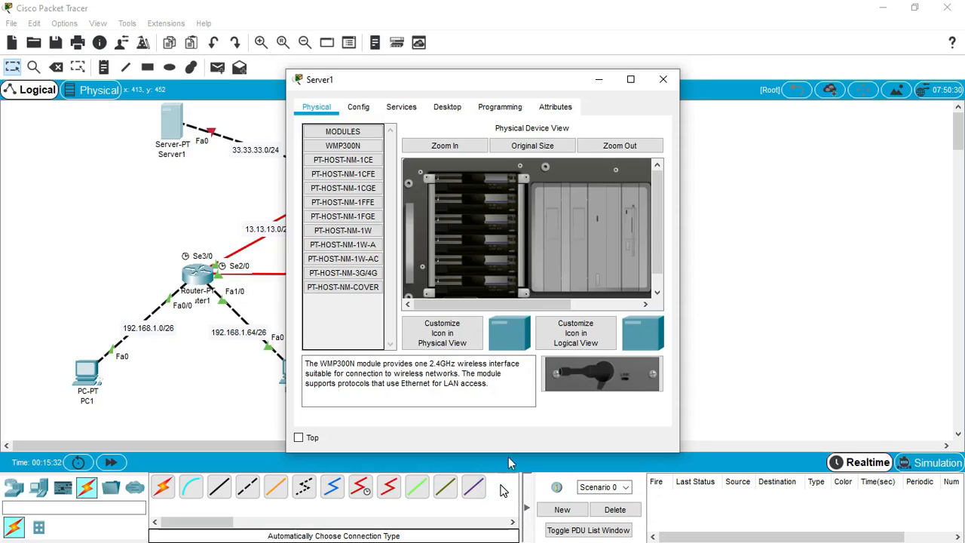
{"action": "left_click", "coordinate": [365, 110]}
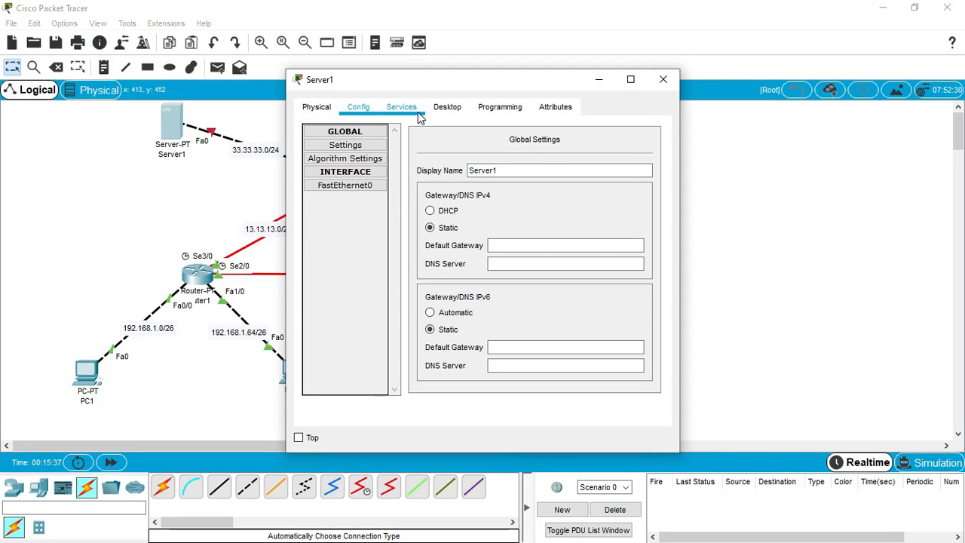
{"action": "left_click", "coordinate": [416, 110]}
{"action": "left_click", "coordinate": [448, 110]}
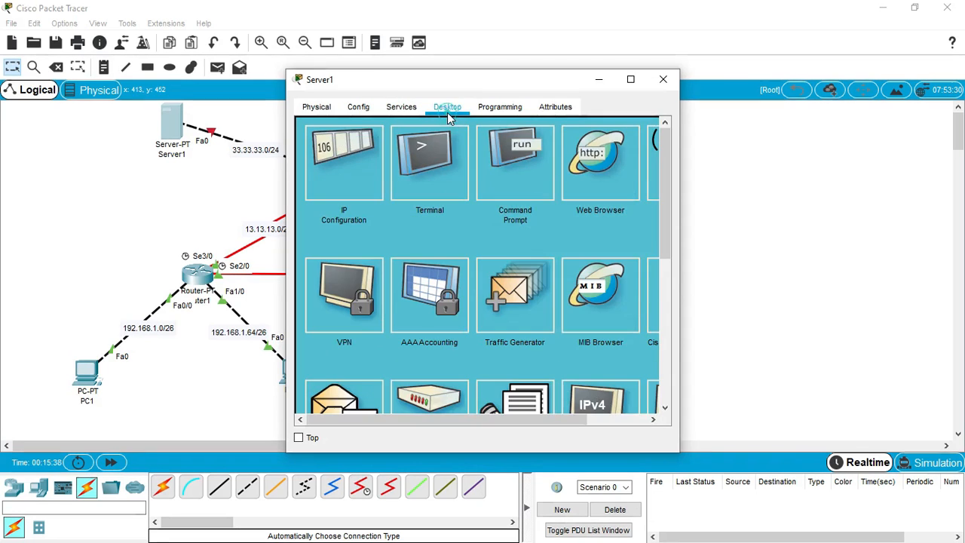
{"action": "left_click", "coordinate": [348, 162]}
{"action": "left_click", "coordinate": [418, 189]}
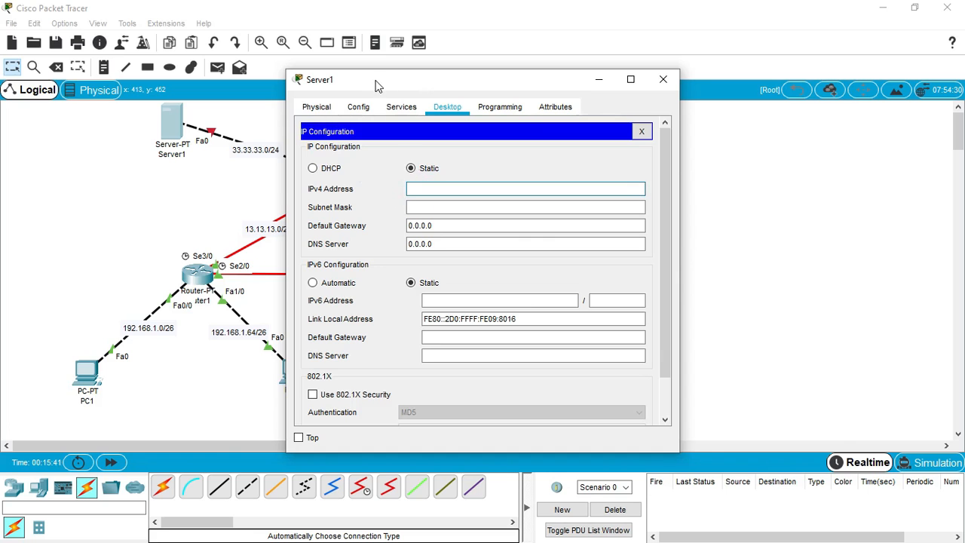
{"action": "left_click_drag", "start_coordinate": [377, 85], "coordinate": [532, 102]}
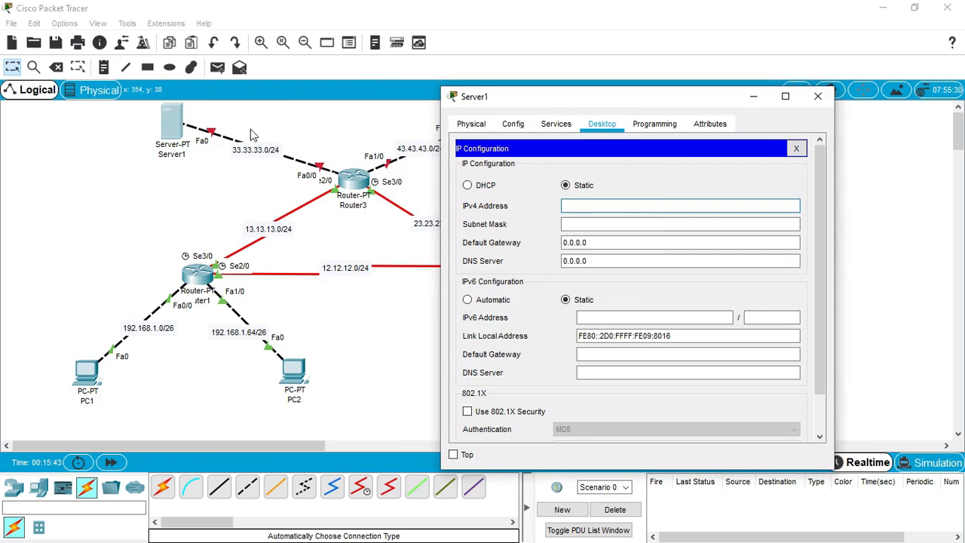
Step: Set Server1 to IPv4 address 33.33.33.1, subnet mask 255.255.255.0 and default gateway 33.33.33.3, and close its window
{"action": "type", "text": "33.33.33."}
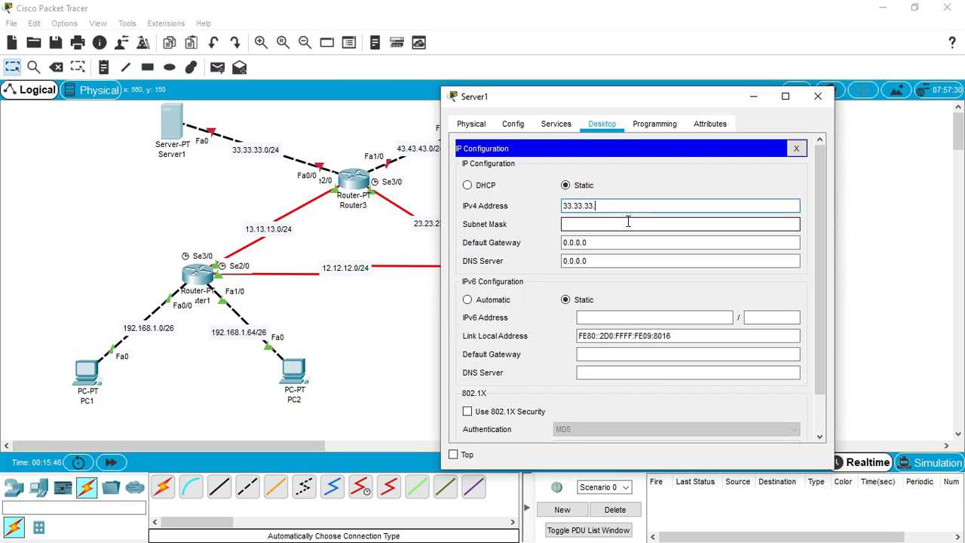
{"action": "type", "text": "1"}
{"action": "left_click", "coordinate": [622, 222]}
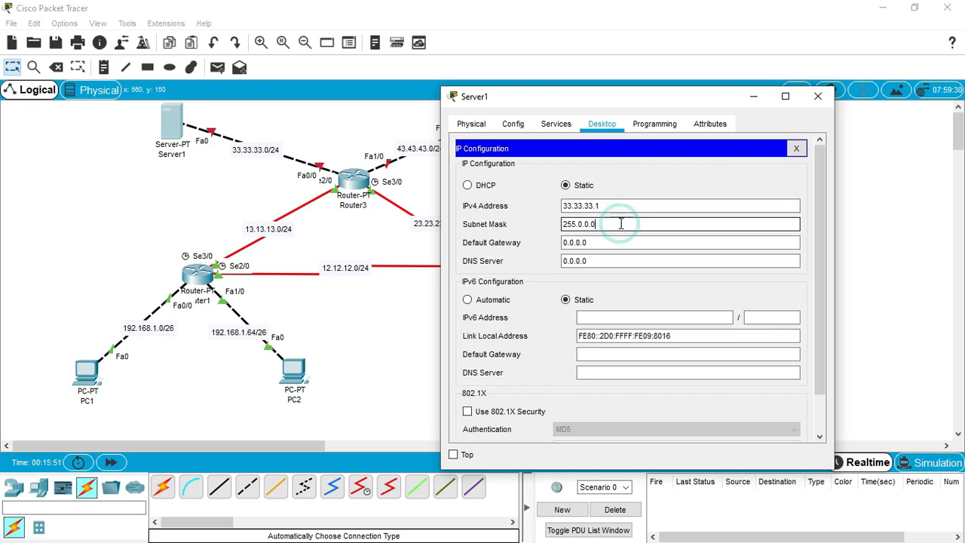
{"action": "left_click_drag", "start_coordinate": [621, 223], "coordinate": [517, 219]}
{"action": "type", "text": "255.255.255.0"}
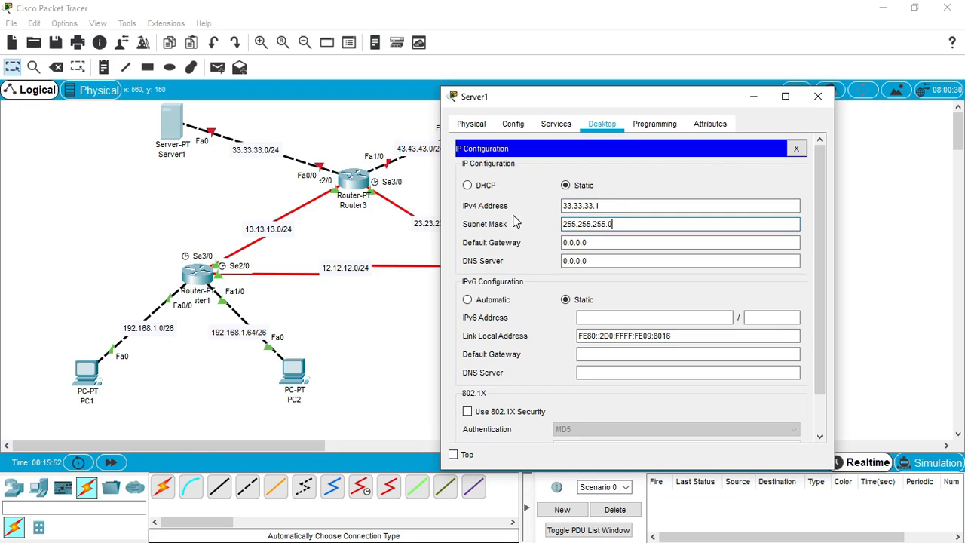
{"action": "left_click_drag", "start_coordinate": [586, 238], "coordinate": [538, 241]}
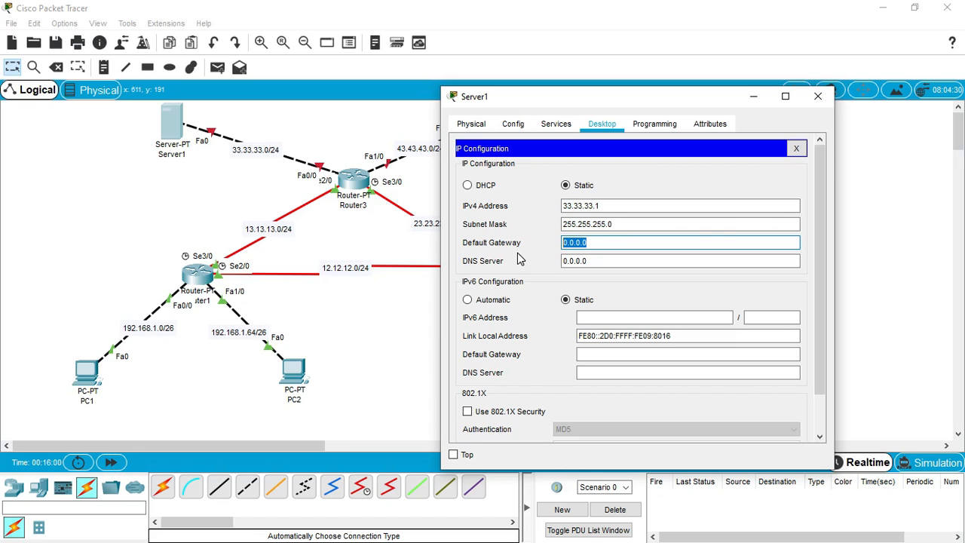
{"action": "type", "text": "33.33.33.3"}
{"action": "left_click", "coordinate": [617, 230]}
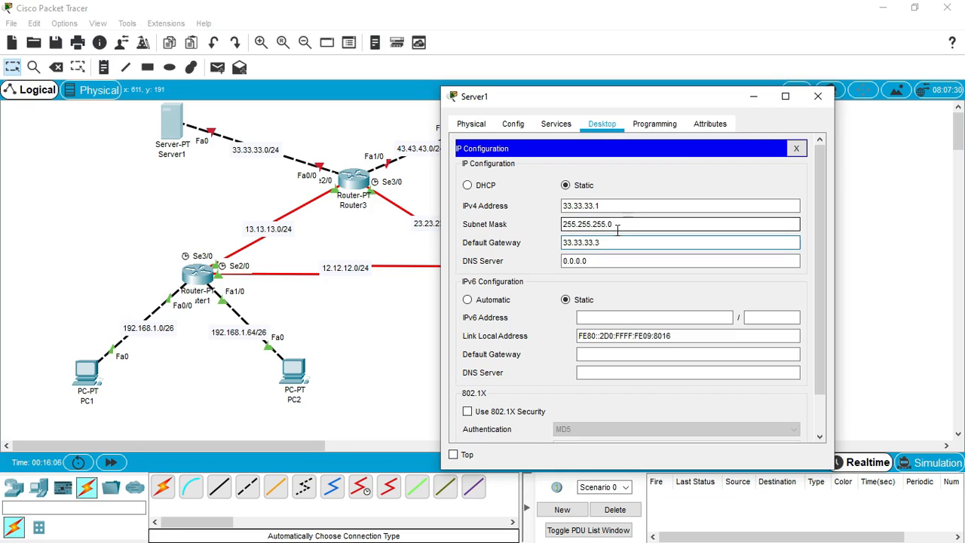
{"action": "left_click", "coordinate": [818, 97]}
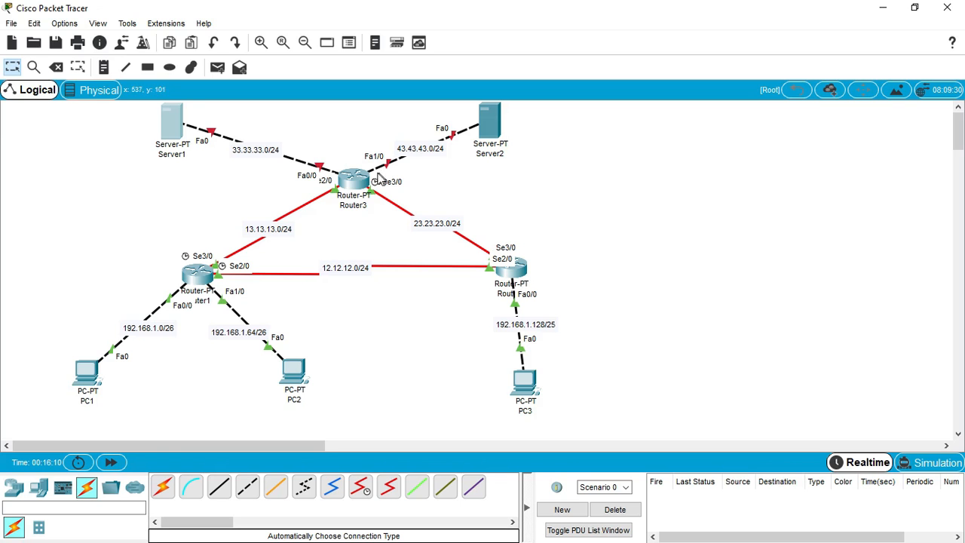
Step: Open Server2's IP configuration and move its window clear of the topology
{"action": "left_click", "coordinate": [490, 134]}
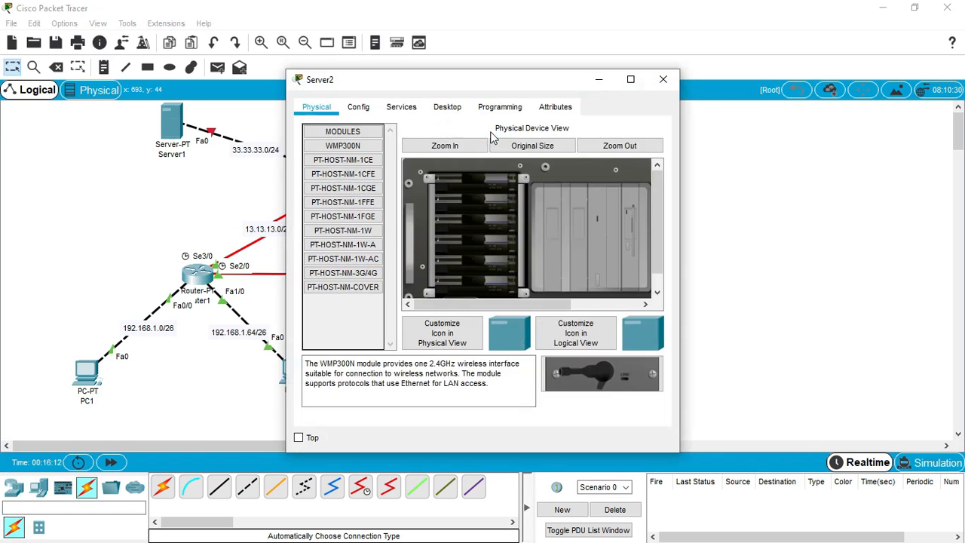
{"action": "left_click", "coordinate": [407, 110]}
{"action": "left_click", "coordinate": [359, 107]}
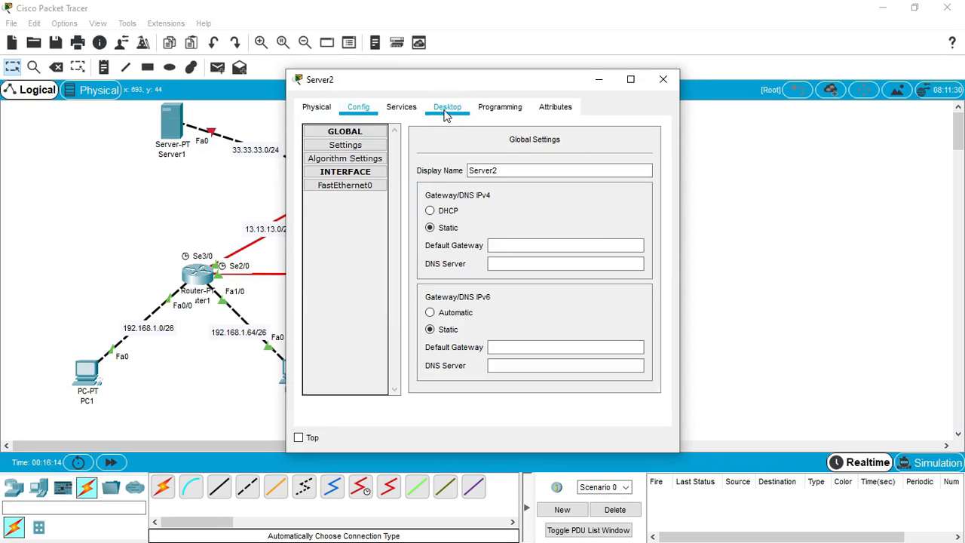
{"action": "left_click", "coordinate": [447, 107]}
{"action": "left_click", "coordinate": [366, 147]}
{"action": "left_click_drag", "start_coordinate": [409, 87], "coordinate": [638, 71]}
Step: Set Server2 to IPv4 address 43.43.43.2, subnet mask 255.255.255.0 and default gateway 43.43.43.3, and close its window
{"action": "left_click", "coordinate": [667, 173]}
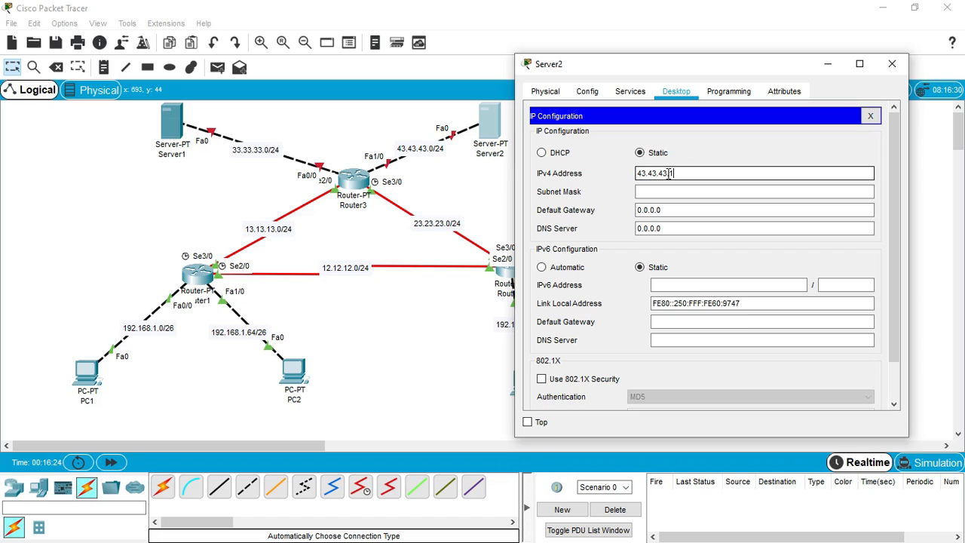
{"action": "left_click", "coordinate": [671, 191]}
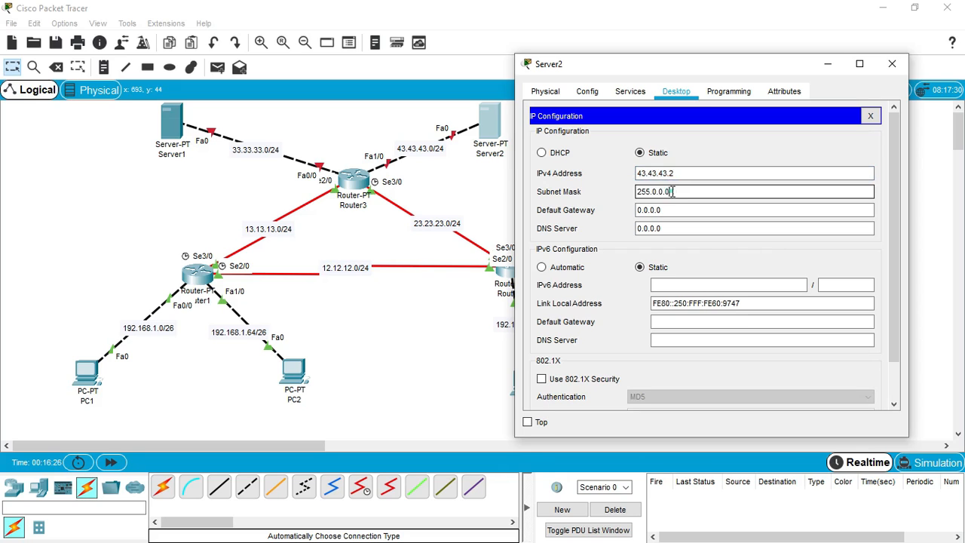
{"action": "double_click", "coordinate": [672, 191]}
{"action": "type", "text": "255.255.255.0"}
{"action": "double_click", "coordinate": [675, 210]}
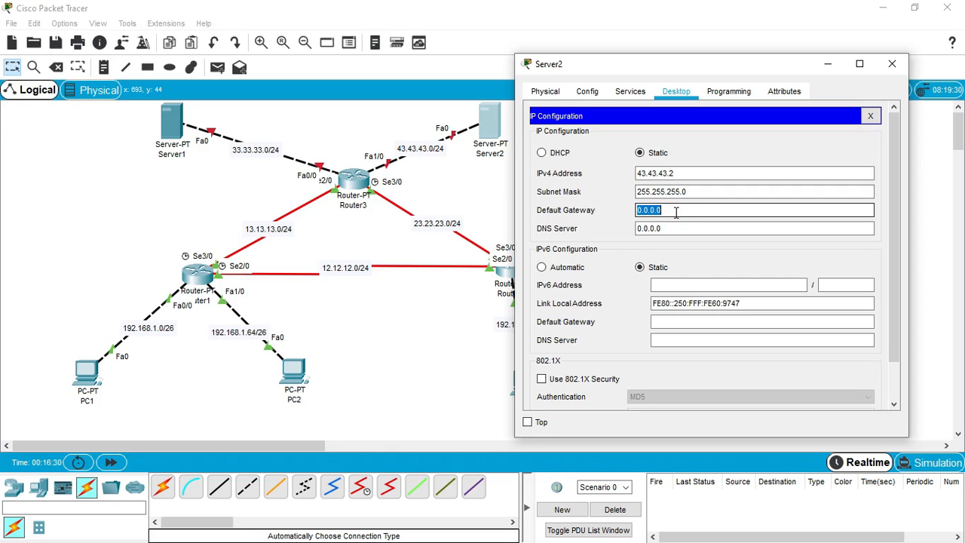
{"action": "type", "text": "43.43.43.3"}
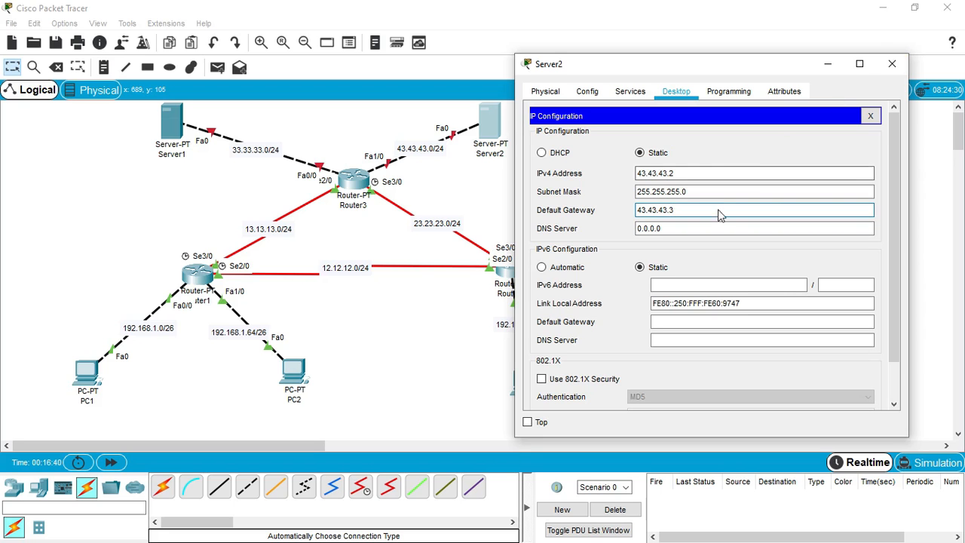
{"action": "left_click", "coordinate": [895, 64]}
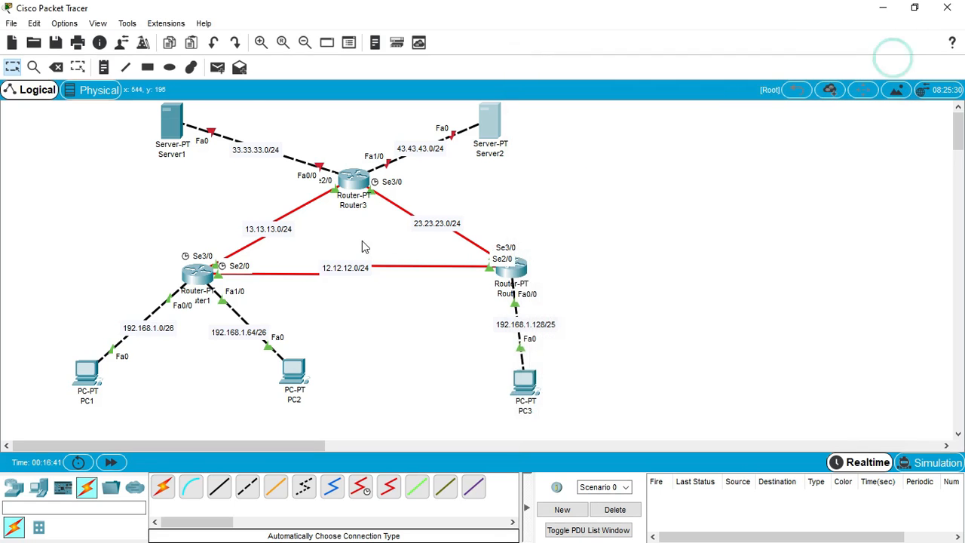
Step: Configure Router3's FastEthernet0/0 with IPv4 address 33.33.33.3 and subnet mask 255.255.255.0, and turn the port on
{"action": "left_click", "coordinate": [352, 182]}
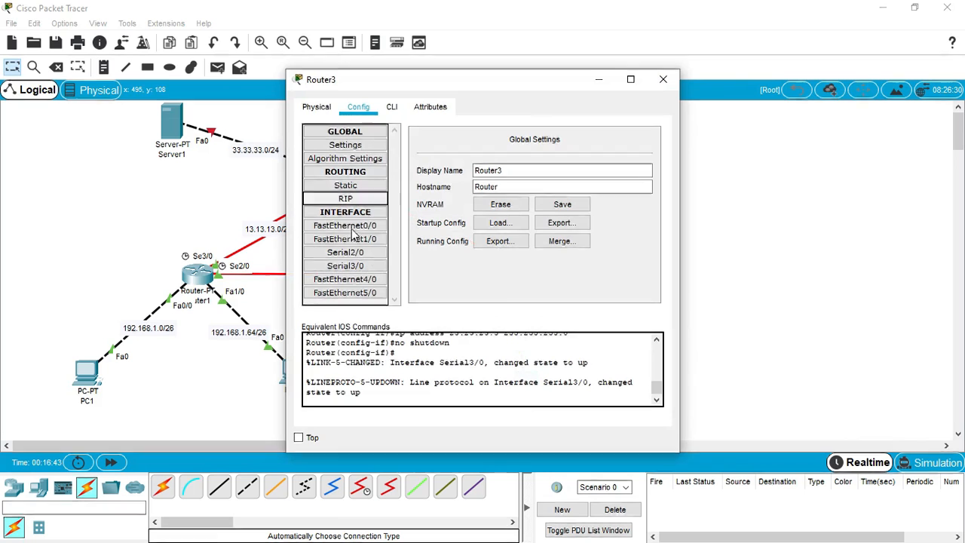
{"action": "left_click", "coordinate": [346, 227]}
{"action": "left_click_drag", "start_coordinate": [402, 90], "coordinate": [562, 90]}
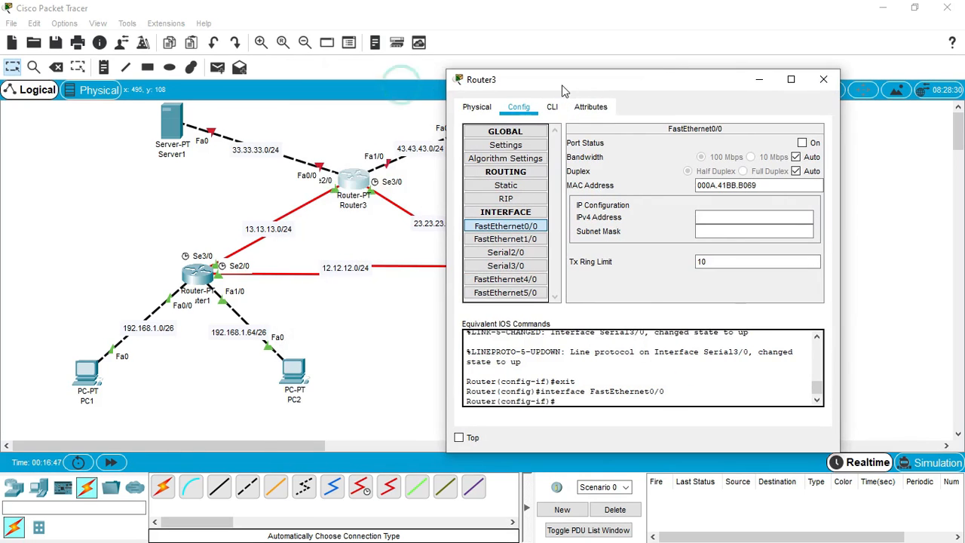
{"action": "left_click", "coordinate": [723, 217]}
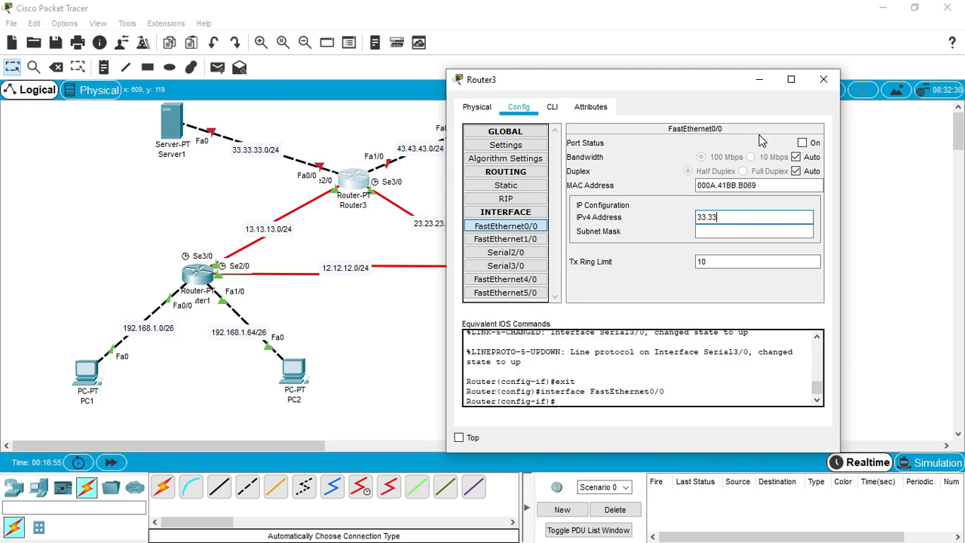
{"action": "type", "text": "33.33.33.3"}
{"action": "left_click", "coordinate": [746, 231]}
{"action": "double_click", "coordinate": [746, 236]}
{"action": "type", "text": "255.255.255.0"}
{"action": "key", "text": "Return"}
{"action": "left_click", "coordinate": [811, 143]}
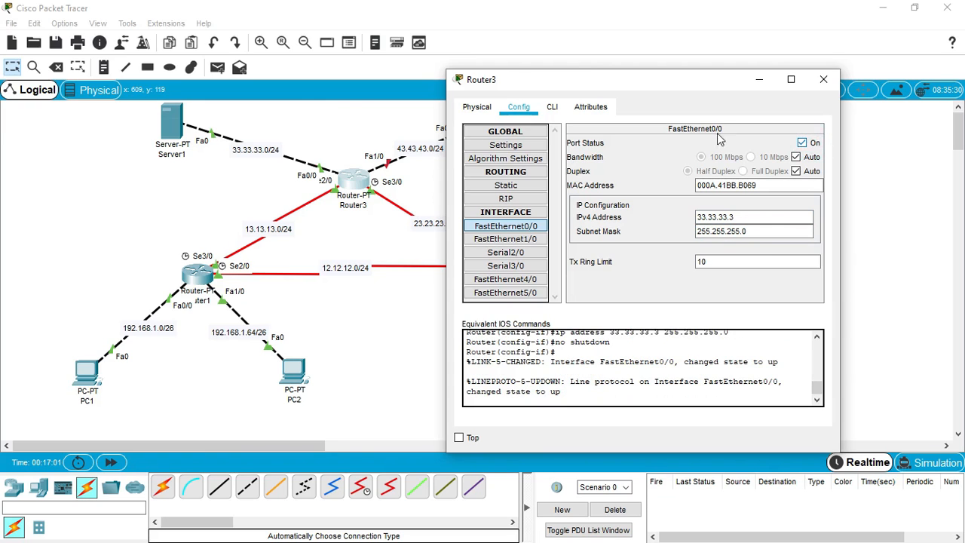
Step: Configure Router3's FastEthernet1/0 with IPv4 address 43.43.43.3 and subnet mask 255.255.255.0, and turn the port on
{"action": "left_click", "coordinate": [497, 239]}
{"action": "left_click", "coordinate": [725, 216]}
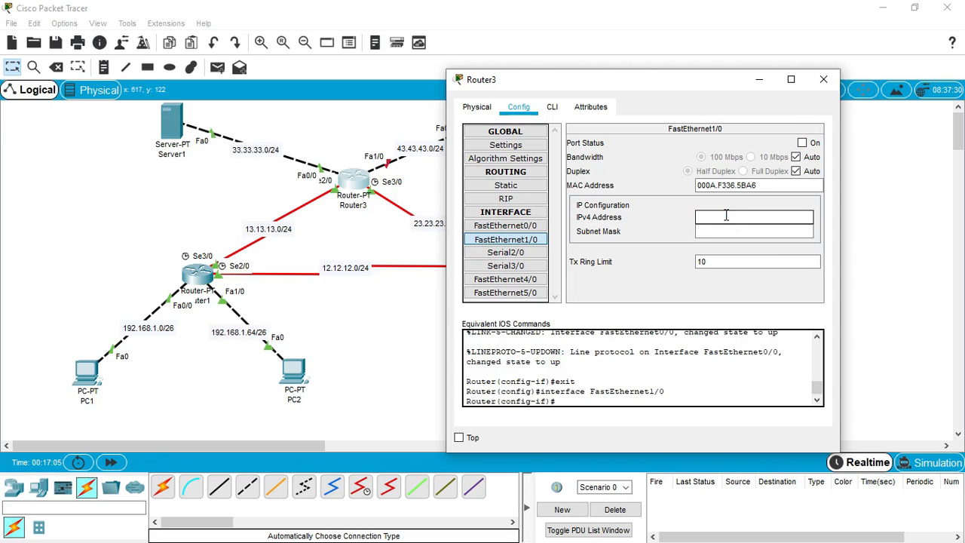
{"action": "type", "text": "43.43.43.3"}
{"action": "left_click", "coordinate": [723, 232]}
{"action": "type", "text": "255.255.255.0"}
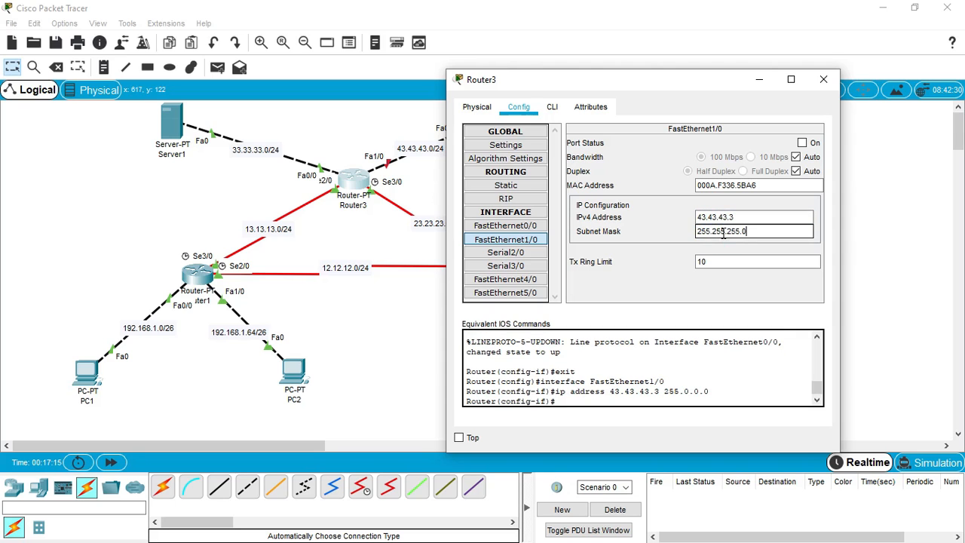
{"action": "left_click", "coordinate": [802, 143]}
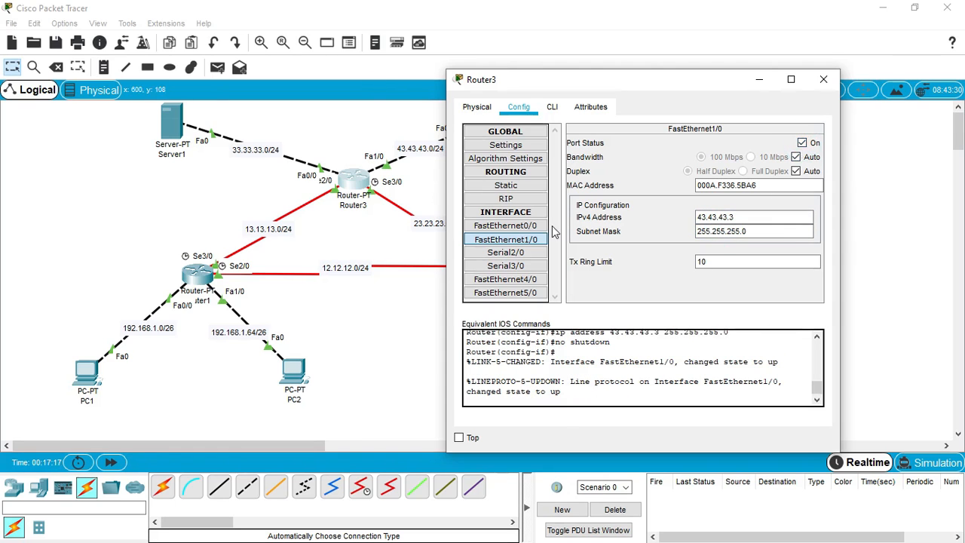
Step: Review the settings of Router3's FastEthernet0/0 and FastEthernet1/0 interfaces, and close the router's window
{"action": "left_click", "coordinate": [513, 227]}
{"action": "left_click", "coordinate": [505, 239]}
{"action": "left_click", "coordinate": [505, 227]}
{"action": "left_click", "coordinate": [823, 80]}
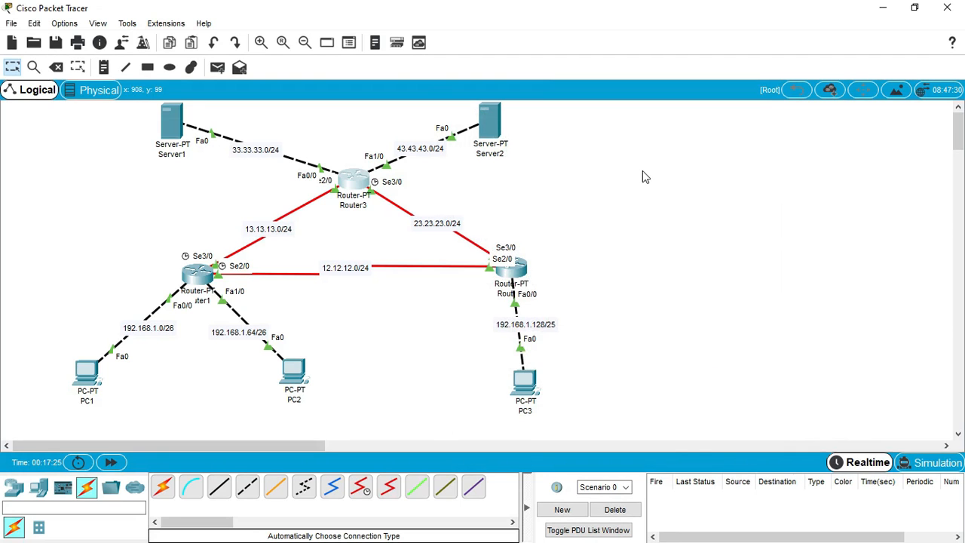
Step: Switch to the PowerPoint presentation to check the reference topology diagram, and return to Packet Tracer
{"action": "key", "text": "super"}
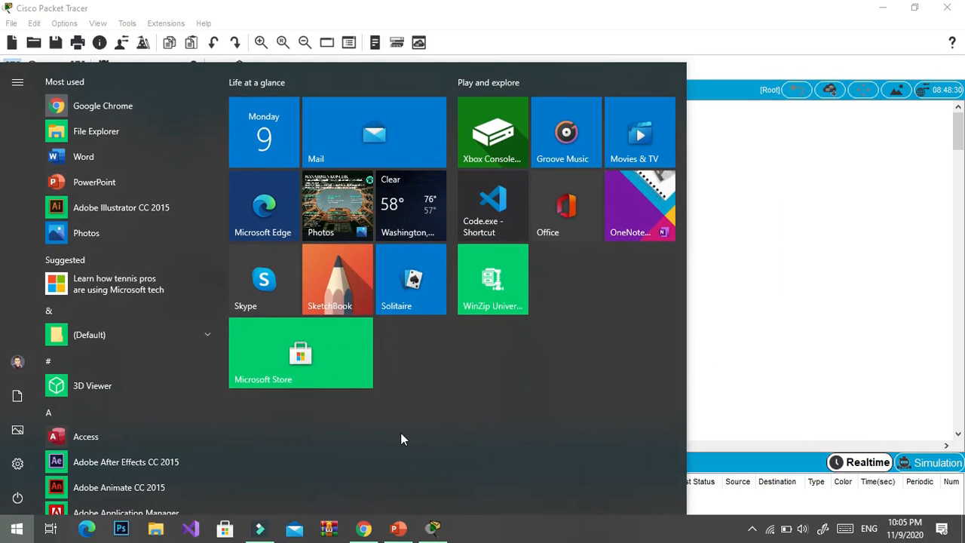
{"action": "left_click", "coordinate": [398, 528]}
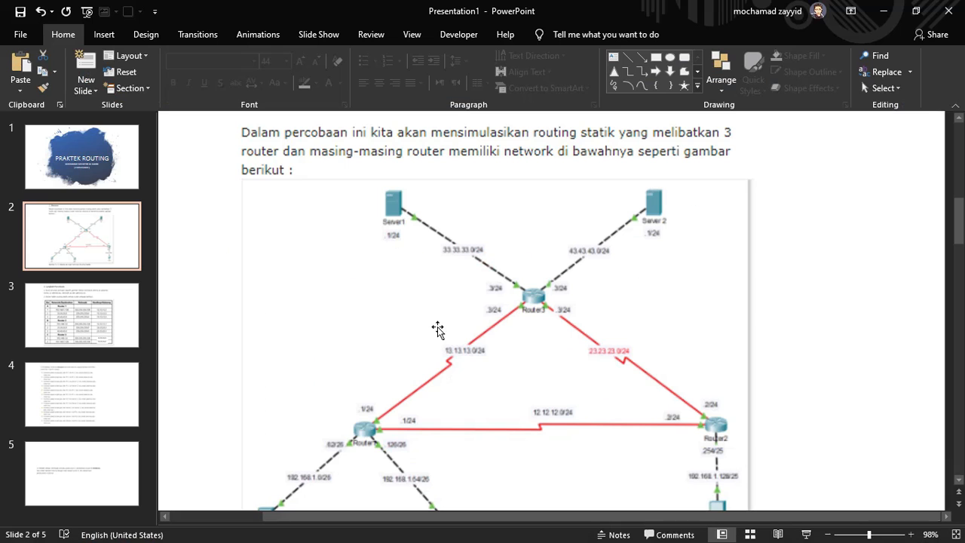
{"action": "left_click", "coordinate": [883, 10]}
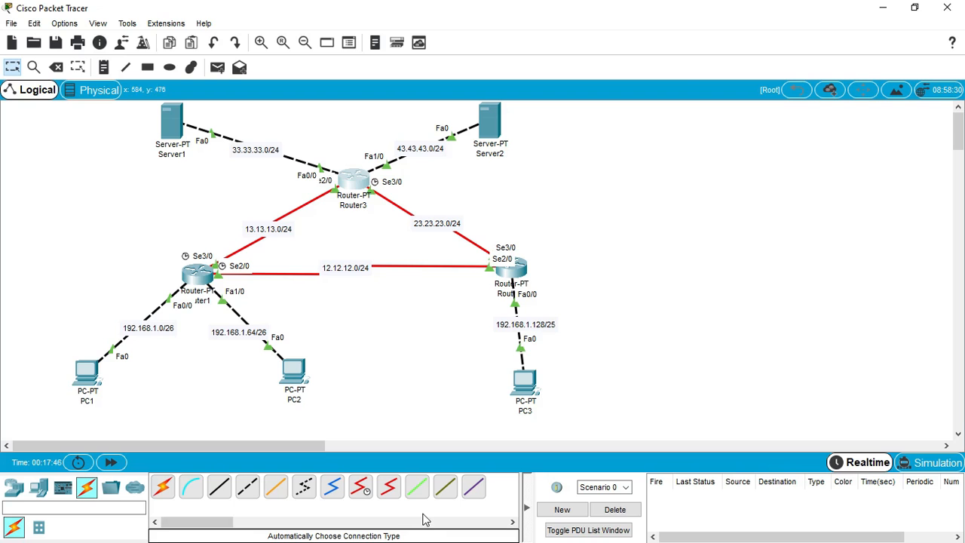
Step: Switch to the PowerPoint presentation and show slide 3 with the static routing table for each router
{"action": "key", "text": "super"}
{"action": "left_click", "coordinate": [398, 529]}
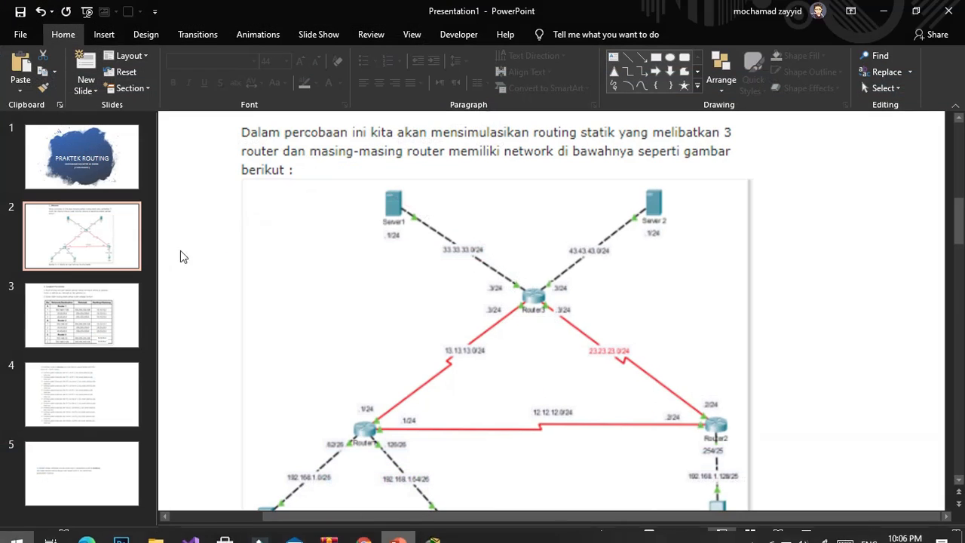
{"action": "left_click", "coordinate": [90, 324]}
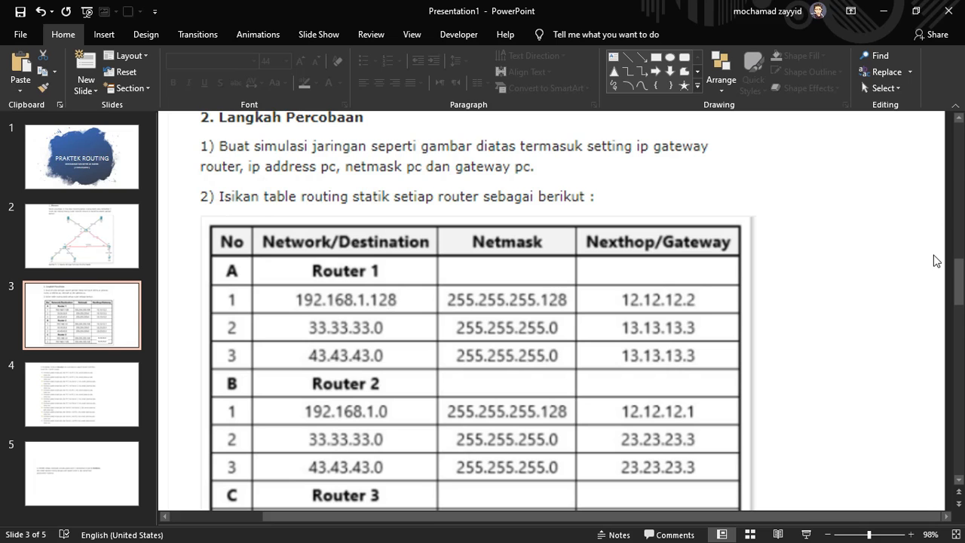
Step: Check the rest of the routing table on the slide, return to Packet Tracer, and open Router1's static route settings
{"action": "left_click_drag", "start_coordinate": [962, 271], "coordinate": [962, 312]}
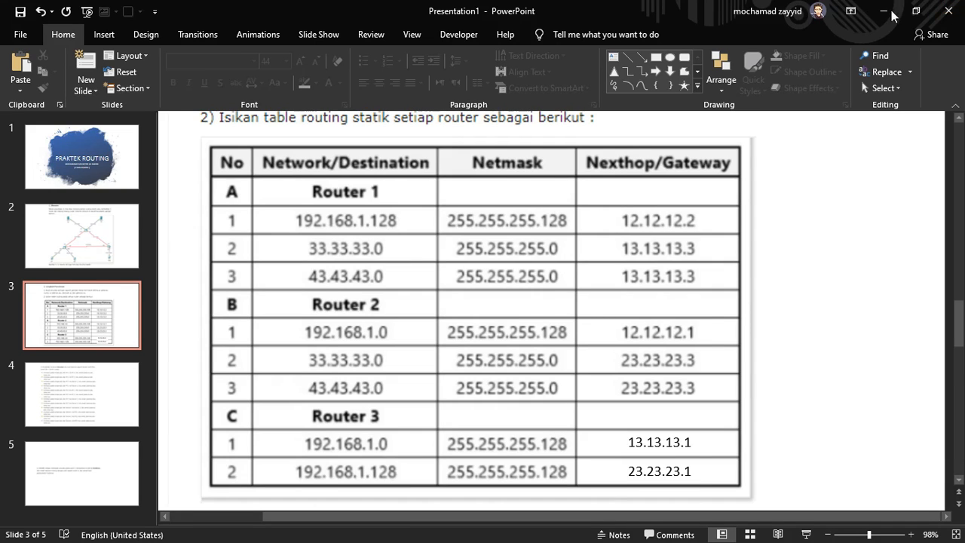
{"action": "left_click", "coordinate": [885, 9]}
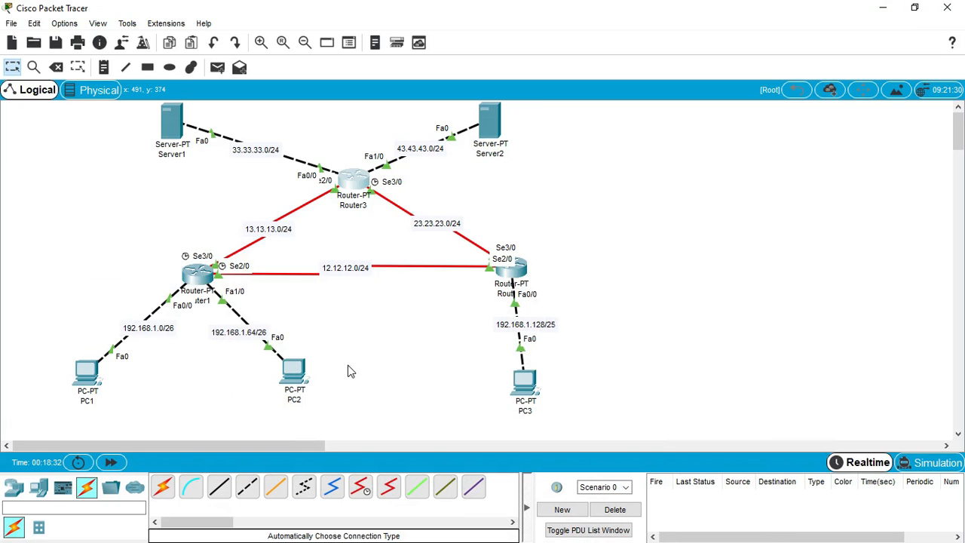
{"action": "left_click", "coordinate": [205, 282]}
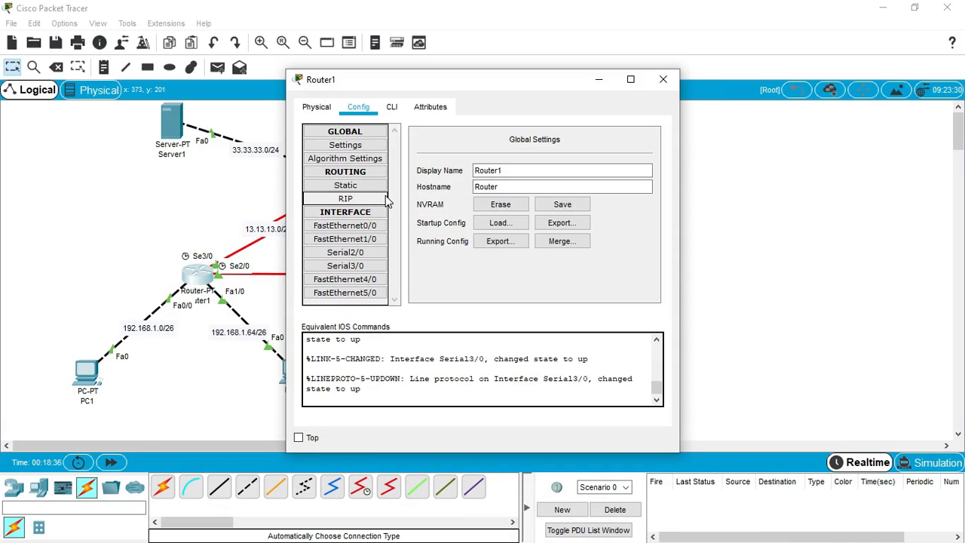
{"action": "left_click", "coordinate": [358, 186]}
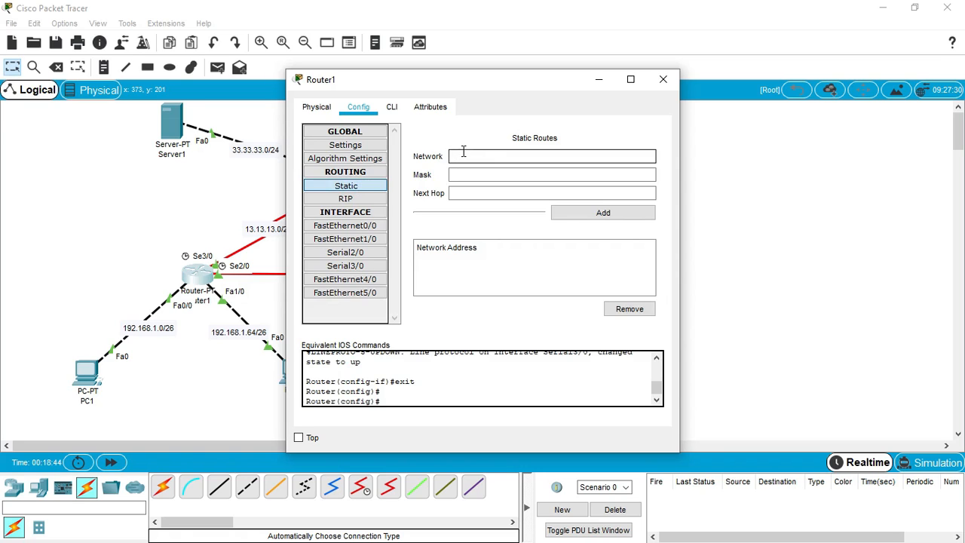
{"action": "left_click", "coordinate": [464, 154]}
{"action": "left_click_drag", "start_coordinate": [513, 85], "coordinate": [242, 80]}
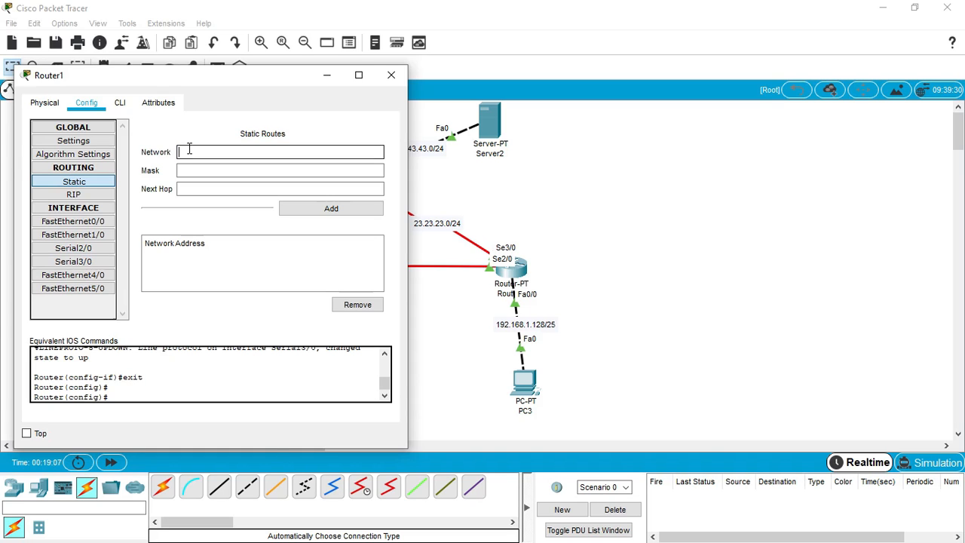
Step: Add a static route on Router1 to network 192.168.1.128 with mask 255.255.255.128 and next hop 12.12.12.2
{"action": "type", "text": "192.168.1.128"}
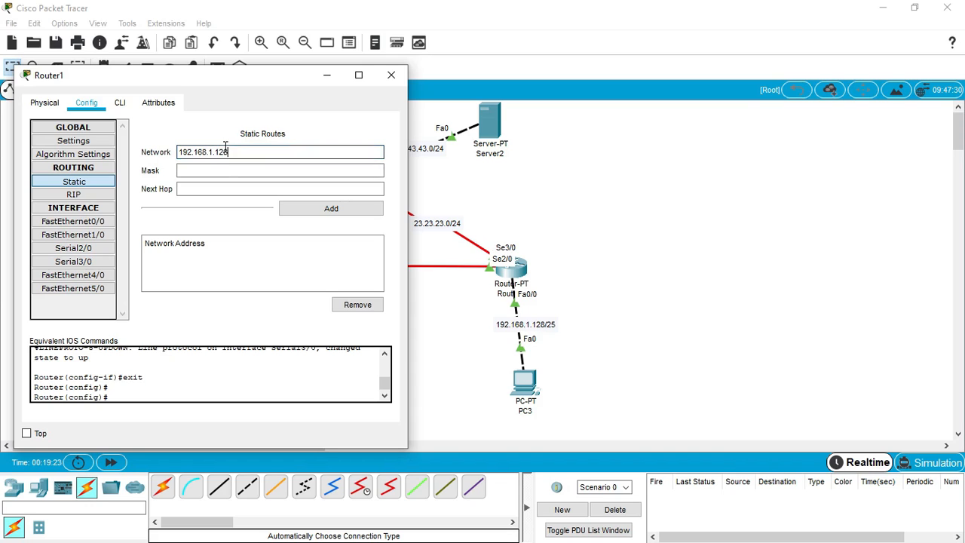
{"action": "left_click", "coordinate": [218, 167]}
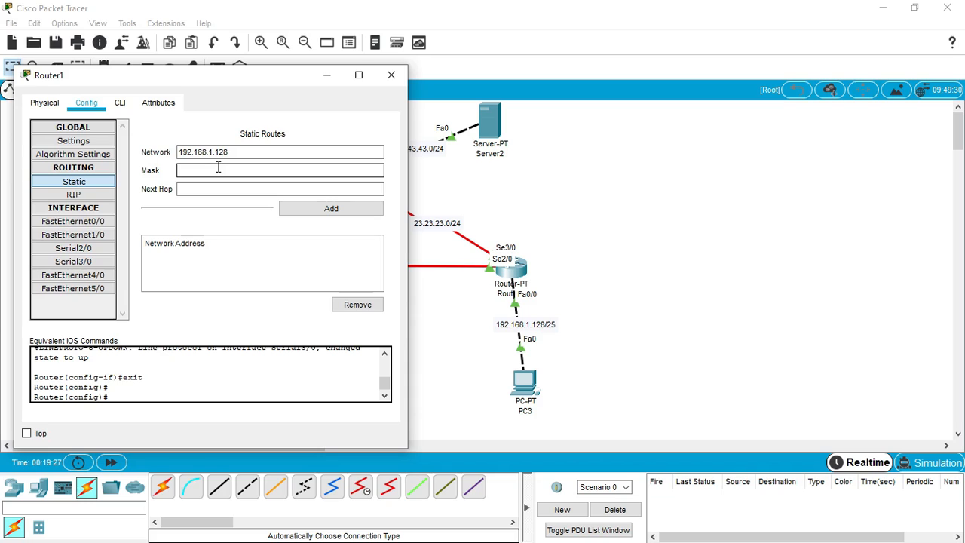
{"action": "type", "text": "255.255.255.0"}
{"action": "type", "text": "128"}
{"action": "left_click", "coordinate": [217, 188]}
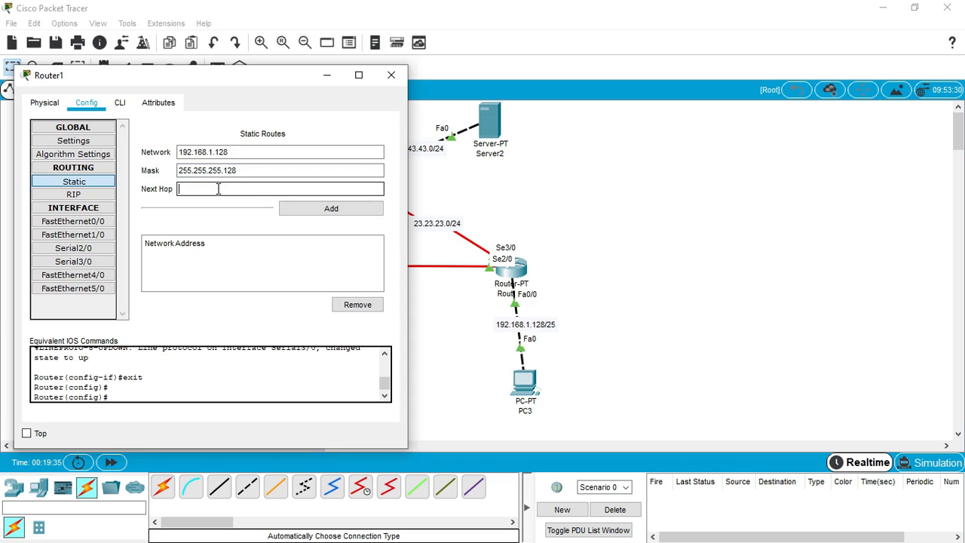
{"action": "left_click_drag", "start_coordinate": [232, 80], "coordinate": [237, 325]}
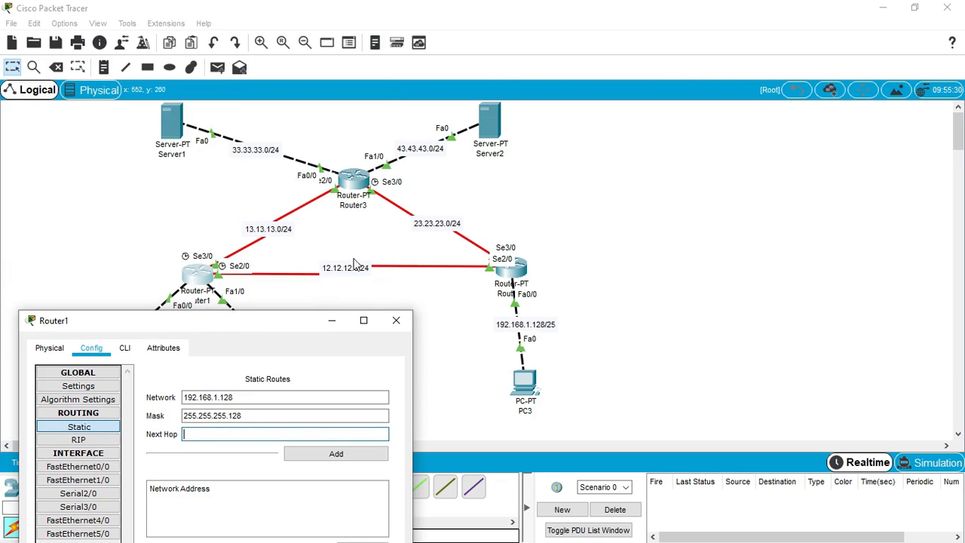
{"action": "left_click_drag", "start_coordinate": [304, 325], "coordinate": [317, 83]}
{"action": "type", "text": "12.12.12"}
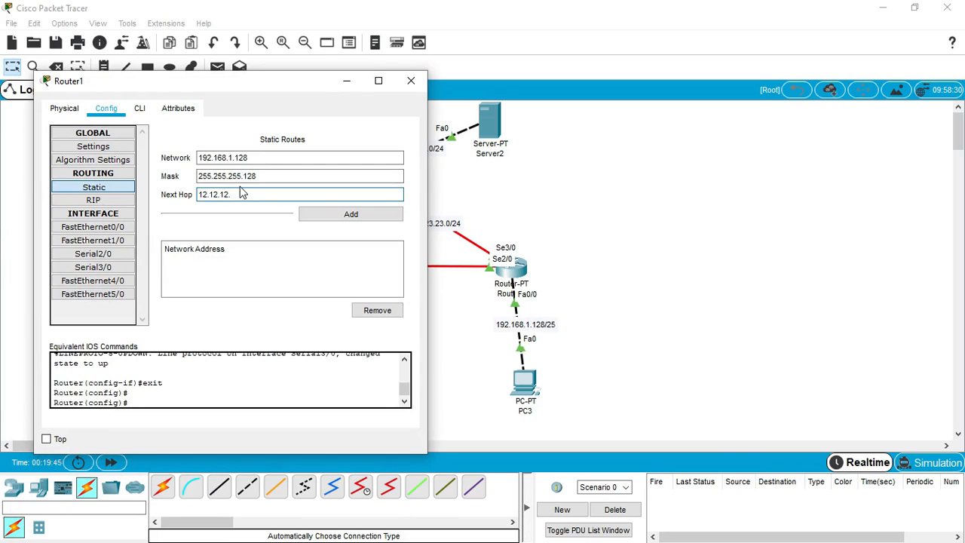
{"action": "type", "text": ".2"}
{"action": "left_click", "coordinate": [311, 218]}
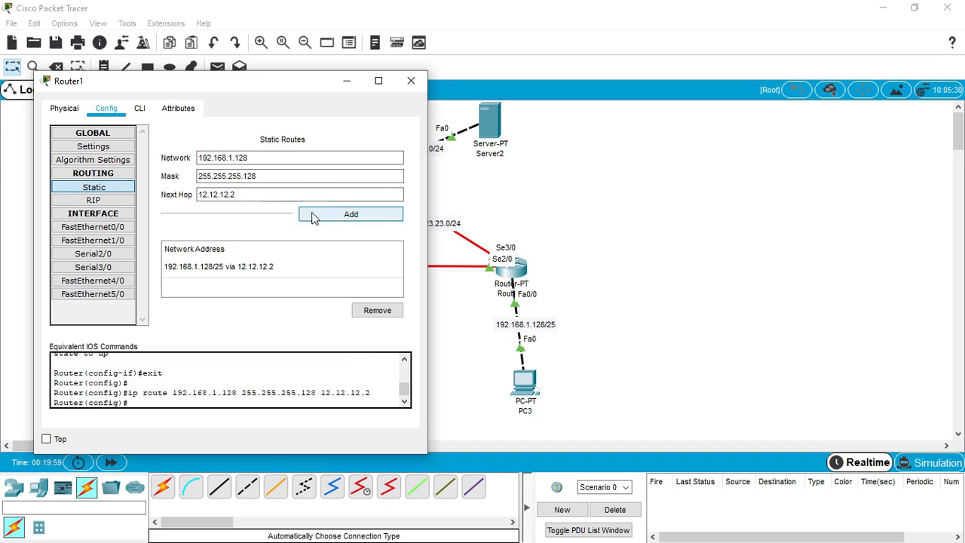
Step: Check the routing table in PowerPoint, return to Packet Tracer, and set Router1's static route network to 33.33.33.0
{"action": "left_click", "coordinate": [274, 154]}
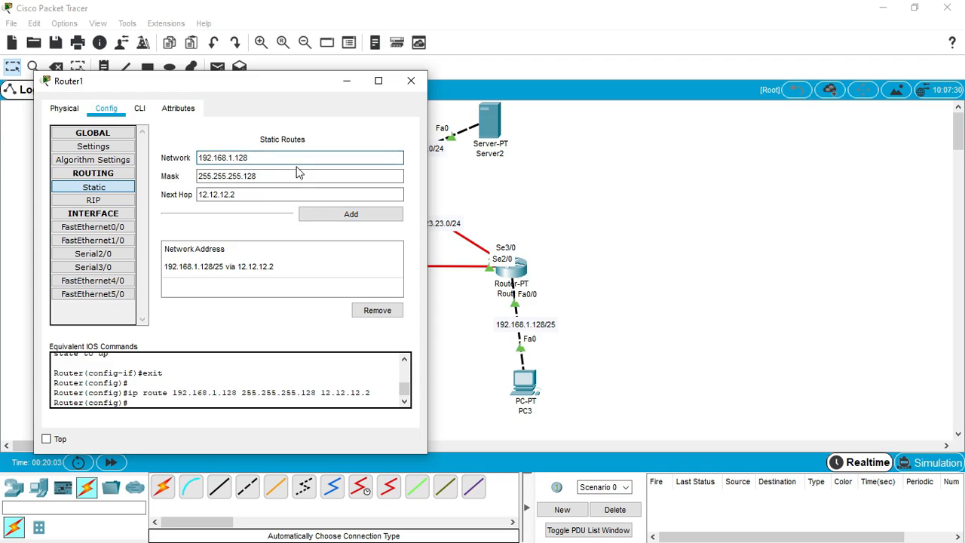
{"action": "left_click_drag", "start_coordinate": [290, 158], "coordinate": [200, 162]}
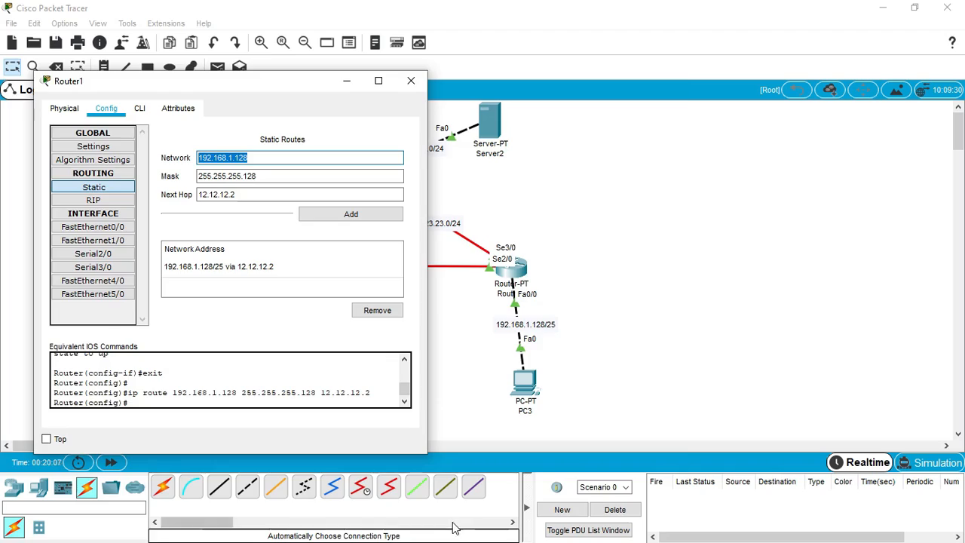
{"action": "key", "text": "super"}
{"action": "left_click", "coordinate": [399, 536]}
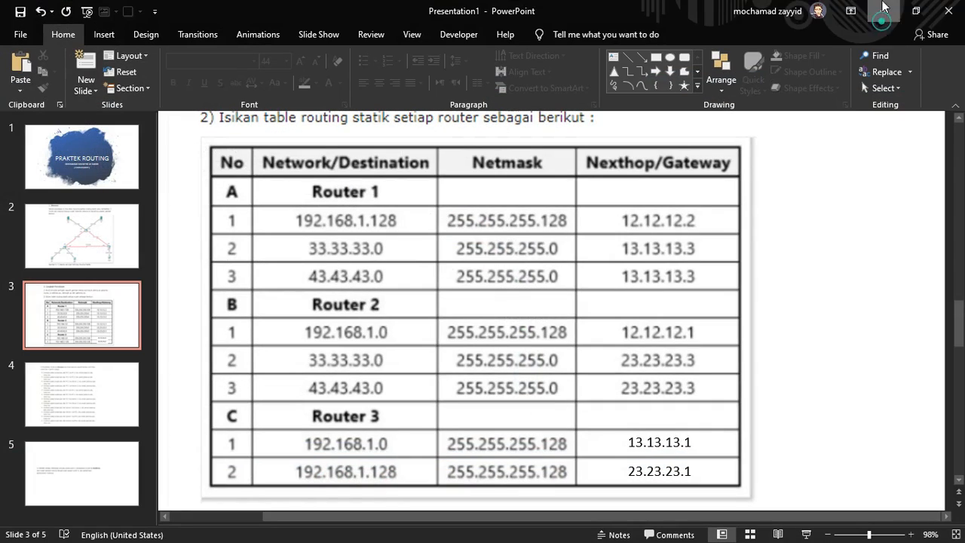
{"action": "left_click", "coordinate": [884, 6]}
{"action": "left_click", "coordinate": [253, 157]}
{"action": "left_click_drag", "start_coordinate": [235, 157], "coordinate": [173, 159]}
{"action": "left_click_drag", "start_coordinate": [265, 158], "coordinate": [190, 151]}
{"action": "type", "text": ".33.33.0"}
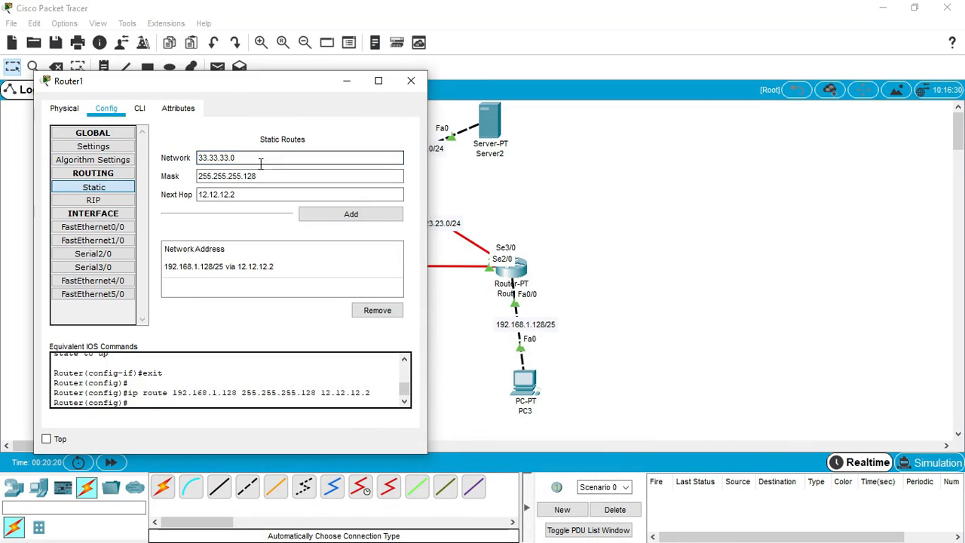
Step: Set the mask to 255.255.255.0 and the next hop to 13.13.13.3, and add the 33.33.33.0 route to Router1
{"action": "left_click_drag", "start_coordinate": [265, 176], "coordinate": [176, 180]}
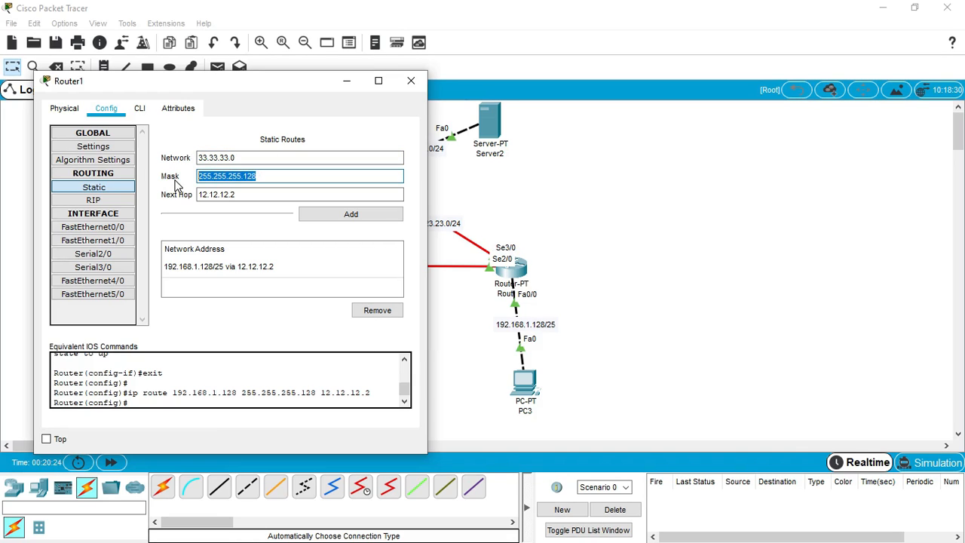
{"action": "key", "text": "Right"}
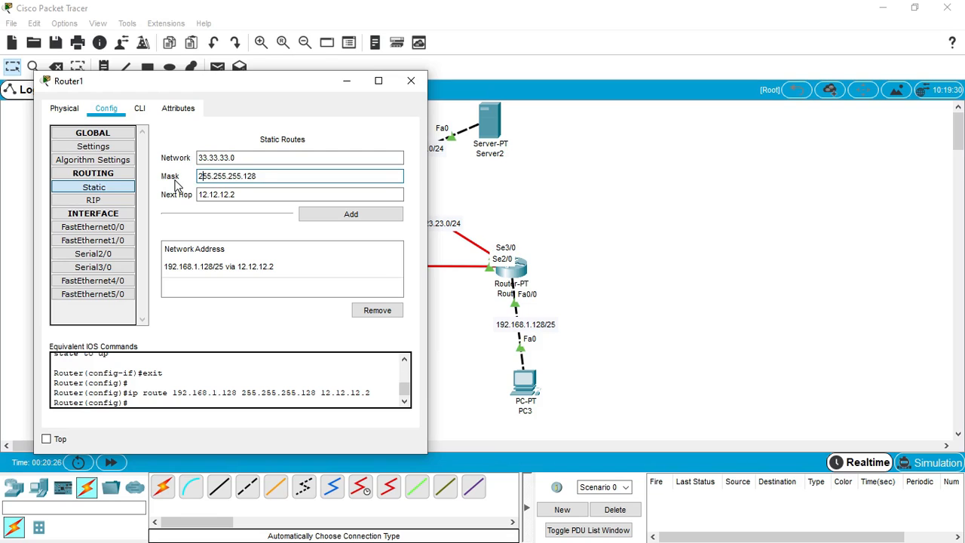
{"action": "left_click", "coordinate": [277, 195]}
{"action": "left_click", "coordinate": [265, 175]}
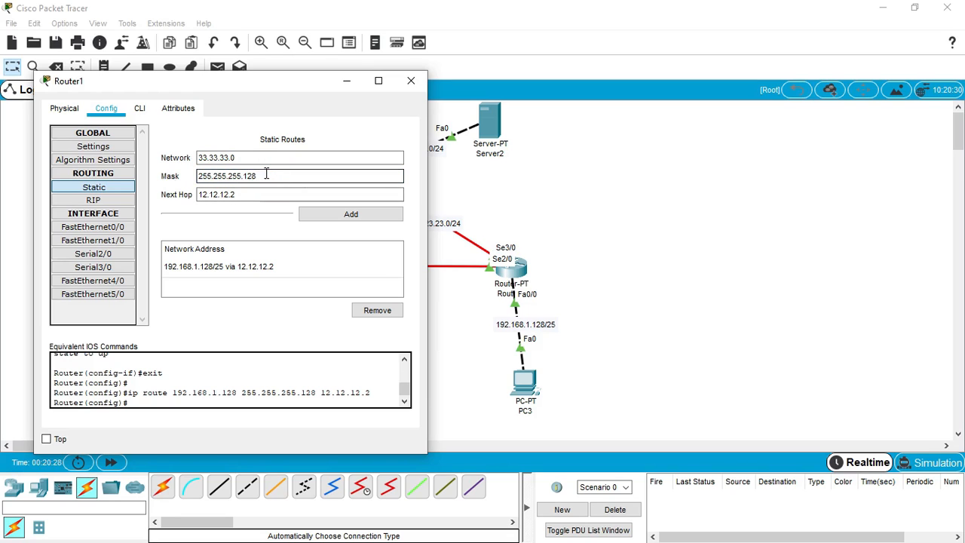
{"action": "key", "text": "BackSpace"}
{"action": "type", "text": "0"}
{"action": "left_click_drag", "start_coordinate": [258, 194], "coordinate": [180, 201]}
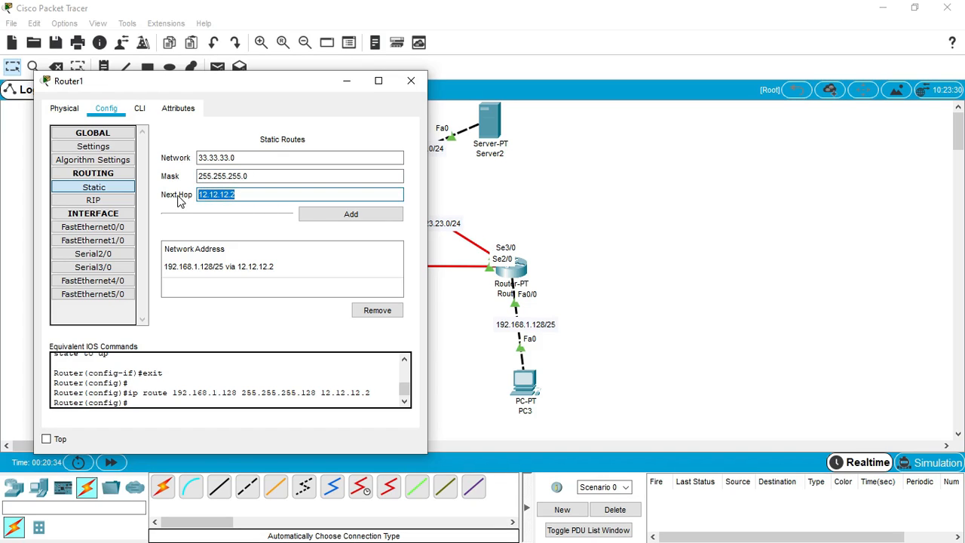
{"action": "type", "text": "13"}
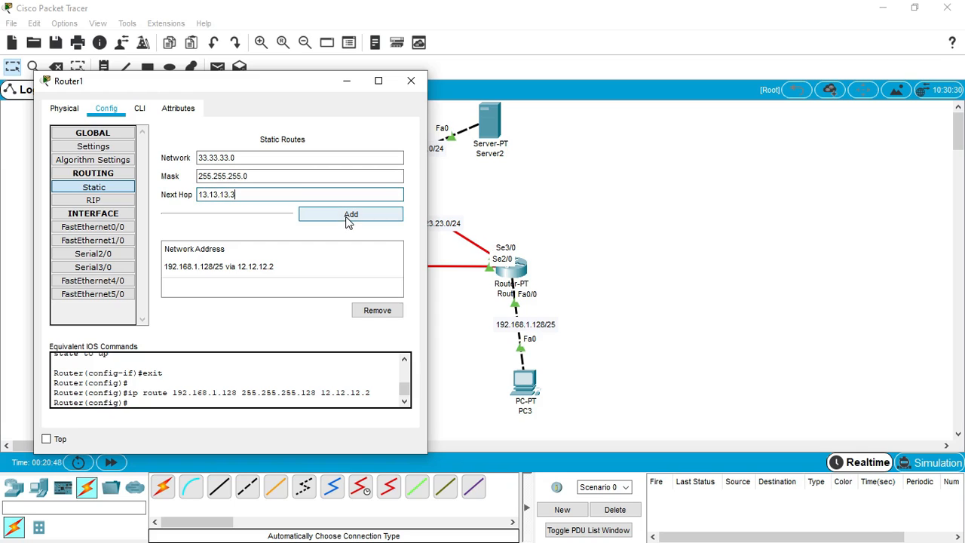
{"action": "left_click", "coordinate": [348, 217]}
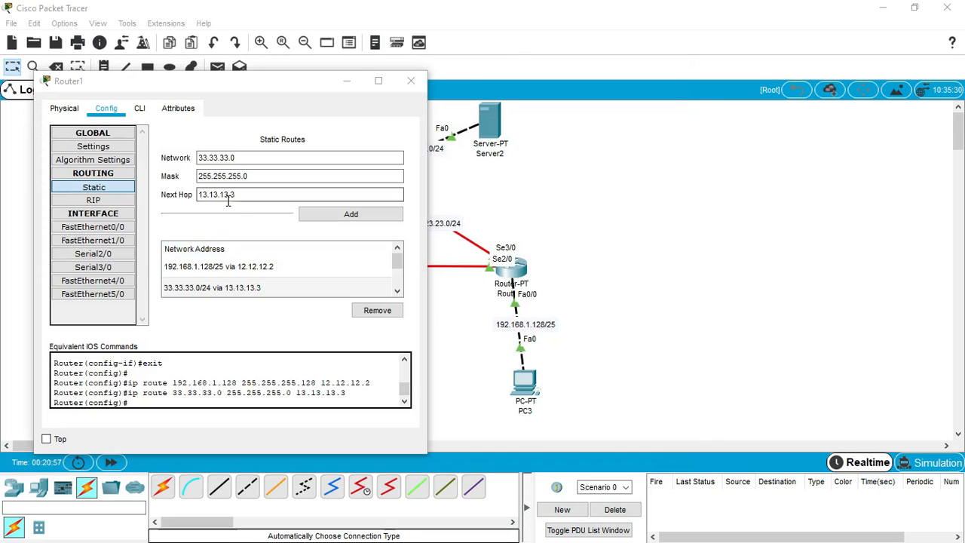
Step: Switch to File Explorer in a maximized window and open the RPL folder
{"action": "key", "text": "super+e"}
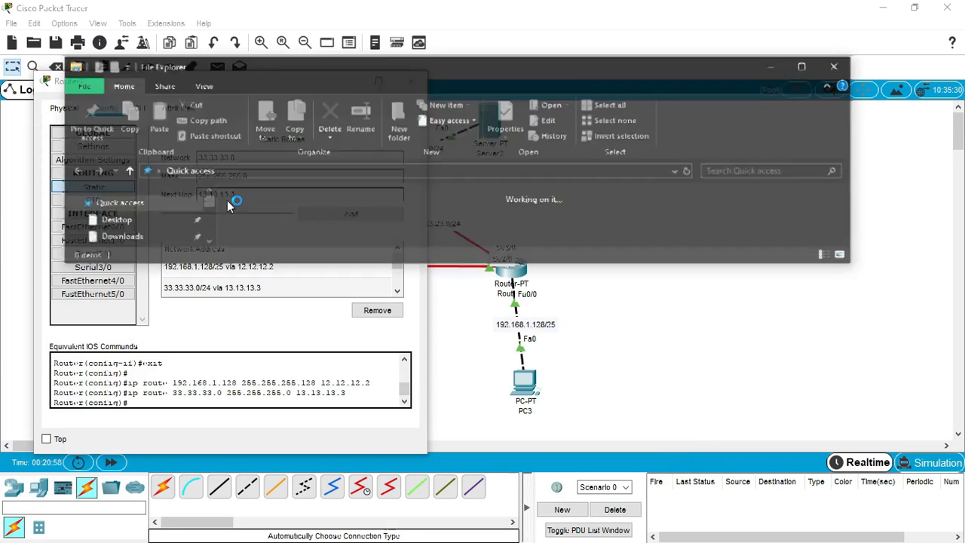
{"action": "left_click", "coordinate": [806, 66]}
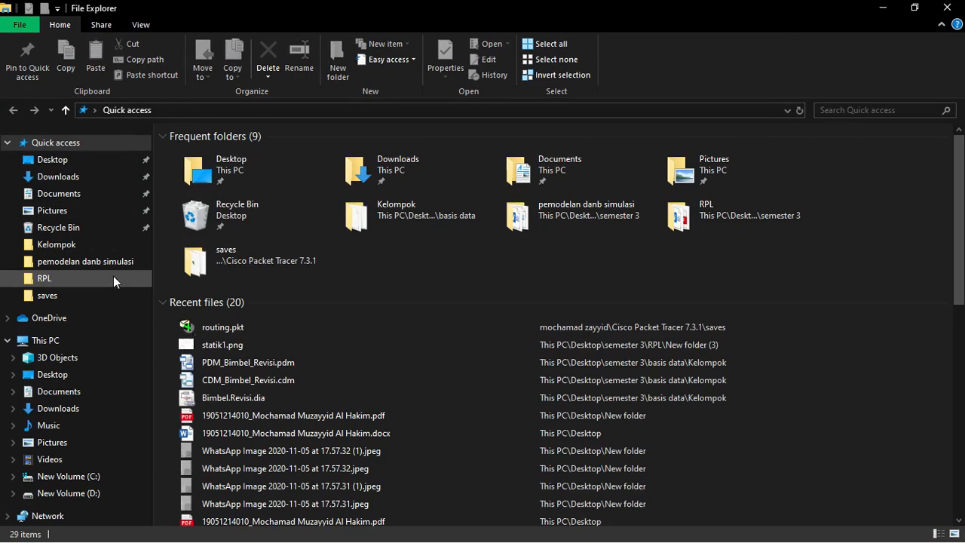
{"action": "left_click", "coordinate": [113, 278]}
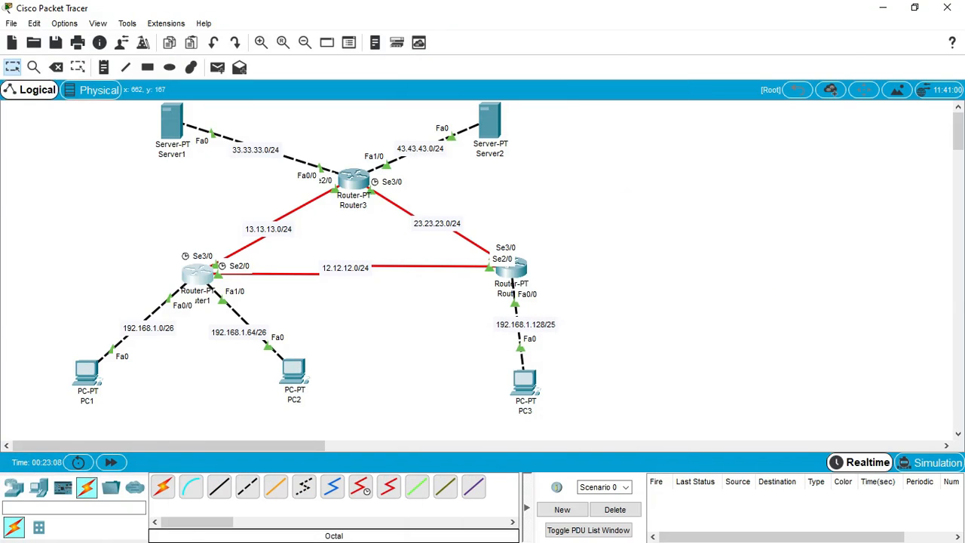
Step: Switch to Photos with the routing table image Untitled.png, shrink its window, and place it beside Router1's window
{"action": "key", "text": "super"}
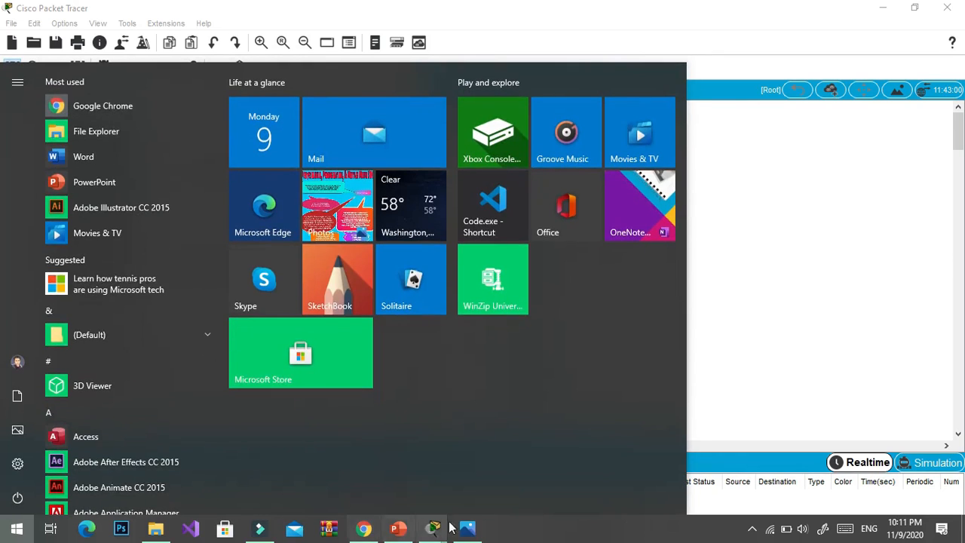
{"action": "left_click", "coordinate": [467, 528]}
{"action": "left_click_drag", "start_coordinate": [616, 43], "coordinate": [599, 34]}
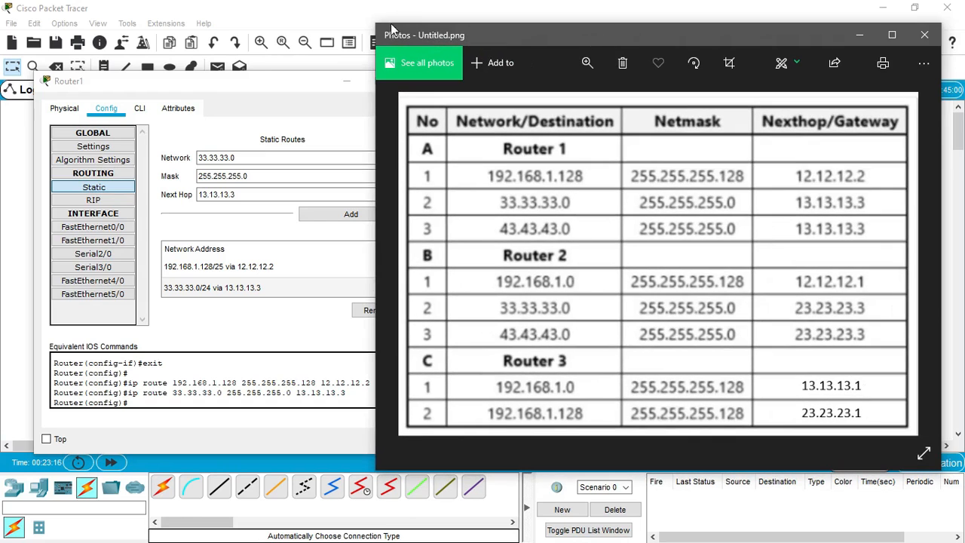
{"action": "left_click_drag", "start_coordinate": [391, 25], "coordinate": [392, 119]}
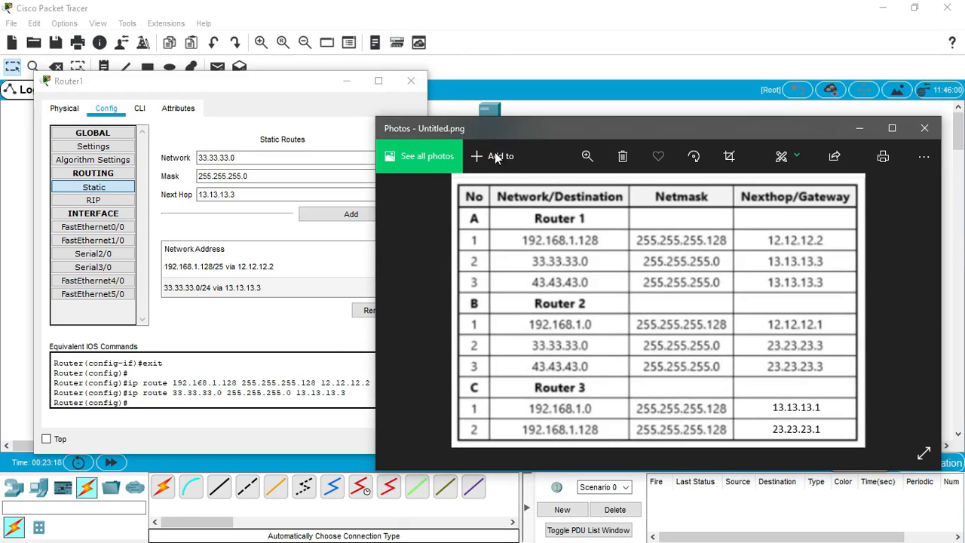
{"action": "left_click_drag", "start_coordinate": [539, 130], "coordinate": [597, 85]}
Step: Add a static route on Router1 to network 43.43.43.0 with mask 255.255.255.0 and next hop 13.13.13.3, and close the router's window
{"action": "left_click", "coordinate": [235, 157]}
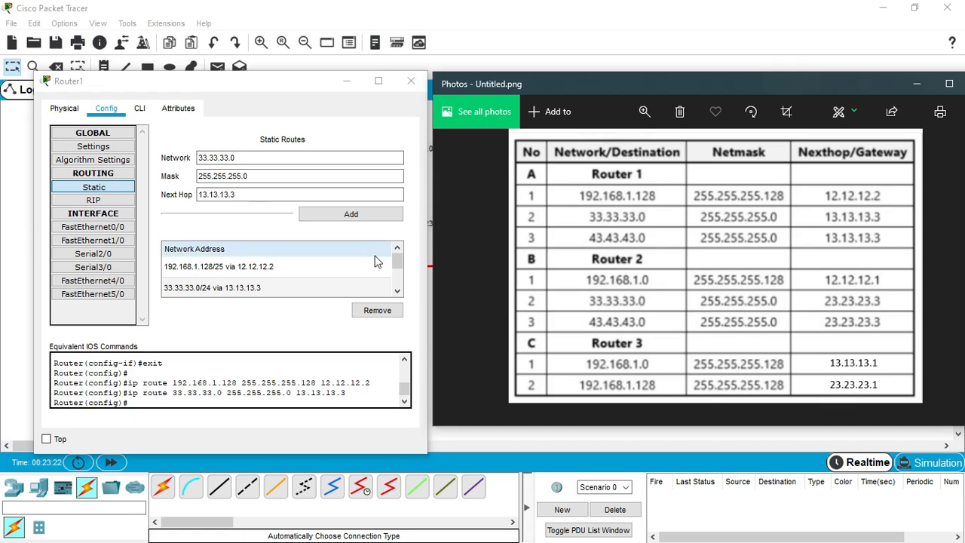
{"action": "left_click", "coordinate": [396, 266]}
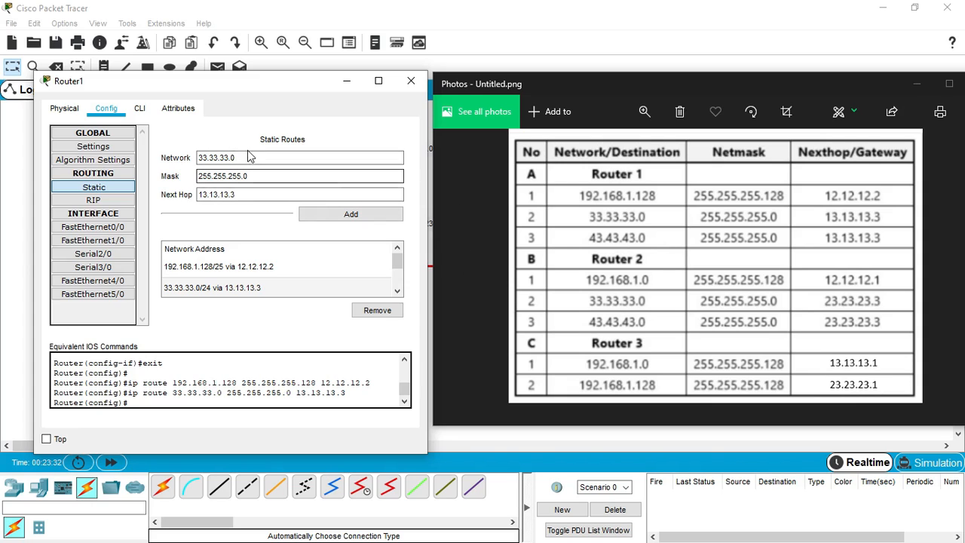
{"action": "left_click", "coordinate": [202, 156]}
{"action": "key", "text": "BackSpace"}
{"action": "type", "text": "4"}
{"action": "key", "text": "BackSpace"}
{"action": "type", "text": "4"}
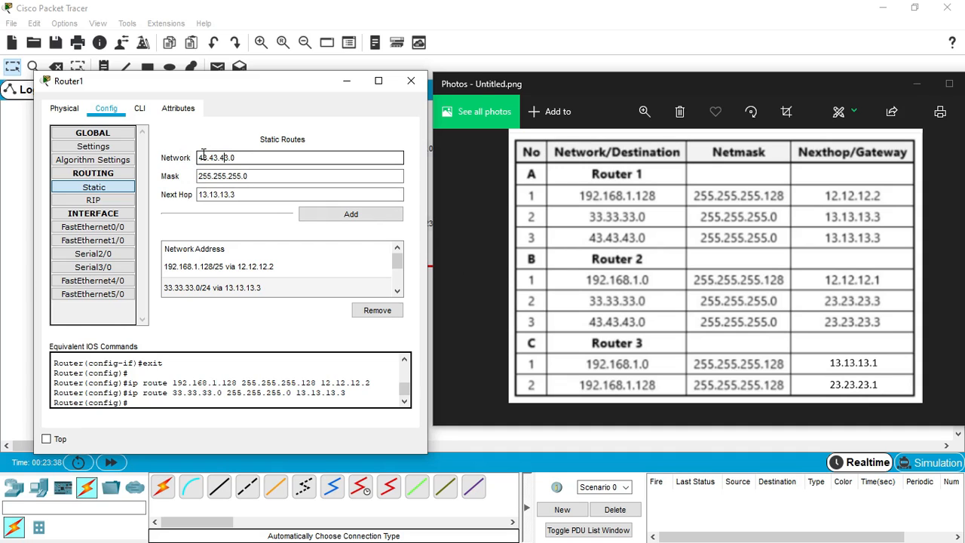
{"action": "left_click", "coordinate": [239, 195]}
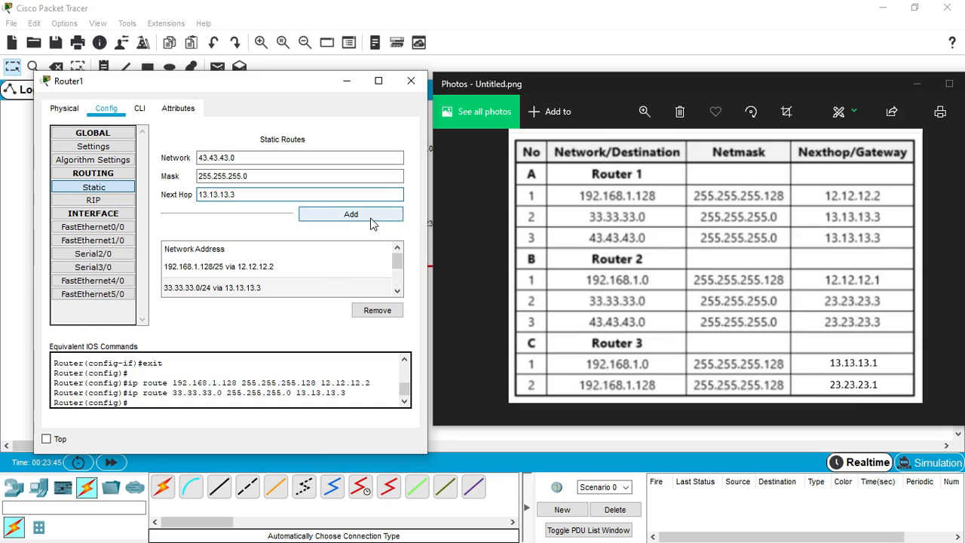
{"action": "left_click", "coordinate": [352, 215]}
{"action": "mouse_move", "coordinate": [397, 263]}
{"action": "left_mouse_down"}
{"action": "mouse_move", "coordinate": [398, 282]}
{"action": "mouse_move", "coordinate": [398, 258]}
{"action": "left_mouse_up"}
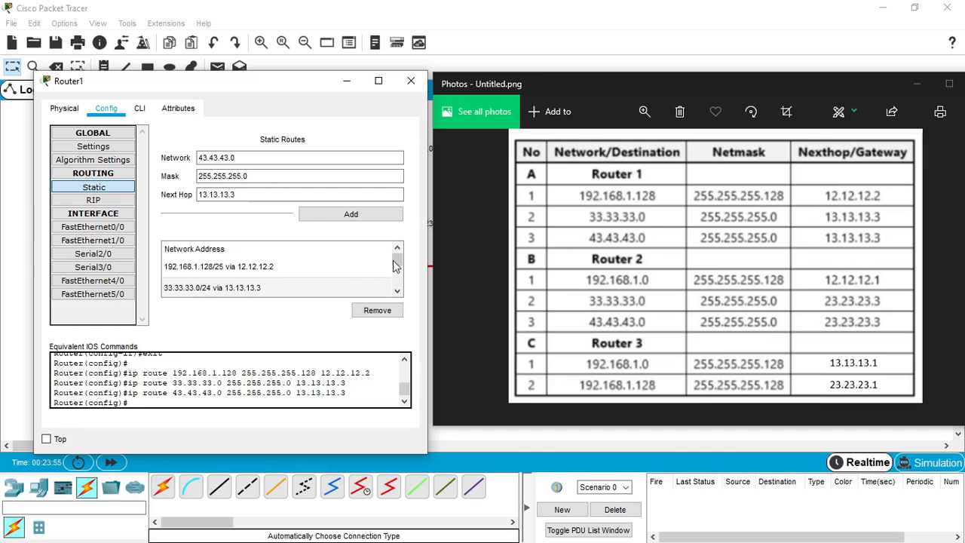
{"action": "left_click_drag", "start_coordinate": [401, 264], "coordinate": [402, 280]}
{"action": "left_click", "coordinate": [409, 82]}
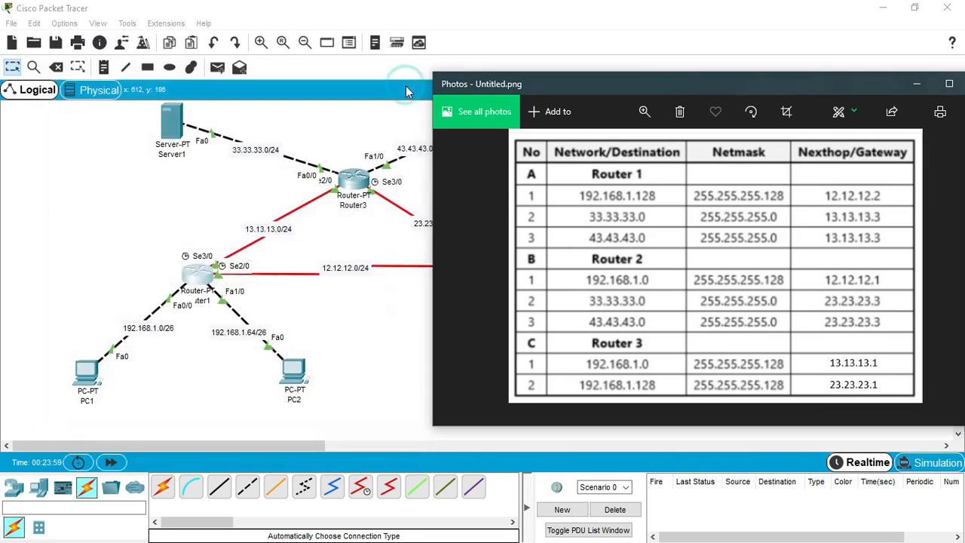
Step: Open Router2's configuration window, move it aside, and bring up the routing table image Untitled.png in Photos
{"action": "left_click_drag", "start_coordinate": [580, 79], "coordinate": [678, 84]}
{"action": "left_click", "coordinate": [520, 270]}
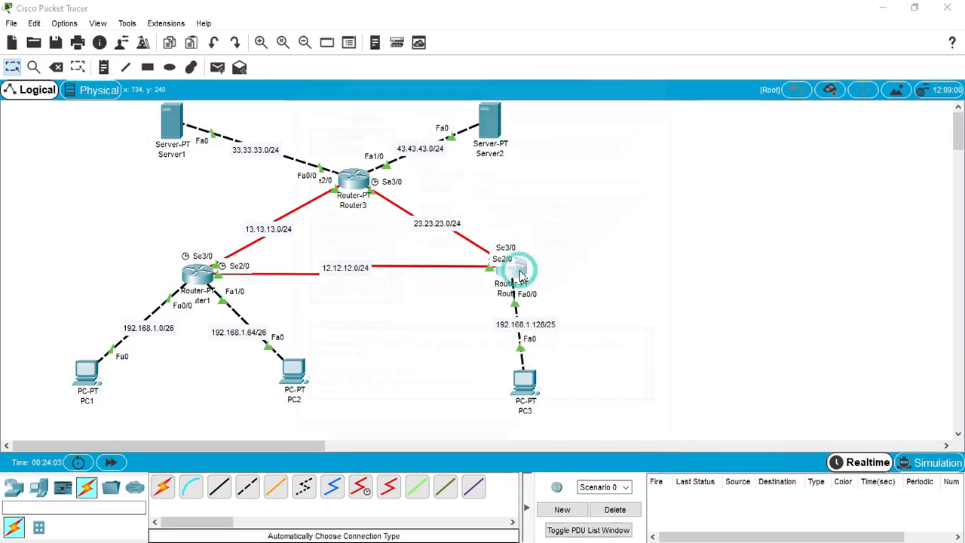
{"action": "left_click_drag", "start_coordinate": [511, 81], "coordinate": [239, 79]}
{"action": "key", "text": "super"}
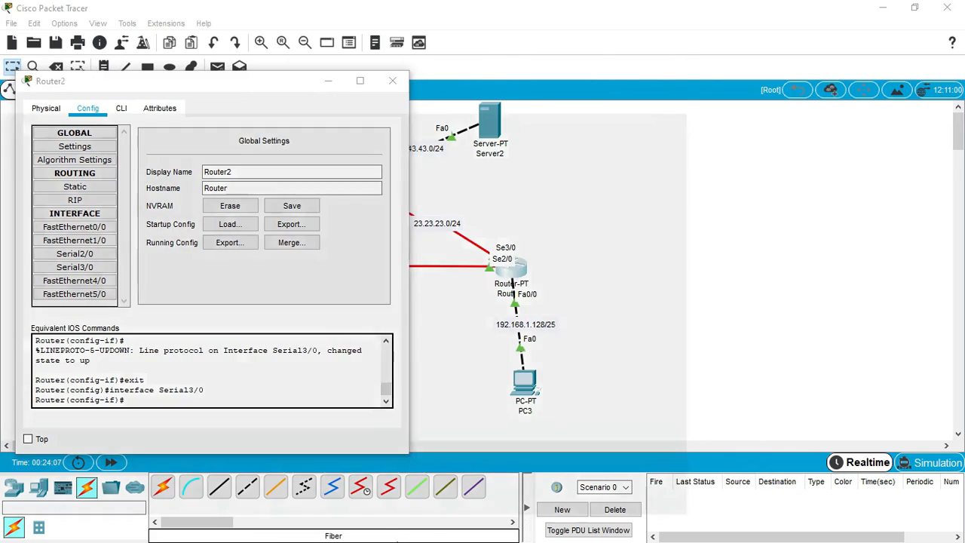
{"action": "left_click", "coordinate": [467, 529]}
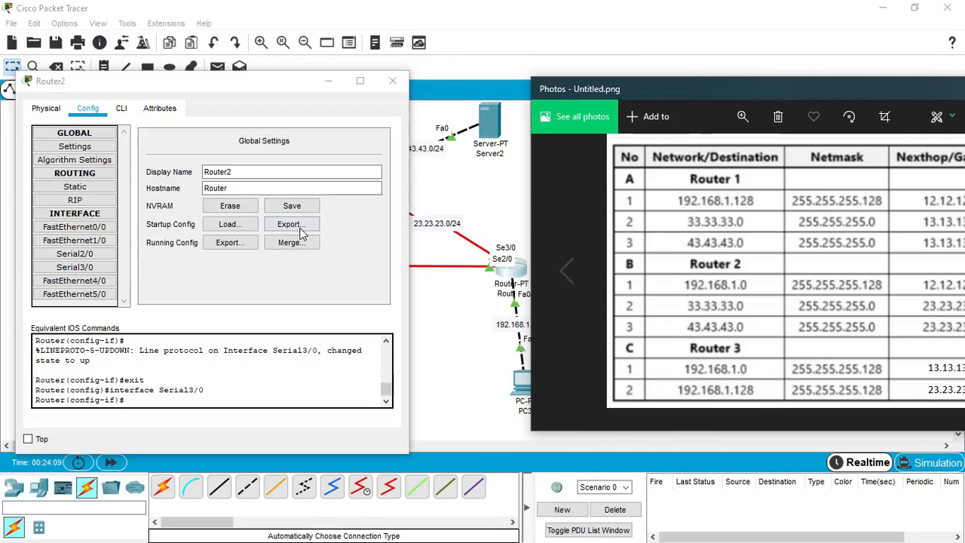
Step: Open Router2's static routing settings and reposition the Photos window so all routing table columns fit beside them
{"action": "left_click", "coordinate": [87, 174]}
{"action": "left_click", "coordinate": [87, 173]}
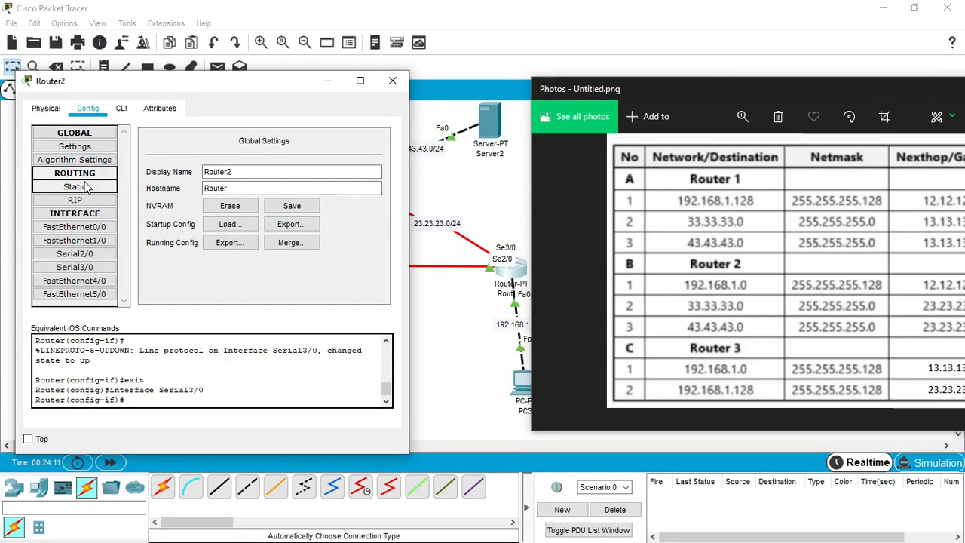
{"action": "left_click", "coordinate": [77, 187]}
{"action": "left_click", "coordinate": [185, 157]}
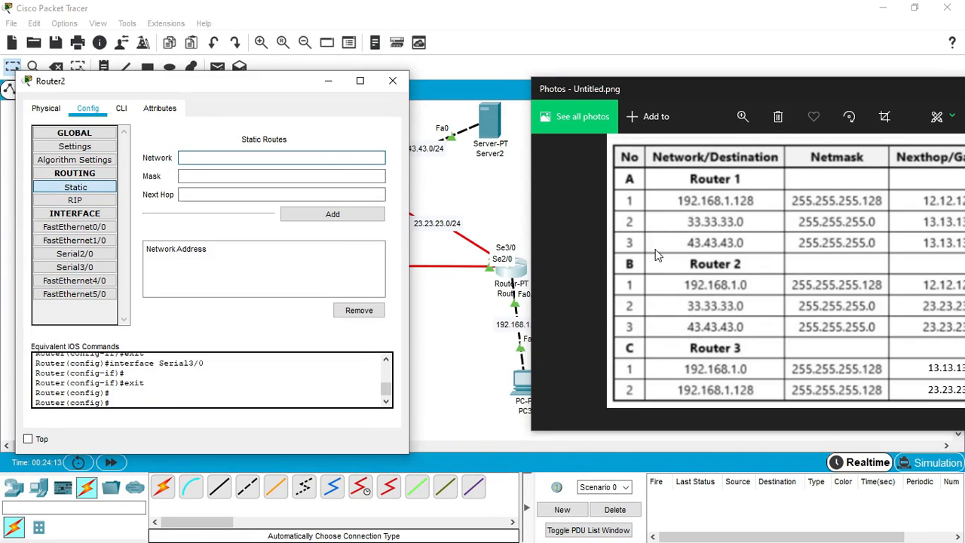
{"action": "left_click_drag", "start_coordinate": [679, 81], "coordinate": [603, 59]}
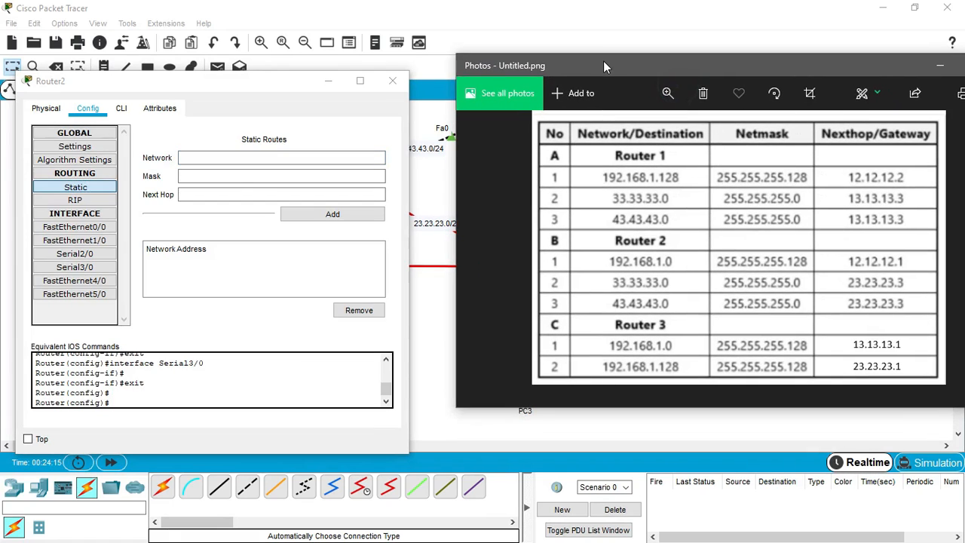
Step: Add a static route on Router2 to network 192.168.1.0 with mask 255.255.255.128 and next hop 12.12.12.1
{"action": "left_click", "coordinate": [204, 161]}
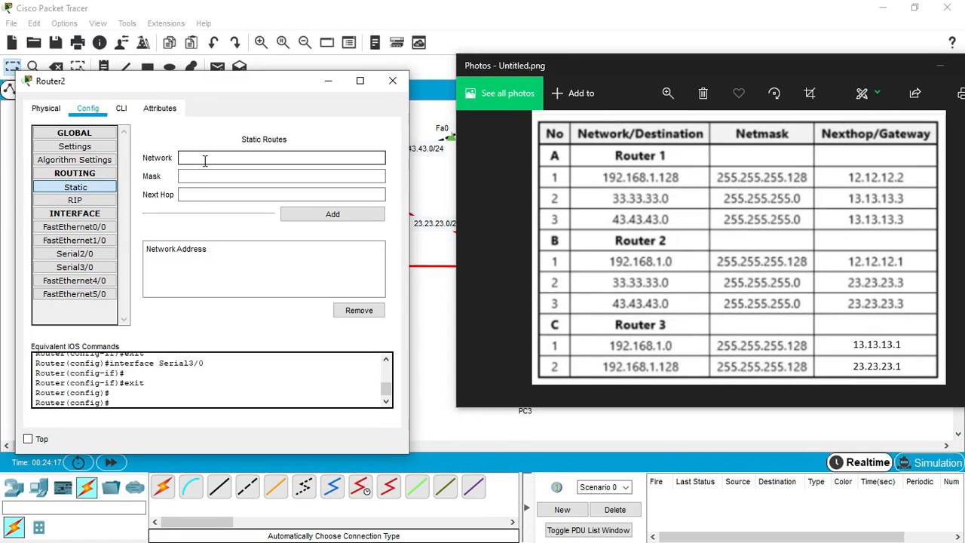
{"action": "type", "text": "192.168.1.0"}
{"action": "left_click", "coordinate": [207, 176]}
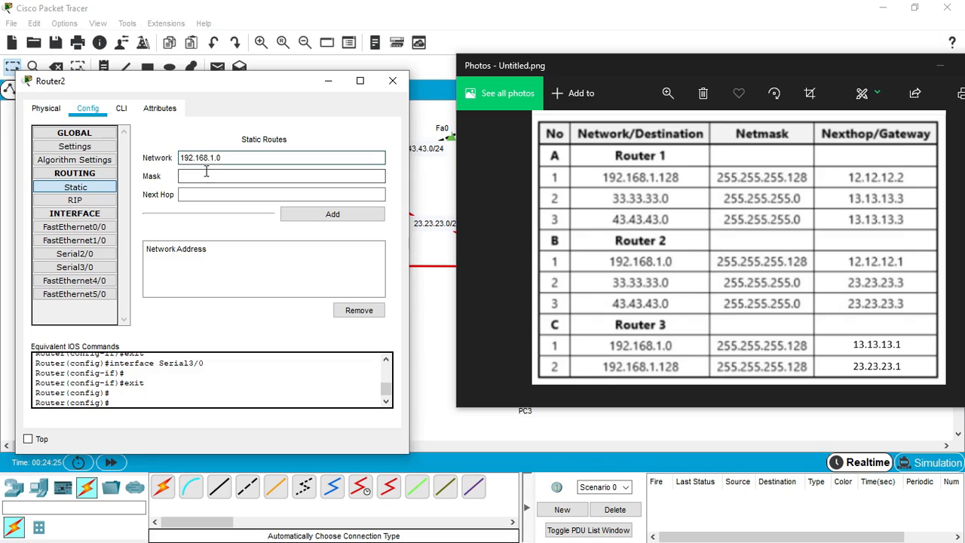
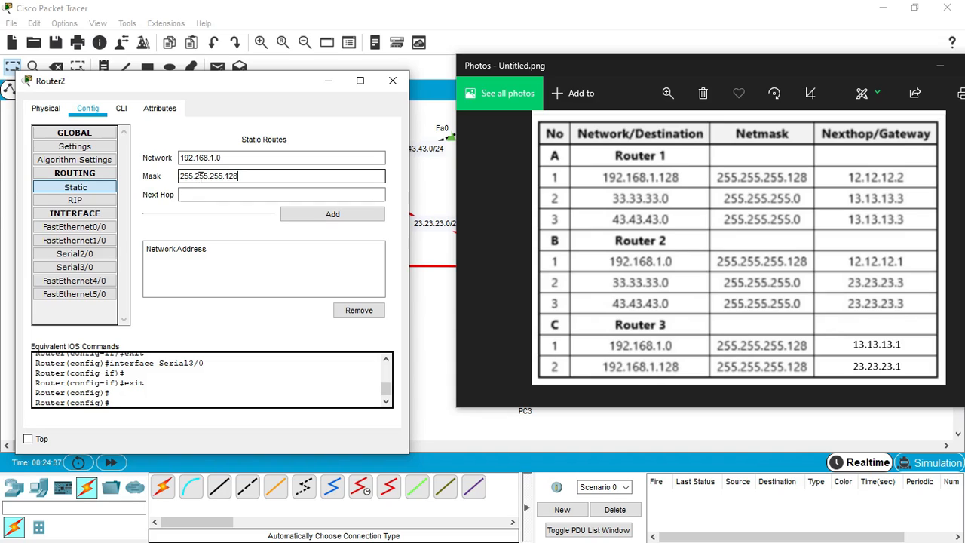
{"action": "double_click", "coordinate": [202, 176]}
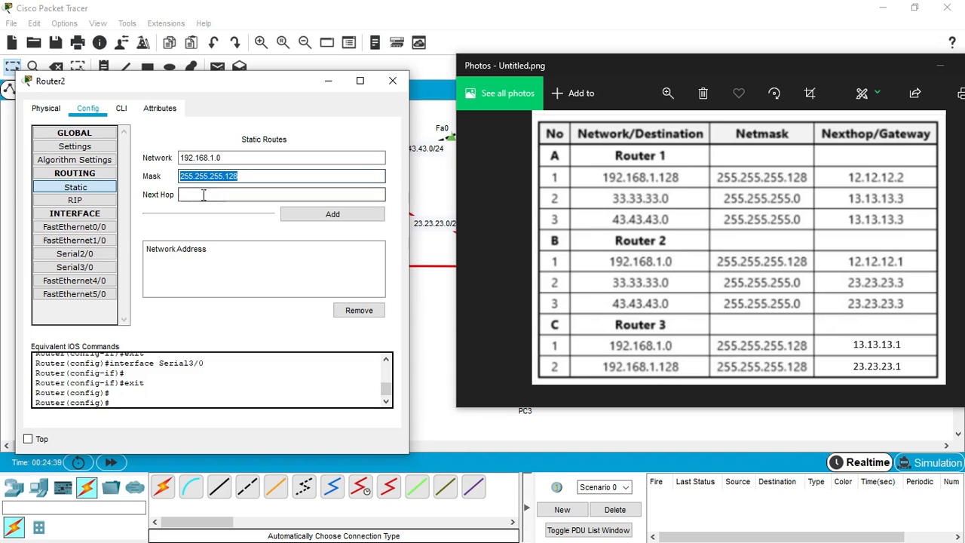
{"action": "left_click", "coordinate": [203, 195]}
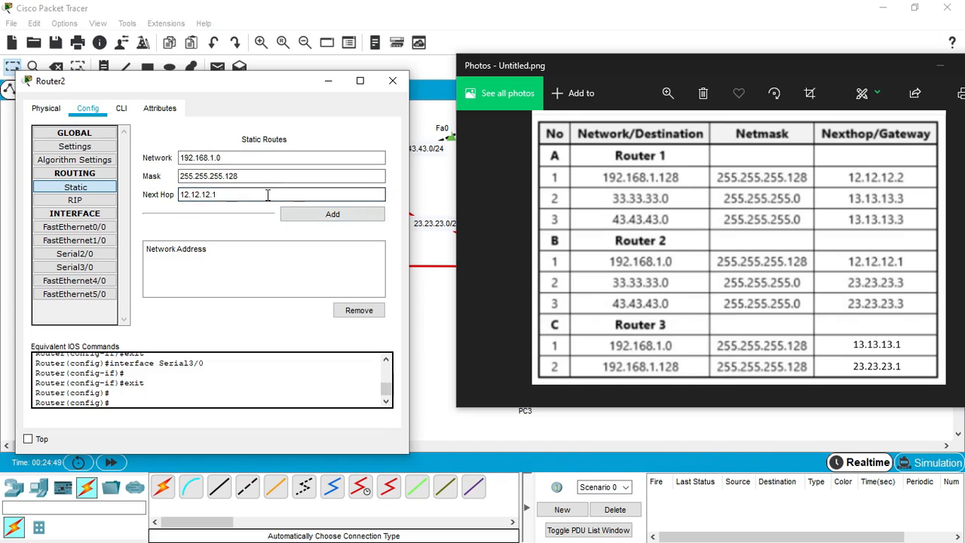
{"action": "left_click", "coordinate": [294, 211]}
Step: Add a static route on Router2 to network 33.33.33.0 with mask 255.255.255.0 and next hop 23.23.23.3
{"action": "left_click", "coordinate": [244, 161]}
{"action": "key", "text": "BackSpace"}
{"action": "key", "text": "BackSpace"}
{"action": "key", "text": "BackSpace"}
{"action": "key", "text": "BackSpace"}
{"action": "key", "text": "BackSpace"}
{"action": "key", "text": "BackSpace"}
{"action": "key", "text": "BackSpace"}
{"action": "key", "text": "BackSpace"}
{"action": "key", "text": "BackSpace"}
{"action": "key", "text": "BackSpace"}
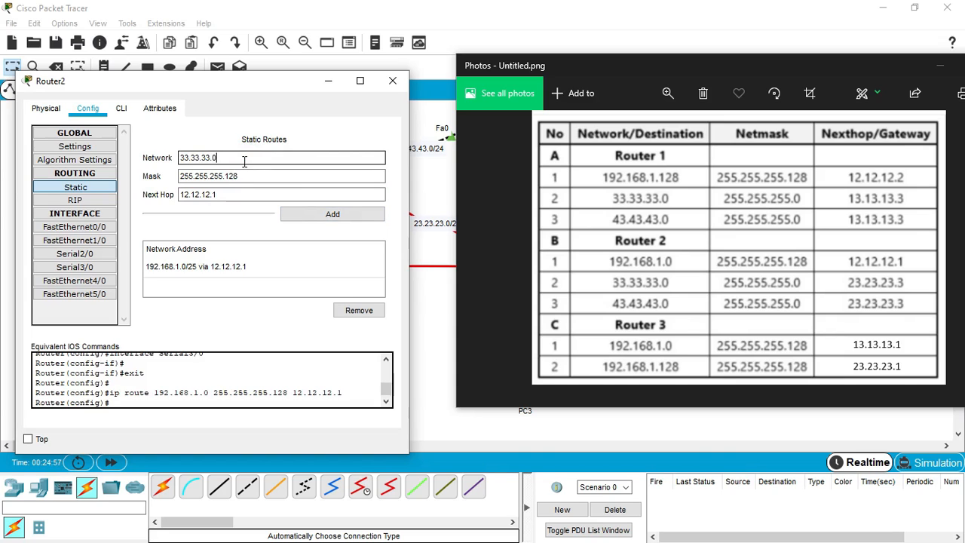
{"action": "left_click", "coordinate": [247, 176]}
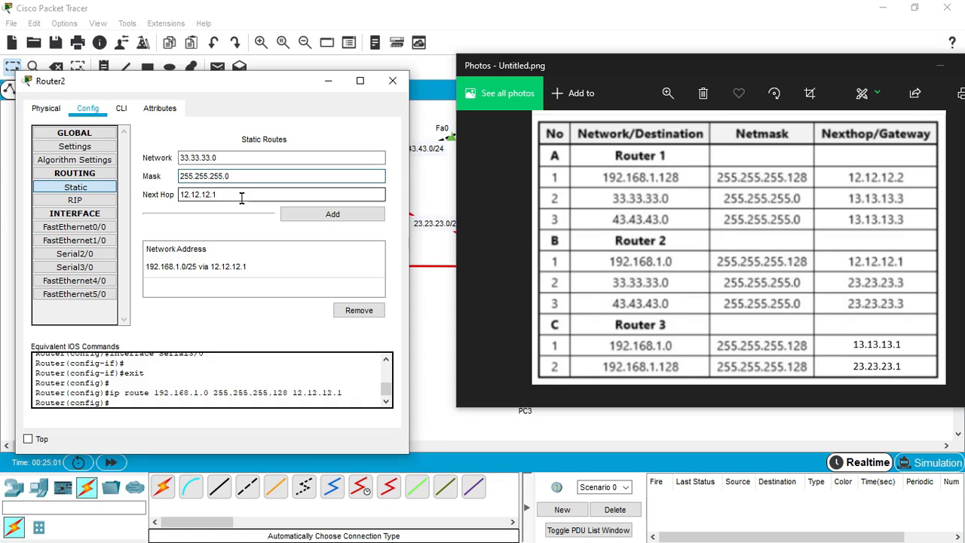
{"action": "left_click_drag", "start_coordinate": [240, 196], "coordinate": [156, 206]}
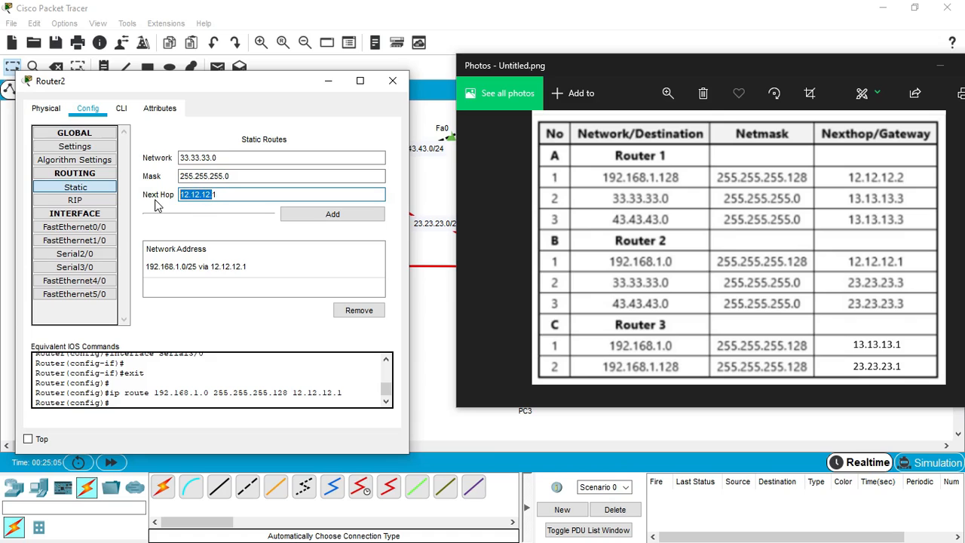
{"action": "type", "text": "23.23.2"}
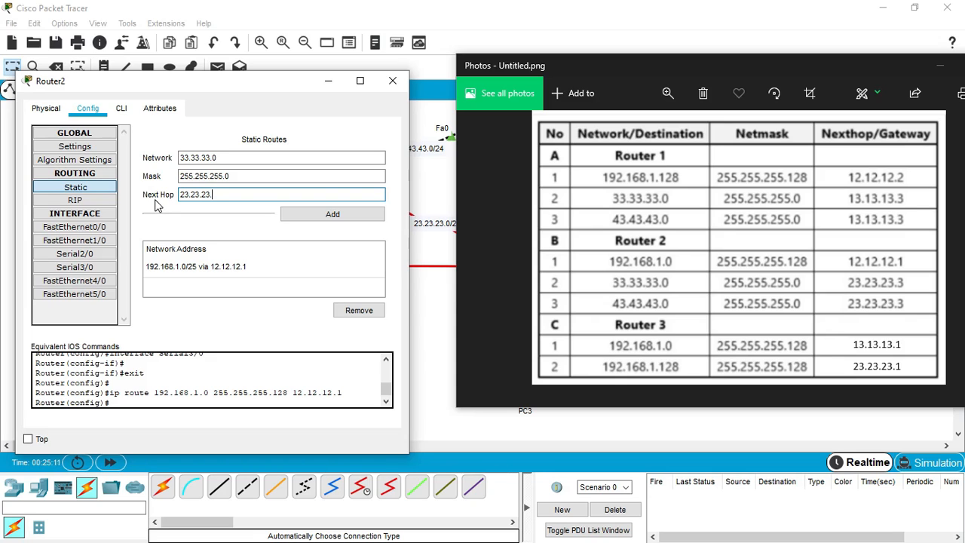
{"action": "type", "text": "3.3"}
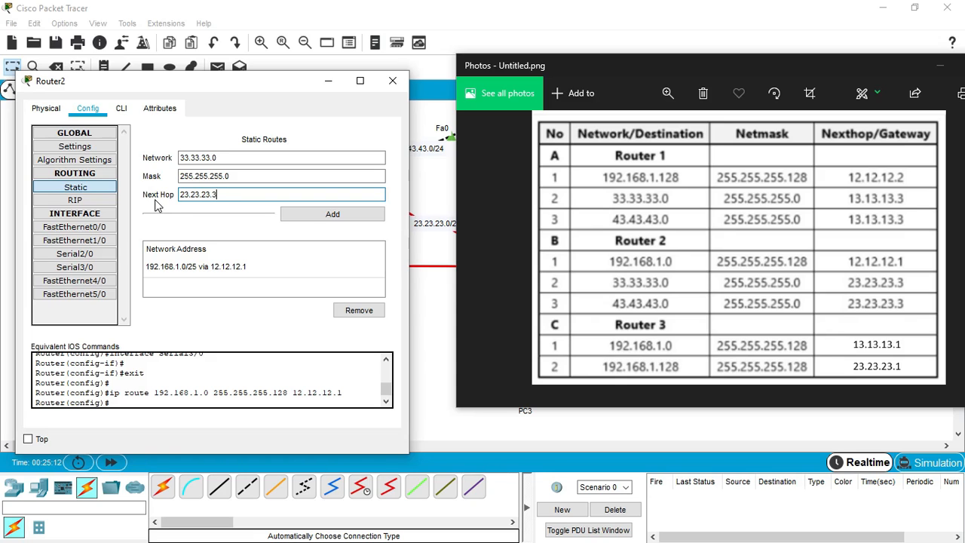
{"action": "left_click", "coordinate": [316, 216]}
Step: Add a static route on Router2 to network 43.43.43.0 with mask 255.255.255.0 and next hop 23.23.23.3, and close the router's window
{"action": "left_click", "coordinate": [229, 158]}
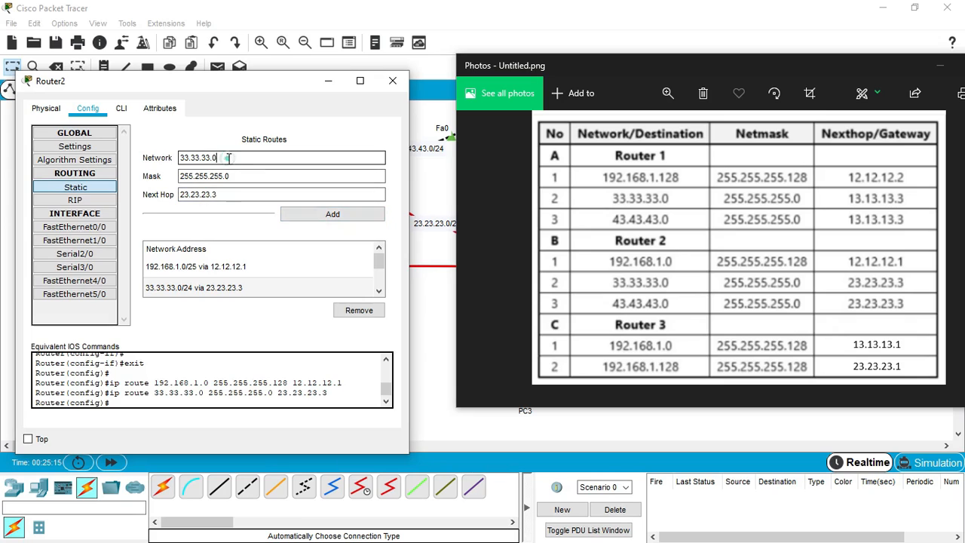
{"action": "key", "text": "BackSpace"}
{"action": "type", "text": "4"}
{"action": "key", "text": "BackSpace"}
{"action": "type", "text": "4"}
{"action": "key", "text": "BackSpace"}
{"action": "type", "text": "4"}
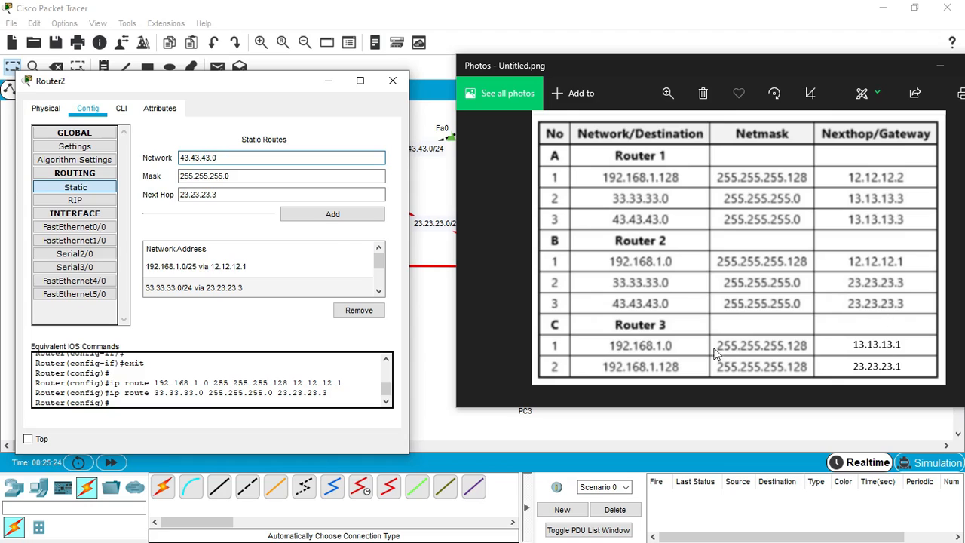
{"action": "left_click", "coordinate": [332, 214]}
{"action": "left_click_drag", "start_coordinate": [379, 261], "coordinate": [379, 241]}
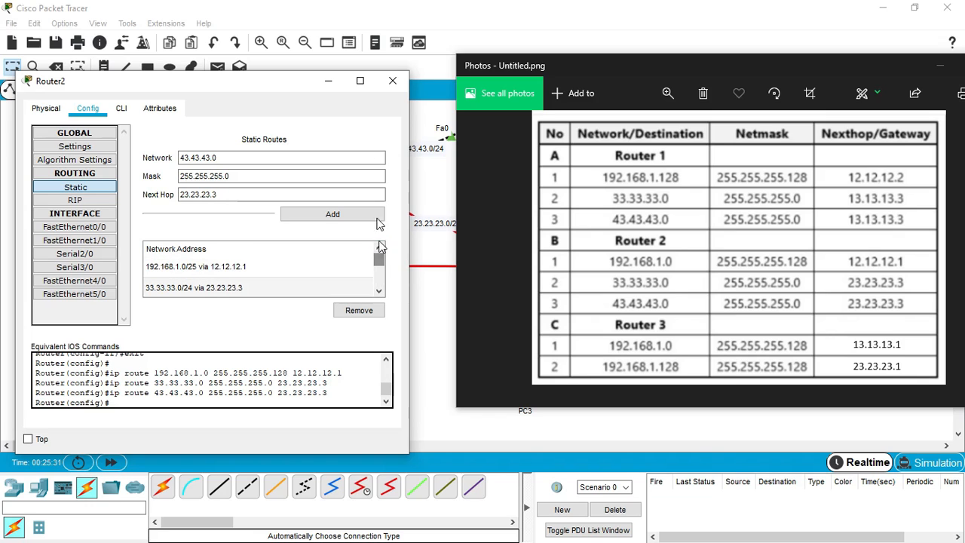
{"action": "left_click", "coordinate": [392, 80]}
Step: Open Router3's static routing settings with the window placed beside the routing table image Untitled.png
{"action": "left_click", "coordinate": [355, 175]}
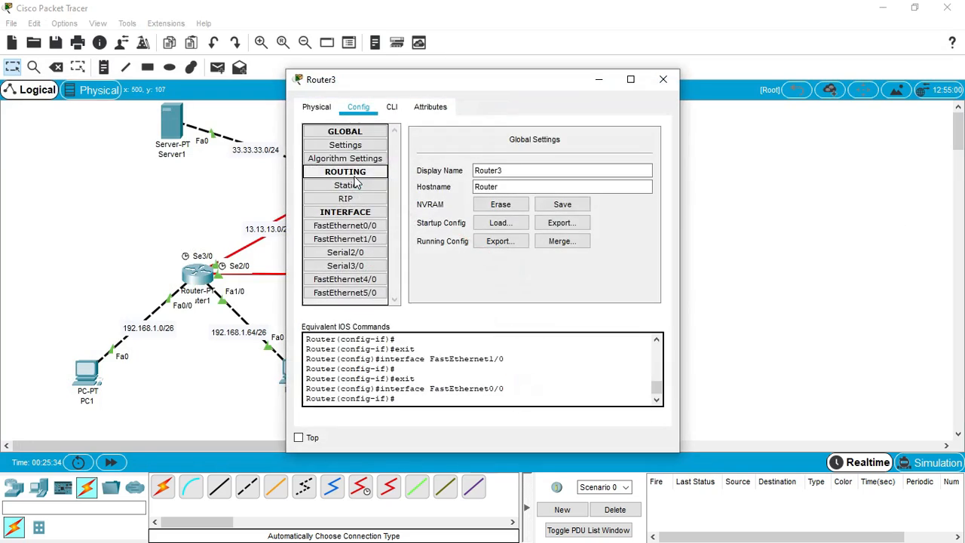
{"action": "left_click_drag", "start_coordinate": [557, 85], "coordinate": [283, 79]}
{"action": "key", "text": "super"}
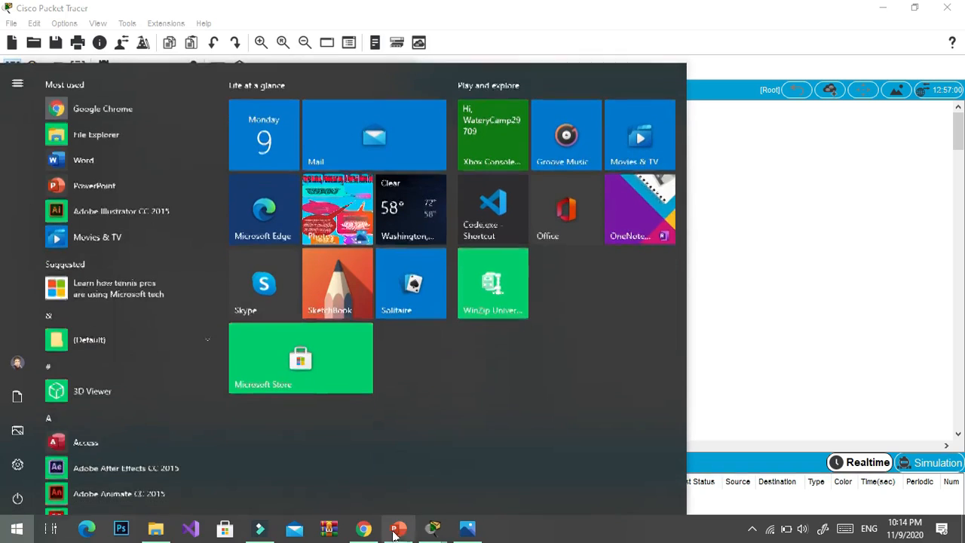
{"action": "left_click", "coordinate": [463, 534]}
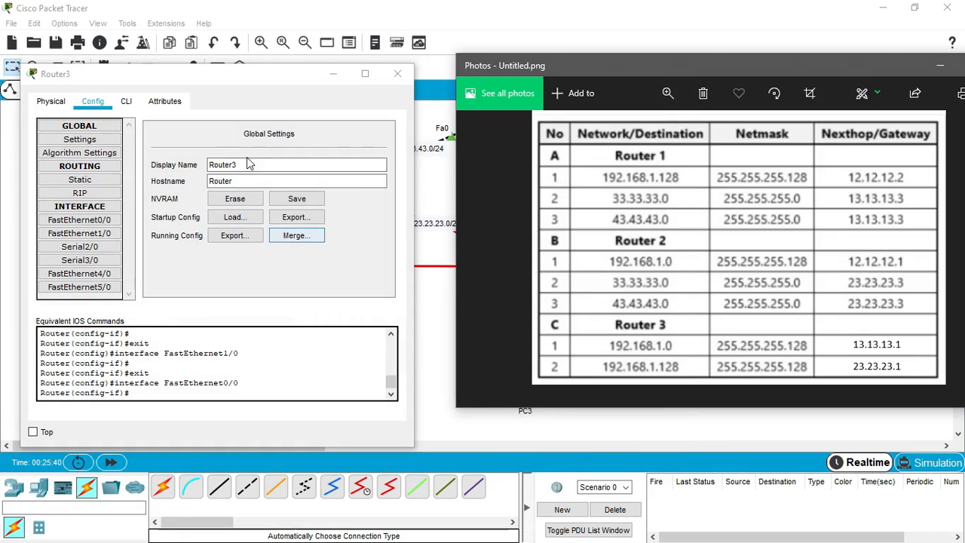
{"action": "left_click", "coordinate": [80, 180]}
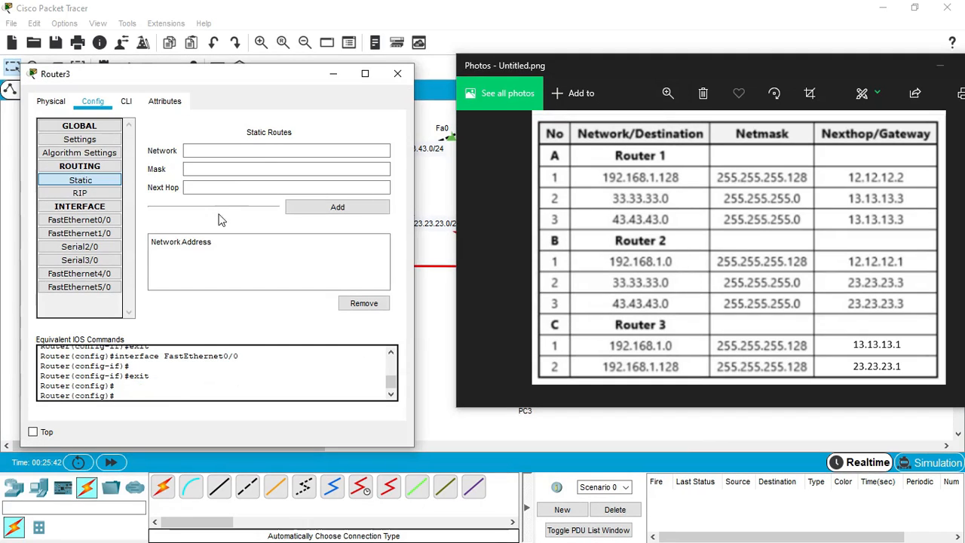
Step: Add a static route on Router3 to network 192.168.1.0 with mask 255.255.255.128 and next hop 13.13.13.1
{"action": "left_click", "coordinate": [244, 152]}
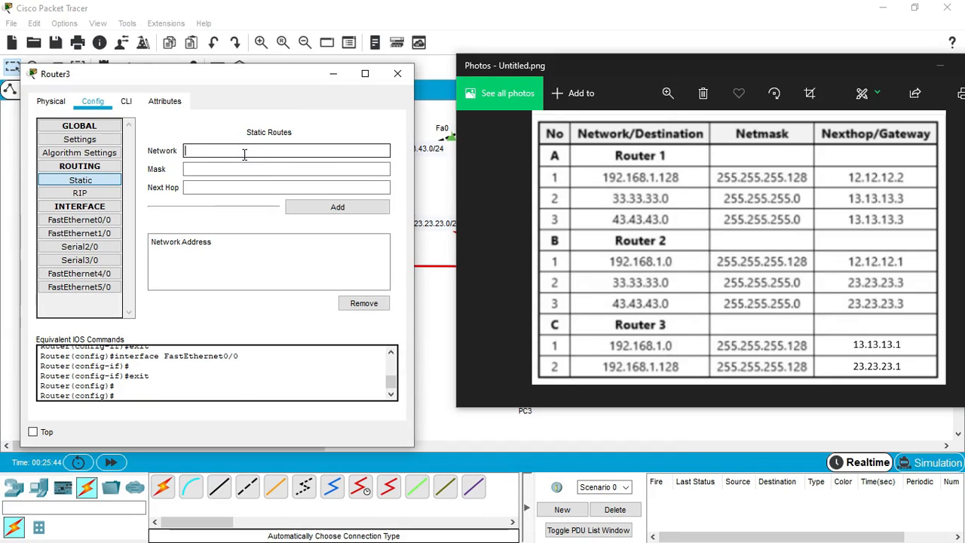
{"action": "type", "text": "192.168.1.0"}
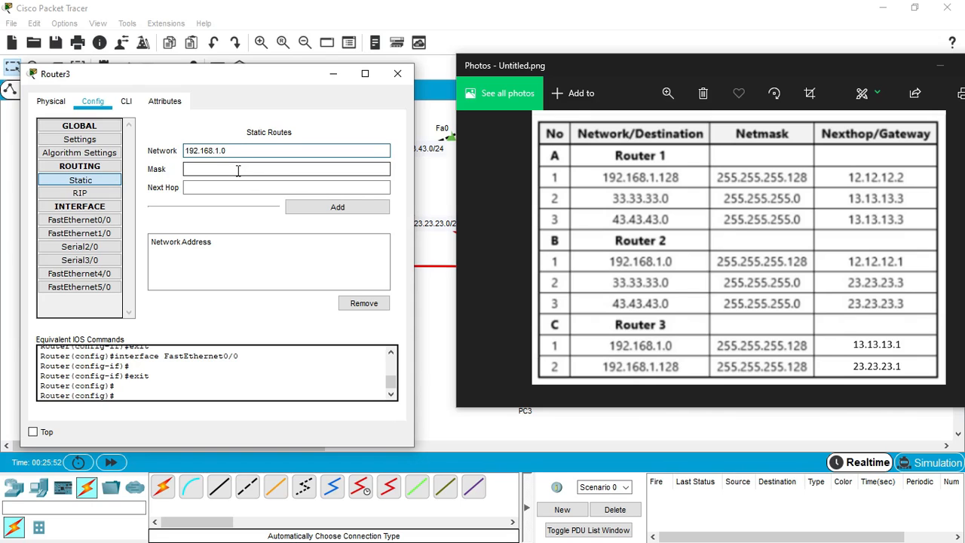
{"action": "left_click", "coordinate": [238, 172]}
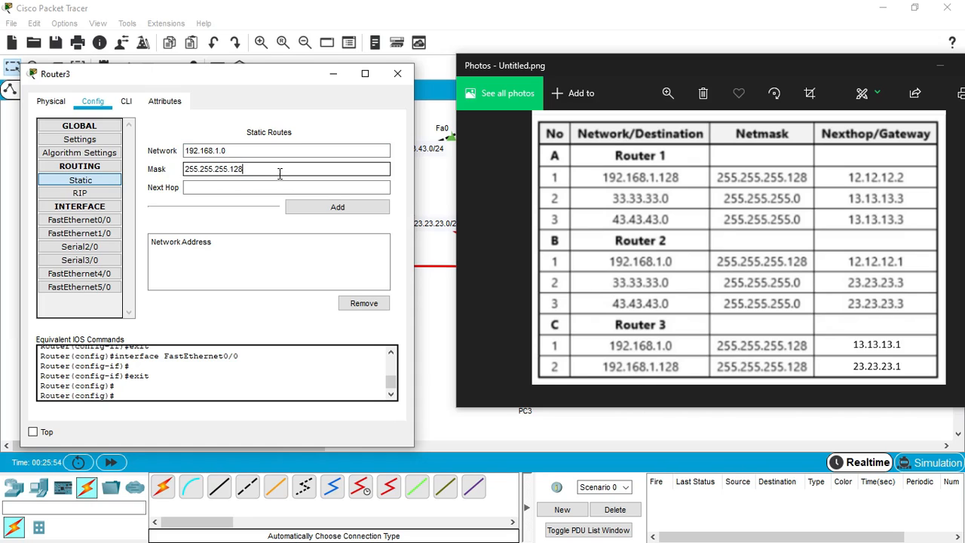
{"action": "left_click", "coordinate": [260, 186]}
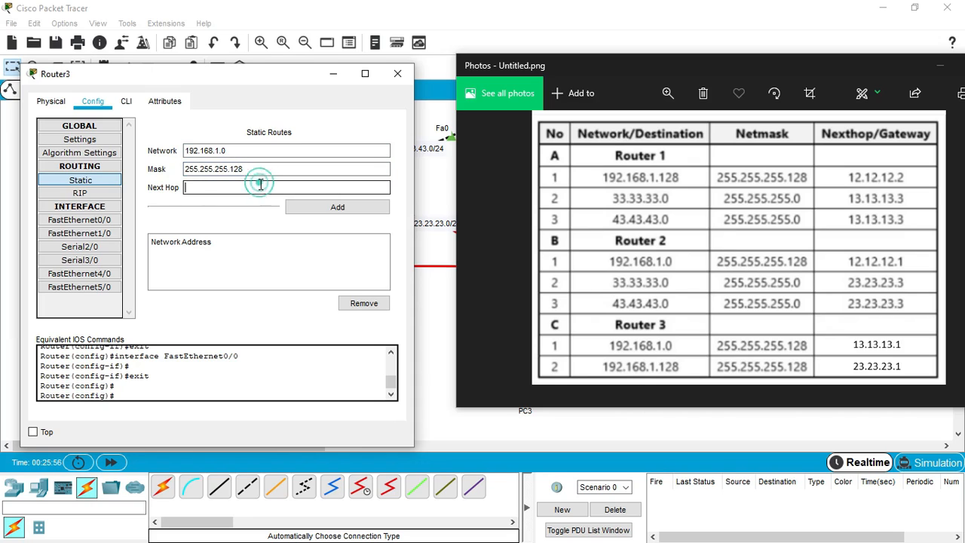
{"action": "type", "text": "13.13.13.1"}
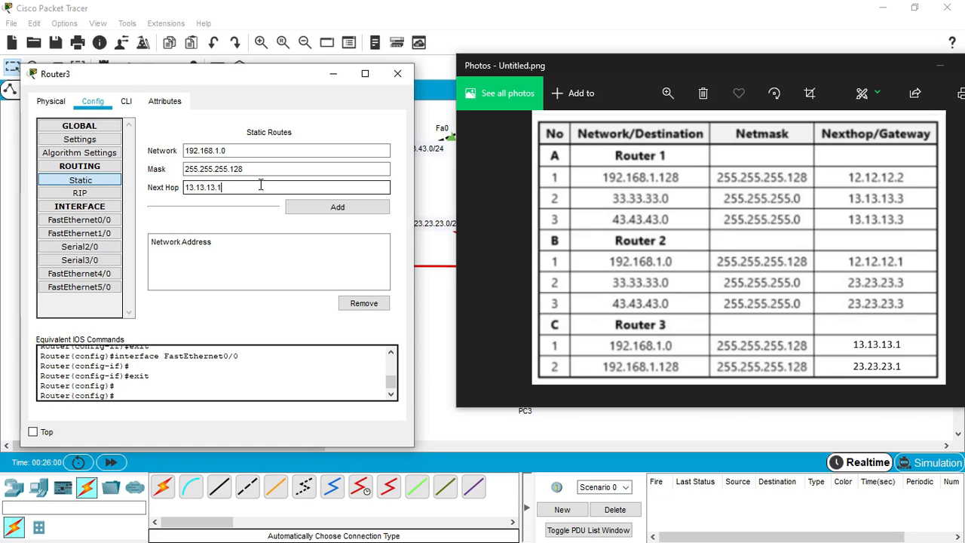
{"action": "left_click", "coordinate": [317, 213]}
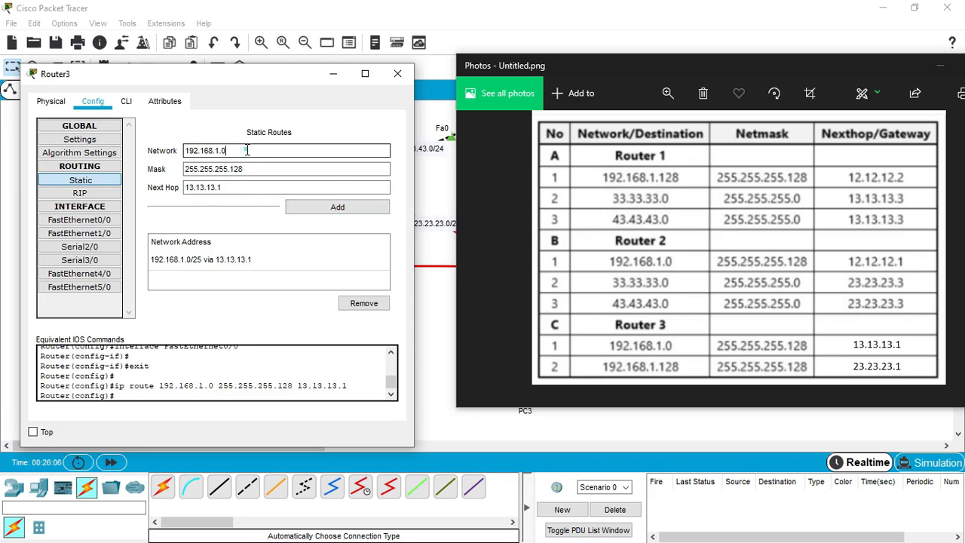
Step: Set the network to 192.168.1.128 and the next hop to 23.23.23.1 for Router3's second static route
{"action": "type", "text": "."}
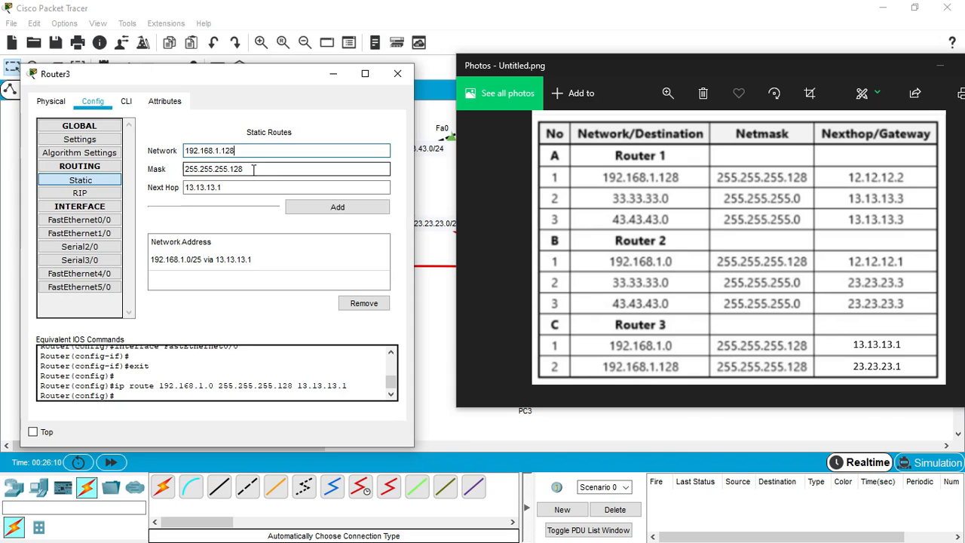
{"action": "left_click", "coordinate": [254, 170]}
{"action": "left_click", "coordinate": [252, 190]}
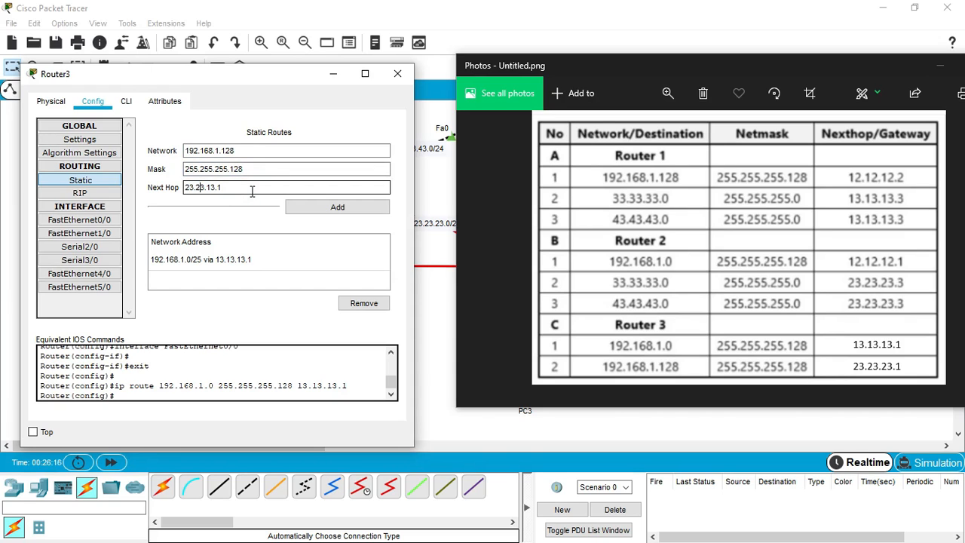
Step: Add Router3's static route to network 192.168.1.128, mask 255.255.255.128, via 23.23.23.1, and put away the router settings and routing table image
{"action": "left_click", "coordinate": [312, 214]}
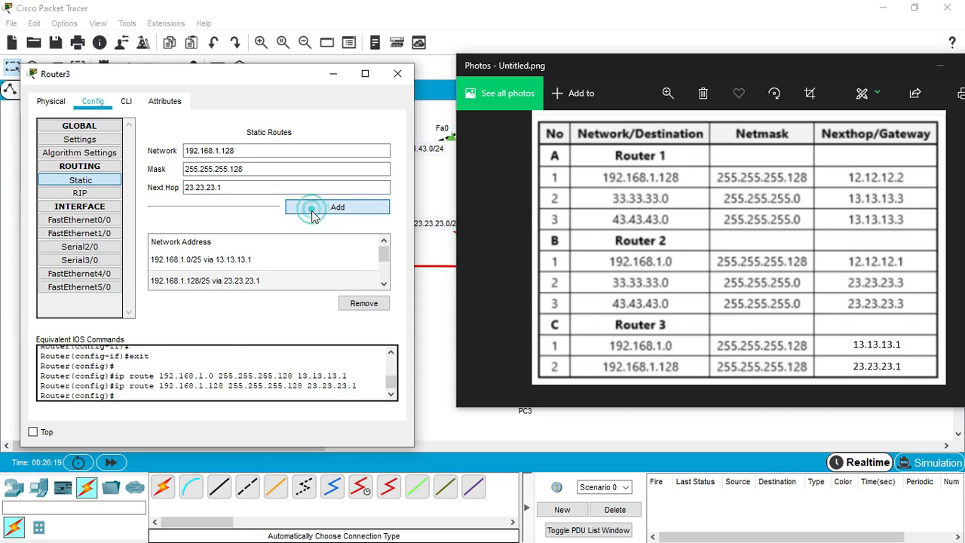
{"action": "left_click", "coordinate": [399, 73]}
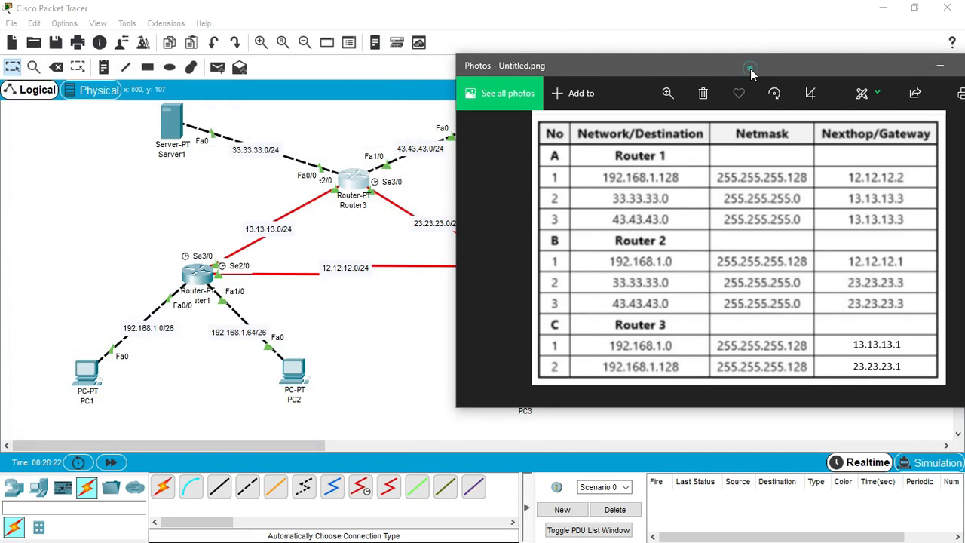
{"action": "left_click_drag", "start_coordinate": [750, 68], "coordinate": [611, 63]}
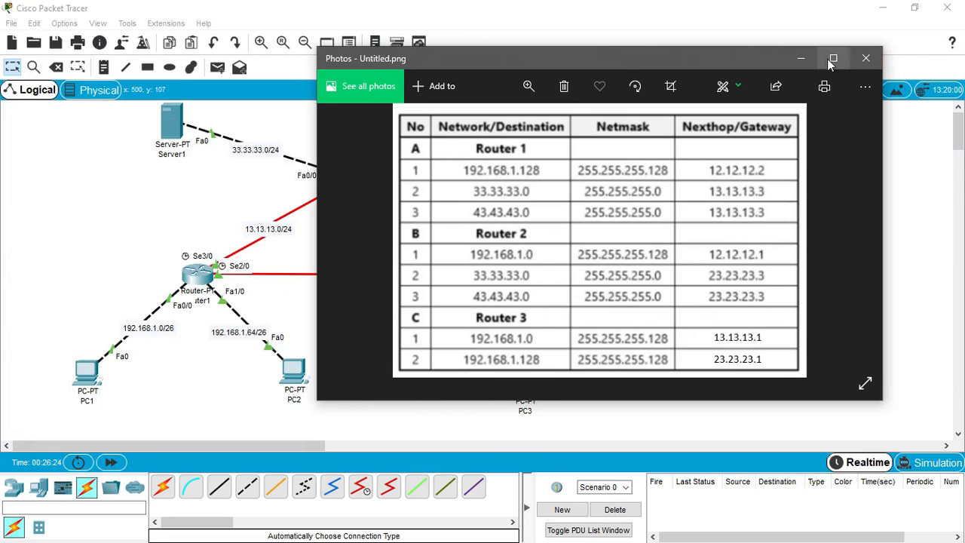
{"action": "left_click", "coordinate": [799, 58]}
Step: Switch to PowerPoint and read slide 4's simulation instructions in slide show view, and return to Packet Tracer
{"action": "key", "text": "super"}
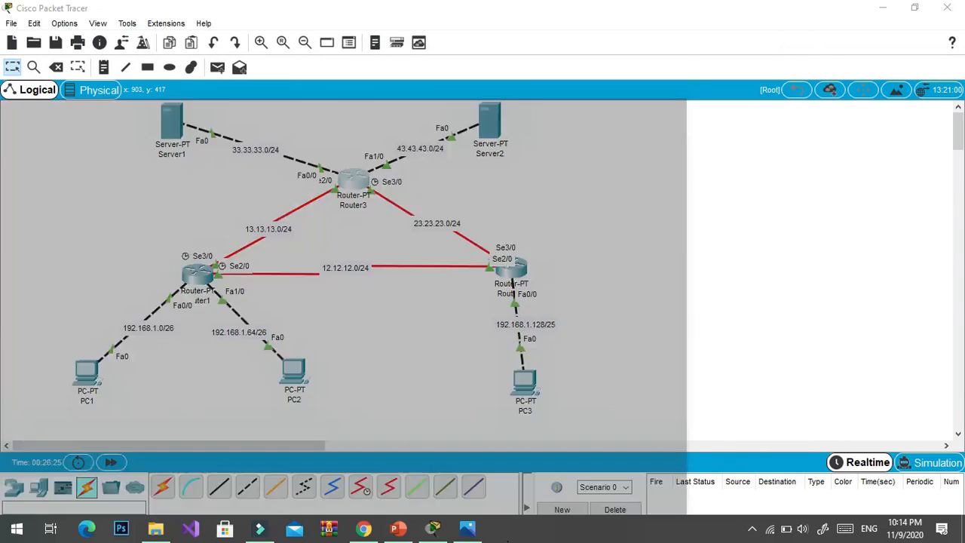
{"action": "left_click", "coordinate": [400, 531]}
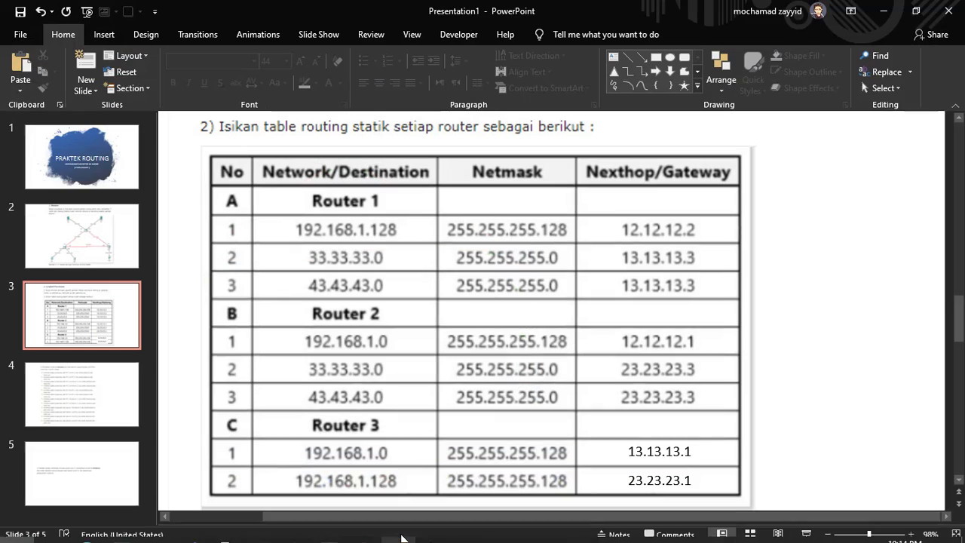
{"action": "left_click", "coordinate": [117, 398]}
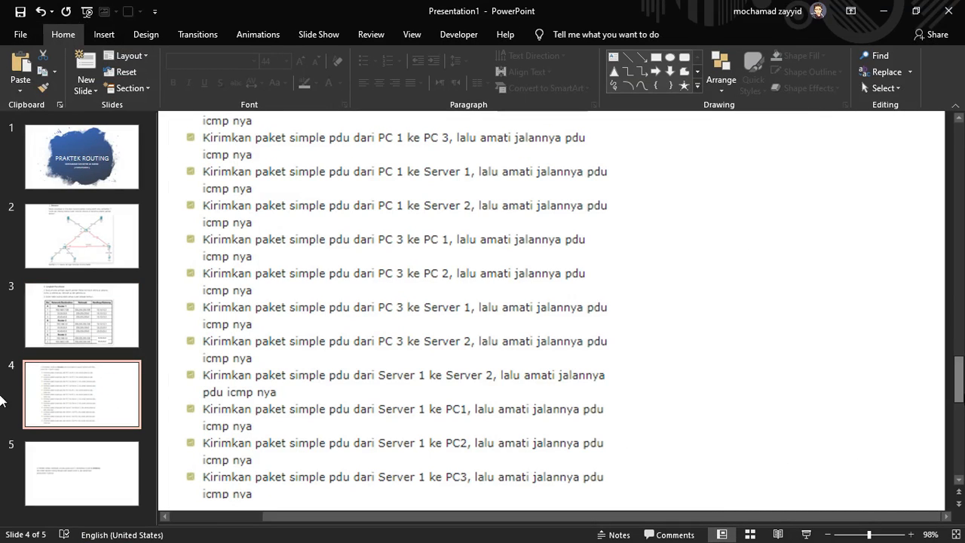
{"action": "left_click_drag", "start_coordinate": [961, 389], "coordinate": [961, 378]}
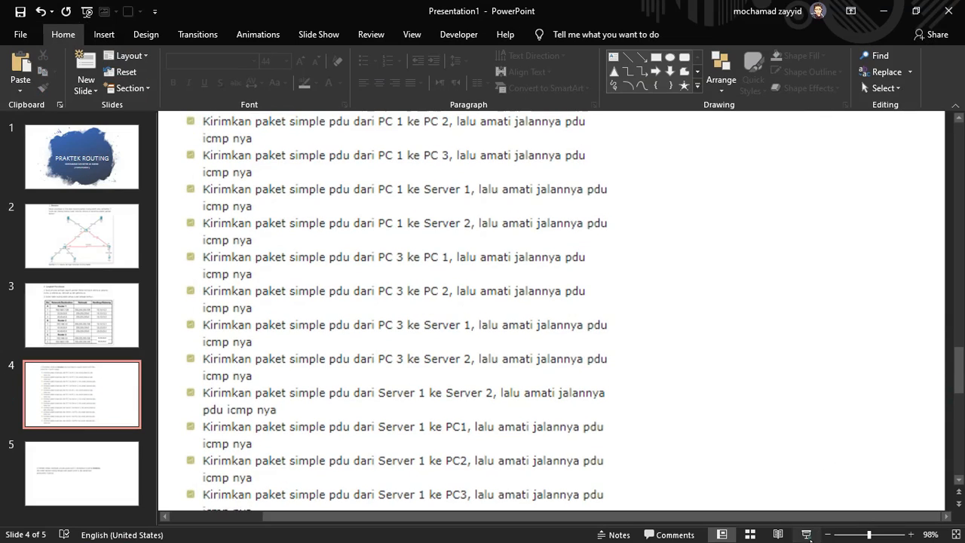
{"action": "left_click", "coordinate": [807, 535]}
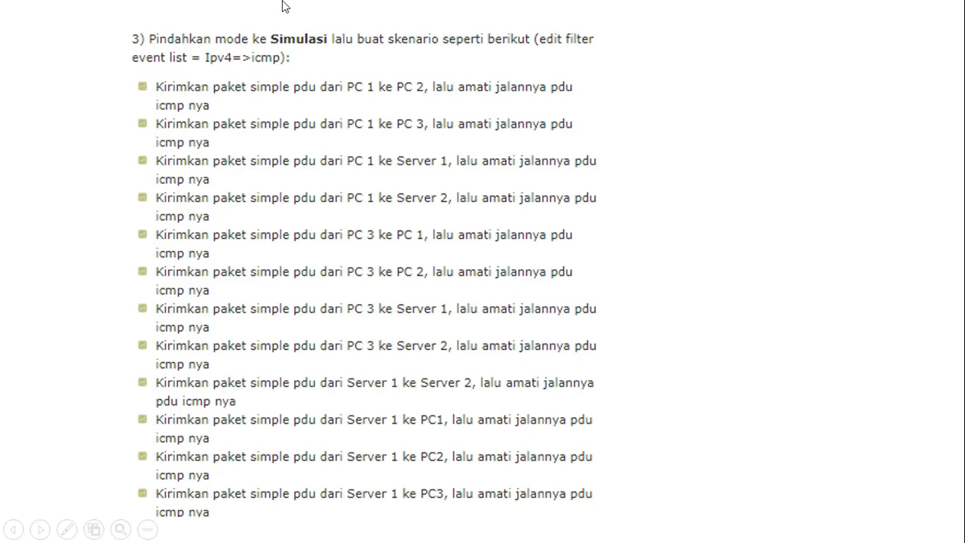
{"action": "key", "text": "Escape"}
{"action": "left_click", "coordinate": [886, 9]}
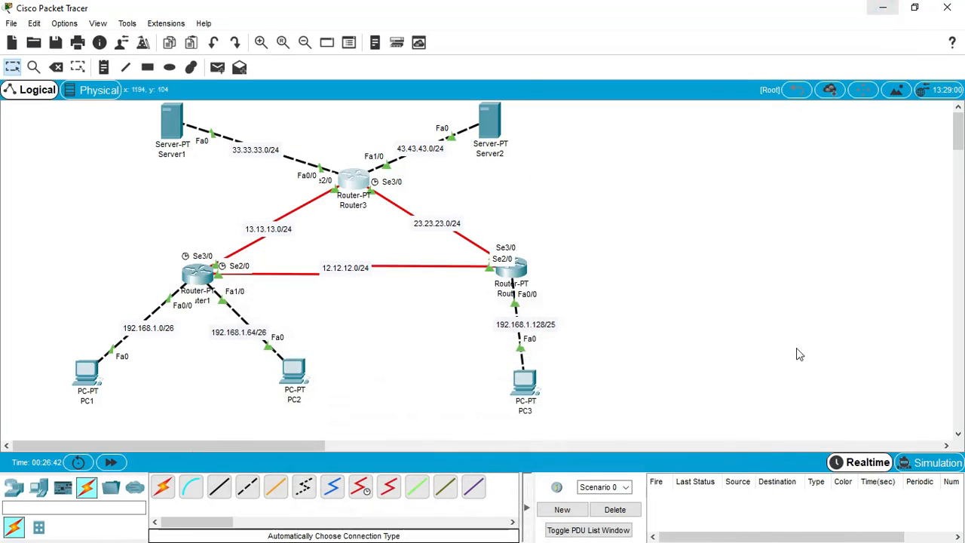
Step: Switch to Simulation mode and limit the IPv4 event filters to ICMP only
{"action": "left_click", "coordinate": [908, 464]}
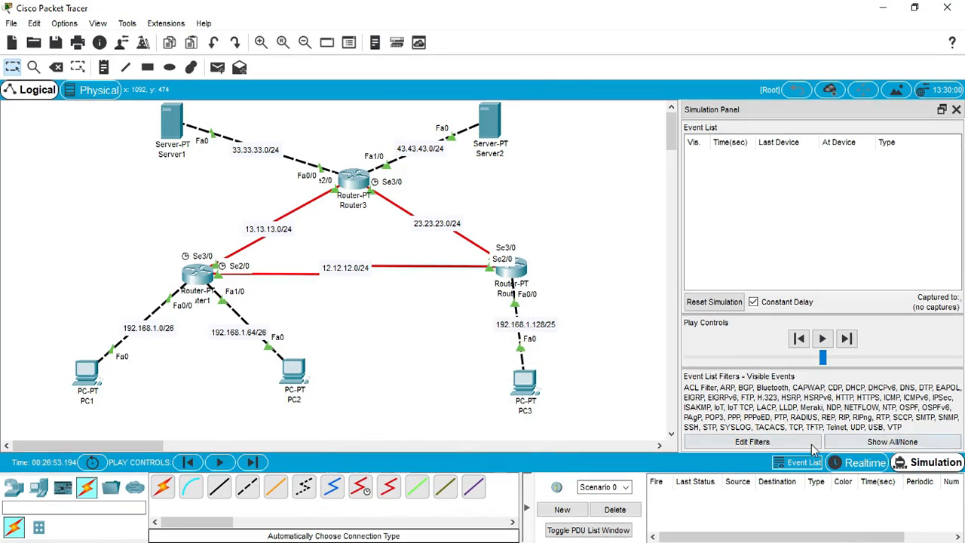
{"action": "left_click", "coordinate": [753, 442]}
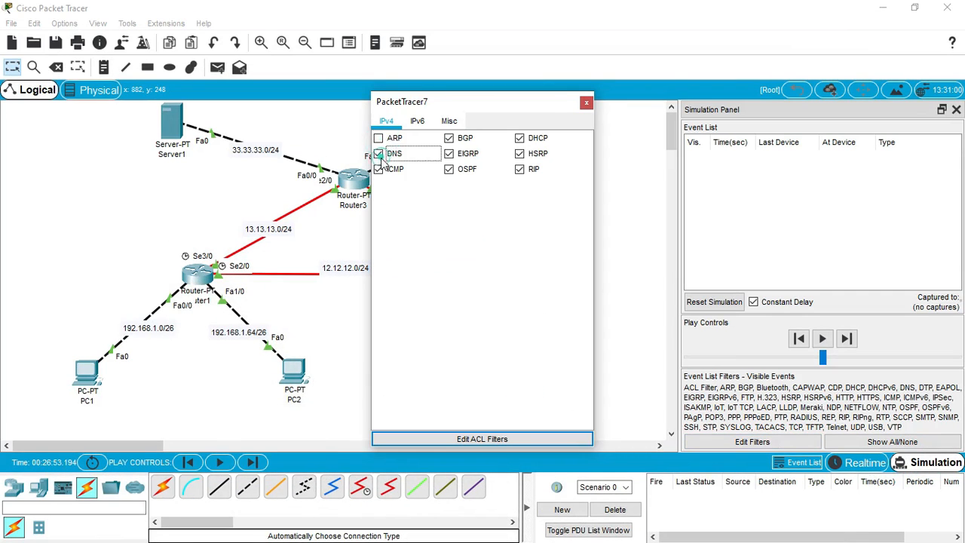
{"action": "left_click", "coordinate": [448, 121]}
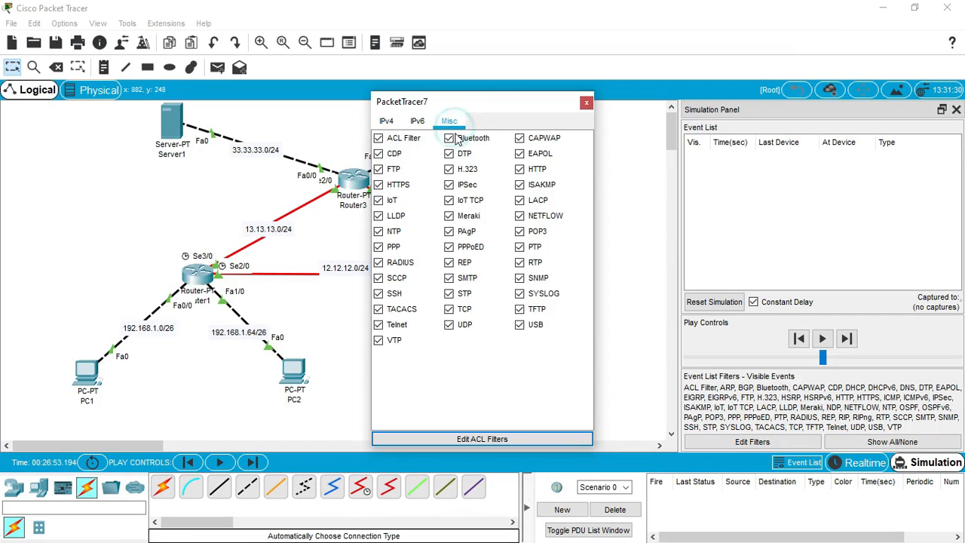
{"action": "left_click", "coordinate": [386, 121]}
{"action": "left_click", "coordinate": [462, 136]}
{"action": "left_click", "coordinate": [449, 139]}
{"action": "left_click", "coordinate": [449, 153]}
{"action": "left_click", "coordinate": [449, 169]}
{"action": "left_click", "coordinate": [520, 138]}
{"action": "left_click", "coordinate": [520, 154]}
{"action": "left_click", "coordinate": [520, 168]}
Step: Disable all IPv6 event filters: DHCPv6, ICMPv6, RIPng, EIGRPv6, NDP, HSRPv6 and OSPFv6
{"action": "left_click", "coordinate": [417, 121]}
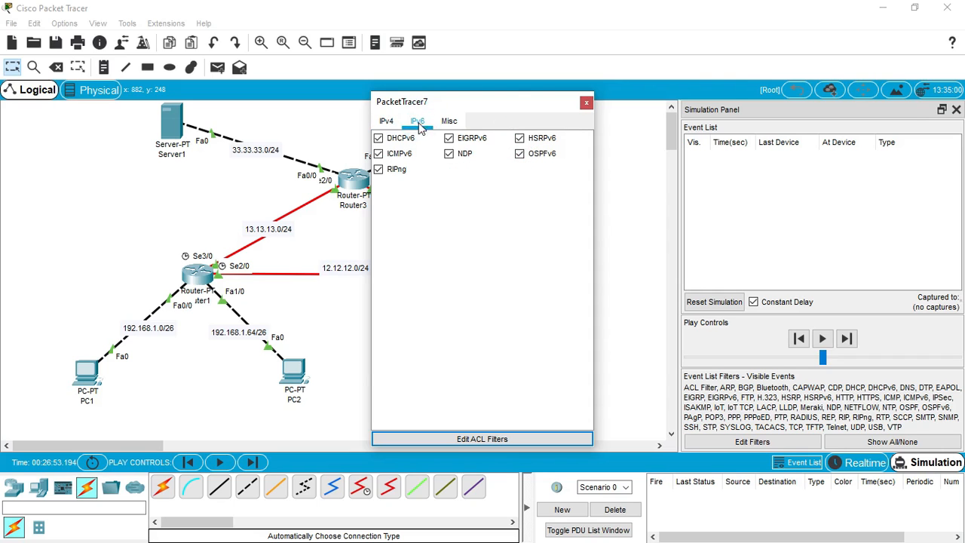
{"action": "left_click", "coordinate": [378, 138]}
{"action": "left_click", "coordinate": [377, 154]}
{"action": "left_click", "coordinate": [378, 169]}
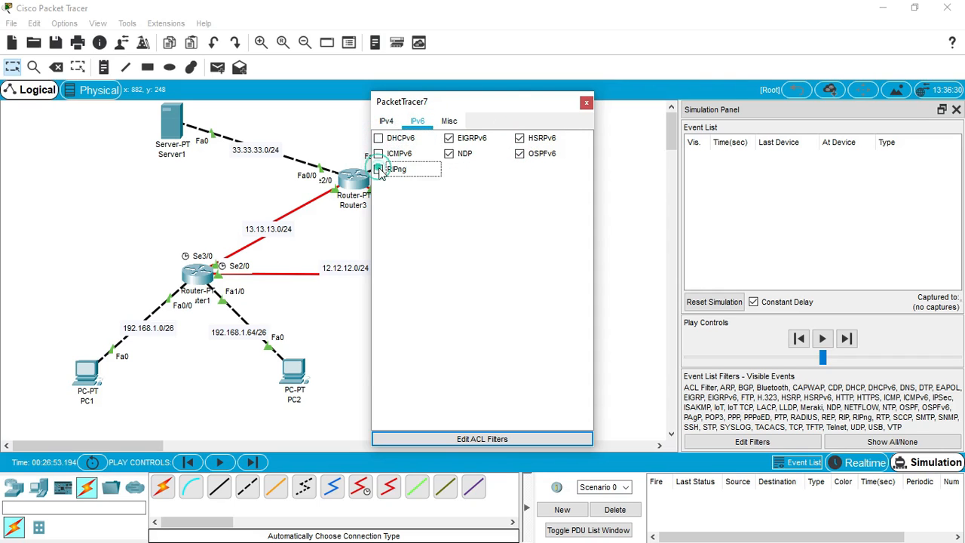
{"action": "left_click", "coordinate": [447, 141]}
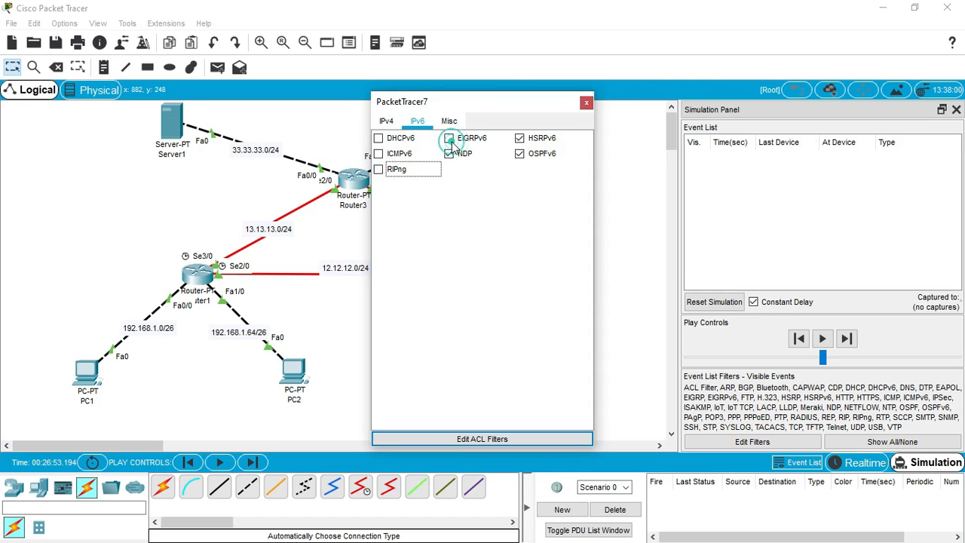
{"action": "left_click", "coordinate": [448, 154]}
{"action": "left_click", "coordinate": [520, 138]}
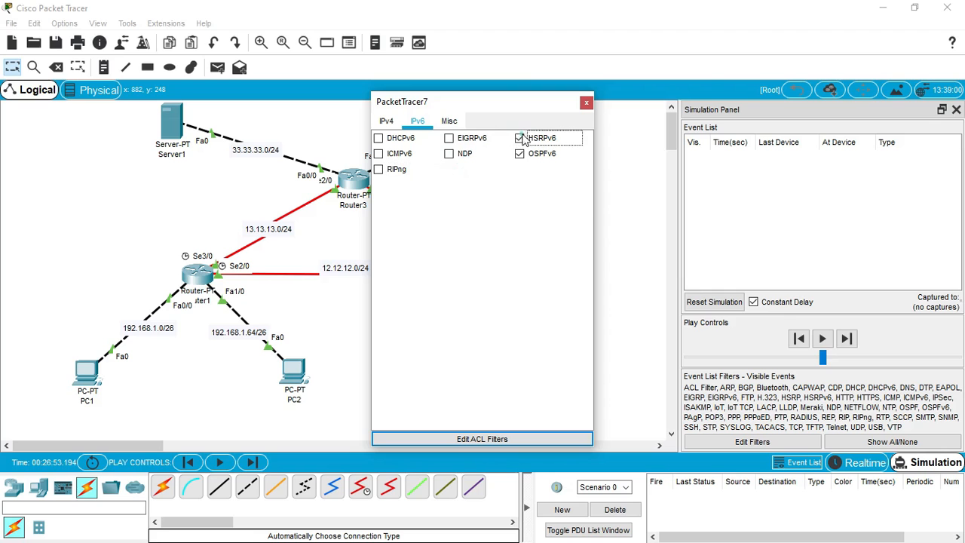
{"action": "left_click", "coordinate": [520, 154]}
Step: Disable ACL Filter, CDP, FTP, HTTPS, IoT, LLDP, NTP, PPP, RADIUS, SCCP, SSH, TACACS, Telnet and VTP in the miscellaneous event filters
{"action": "left_click", "coordinate": [449, 121]}
{"action": "left_click", "coordinate": [378, 138]}
{"action": "left_click", "coordinate": [378, 154]}
{"action": "left_click", "coordinate": [377, 169]}
{"action": "left_click", "coordinate": [378, 185]}
{"action": "left_click", "coordinate": [377, 200]}
{"action": "left_click", "coordinate": [378, 215]}
{"action": "left_click", "coordinate": [378, 231]}
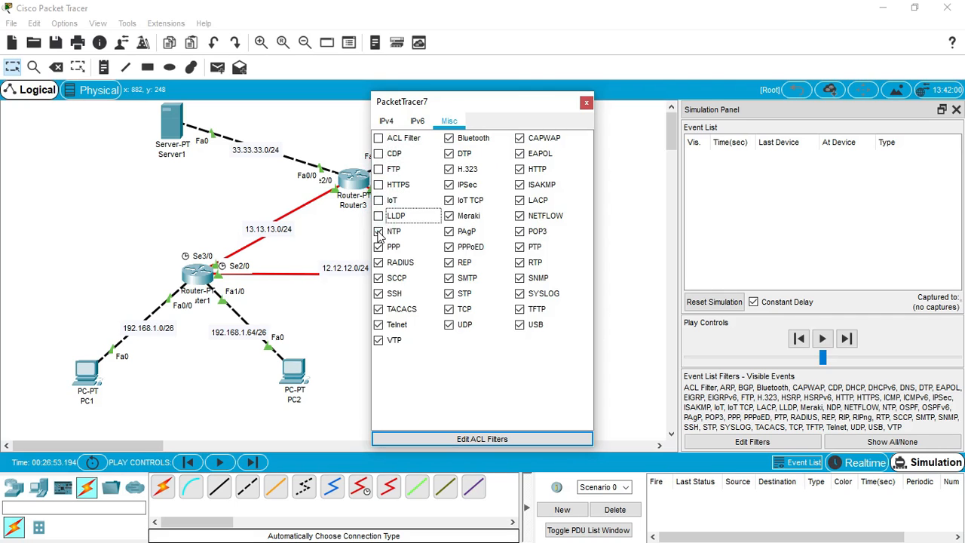
{"action": "left_click", "coordinate": [377, 246]}
{"action": "left_click", "coordinate": [378, 262]}
{"action": "left_click", "coordinate": [378, 278]}
{"action": "left_click", "coordinate": [378, 306]}
{"action": "left_click", "coordinate": [378, 296]}
{"action": "left_click", "coordinate": [377, 323]}
{"action": "left_click", "coordinate": [379, 340]}
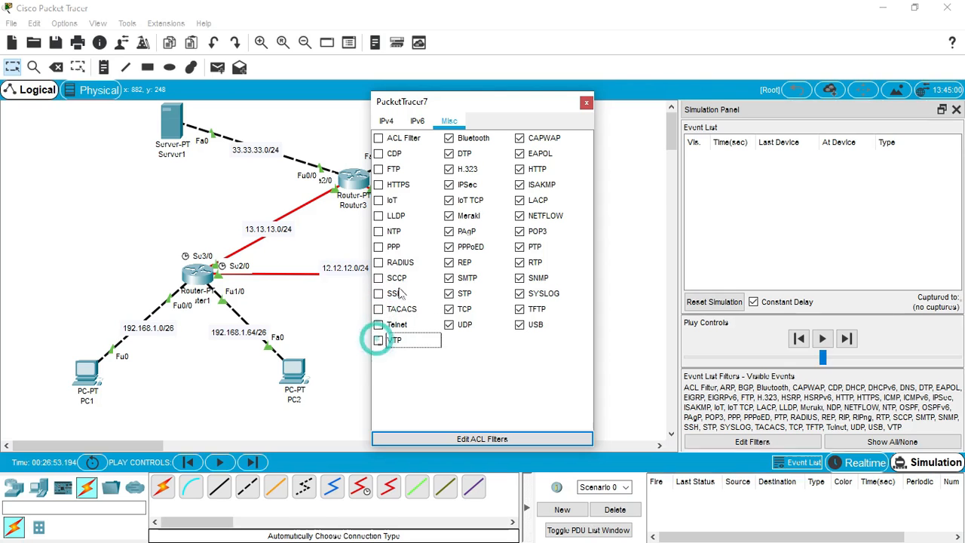
Step: Disable the miscellaneous event filters Bluetooth, DTP, H.323, IPSec, IoT TCP, Meraki, PAgP, PPPoED, REP, SMTP, STP, TCP and UDP
{"action": "left_click", "coordinate": [450, 138]}
{"action": "left_click", "coordinate": [449, 154]}
{"action": "left_click", "coordinate": [449, 169]}
{"action": "left_click", "coordinate": [449, 184]}
{"action": "left_click", "coordinate": [450, 201]}
{"action": "left_click", "coordinate": [449, 216]}
{"action": "left_click", "coordinate": [450, 231]}
{"action": "left_click", "coordinate": [449, 247]}
{"action": "left_click", "coordinate": [449, 262]}
{"action": "left_click", "coordinate": [449, 279]}
{"action": "left_click", "coordinate": [449, 293]}
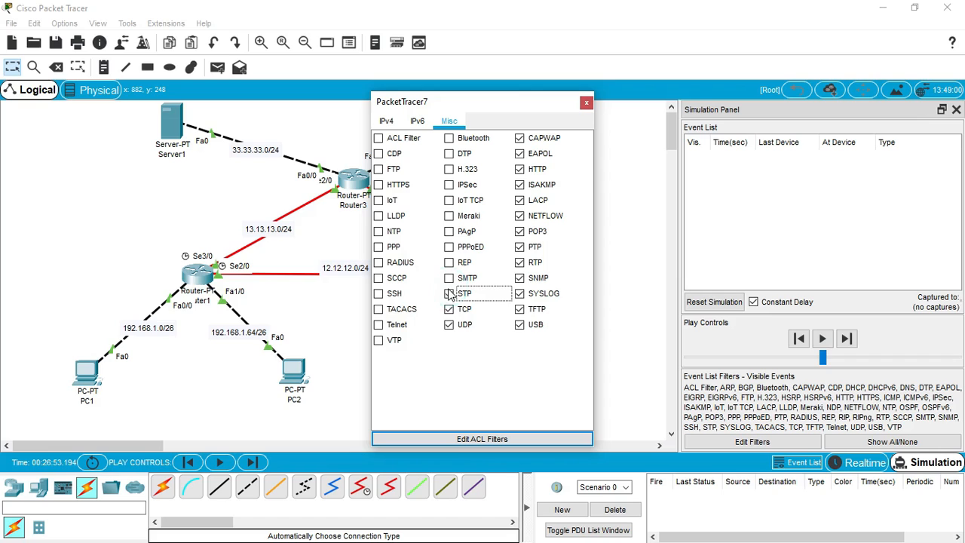
{"action": "left_click", "coordinate": [449, 309]}
{"action": "left_click", "coordinate": [449, 324]}
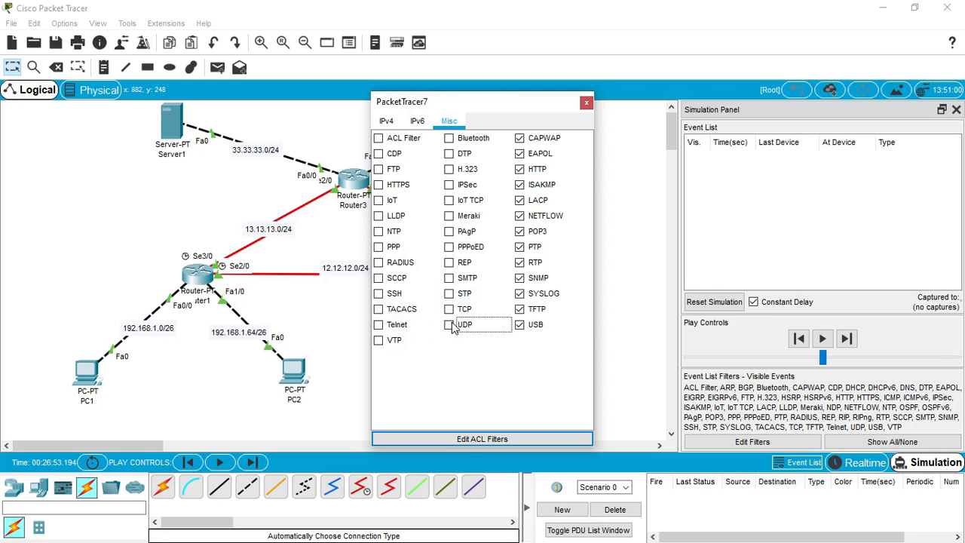
Step: Disable the miscellaneous filters CAPWAP, EAPOL, HTTP, ISAKMP, LACP, NETFLOW, POP3, PTP, RTP, SNMP, SYSLOG, TFTP and USB, and close the filter settings
{"action": "left_click", "coordinate": [520, 138]}
{"action": "left_click", "coordinate": [520, 153]}
{"action": "left_click", "coordinate": [520, 169]}
{"action": "left_click", "coordinate": [519, 199]}
{"action": "left_click", "coordinate": [520, 185]}
{"action": "left_click", "coordinate": [519, 215]}
{"action": "left_click", "coordinate": [519, 230]}
{"action": "left_click", "coordinate": [519, 246]}
{"action": "left_click", "coordinate": [519, 263]}
{"action": "left_click", "coordinate": [520, 277]}
{"action": "left_click", "coordinate": [520, 293]}
{"action": "left_click", "coordinate": [520, 309]}
{"action": "left_click", "coordinate": [519, 331]}
{"action": "left_click", "coordinate": [386, 121]}
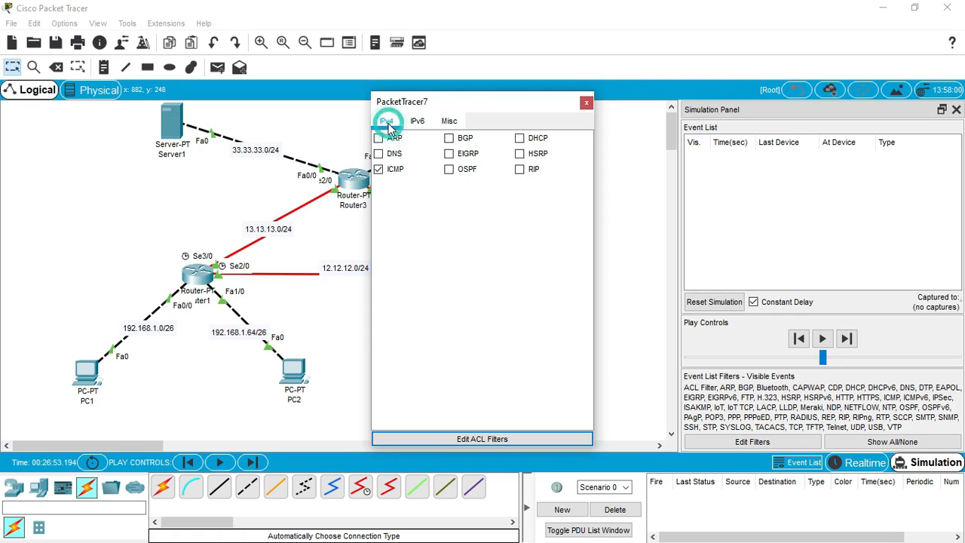
{"action": "left_click", "coordinate": [586, 103]}
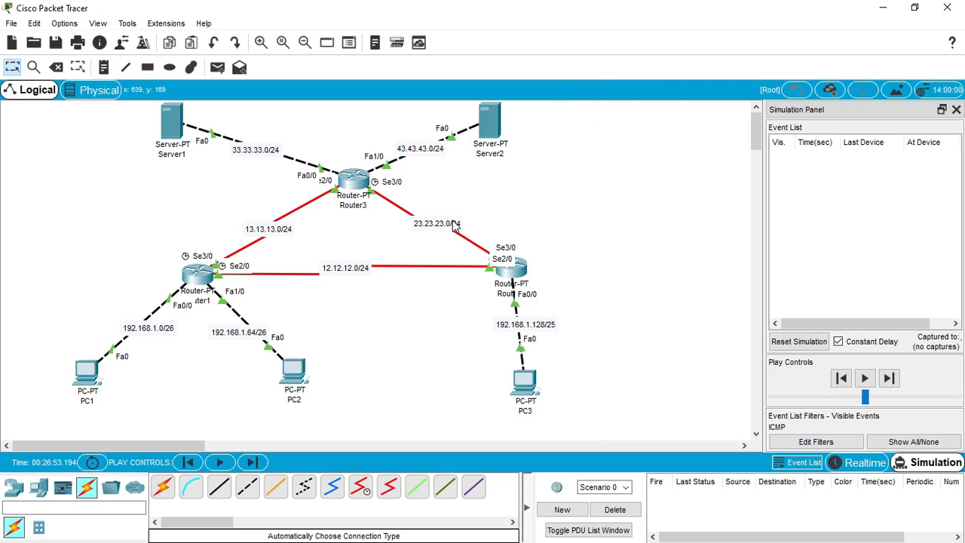
Step: Switch to PowerPoint to check the list of simple PDU tests, and return to Packet Tracer
{"action": "key", "text": "super"}
{"action": "left_click", "coordinate": [397, 534]}
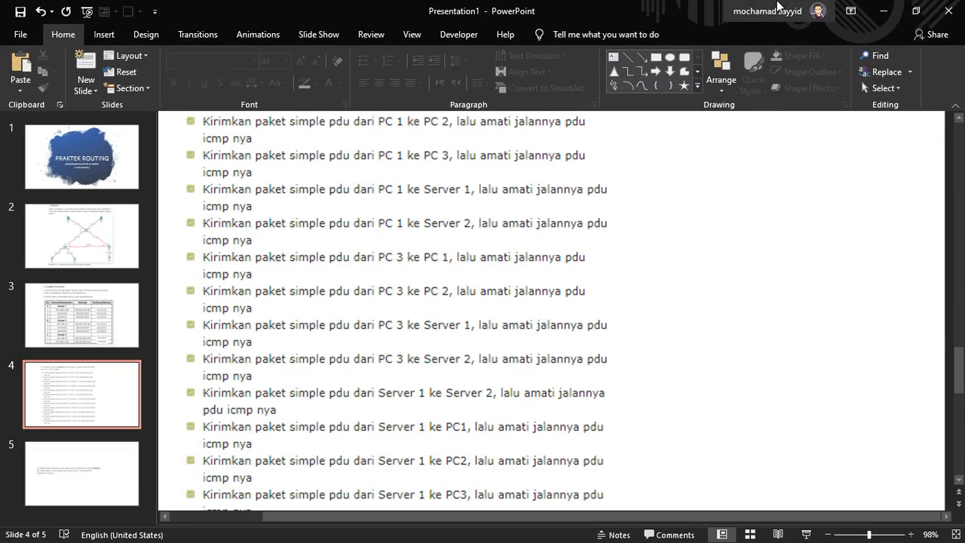
{"action": "left_click", "coordinate": [885, 8]}
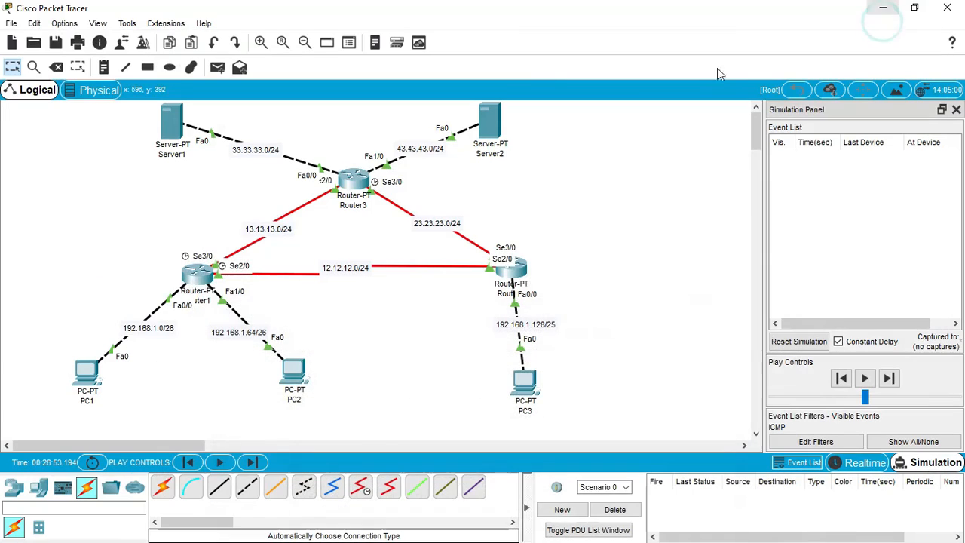
Step: Try to send a simple PDU from PC1 to PC2, advancing the simulation event by event, and delete the scenario
{"action": "left_click", "coordinate": [217, 67]}
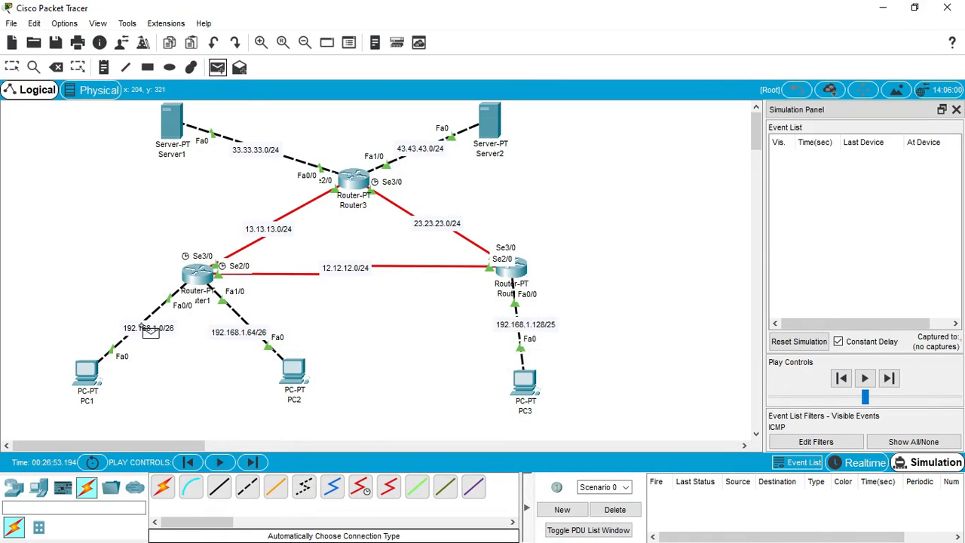
{"action": "left_click", "coordinate": [85, 376]}
{"action": "left_click", "coordinate": [295, 373]}
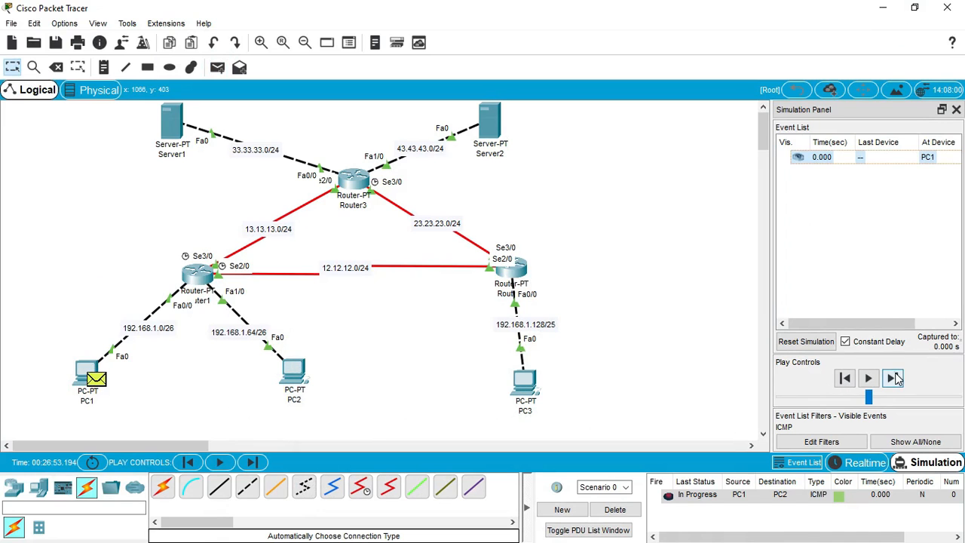
{"action": "left_click", "coordinate": [892, 378]}
{"action": "left_click", "coordinate": [893, 379]}
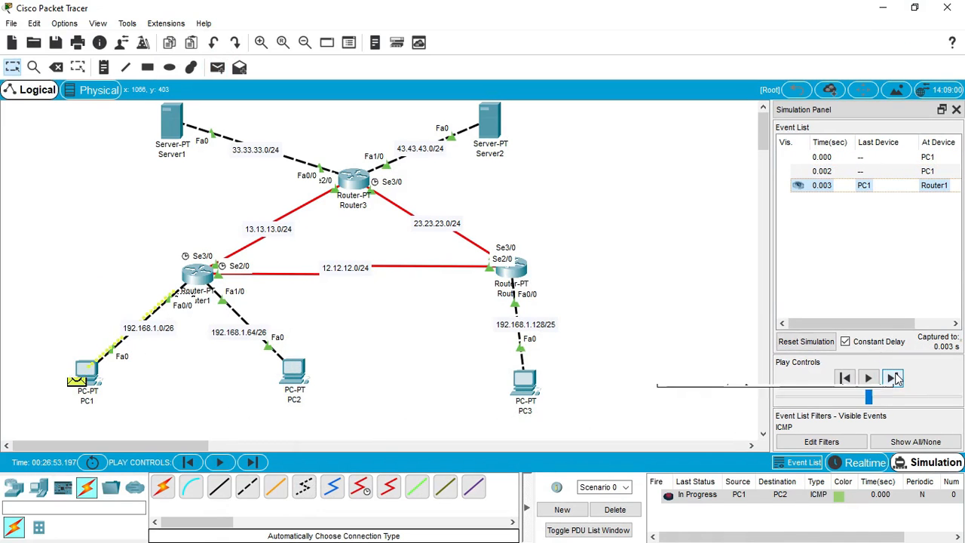
{"action": "left_click", "coordinate": [893, 378]}
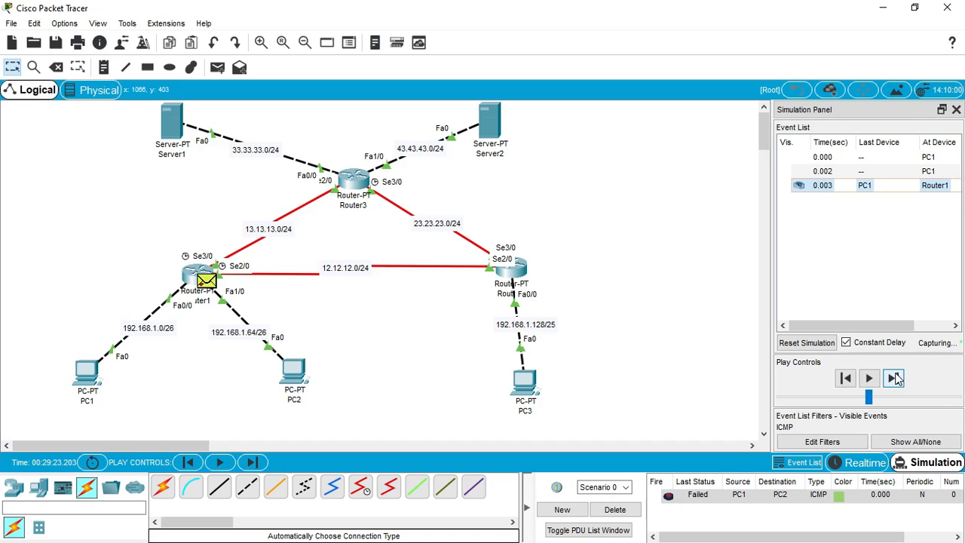
{"action": "left_click", "coordinate": [615, 510]}
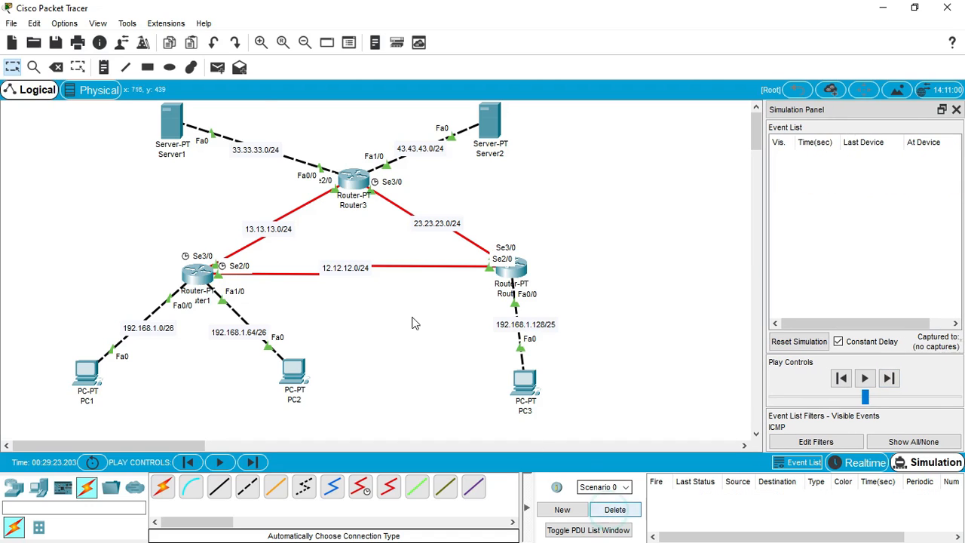
Step: Send a simple PDU from PC1 to PC2, advance the simulation event by event through the reply to PC1, and delete the scenario
{"action": "left_click", "coordinate": [217, 68]}
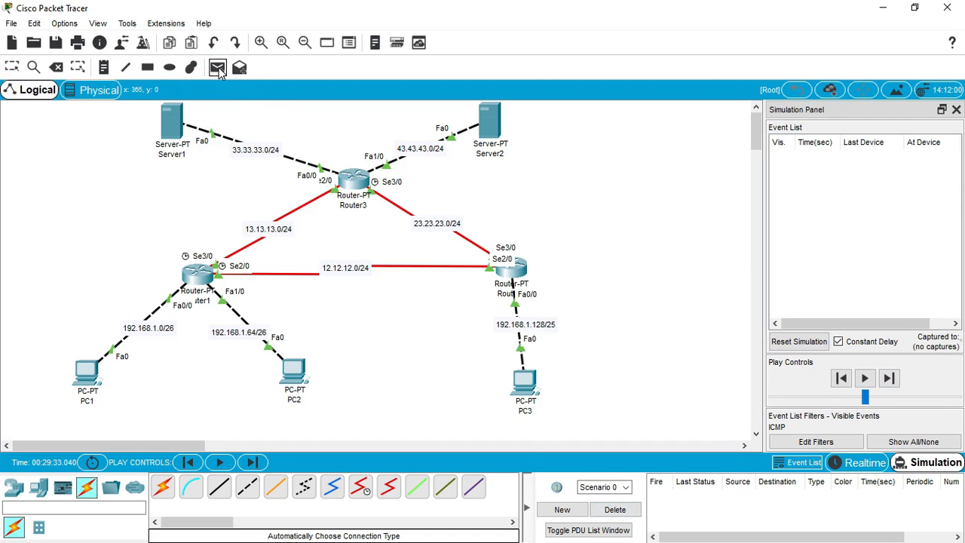
{"action": "left_click", "coordinate": [86, 371]}
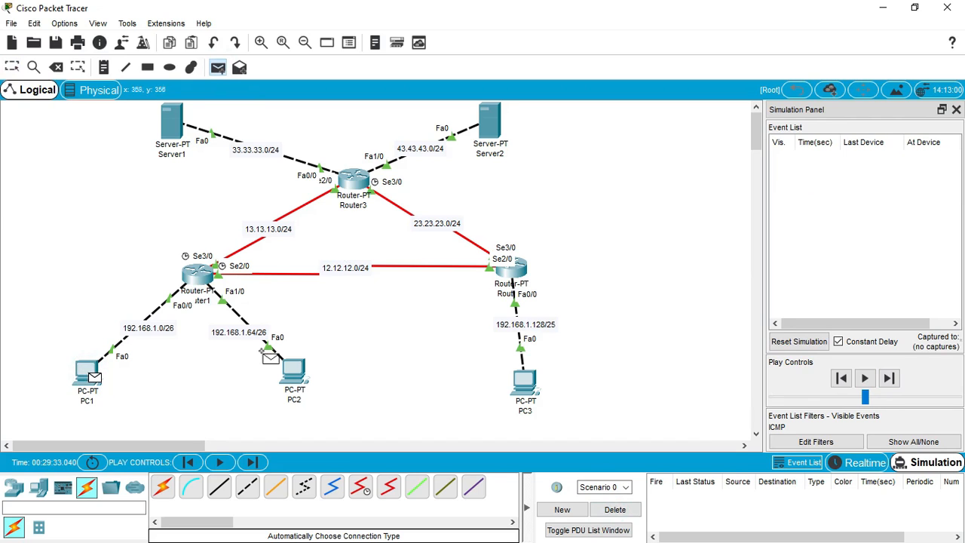
{"action": "left_click", "coordinate": [296, 371]}
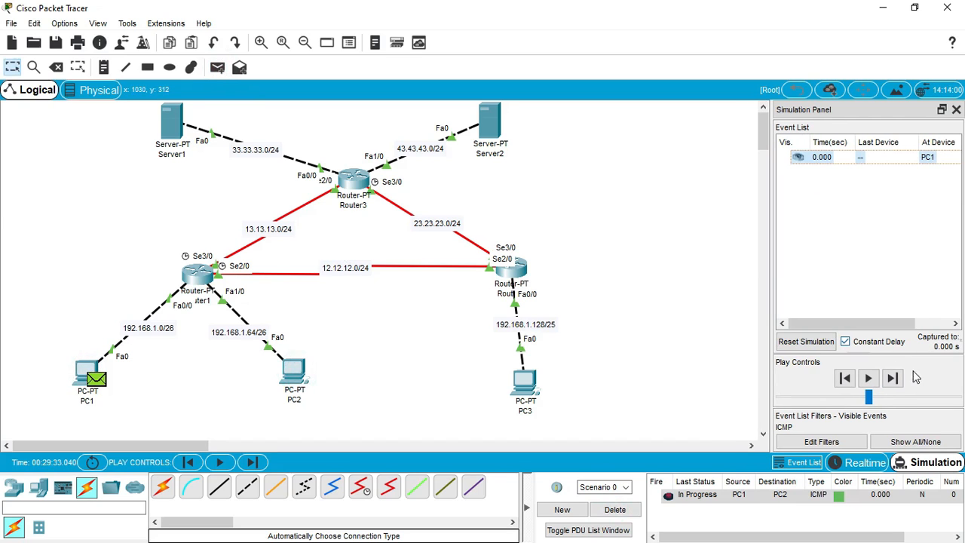
{"action": "left_click", "coordinate": [897, 380]}
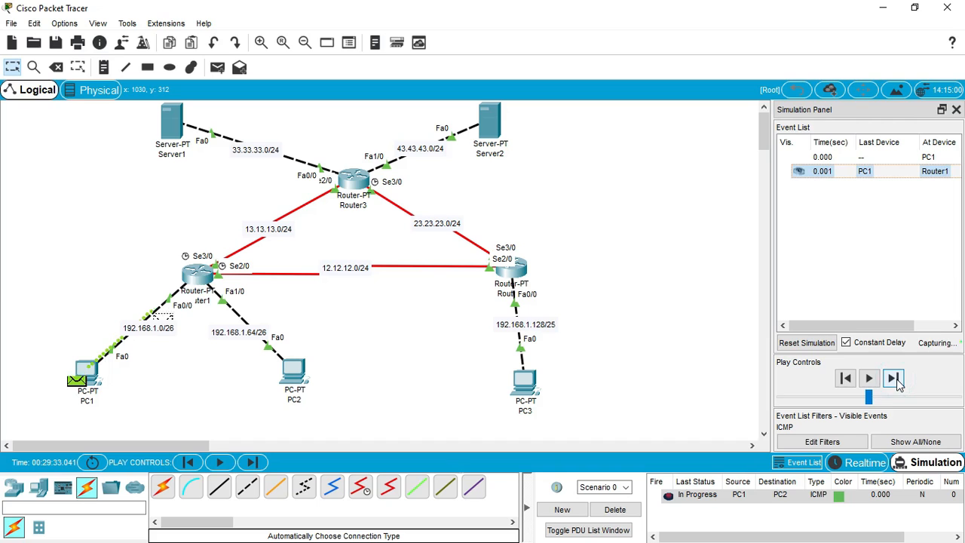
{"action": "left_click", "coordinate": [897, 380]}
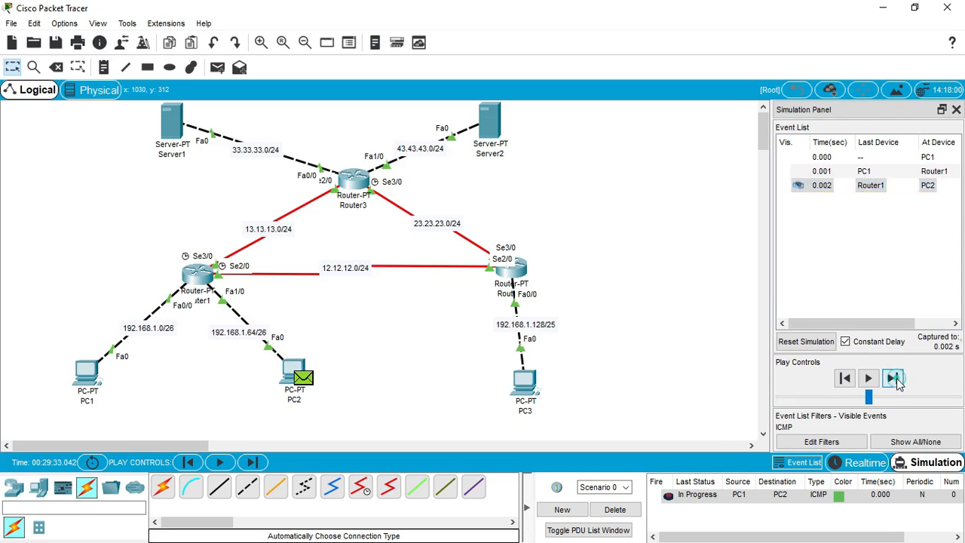
{"action": "left_click", "coordinate": [897, 382]}
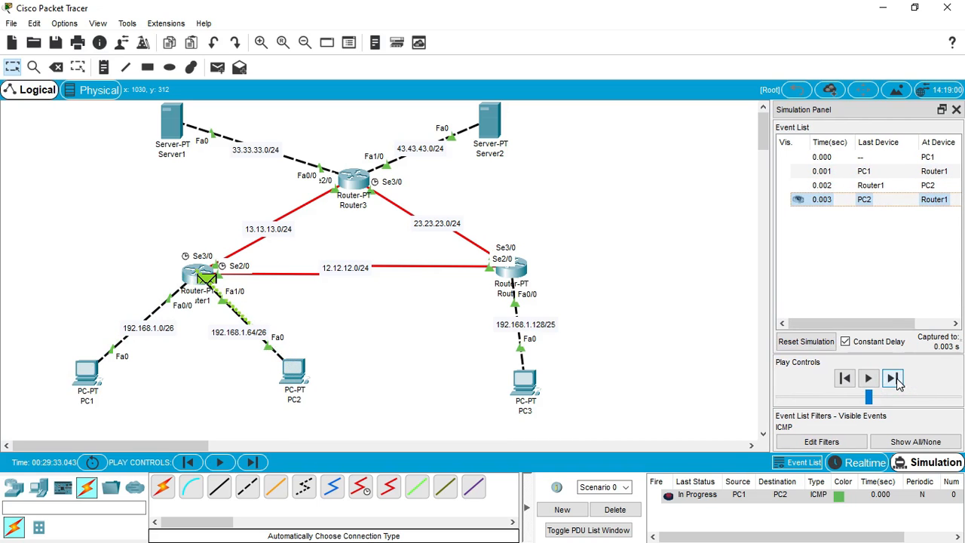
{"action": "left_click", "coordinate": [897, 380]}
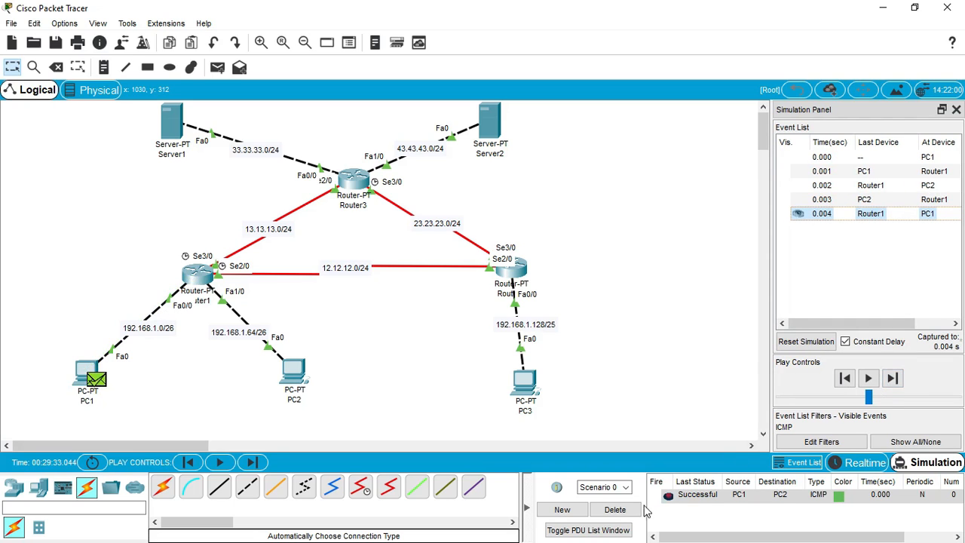
{"action": "left_click", "coordinate": [615, 510]}
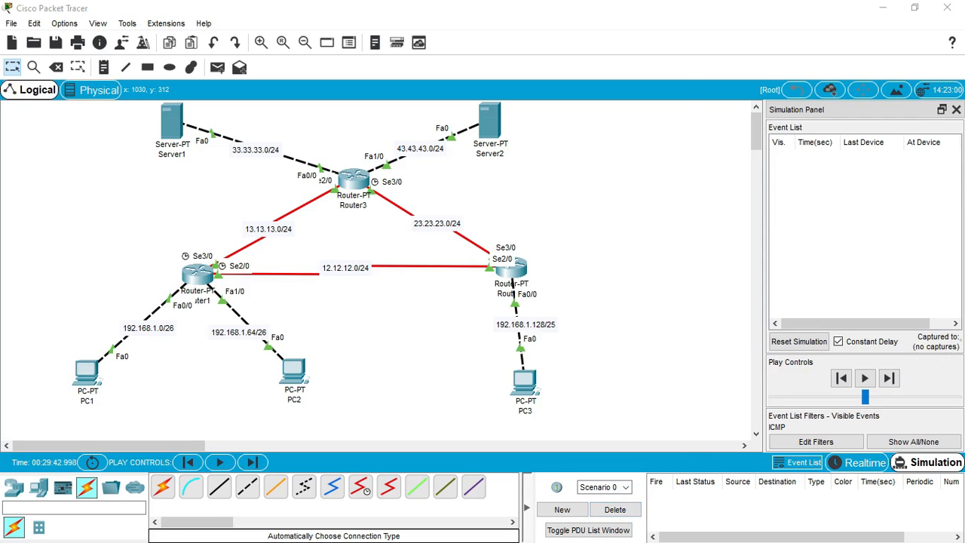
Step: Switch to PowerPoint to check the test that follows PC1 to PC2, and return to Packet Tracer
{"action": "key", "text": "super"}
{"action": "left_click", "coordinate": [396, 529]}
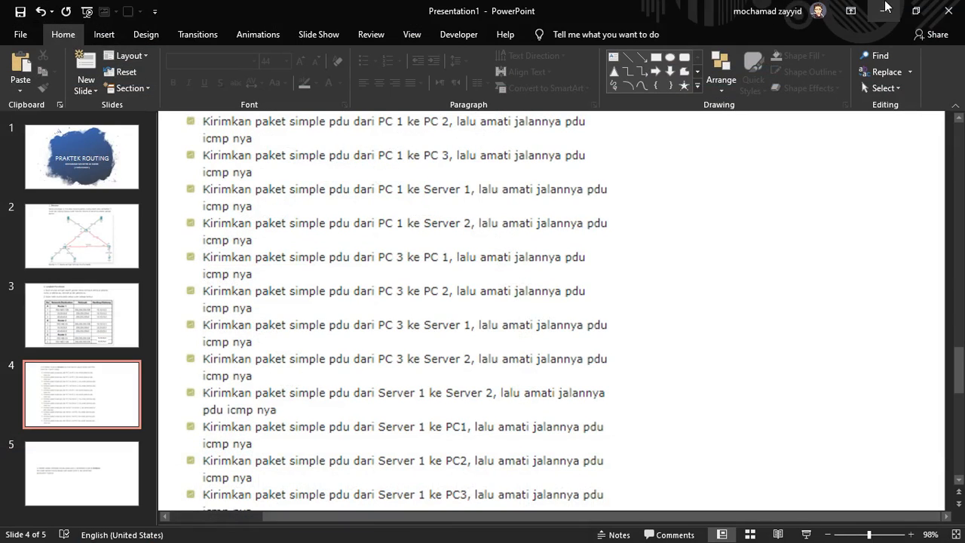
{"action": "left_click", "coordinate": [886, 9]}
Step: Try to send a simple PDU from PC1 to PC3, advancing the simulation as far as Router2, and delete the scenario
{"action": "left_click", "coordinate": [217, 67]}
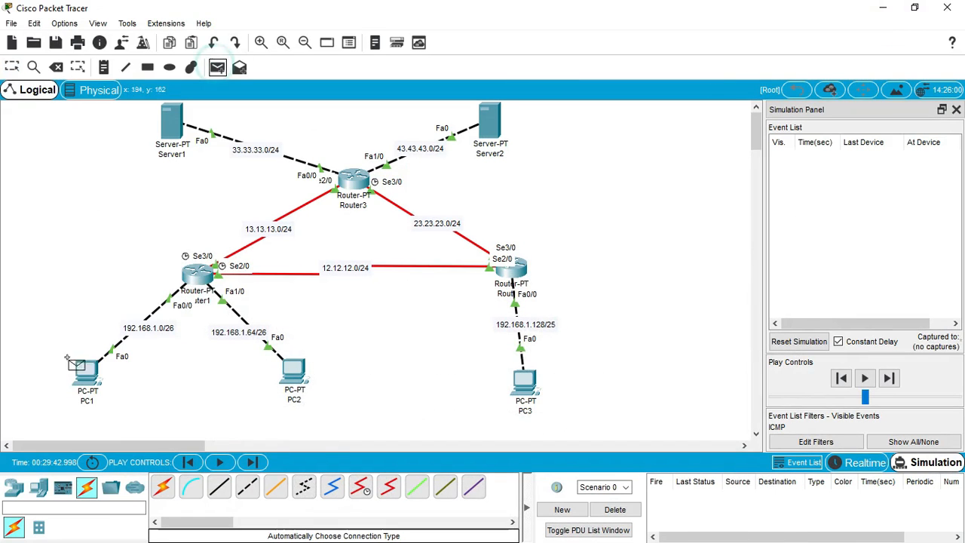
{"action": "left_click", "coordinate": [92, 373]}
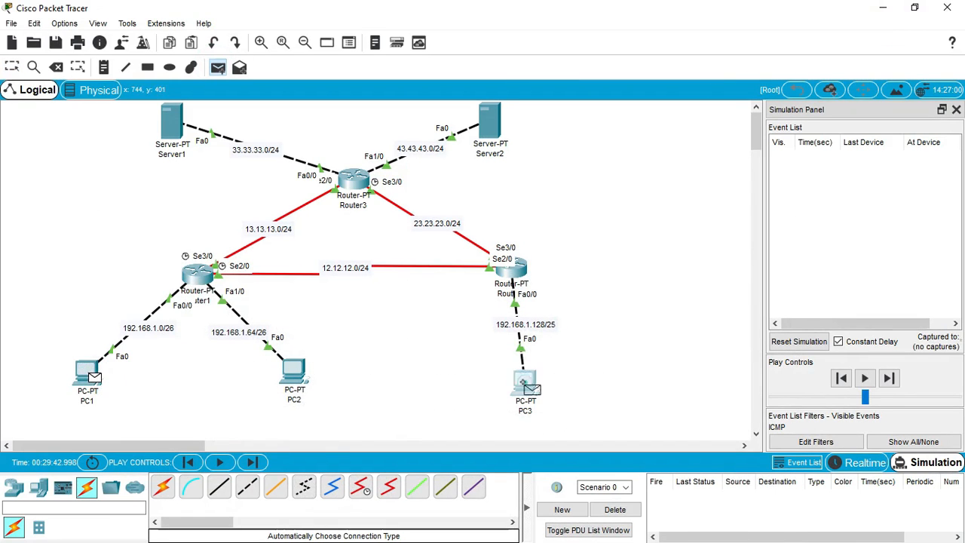
{"action": "left_click", "coordinate": [524, 383]}
{"action": "left_click", "coordinate": [892, 377]}
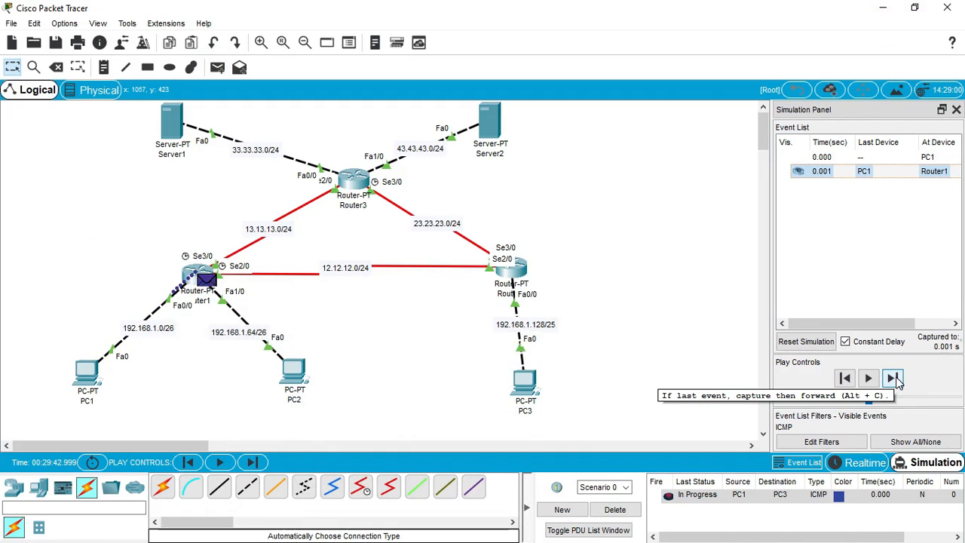
{"action": "left_click", "coordinate": [892, 377]}
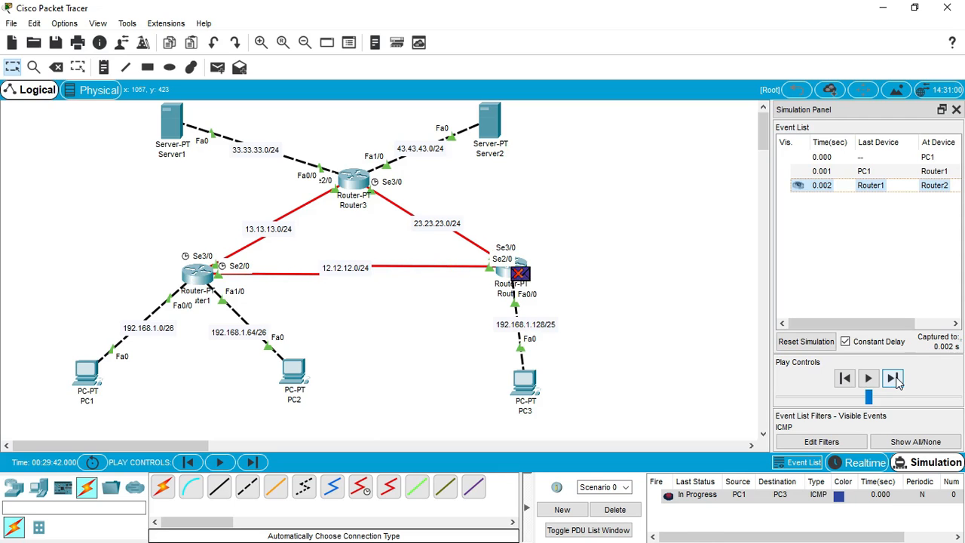
{"action": "left_click", "coordinate": [615, 509]}
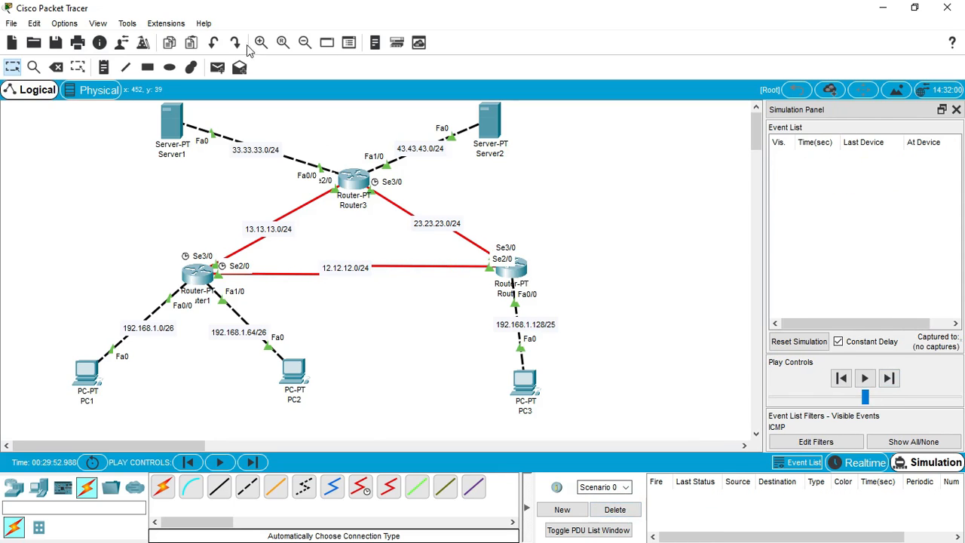
Step: Send a simple PDU from PC1 to PC3, advance the simulation event by event through the reply to PC1, and delete the scenario
{"action": "left_click", "coordinate": [218, 68]}
{"action": "left_click", "coordinate": [89, 373]}
{"action": "left_click", "coordinate": [517, 387]}
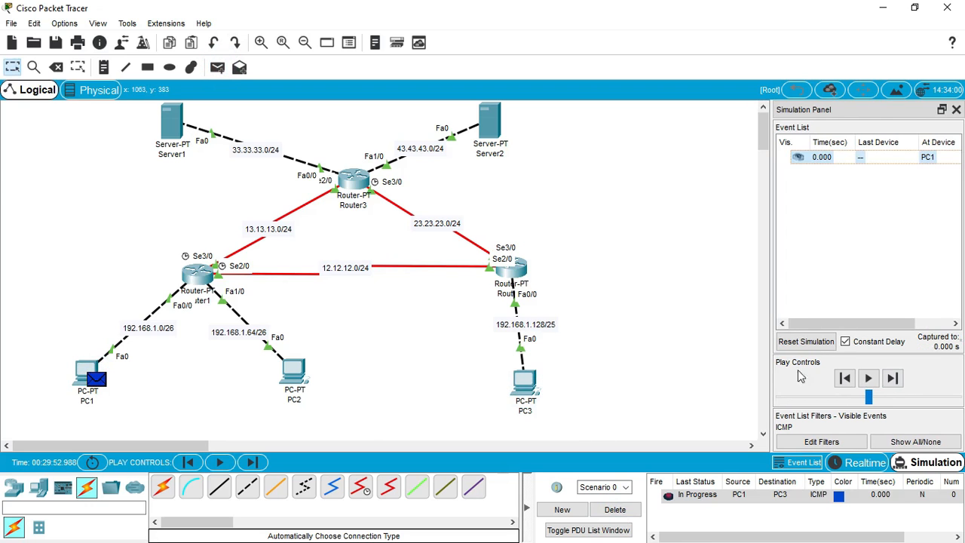
{"action": "left_click", "coordinate": [892, 378]}
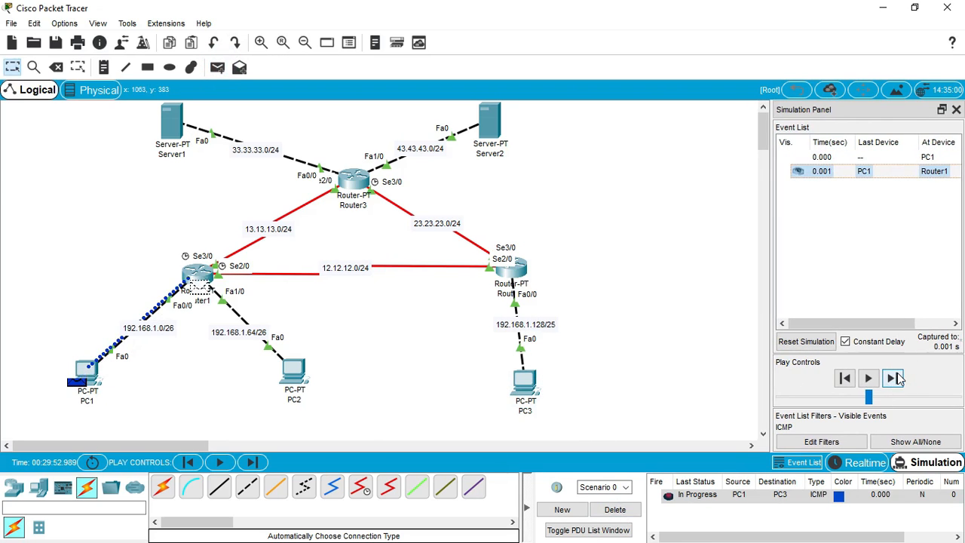
{"action": "left_click", "coordinate": [893, 377]}
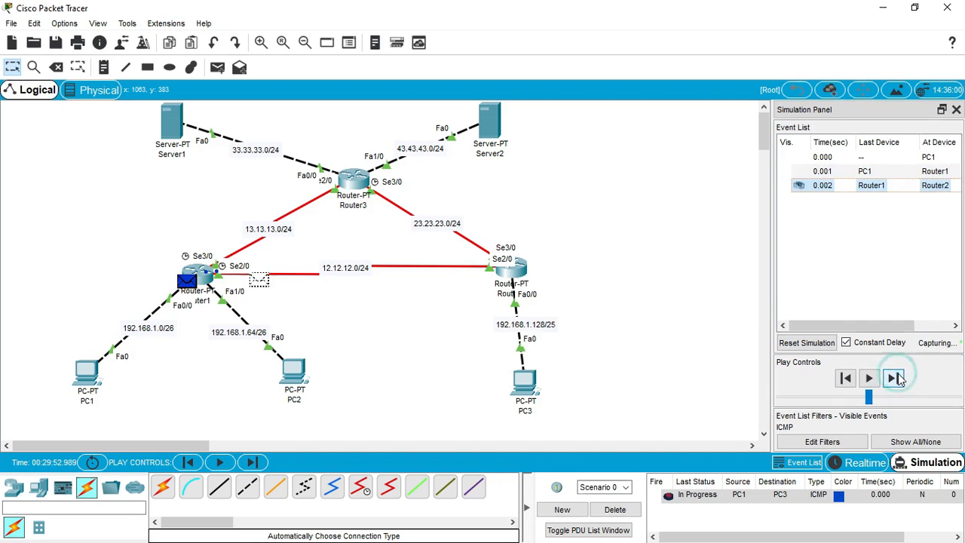
{"action": "left_click", "coordinate": [893, 377]}
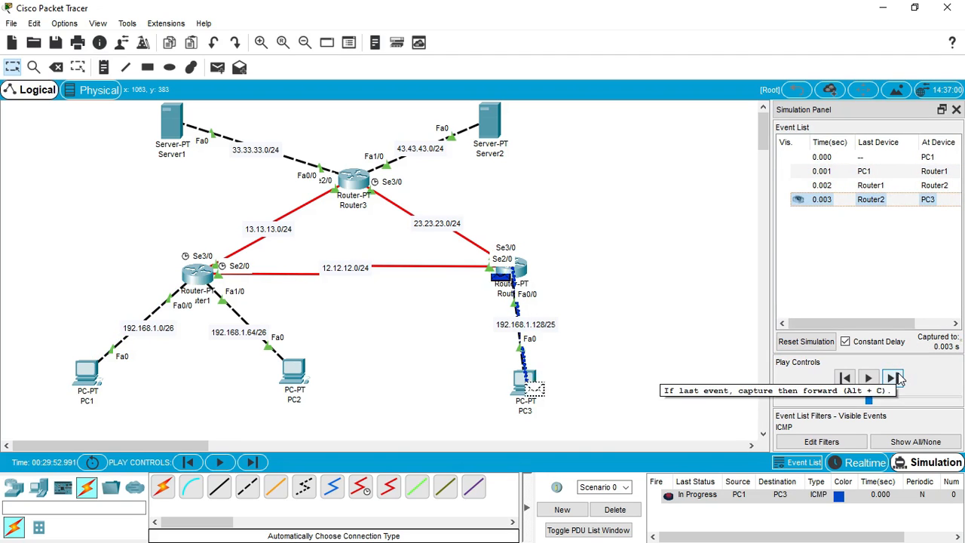
{"action": "left_click", "coordinate": [894, 378]}
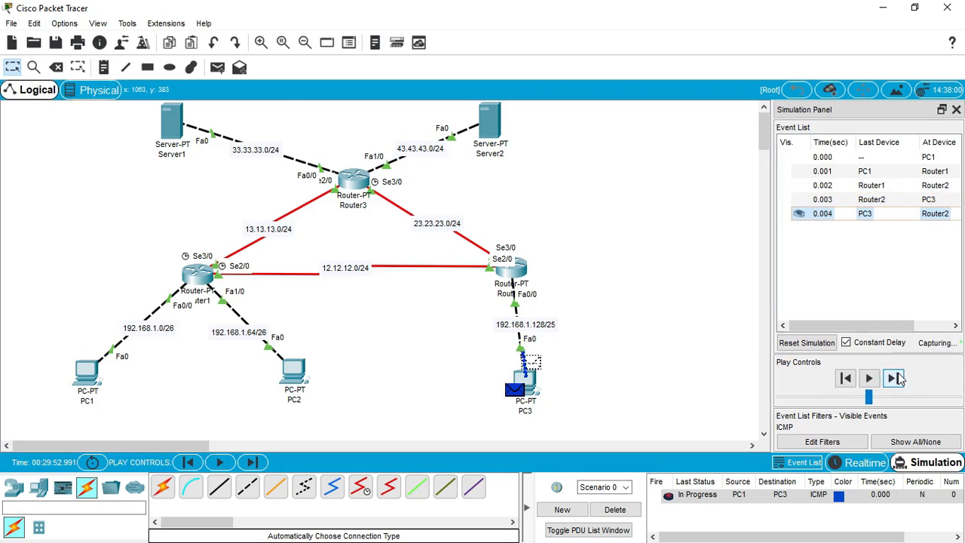
{"action": "left_click", "coordinate": [894, 379]}
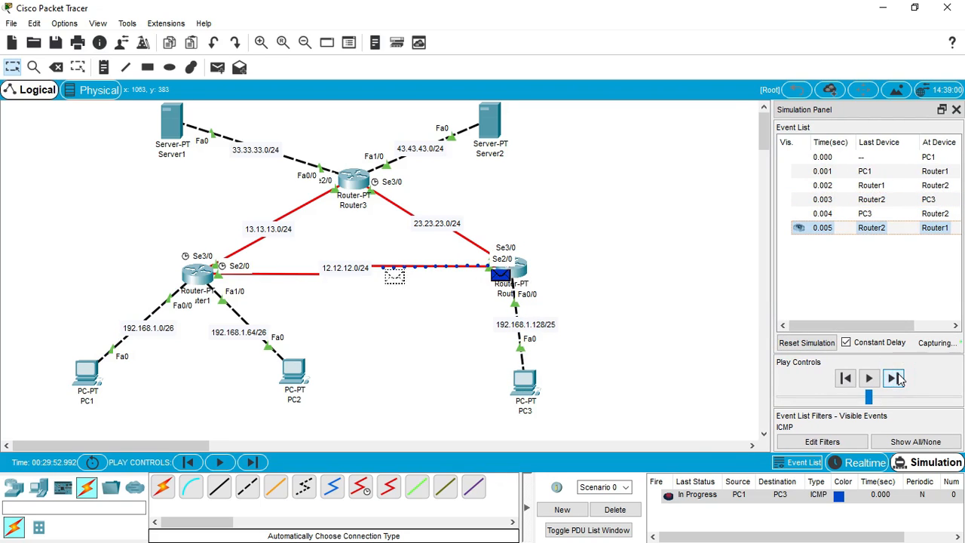
{"action": "left_click", "coordinate": [894, 378]}
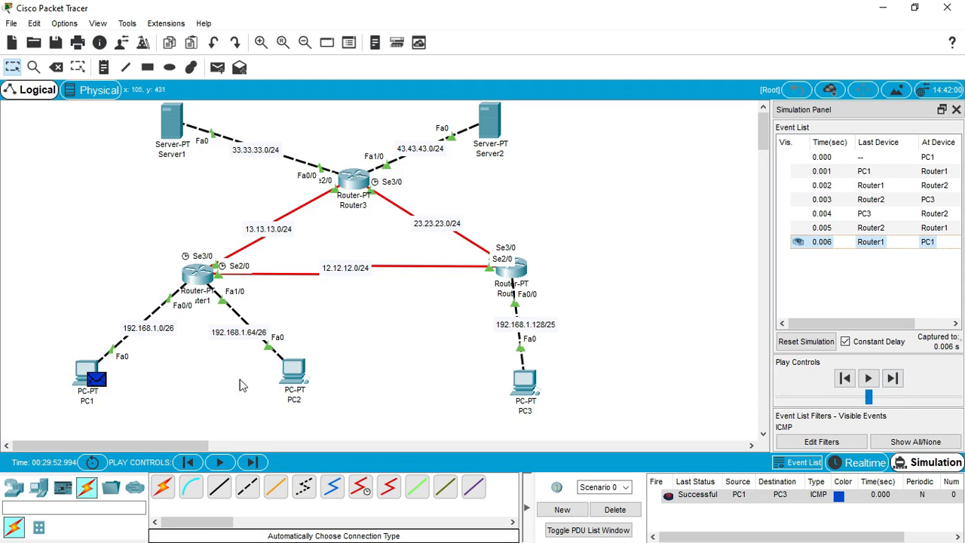
{"action": "left_click", "coordinate": [615, 510]}
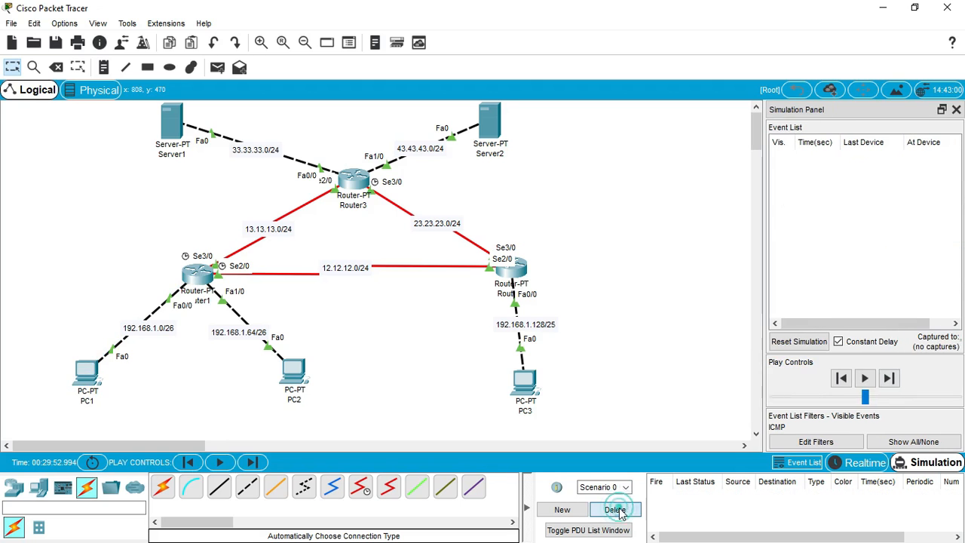
Step: Switch to PowerPoint to check the test that follows PC1 to PC3, and return to Packet Tracer
{"action": "key", "text": "super"}
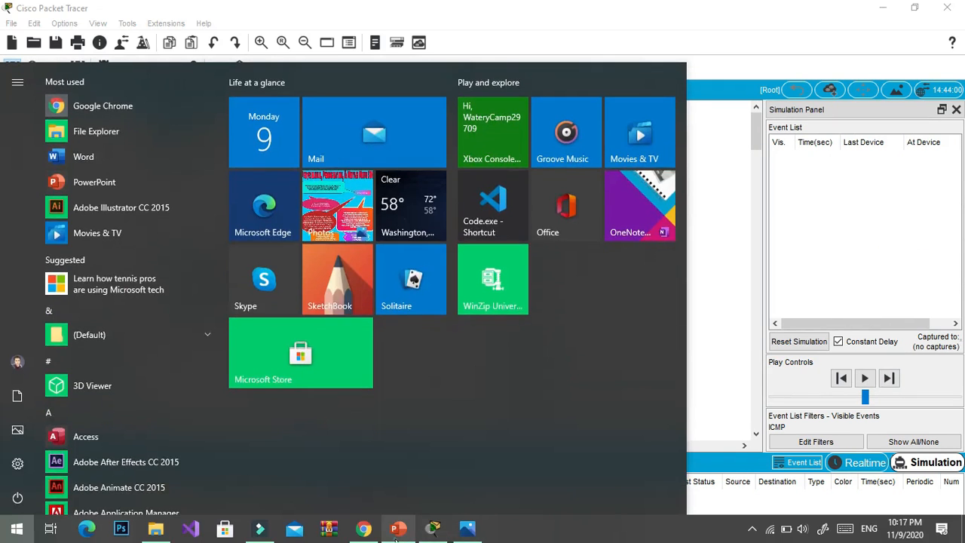
{"action": "left_click", "coordinate": [395, 530]}
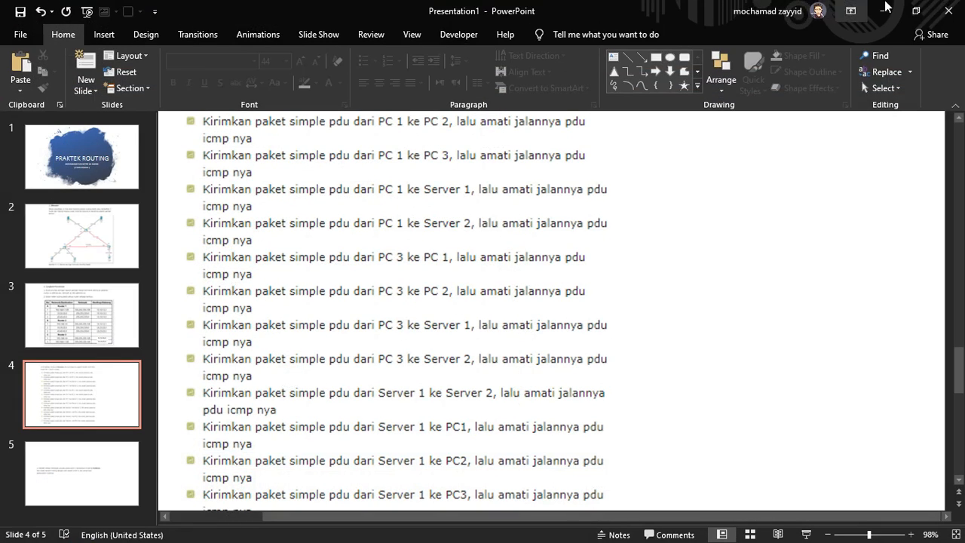
{"action": "left_click", "coordinate": [882, 12]}
Step: Try to send a simple PDU from PC1 to Server1, advancing the simulation as far as Router3, and delete the scenario
{"action": "left_click", "coordinate": [217, 68]}
{"action": "left_click", "coordinate": [88, 373]}
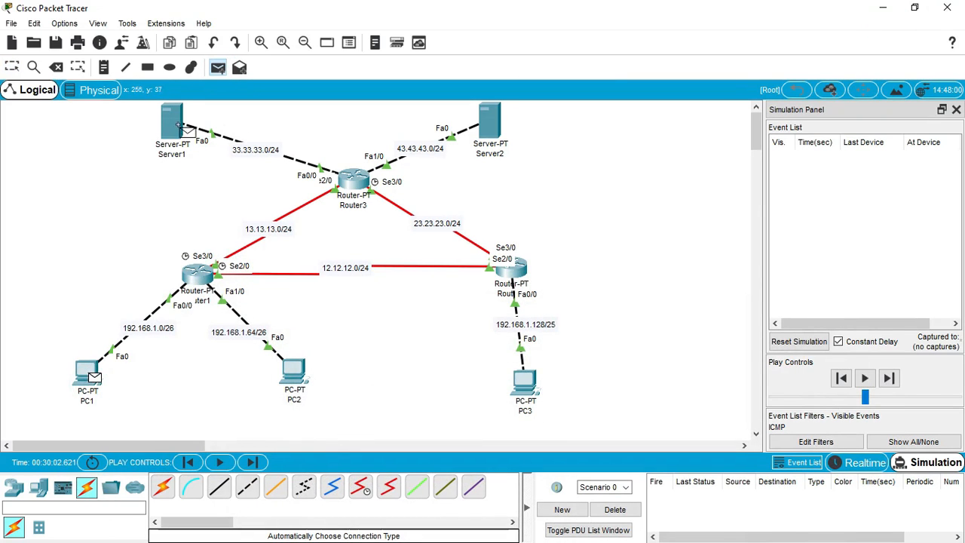
{"action": "left_click", "coordinate": [178, 127]}
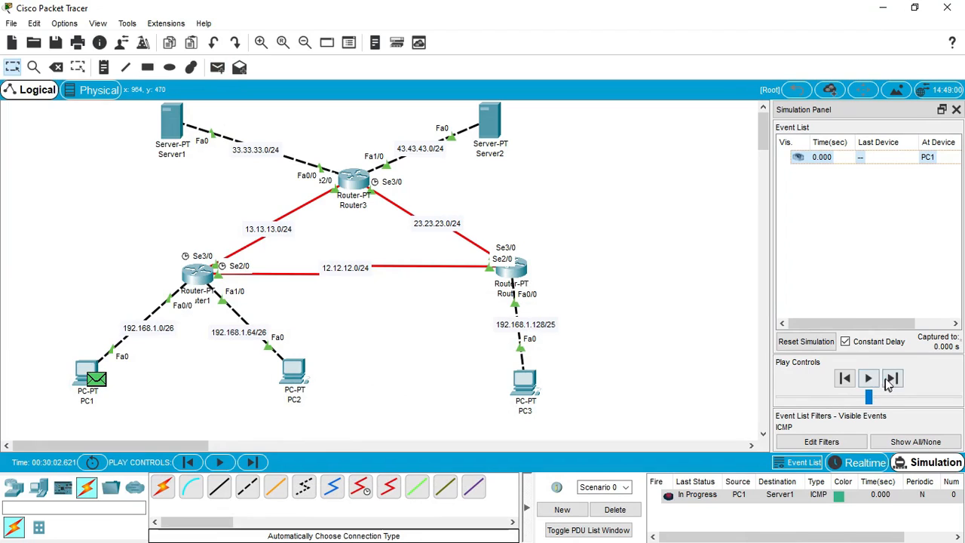
{"action": "left_click", "coordinate": [891, 378]}
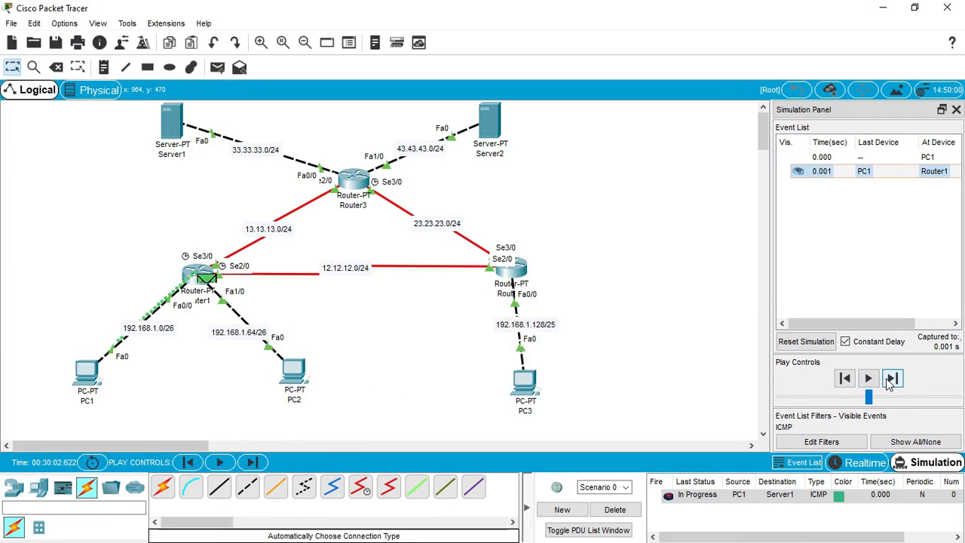
{"action": "left_click", "coordinate": [890, 378]}
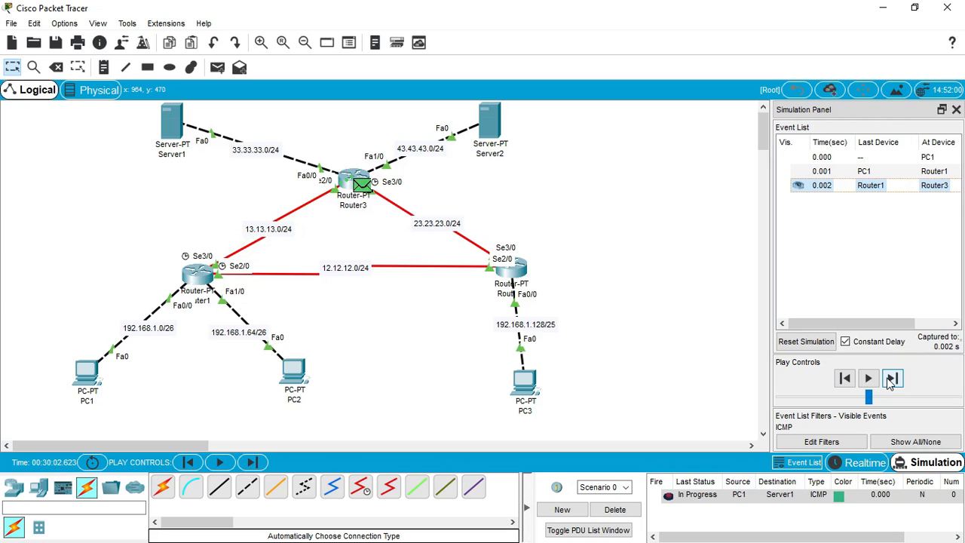
{"action": "left_click", "coordinate": [615, 510]}
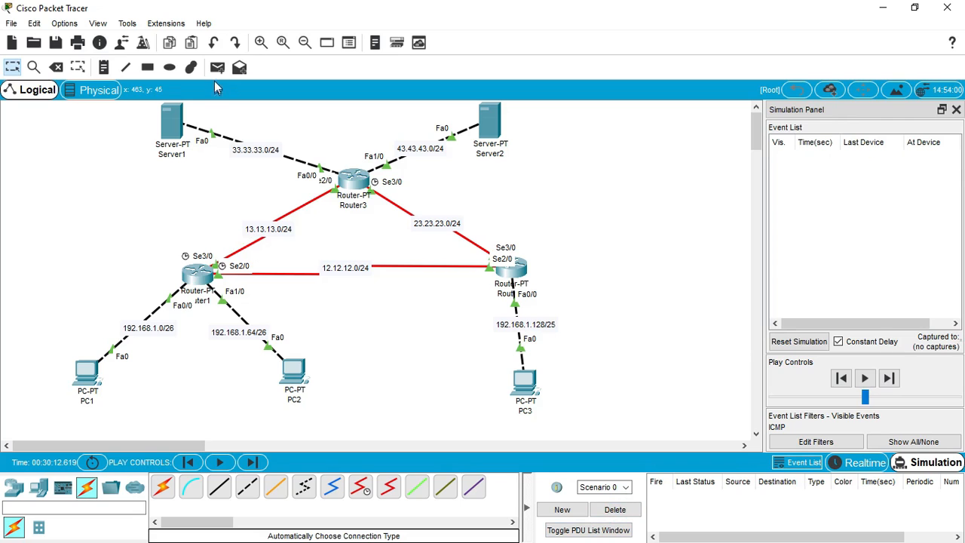
Step: Send a simple PDU from PC1 to Server1, advance the simulation event by event through the reply to PC1, and delete the scenario
{"action": "left_click", "coordinate": [217, 67]}
{"action": "left_click", "coordinate": [87, 372]}
{"action": "left_click", "coordinate": [172, 119]}
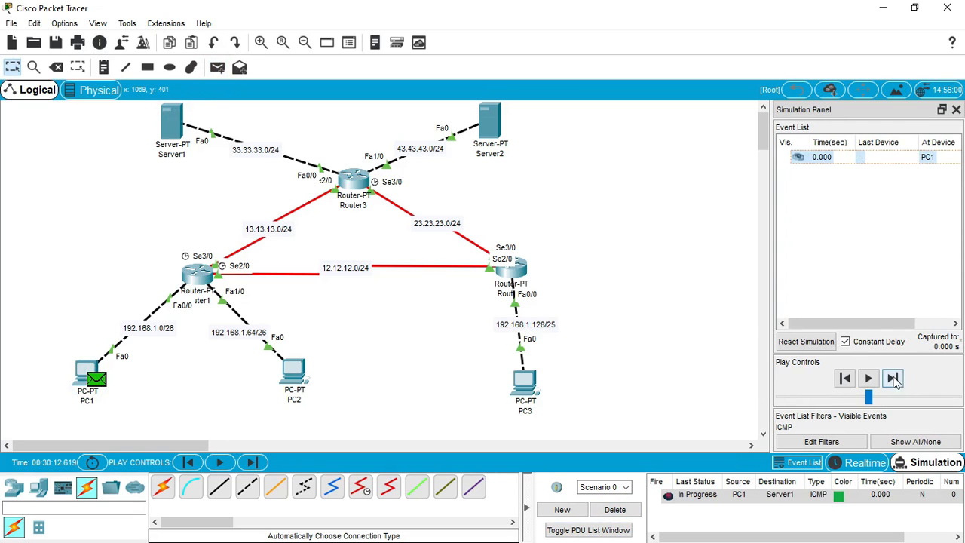
{"action": "left_click", "coordinate": [893, 380]}
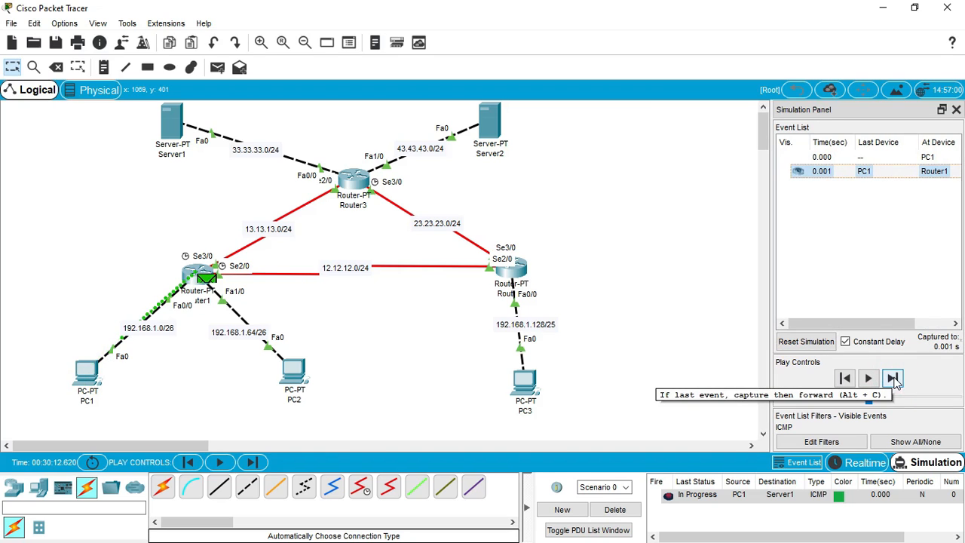
{"action": "left_click", "coordinate": [893, 380]}
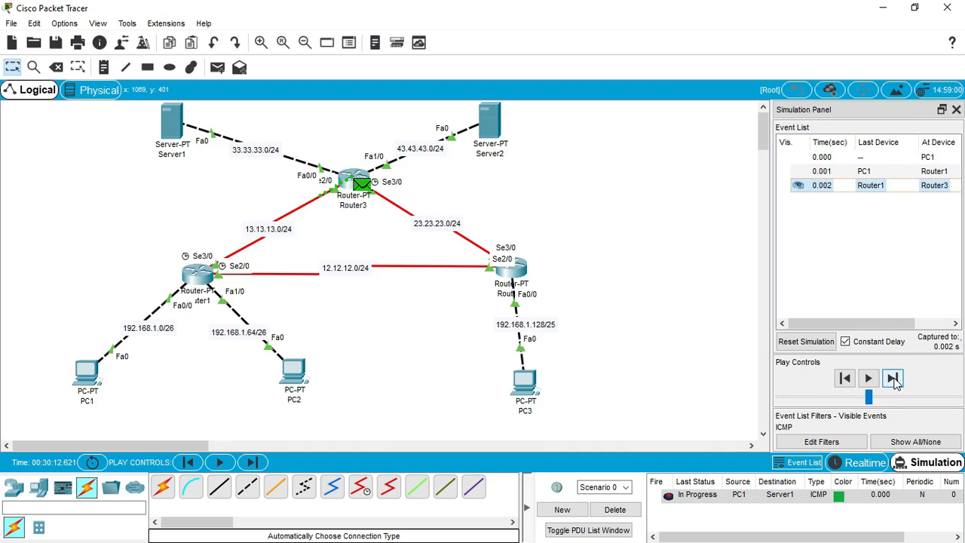
{"action": "left_click", "coordinate": [893, 379]}
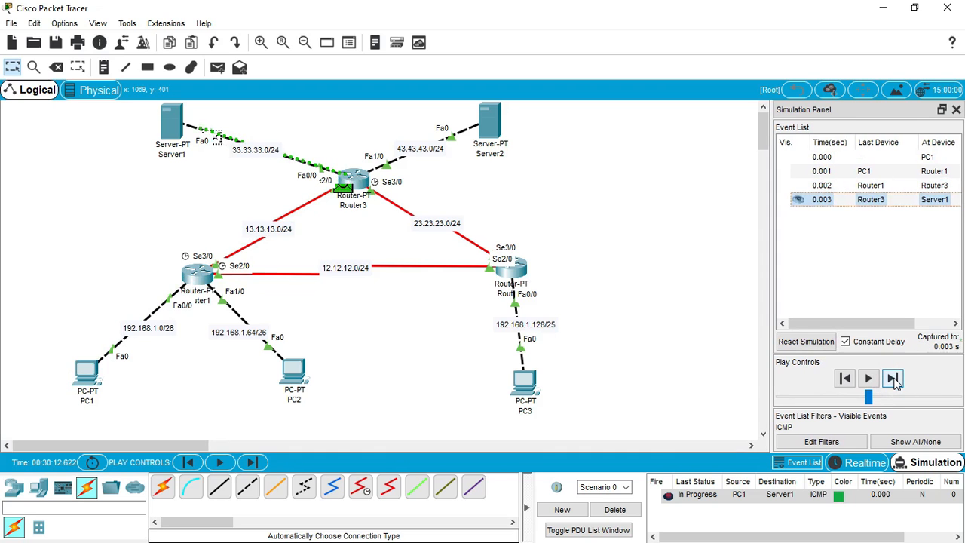
{"action": "left_click", "coordinate": [893, 379]}
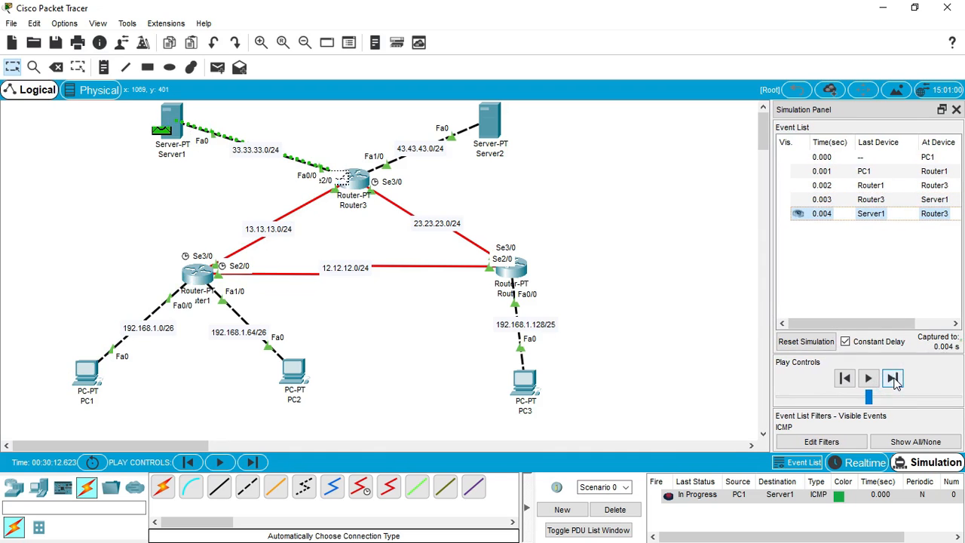
{"action": "left_click", "coordinate": [893, 379]}
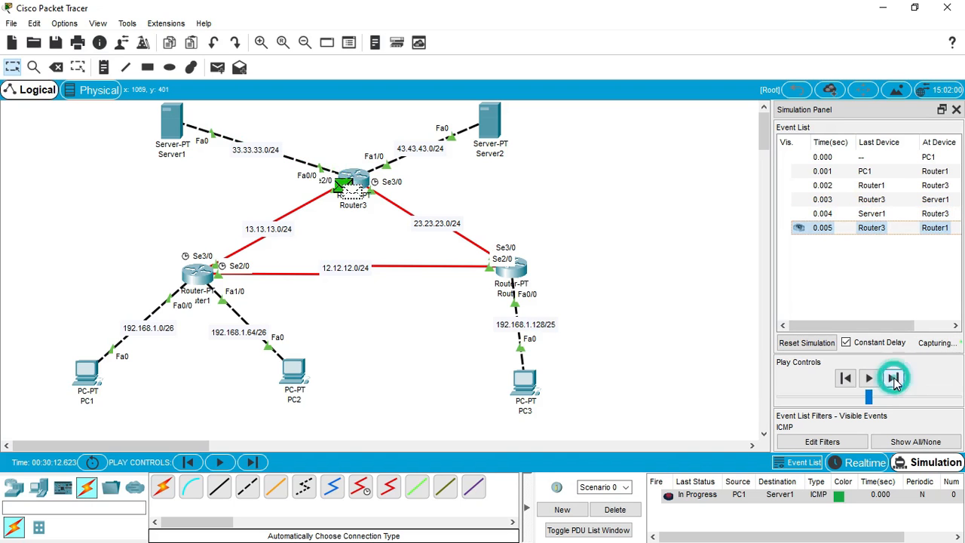
{"action": "left_click", "coordinate": [892, 380]}
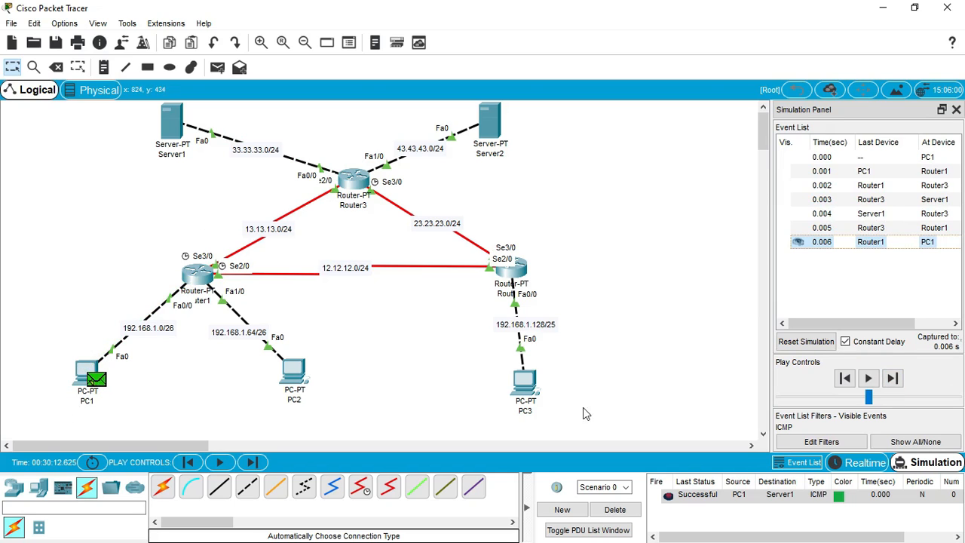
{"action": "left_click", "coordinate": [614, 510]}
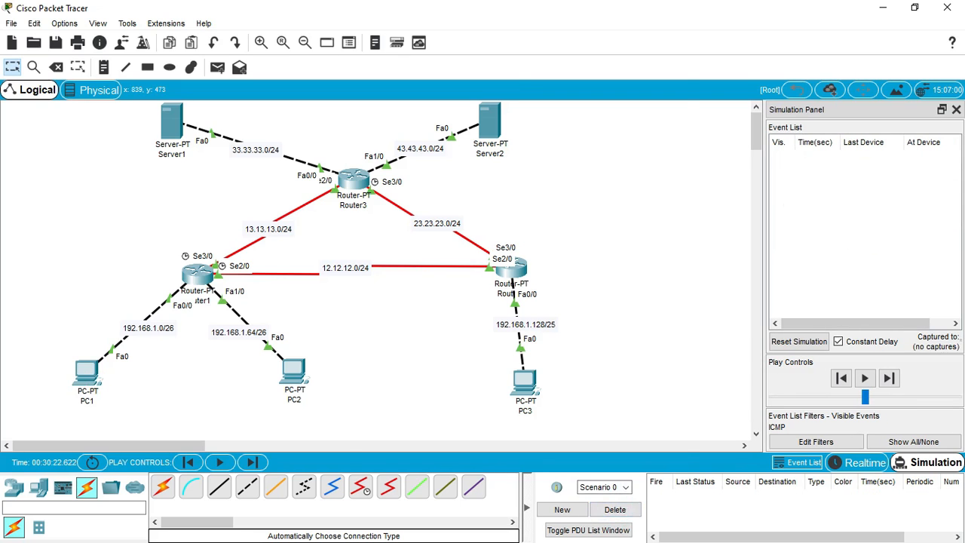
Step: Switch to PowerPoint to check the test that follows PC1 to Server1, and return to Packet Tracer
{"action": "key", "text": "super"}
{"action": "left_click", "coordinate": [398, 529]}
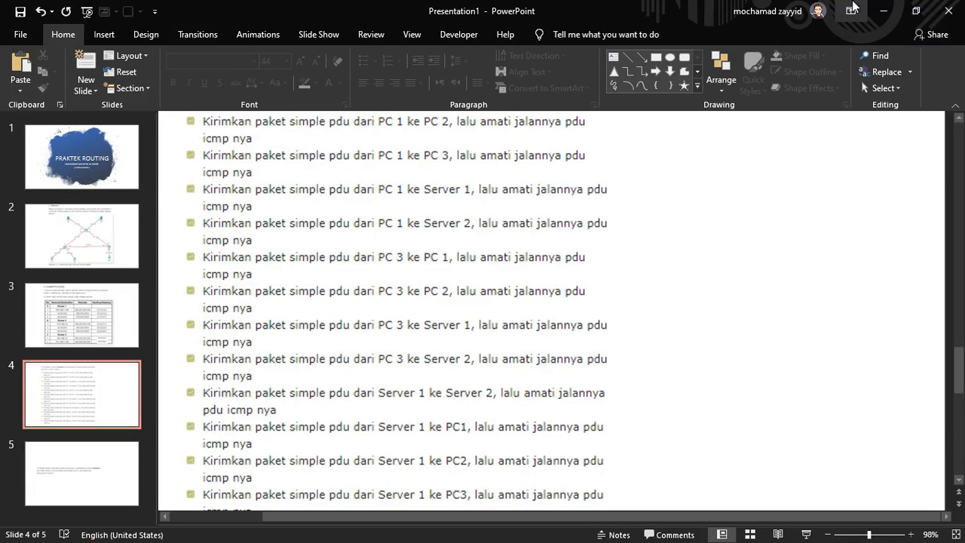
{"action": "left_click", "coordinate": [883, 10]}
Step: Try to send a simple PDU from PC1 to Server2, advancing the simulation as far as Router3, and delete the scenario
{"action": "left_click", "coordinate": [217, 67]}
{"action": "left_click", "coordinate": [89, 372]}
{"action": "left_click", "coordinate": [502, 118]}
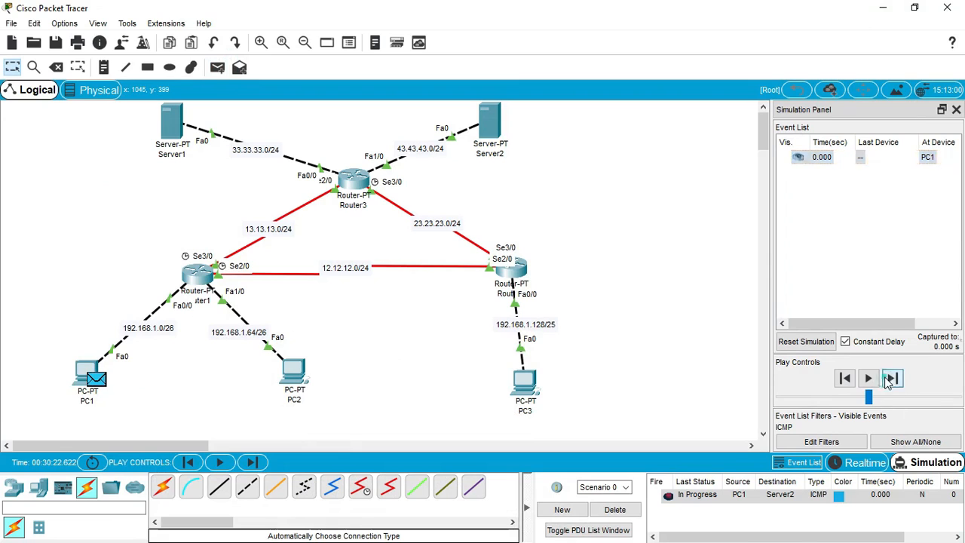
{"action": "left_click", "coordinate": [890, 379]}
{"action": "left_click", "coordinate": [892, 379]}
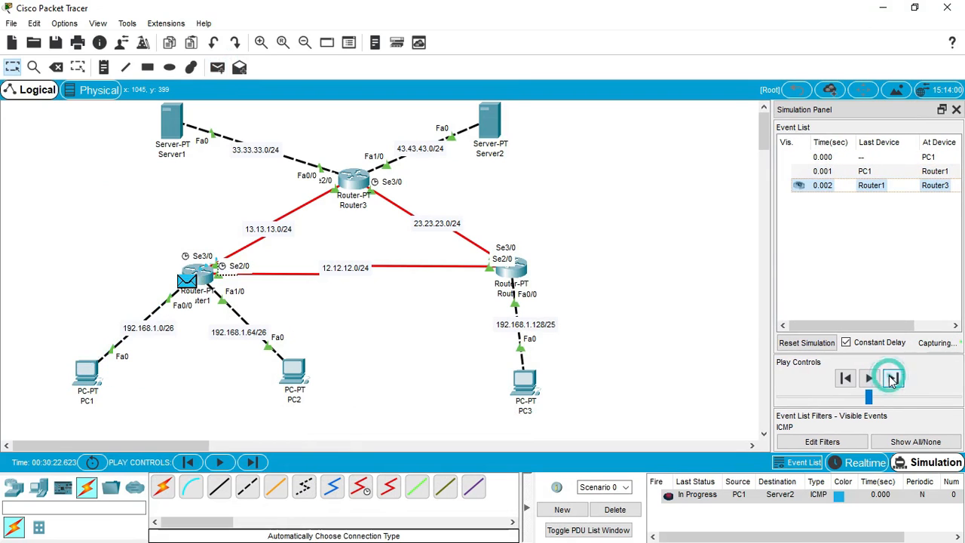
{"action": "left_click", "coordinate": [892, 379]}
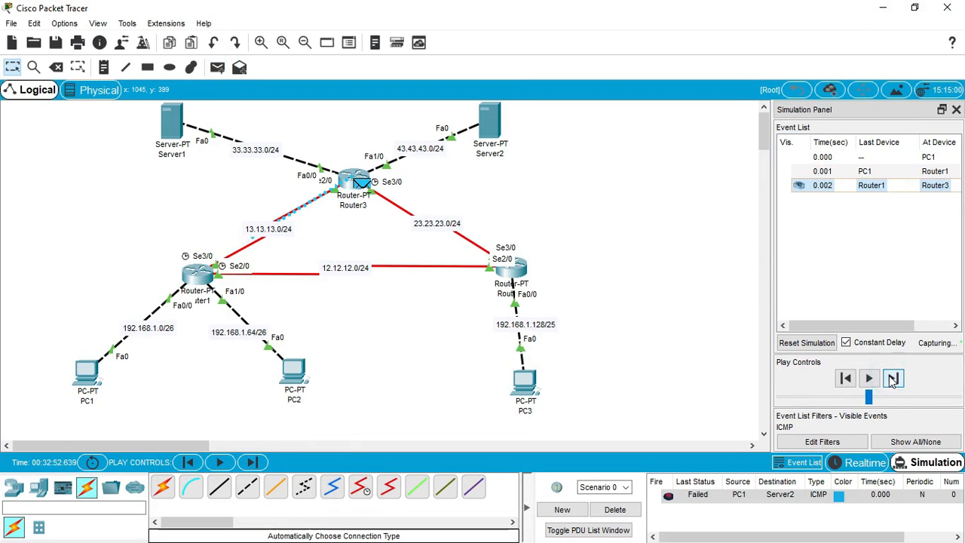
{"action": "left_click", "coordinate": [615, 509]}
Step: Send a simple PDU from PC1 to Server2, advance the simulation event by event through the reply to PC1, and delete the scenario
{"action": "left_click", "coordinate": [217, 67]}
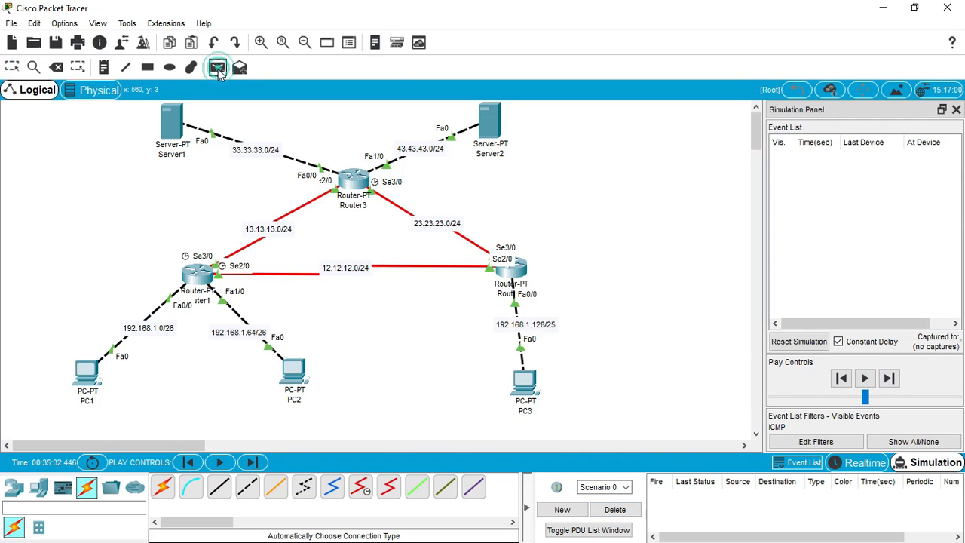
{"action": "left_click", "coordinate": [86, 370]}
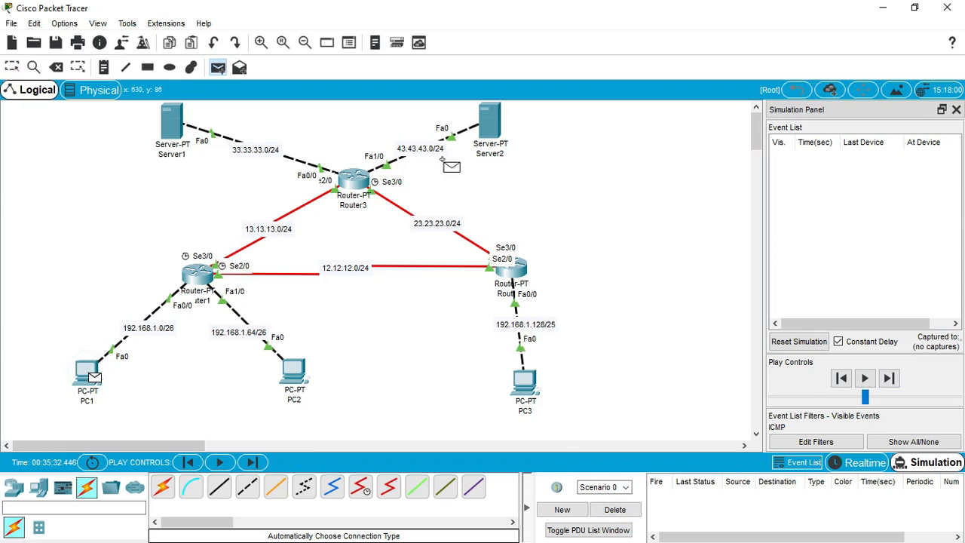
{"action": "left_click", "coordinate": [489, 138]}
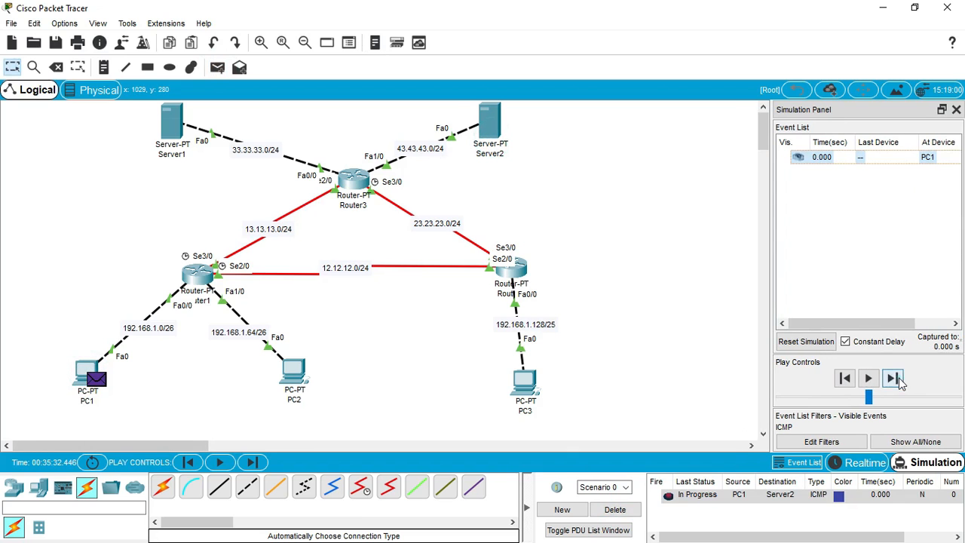
{"action": "left_click", "coordinate": [896, 380]}
{"action": "left_click", "coordinate": [896, 379]}
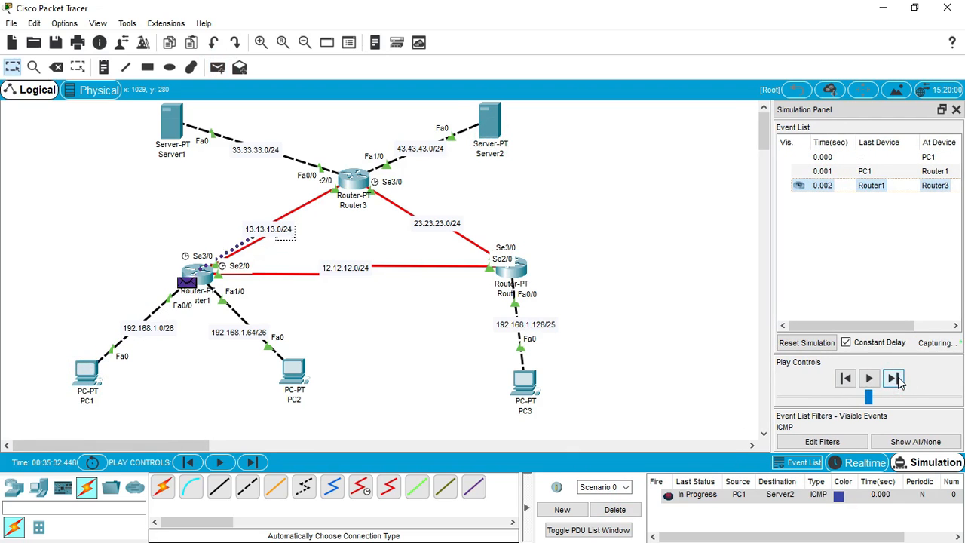
{"action": "left_click", "coordinate": [894, 378]}
{"action": "left_click", "coordinate": [893, 379]}
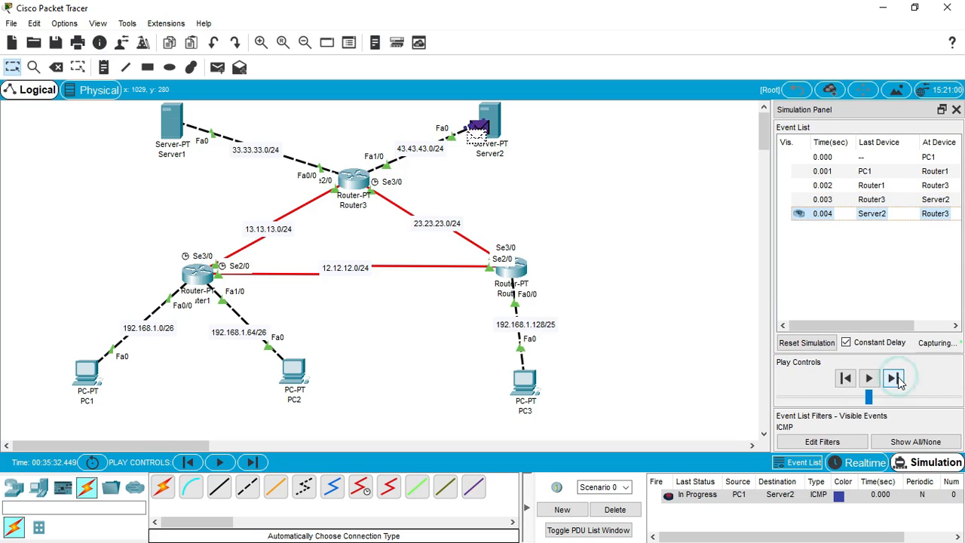
{"action": "left_click", "coordinate": [894, 379]}
{"action": "left_click", "coordinate": [893, 378]}
{"action": "left_click", "coordinate": [896, 380]}
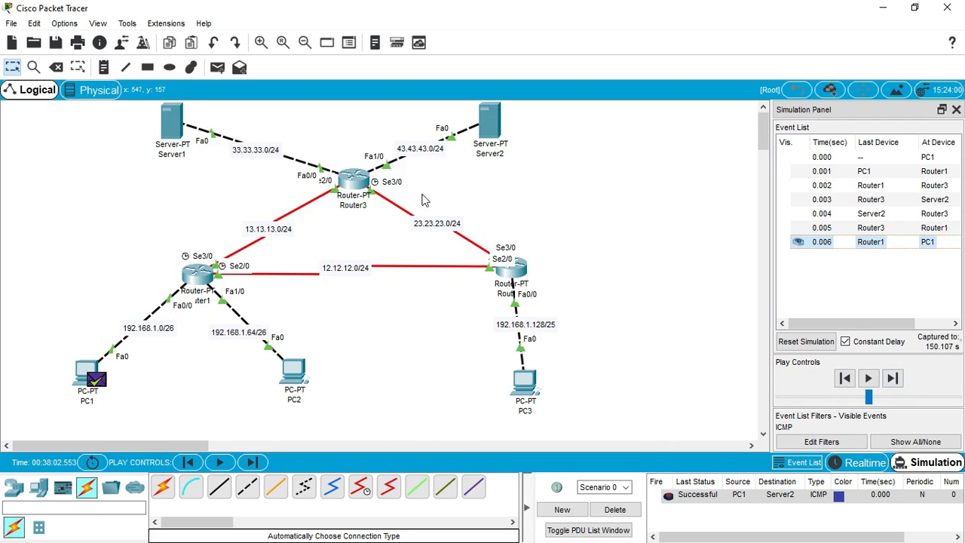
{"action": "left_click", "coordinate": [614, 510]}
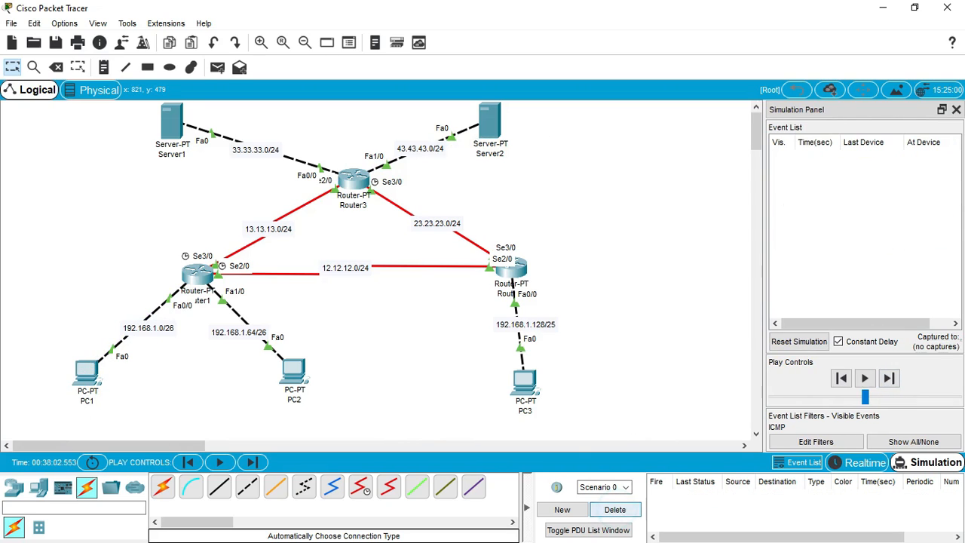
Step: Switch to PowerPoint to check the test that follows PC1 to Server2, and return to Packet Tracer
{"action": "key", "text": "super"}
{"action": "left_click", "coordinate": [400, 533]}
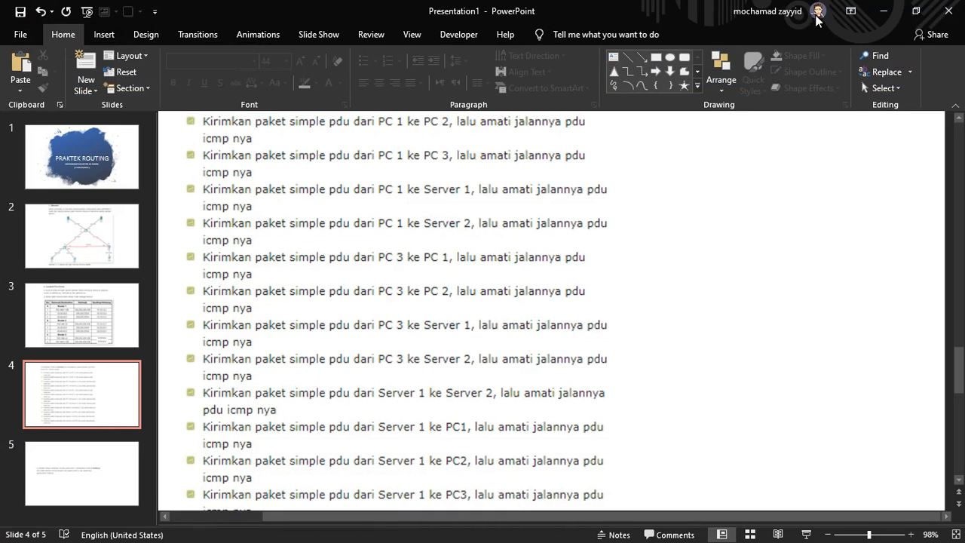
{"action": "left_click", "coordinate": [882, 11]}
Step: Send a simple PDU from PC3 to PC1, advance the simulation event by event through the reply to PC3, and delete the scenario
{"action": "left_click", "coordinate": [215, 72]}
{"action": "left_click", "coordinate": [528, 385]}
{"action": "left_click", "coordinate": [86, 375]}
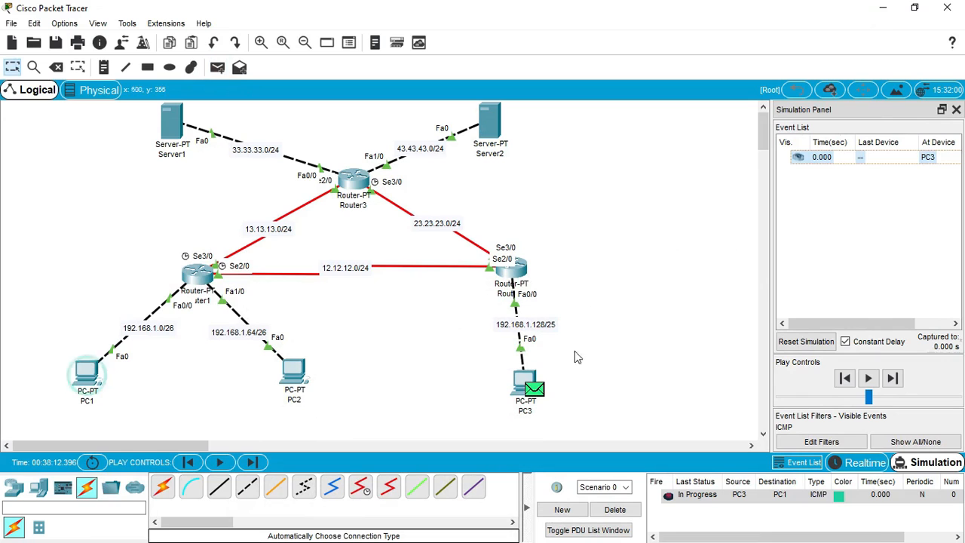
{"action": "left_click", "coordinate": [893, 378]}
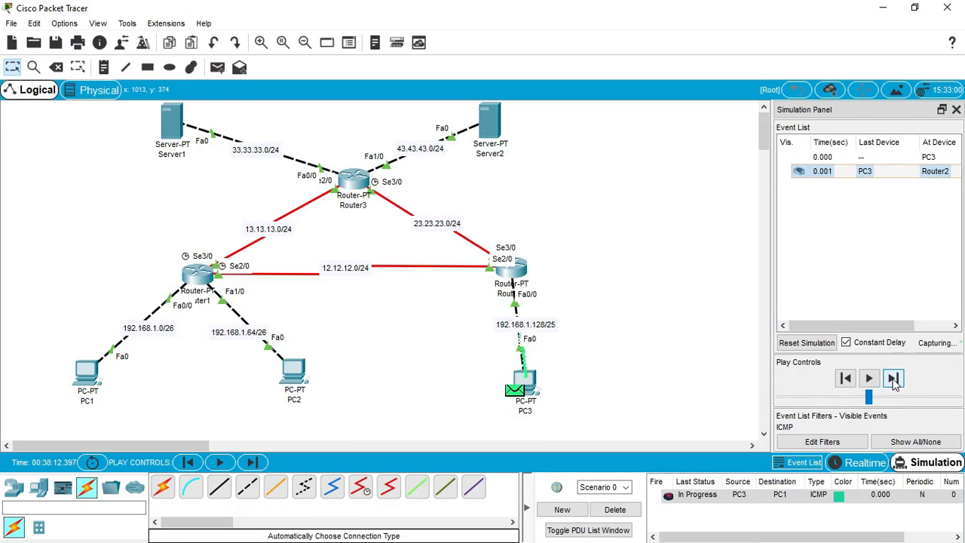
{"action": "left_click", "coordinate": [893, 378]}
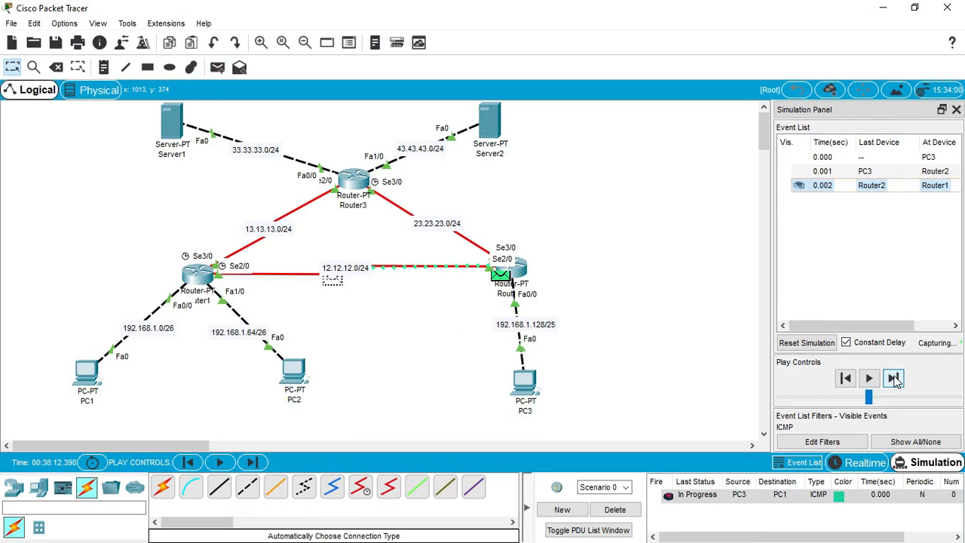
{"action": "left_click", "coordinate": [893, 379]}
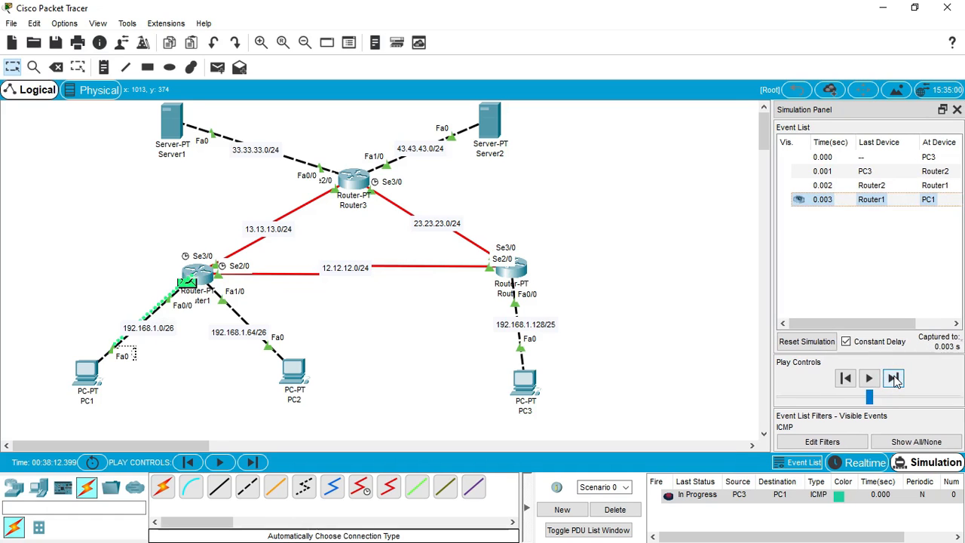
{"action": "left_click", "coordinate": [894, 379]}
{"action": "left_click", "coordinate": [893, 379]}
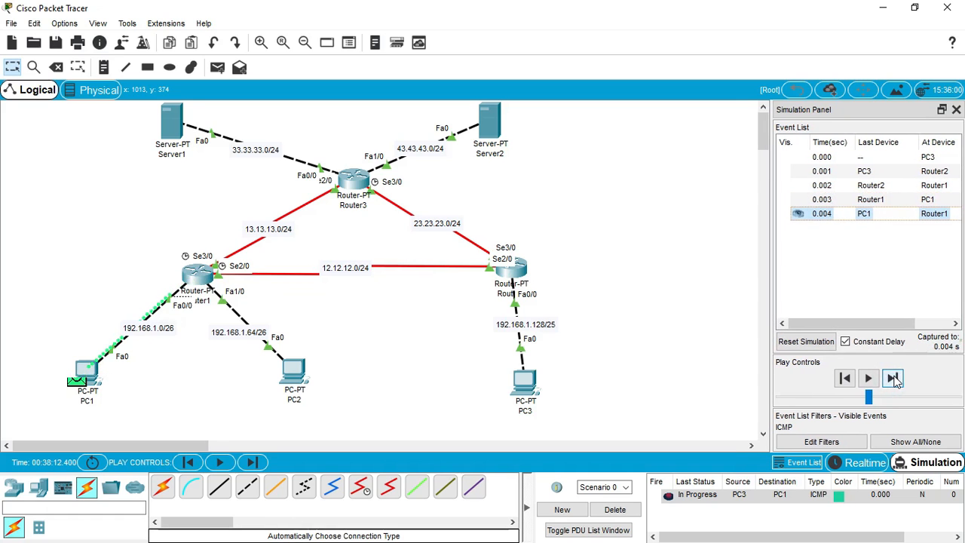
{"action": "left_click", "coordinate": [894, 379]}
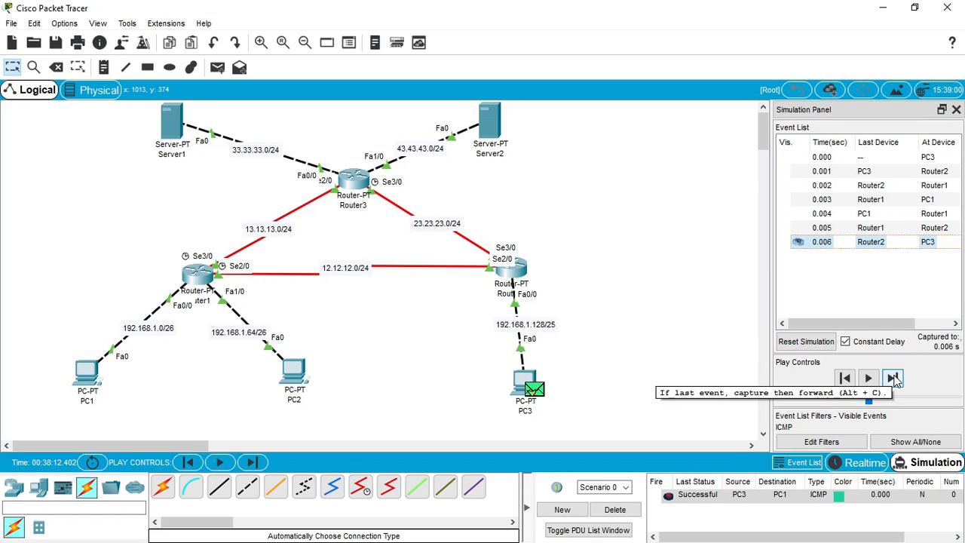
{"action": "left_click", "coordinate": [615, 509]}
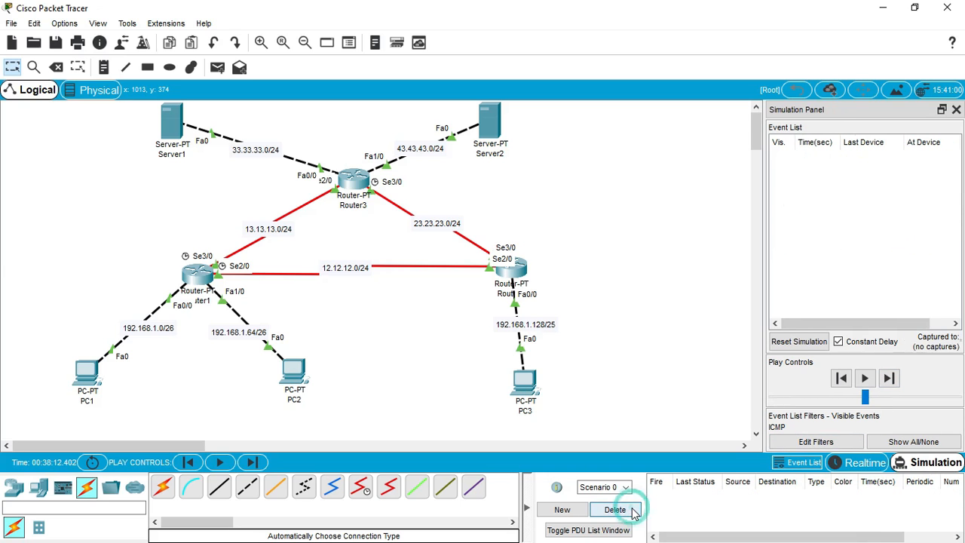
Step: Switch to PowerPoint to check the test that follows PC3 to PC1, and return to Packet Tracer
{"action": "key", "text": "super"}
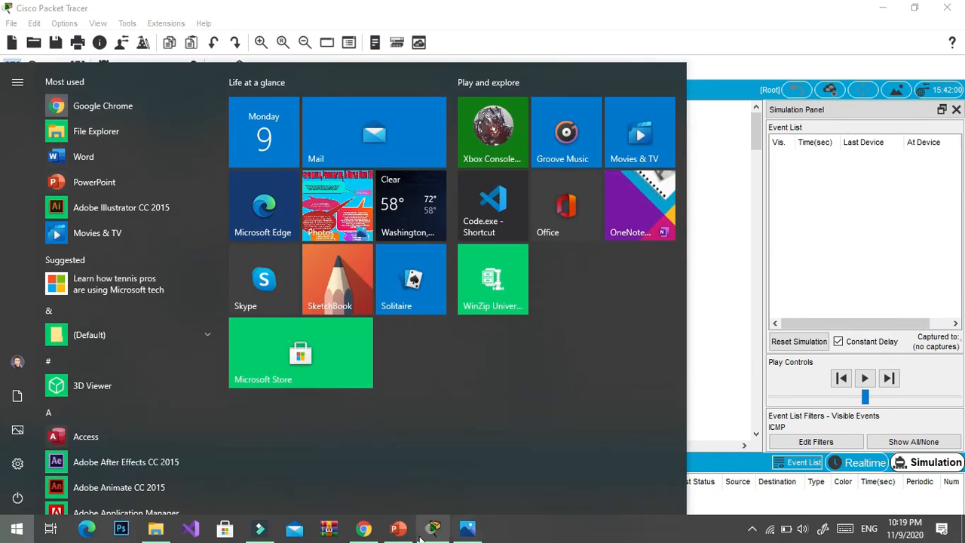
{"action": "left_click", "coordinate": [398, 529]}
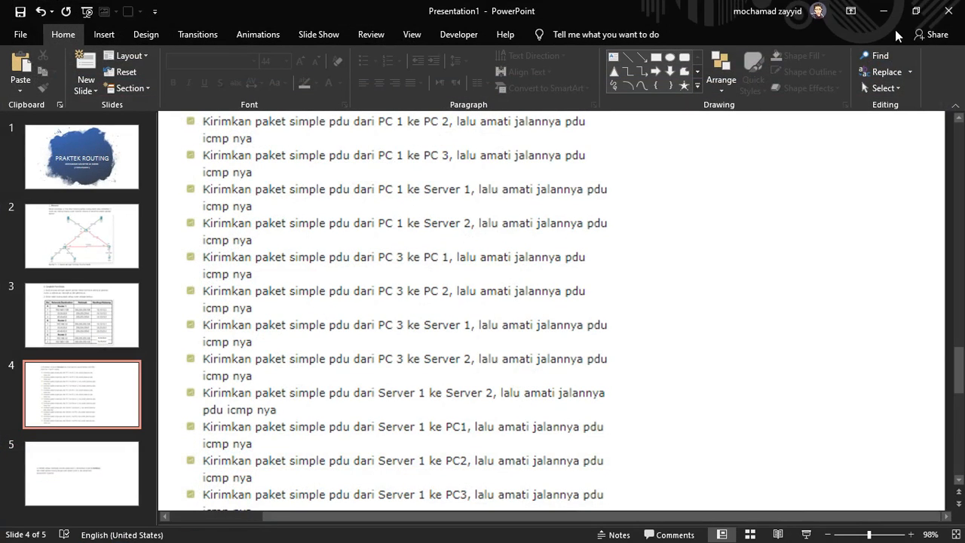
{"action": "left_click", "coordinate": [883, 11]}
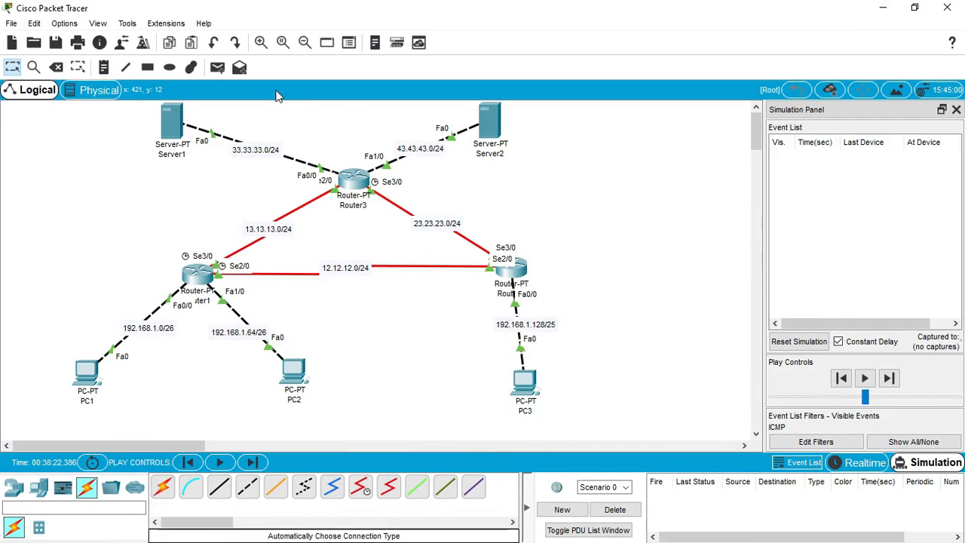
Step: Send a simple PDU from PC3 to PC2 and advance the simulation event by event through the reply to PC3
{"action": "left_click", "coordinate": [217, 67]}
{"action": "left_click", "coordinate": [522, 385]}
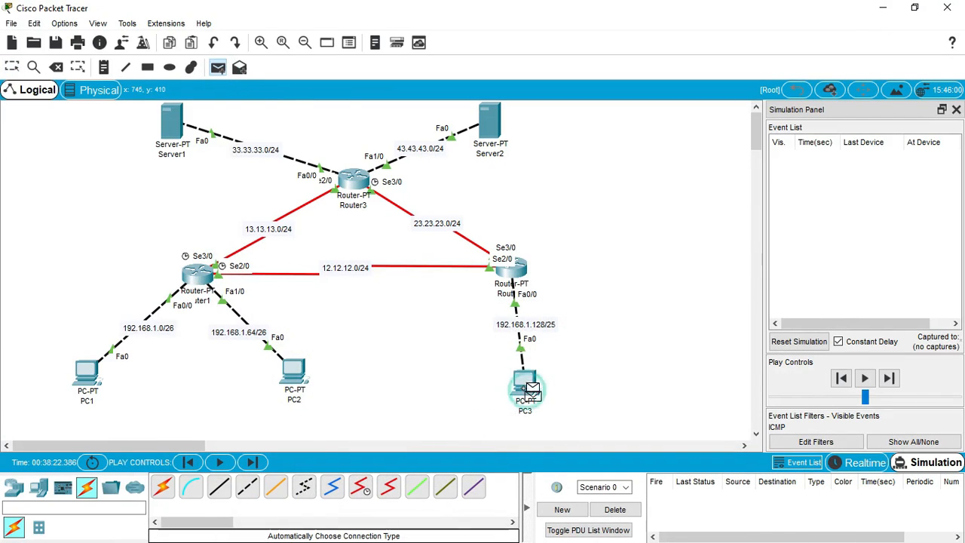
{"action": "left_click", "coordinate": [293, 371]}
{"action": "left_click", "coordinate": [894, 378]}
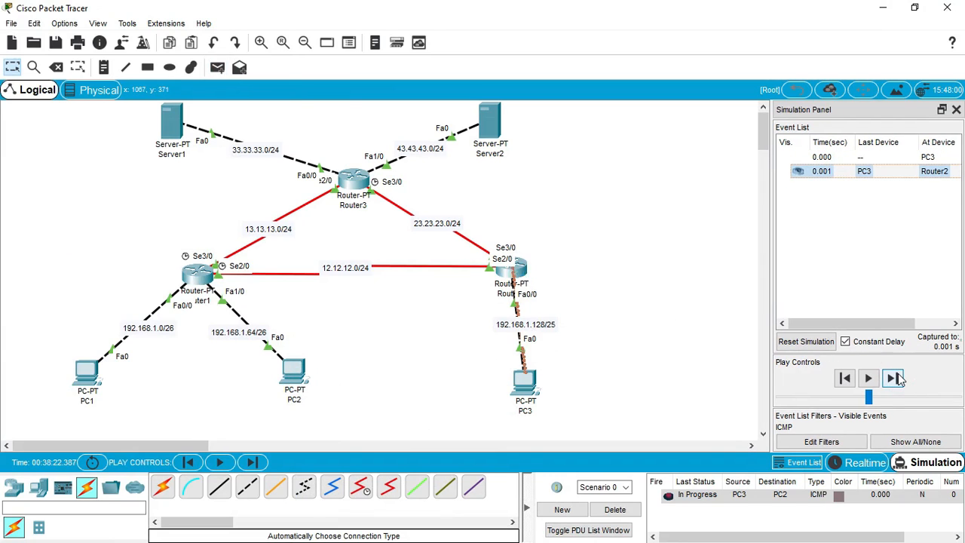
{"action": "left_click", "coordinate": [894, 377]}
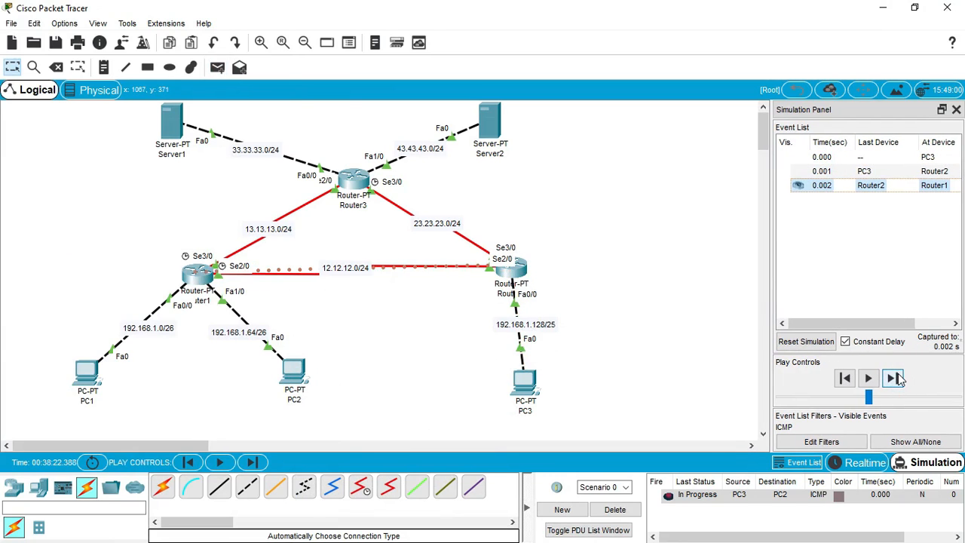
{"action": "left_click", "coordinate": [895, 378]}
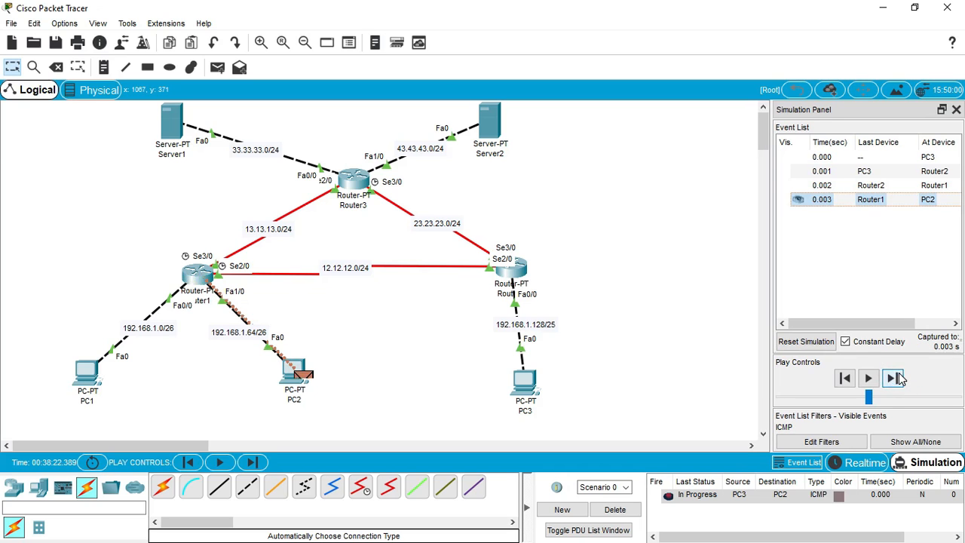
{"action": "left_click", "coordinate": [894, 378]}
{"action": "left_click", "coordinate": [895, 378]}
{"action": "left_click", "coordinate": [894, 378]}
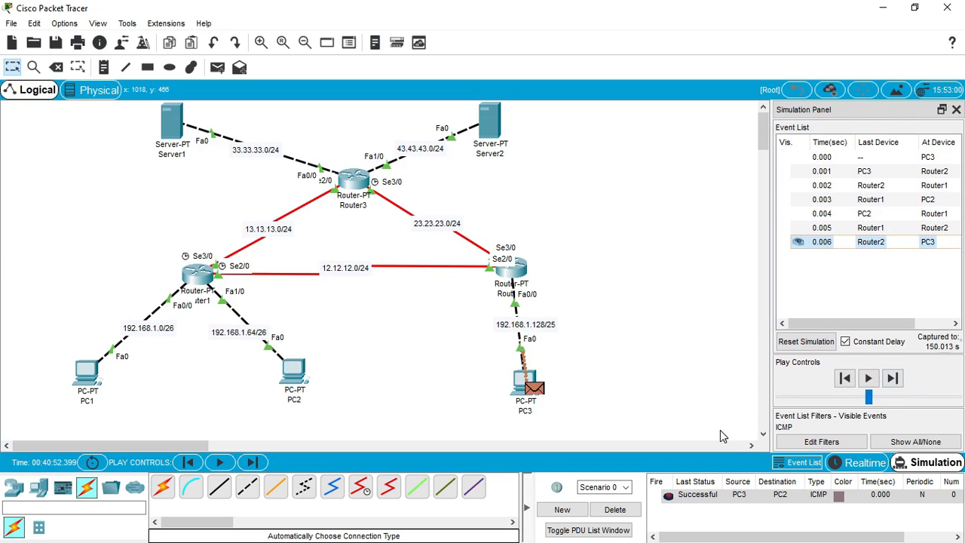
Step: Delete the PC3 to PC2 scenario, check the test that follows it in PowerPoint, and return to Packet Tracer
{"action": "left_click", "coordinate": [615, 509]}
{"action": "key", "text": "super"}
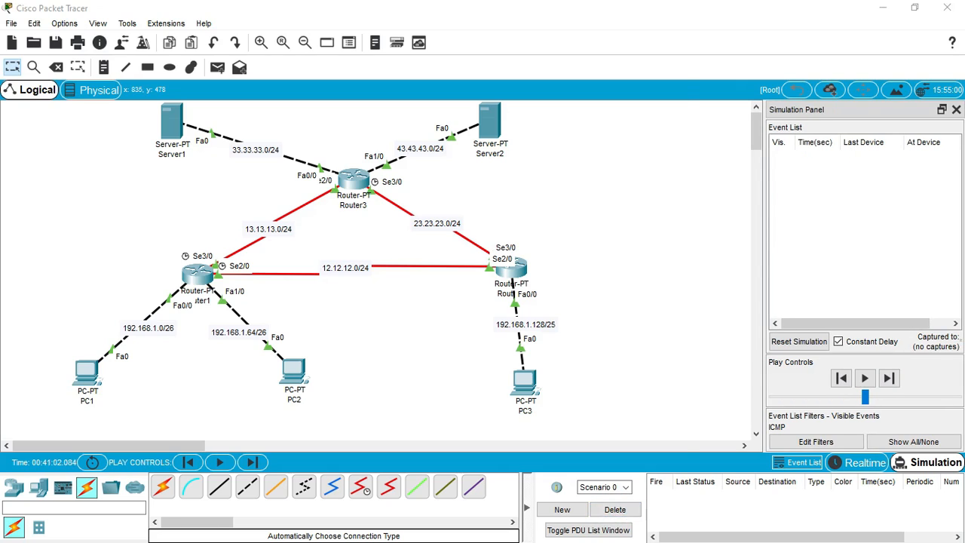
{"action": "left_click", "coordinate": [398, 530]}
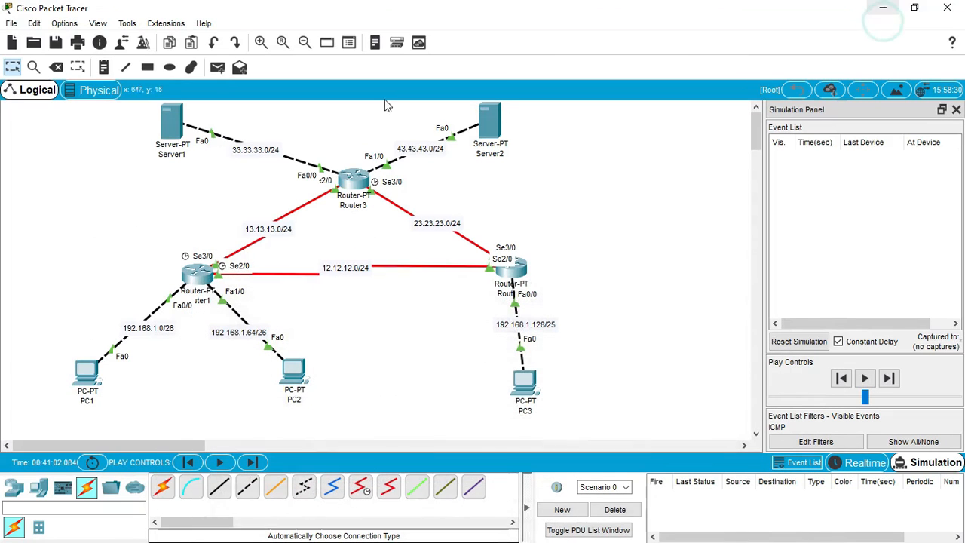
{"action": "left_click", "coordinate": [883, 12]}
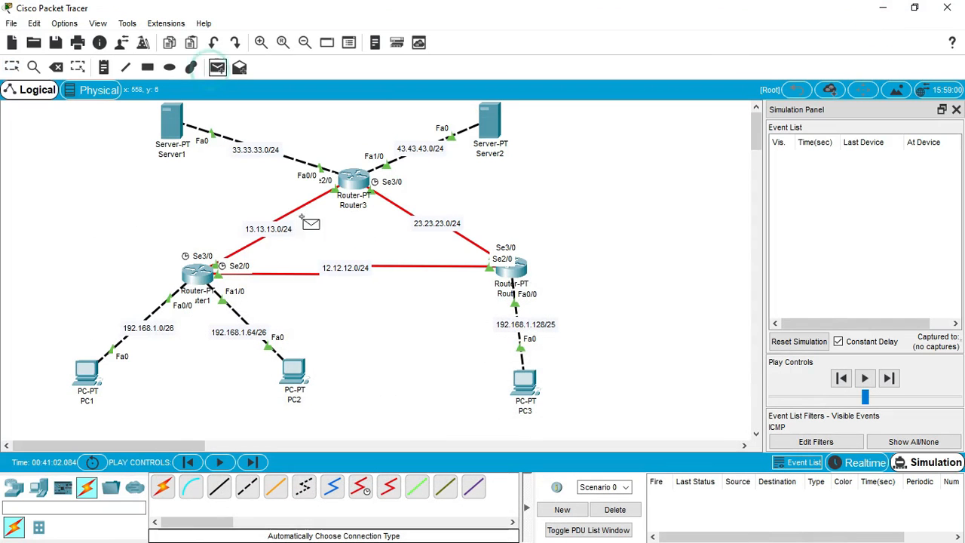
Step: Send a simple PDU from PC3 to Server1, advance the simulation event by event through the reply to PC3, and delete the scenario
{"action": "left_click", "coordinate": [526, 385]}
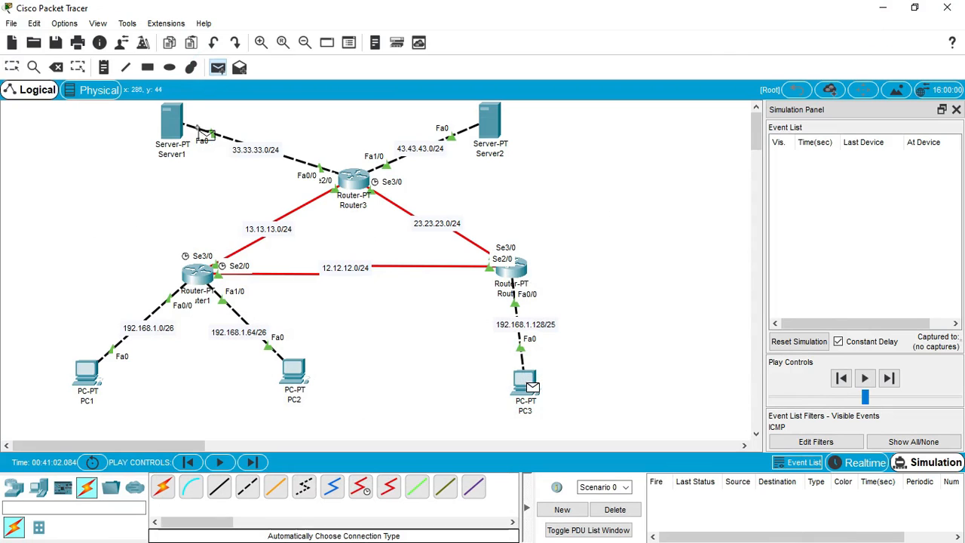
{"action": "left_click", "coordinate": [174, 124]}
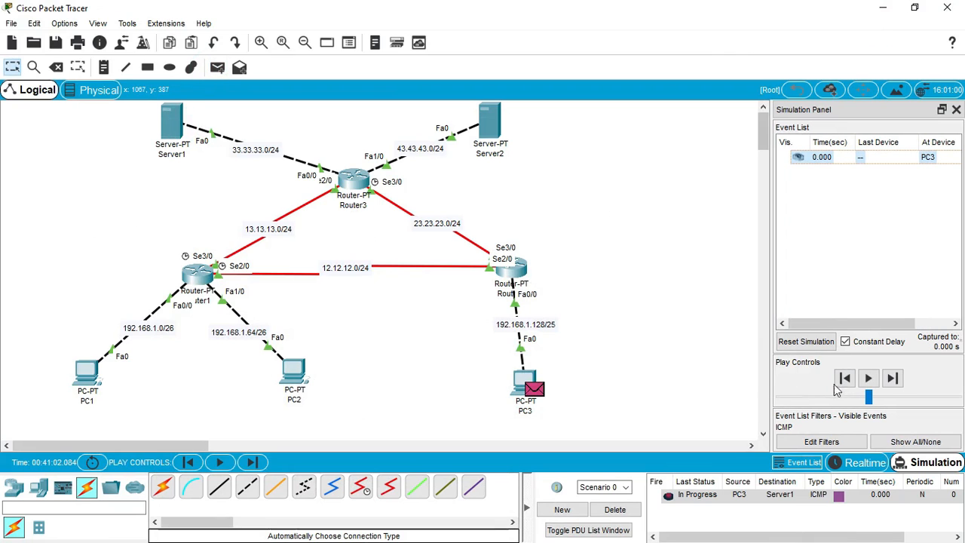
{"action": "left_click", "coordinate": [893, 379]}
{"action": "left_click", "coordinate": [893, 383]}
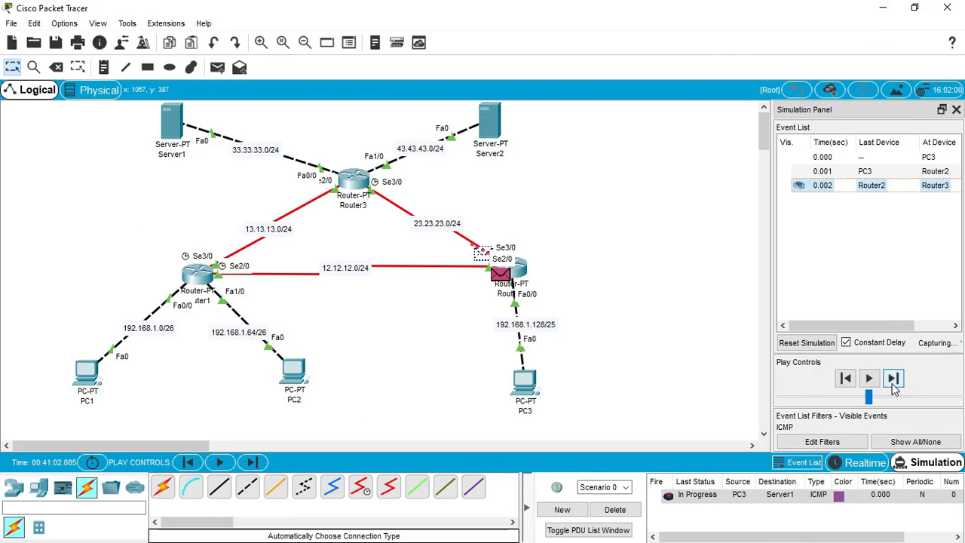
{"action": "left_click", "coordinate": [892, 383]}
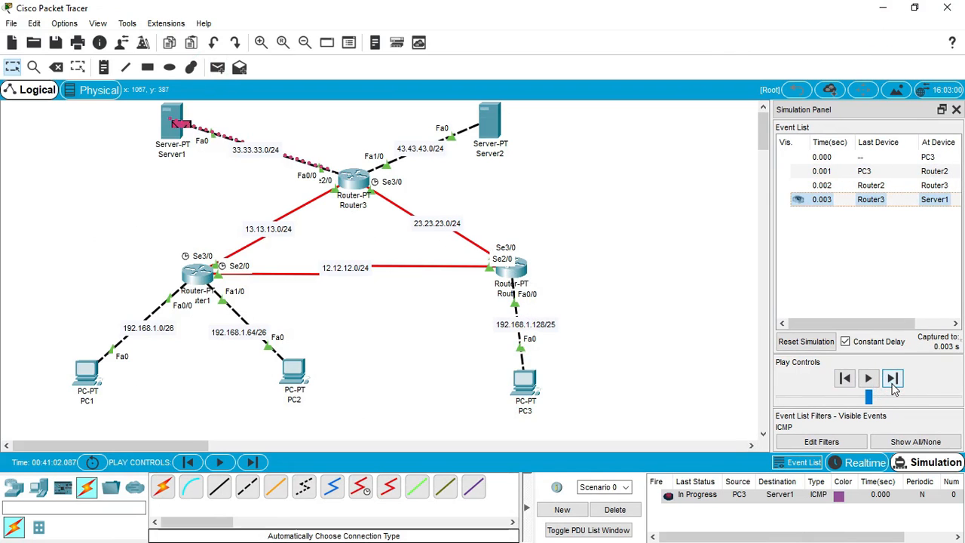
{"action": "left_click", "coordinate": [892, 382]}
{"action": "left_click", "coordinate": [893, 381]}
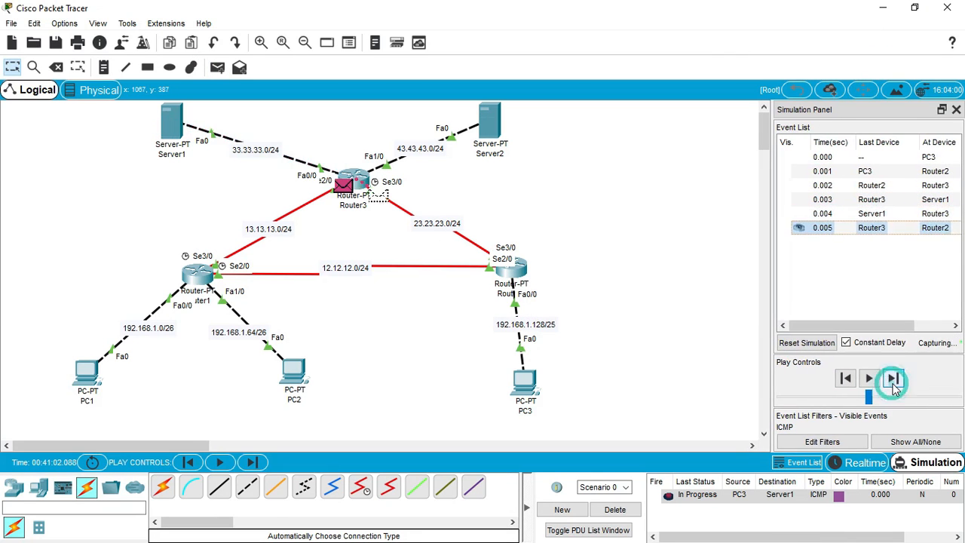
{"action": "left_click", "coordinate": [893, 381]}
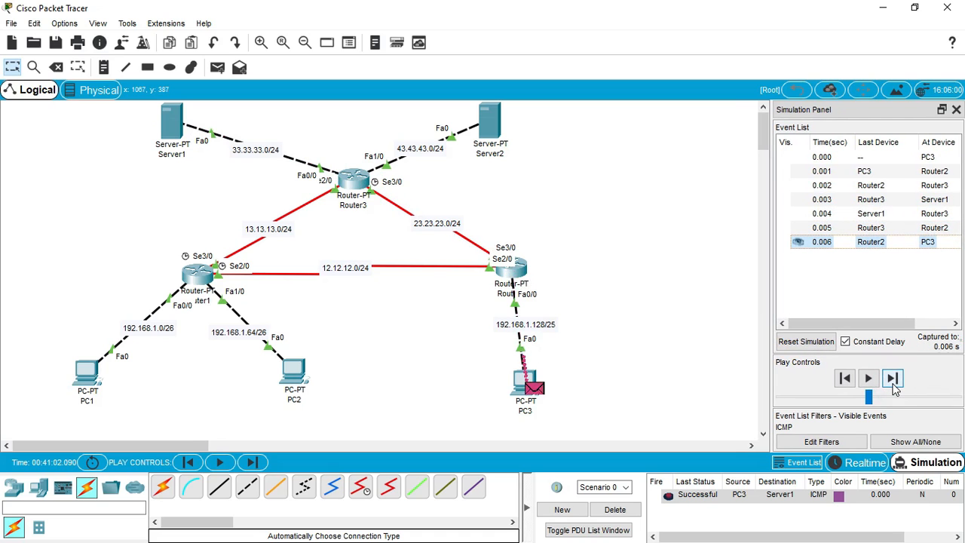
{"action": "left_click", "coordinate": [615, 510]}
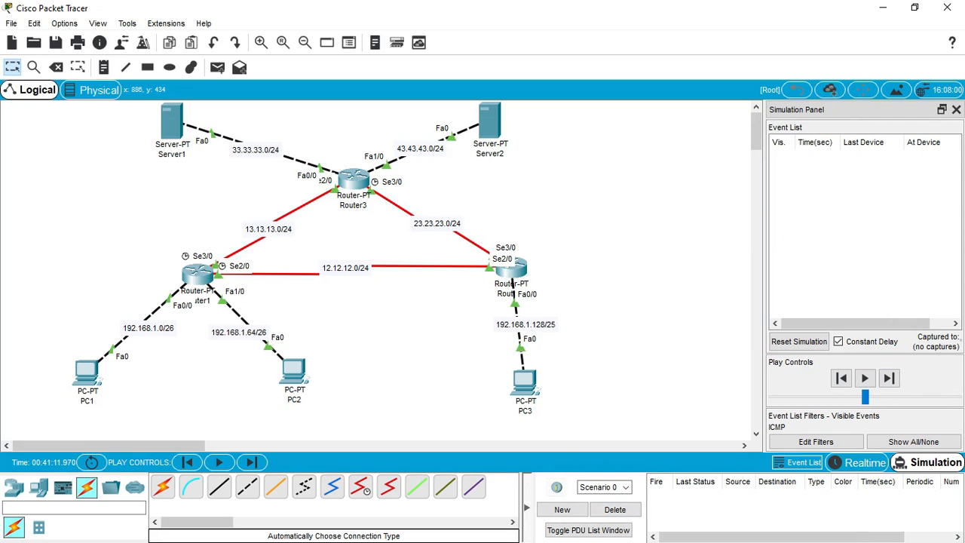
Step: Switch to PowerPoint to check the test that follows PC3 to Server1, and return to Packet Tracer
{"action": "key", "text": "super"}
{"action": "left_click", "coordinate": [395, 530]}
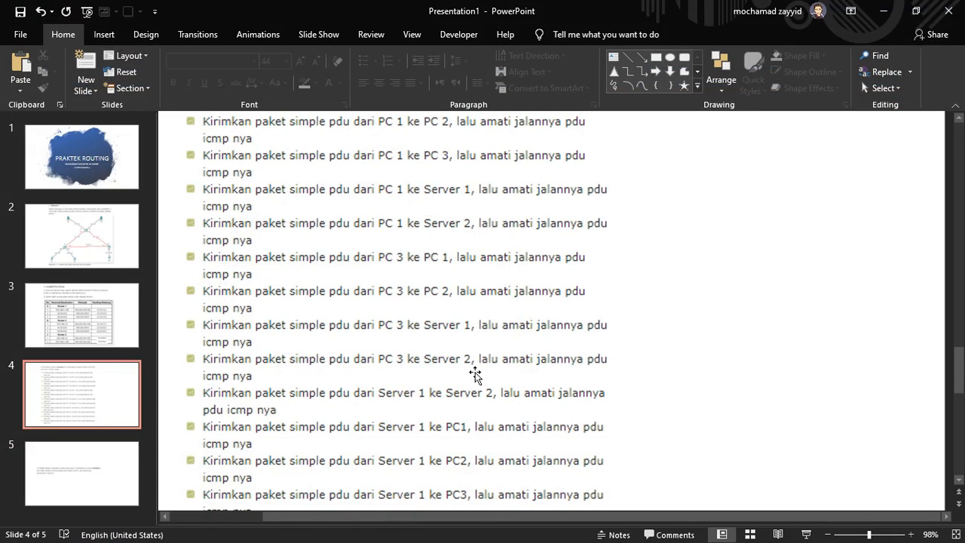
{"action": "key", "text": "alt+Tab"}
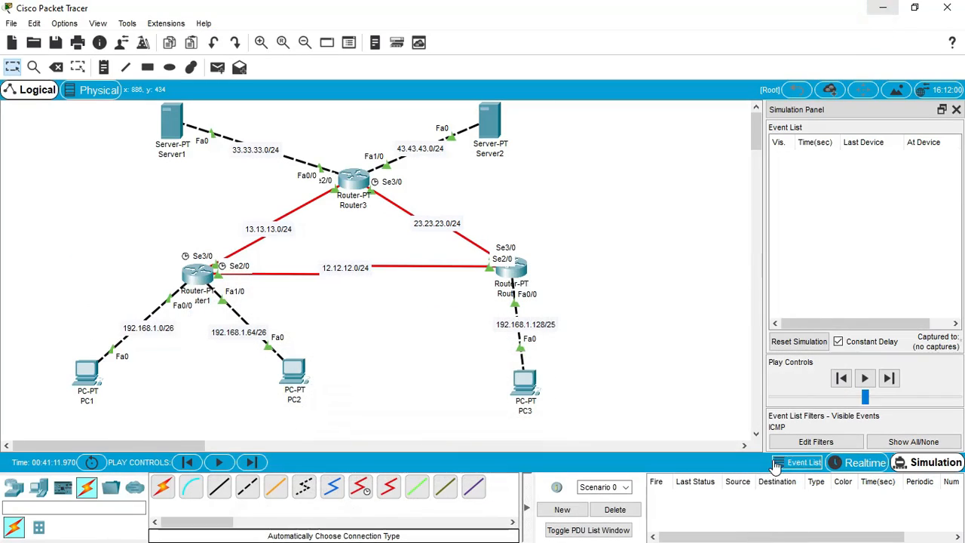
Step: Send a simple PDU from PC3 to Server2, advance the simulation event by event through the reply to PC3, and delete the scenario
{"action": "left_click", "coordinate": [217, 68]}
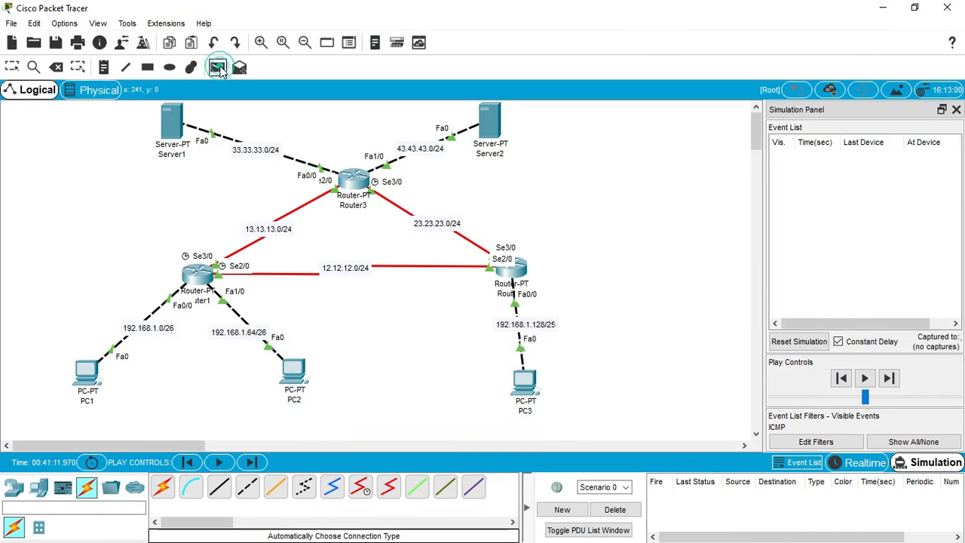
{"action": "left_click", "coordinate": [520, 385]}
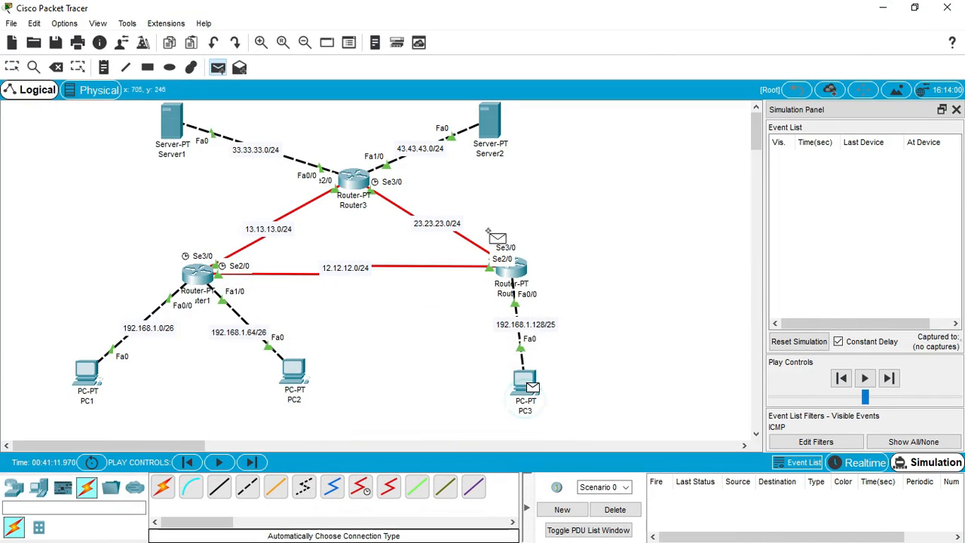
{"action": "left_click", "coordinate": [490, 136]}
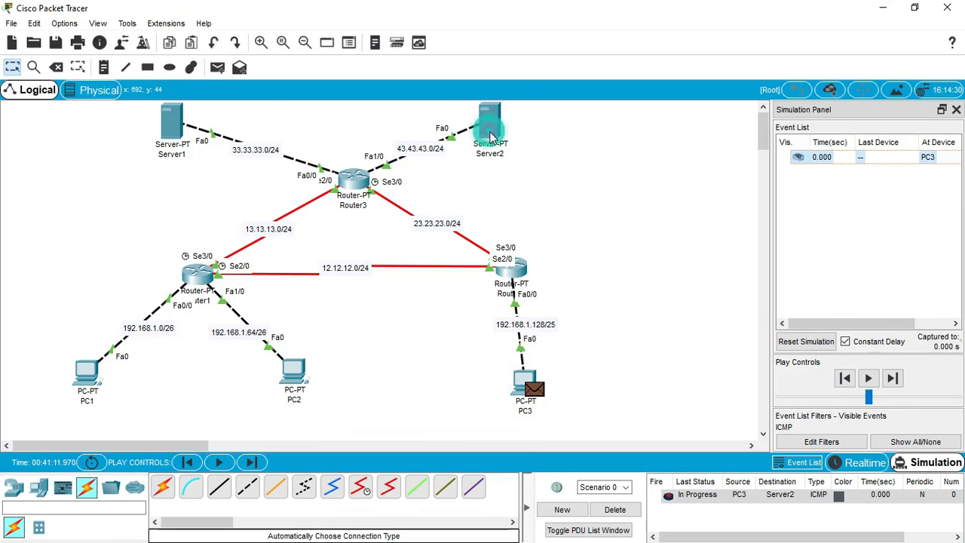
{"action": "left_click", "coordinate": [892, 379]}
{"action": "left_click", "coordinate": [900, 381]}
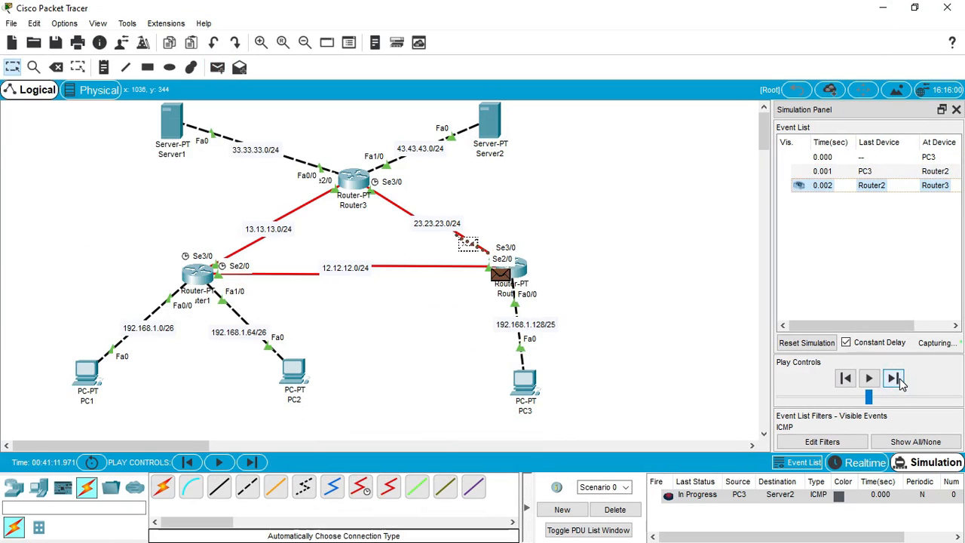
{"action": "left_click", "coordinate": [901, 382]}
{"action": "left_click", "coordinate": [893, 378]}
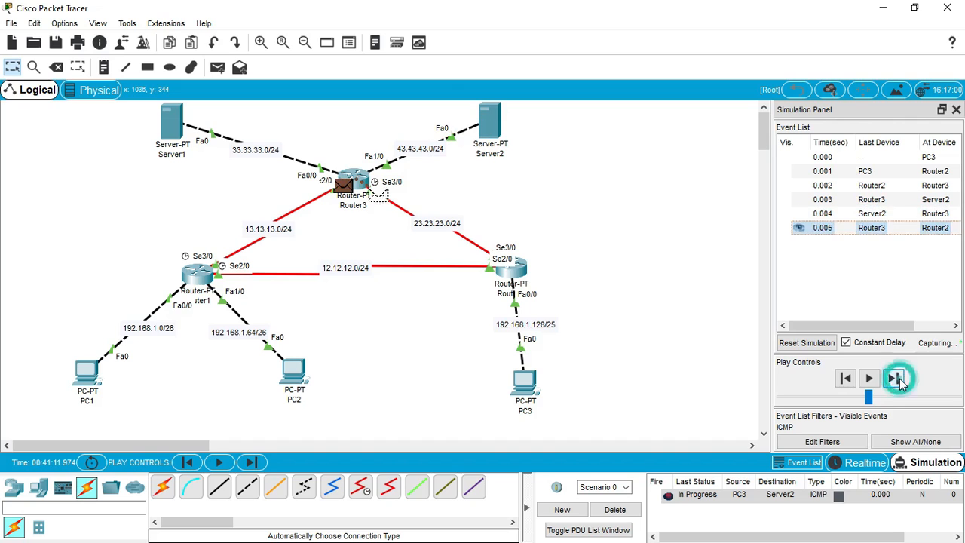
{"action": "left_click", "coordinate": [893, 378]}
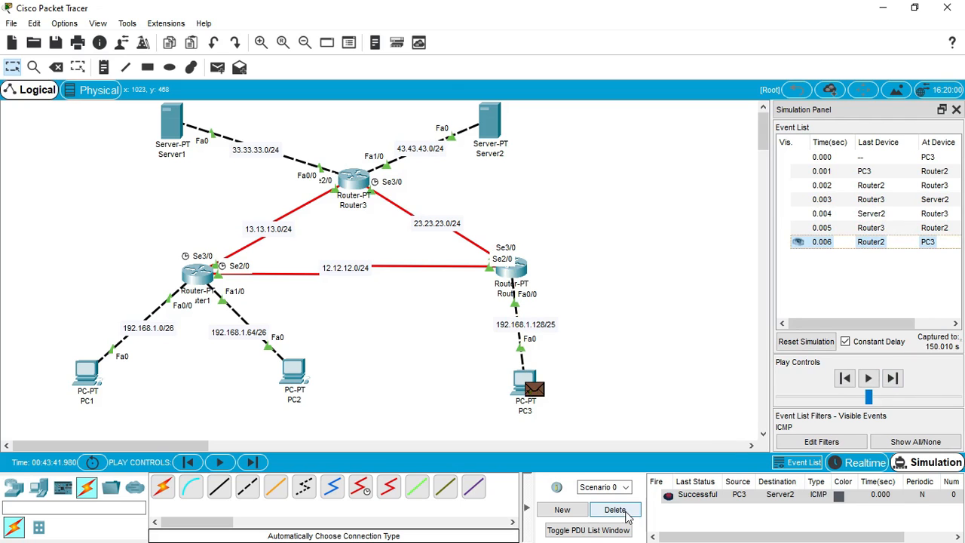
{"action": "left_click", "coordinate": [615, 510]}
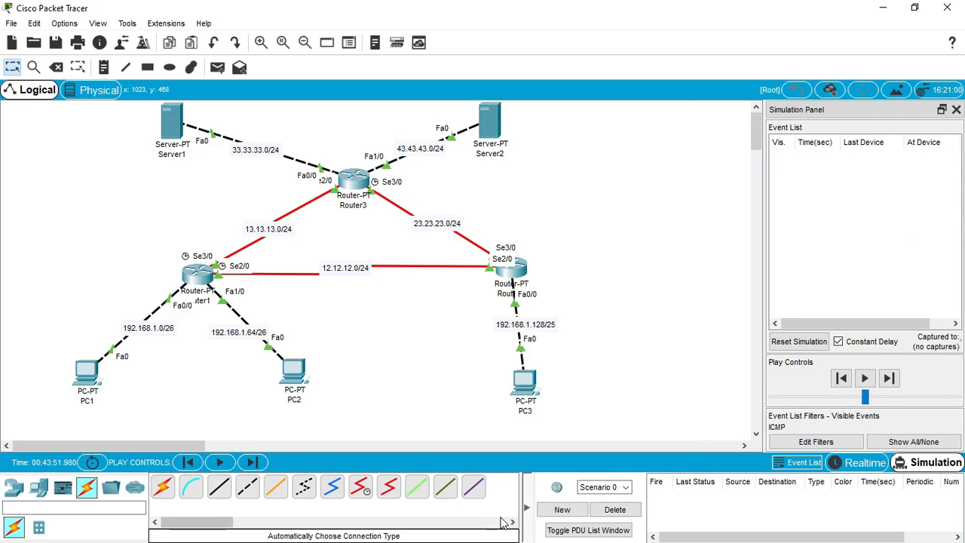
Step: Switch to PowerPoint to check the test that follows PC3 to Server2, and return to Packet Tracer
{"action": "key", "text": "super"}
{"action": "left_click", "coordinate": [400, 529]}
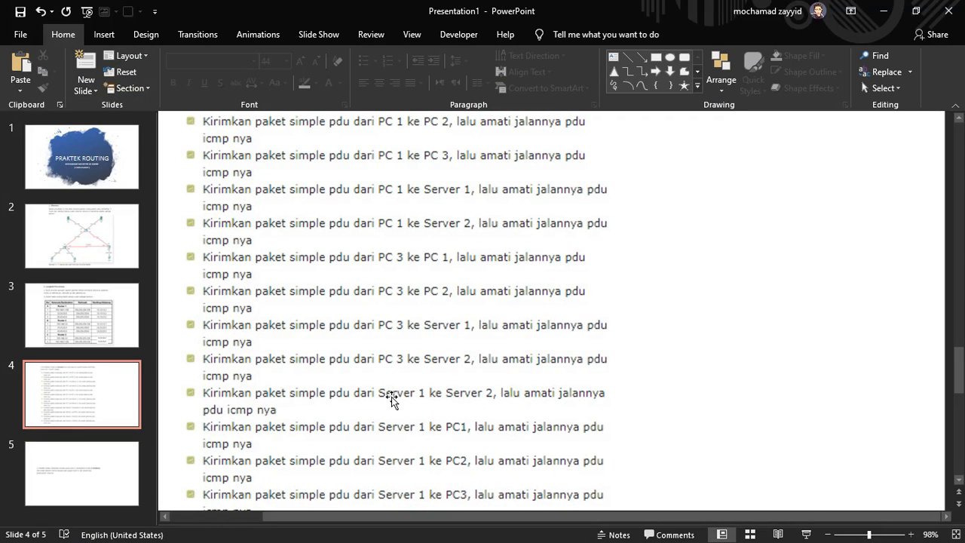
{"action": "left_click", "coordinate": [882, 17]}
Step: Send a simple PDU from Server1 to Server2, advance the simulation event by event through the reply to Server1, and delete the scenario
{"action": "left_click", "coordinate": [173, 135]}
{"action": "left_click", "coordinate": [490, 124]}
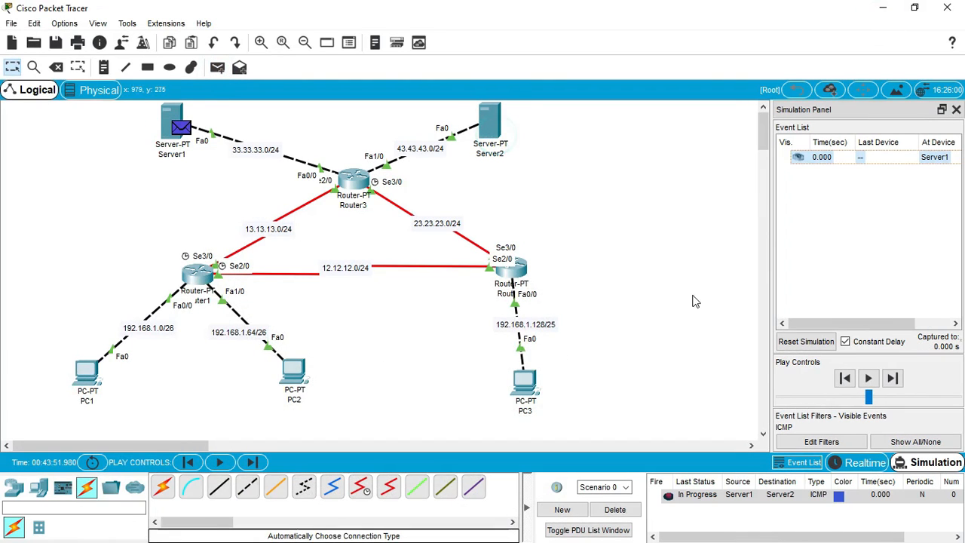
{"action": "left_click", "coordinate": [893, 378]}
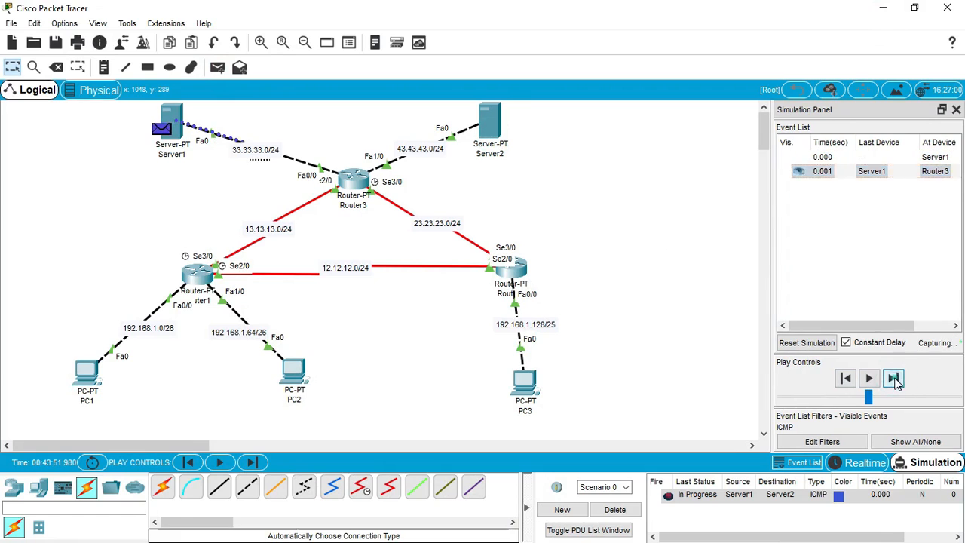
{"action": "left_click", "coordinate": [892, 378]}
{"action": "left_click", "coordinate": [893, 379]}
{"action": "left_click", "coordinate": [893, 379]}
{"action": "left_click", "coordinate": [893, 379]}
{"action": "left_click", "coordinate": [893, 379]}
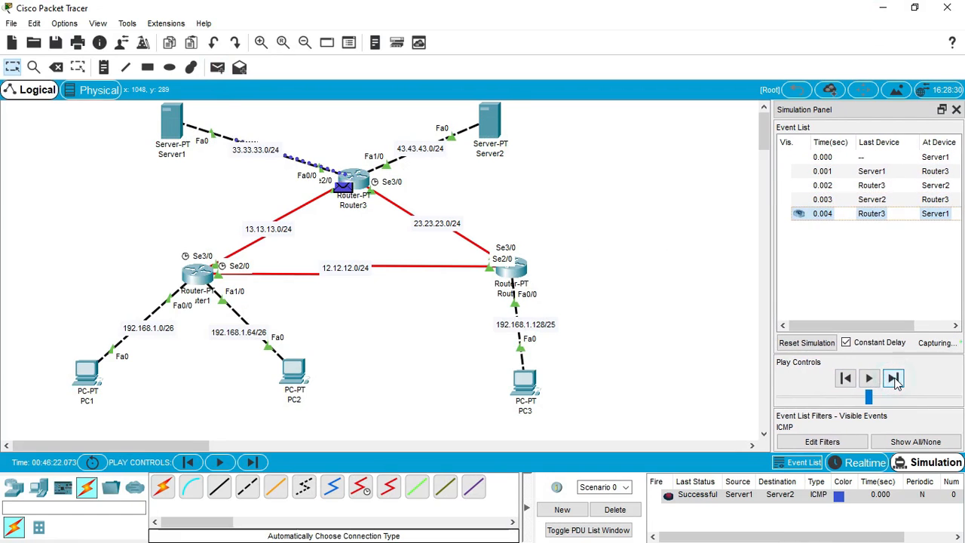
{"action": "left_click", "coordinate": [614, 510]}
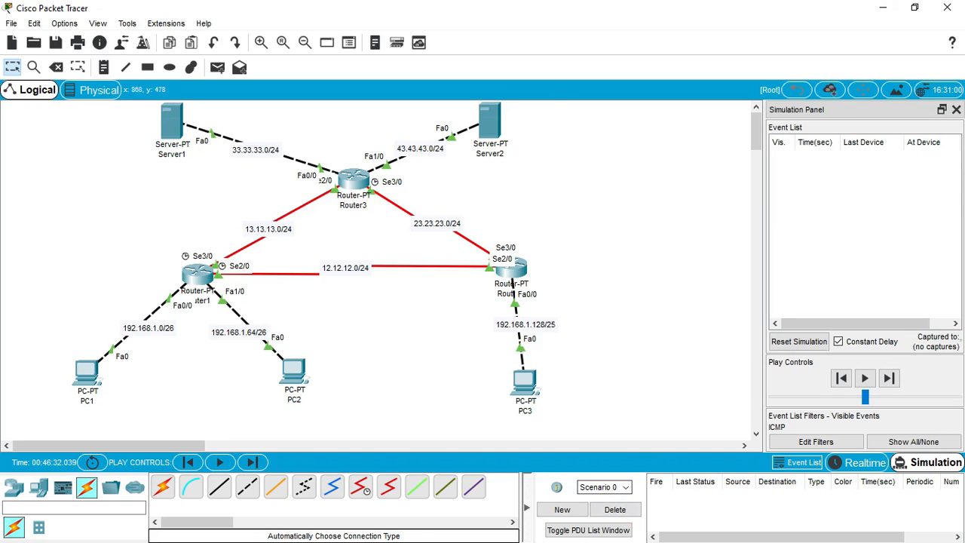
Step: Switch to PowerPoint to check the test that follows Server1 to Server2, and return to Packet Tracer
{"action": "key", "text": "super"}
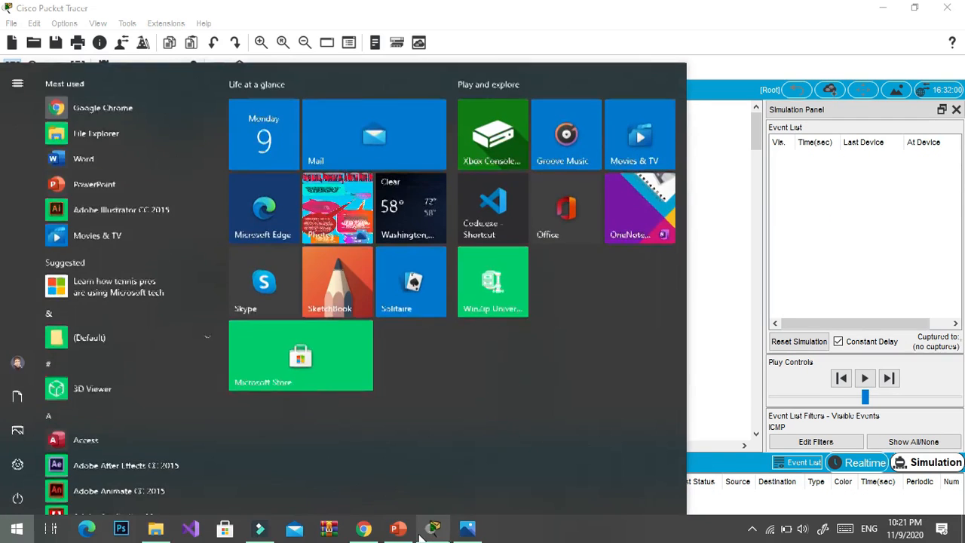
{"action": "left_click", "coordinate": [399, 537]}
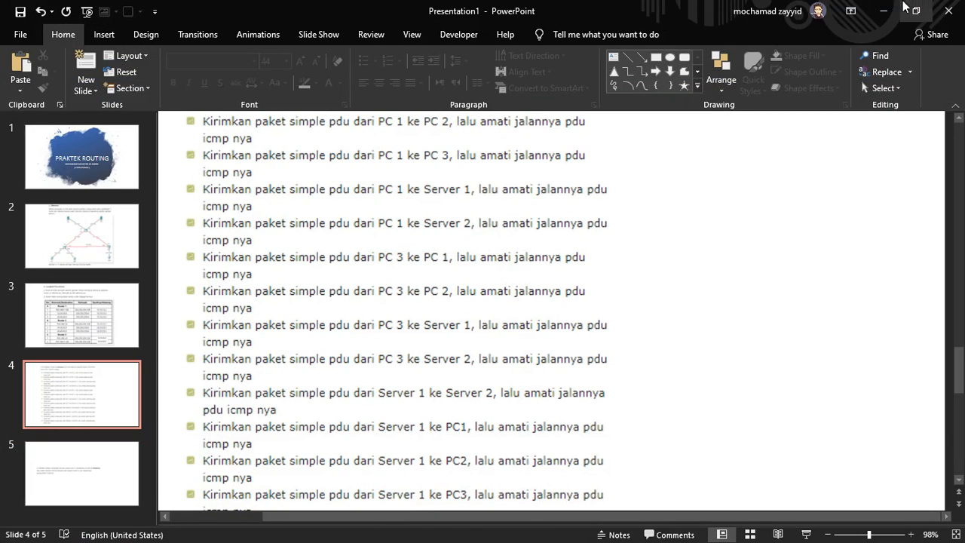
{"action": "left_click", "coordinate": [883, 12]}
Step: Send a simple PDU from Server1 to PC1, advance the simulation event by event through the reply to Server1, and delete the scenario
{"action": "left_click", "coordinate": [217, 67]}
{"action": "left_click", "coordinate": [172, 123]}
{"action": "left_click", "coordinate": [89, 385]}
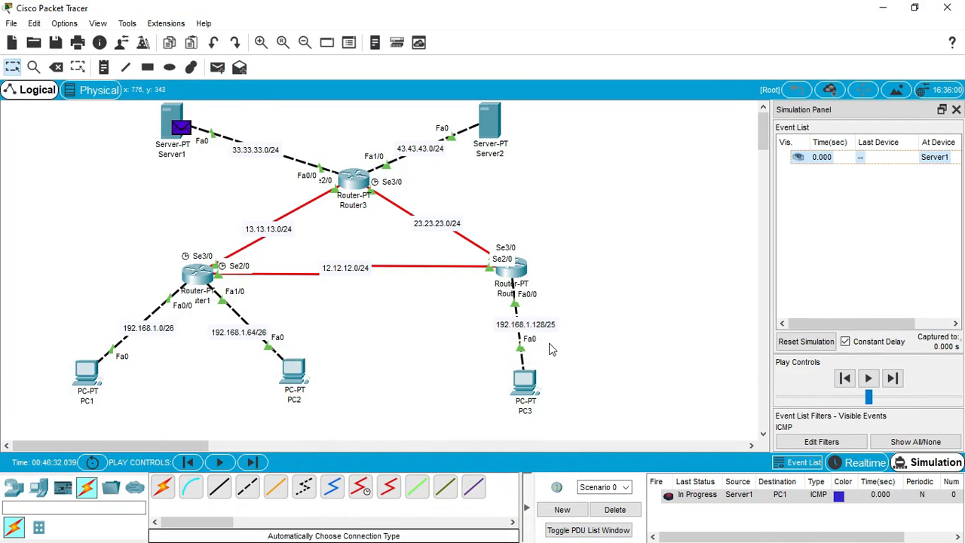
{"action": "left_click", "coordinate": [889, 378]}
{"action": "left_click", "coordinate": [892, 379]}
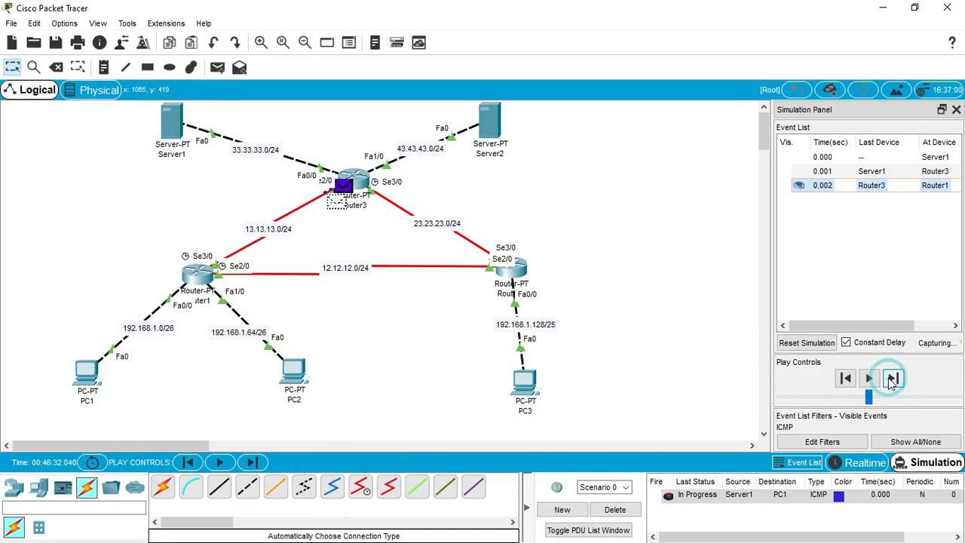
{"action": "left_click", "coordinate": [892, 378]}
{"action": "left_click", "coordinate": [891, 378]}
{"action": "left_click", "coordinate": [892, 378]}
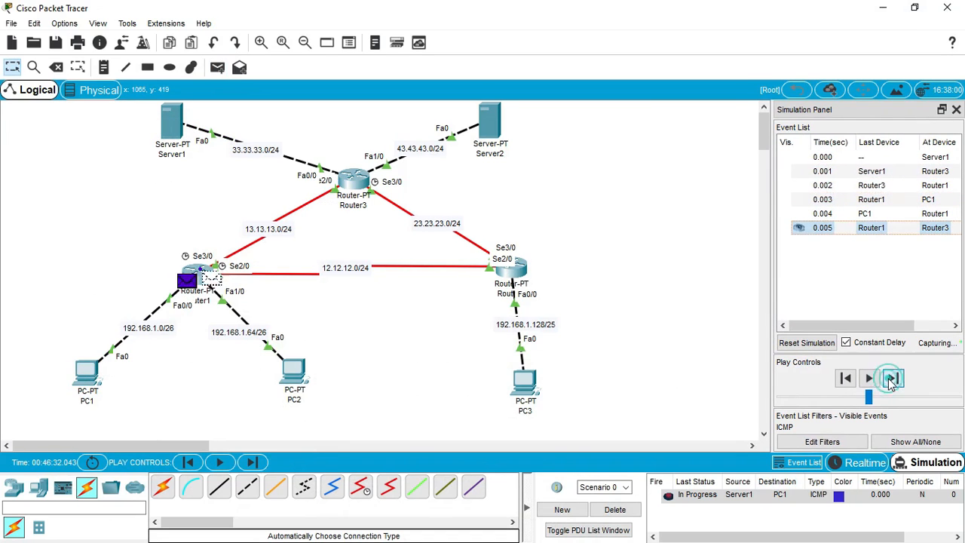
{"action": "left_click", "coordinate": [891, 379]}
{"action": "left_click", "coordinate": [891, 380]}
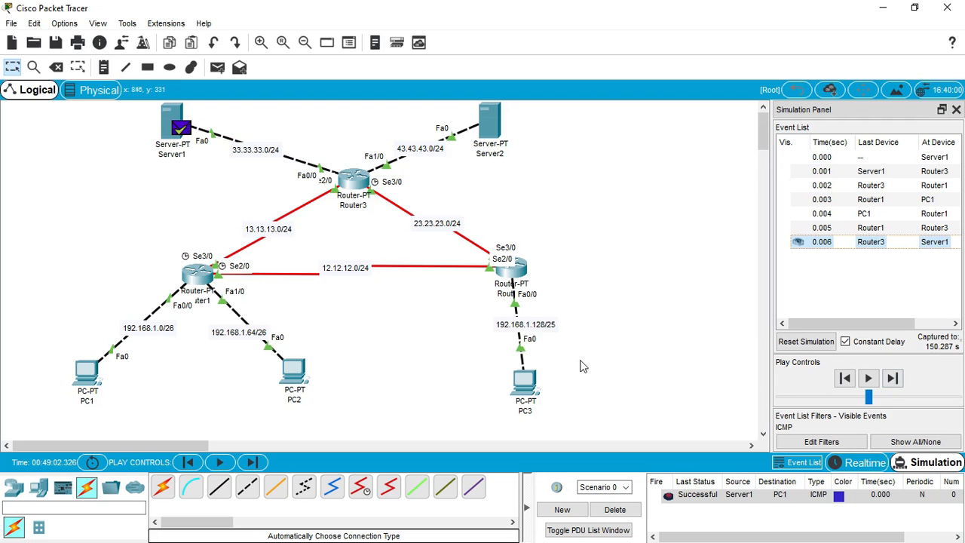
{"action": "left_click", "coordinate": [632, 510]}
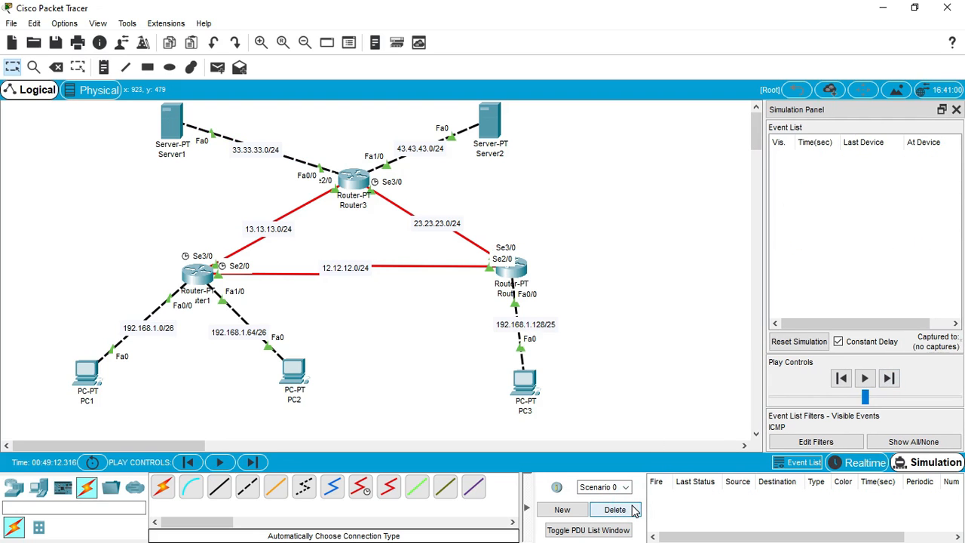
Step: Switch to PowerPoint to check the test that follows Server1 to PC1, and return to Packet Tracer
{"action": "key", "text": "super"}
{"action": "left_click", "coordinate": [391, 538]}
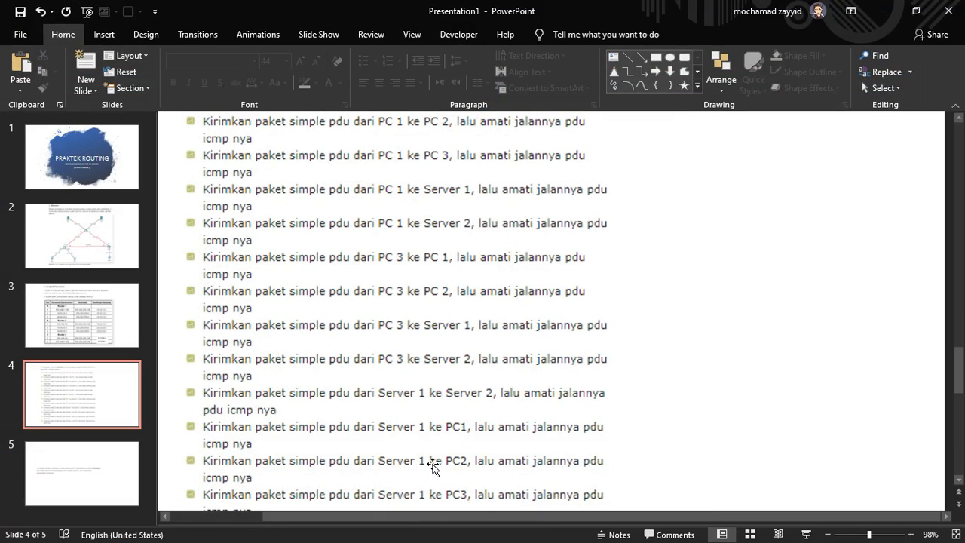
{"action": "left_click", "coordinate": [890, 6]}
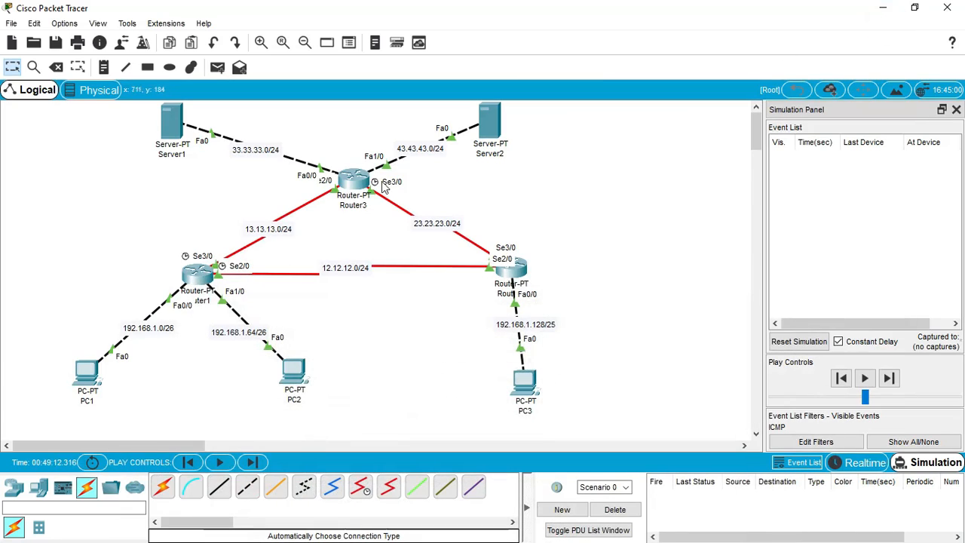
Step: Send a simple PDU from Server1 to PC2, advance the simulation event by event through the reply to Server1, and delete the scenario
{"action": "left_click", "coordinate": [217, 67]}
{"action": "left_click", "coordinate": [175, 126]}
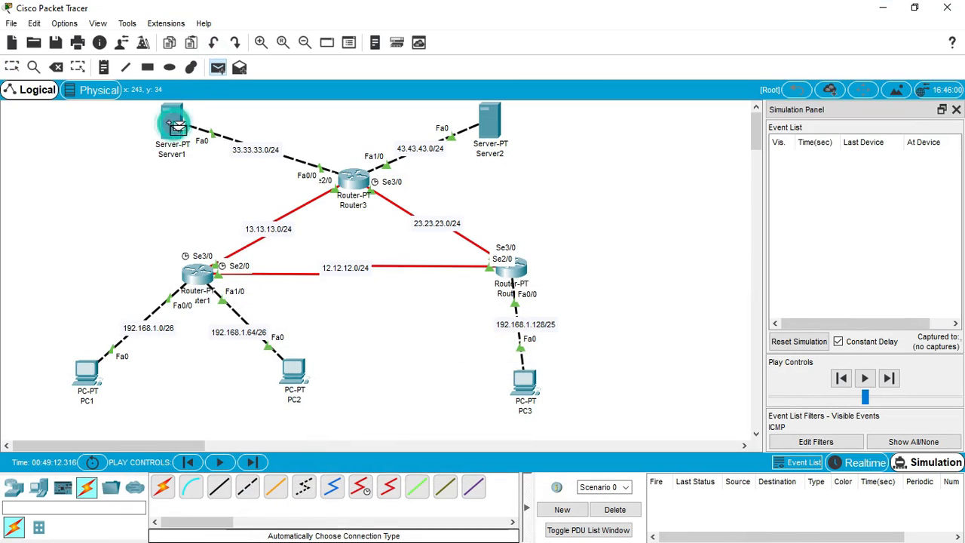
{"action": "left_click", "coordinate": [300, 380]}
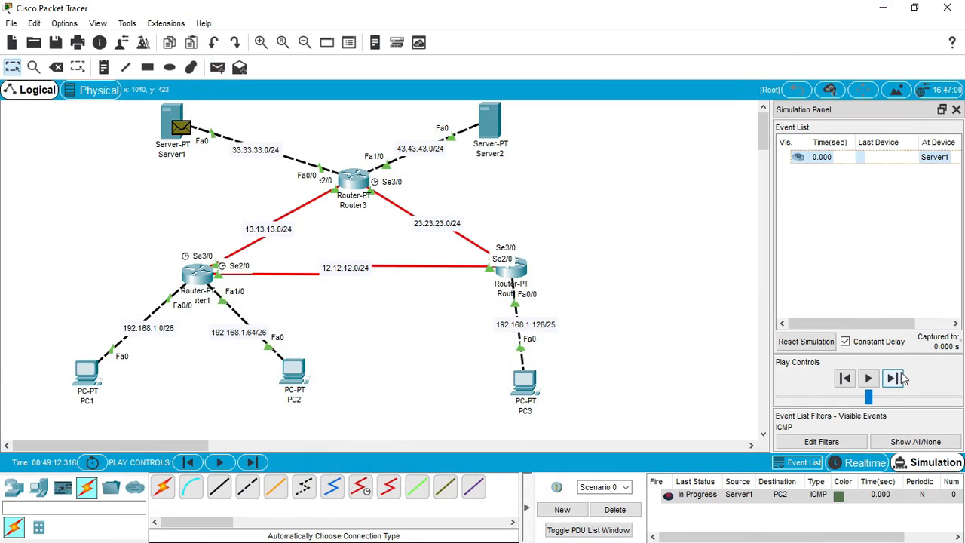
{"action": "left_click", "coordinate": [891, 378]}
{"action": "left_click", "coordinate": [894, 379]}
{"action": "left_click", "coordinate": [894, 379]}
{"action": "left_click", "coordinate": [894, 379]}
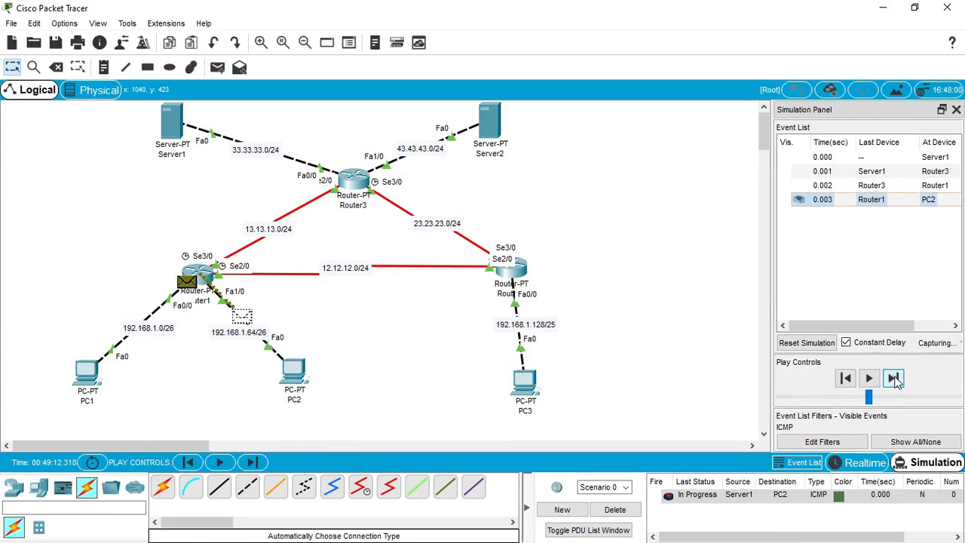
{"action": "left_click", "coordinate": [894, 379]}
{"action": "left_click", "coordinate": [894, 379]}
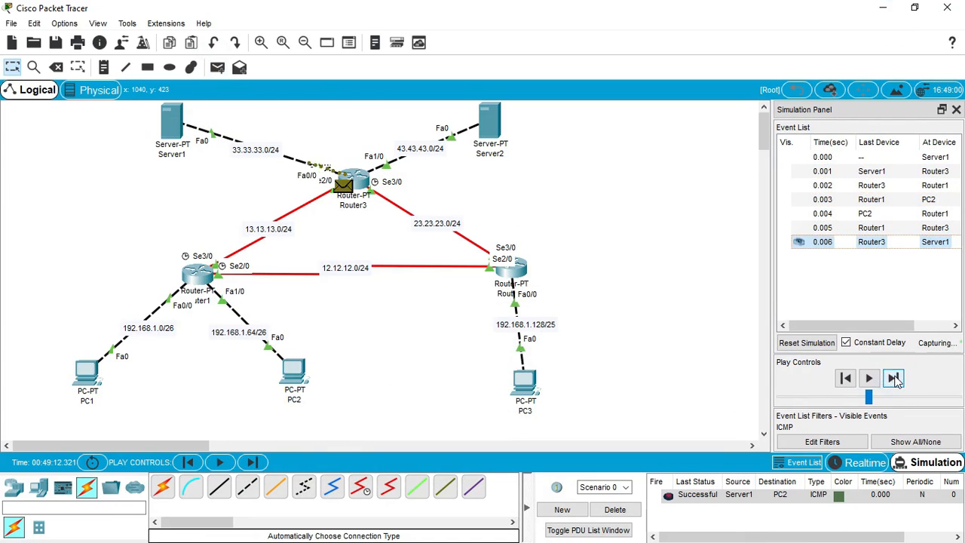
{"action": "left_click", "coordinate": [892, 378]}
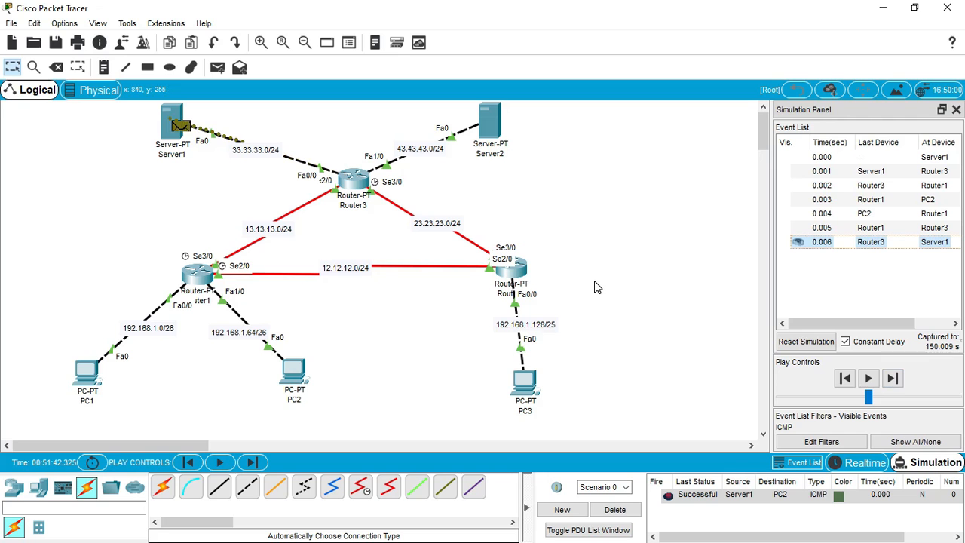
{"action": "left_click", "coordinate": [612, 510]}
Step: Switch to PowerPoint to check the test that follows Server1 to PC2, and return to Packet Tracer
{"action": "key", "text": "super"}
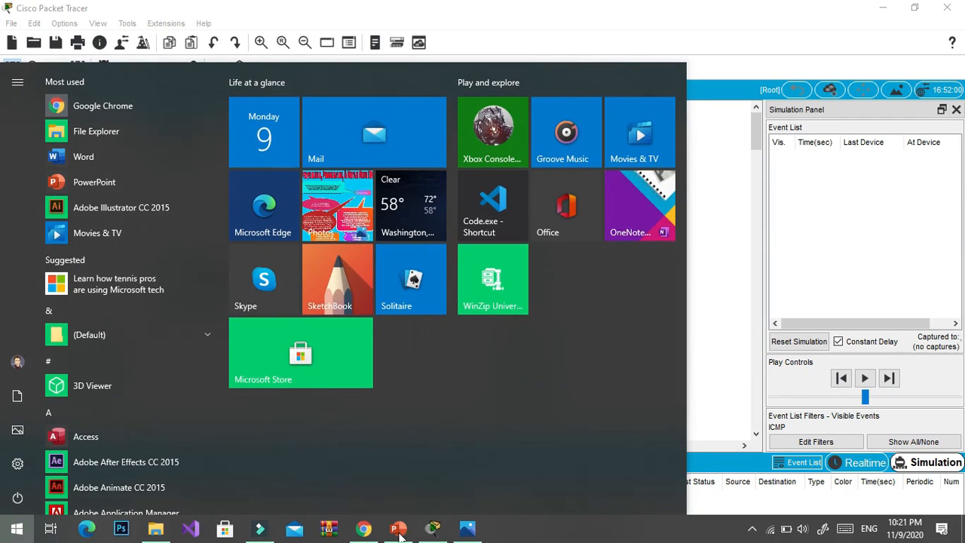
{"action": "left_click", "coordinate": [398, 529]}
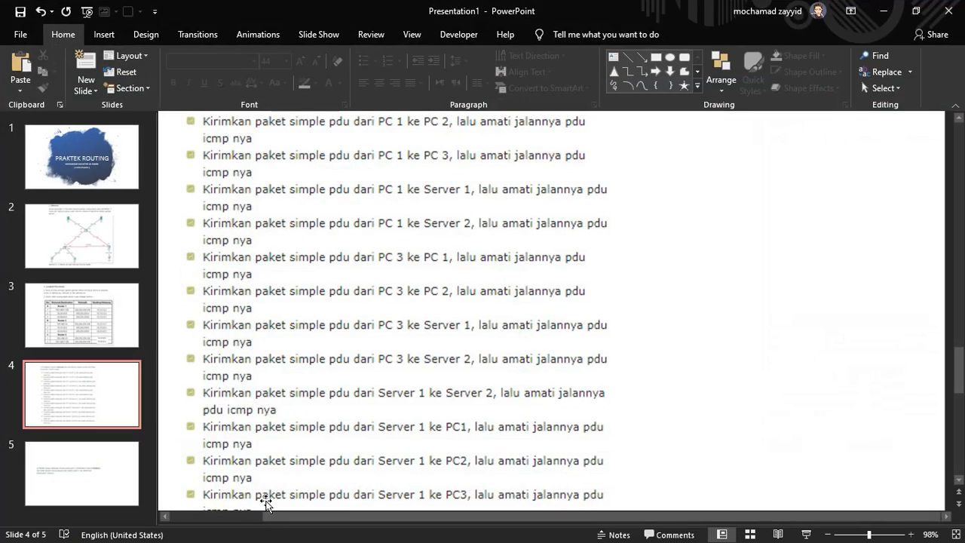
{"action": "left_click_drag", "start_coordinate": [959, 380], "coordinate": [905, 415]}
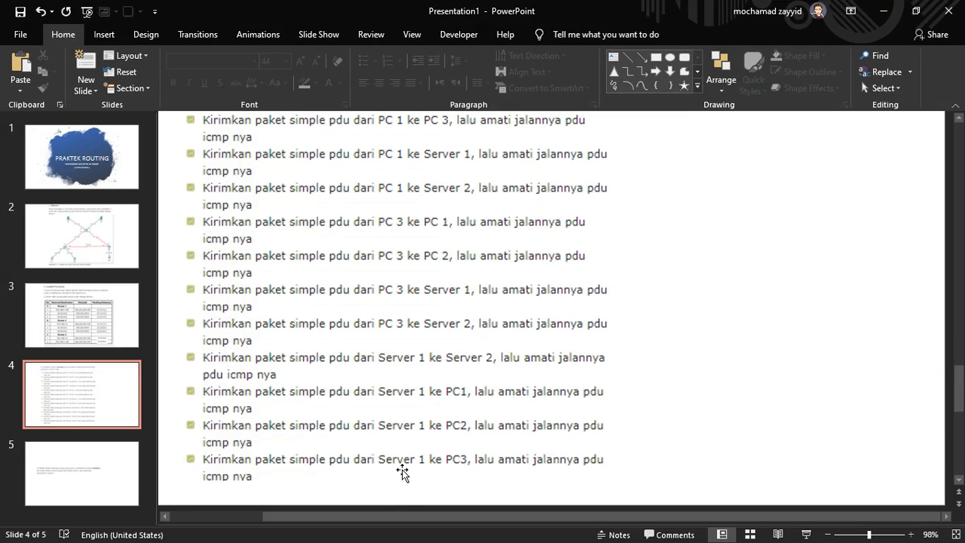
{"action": "left_click", "coordinate": [884, 10]}
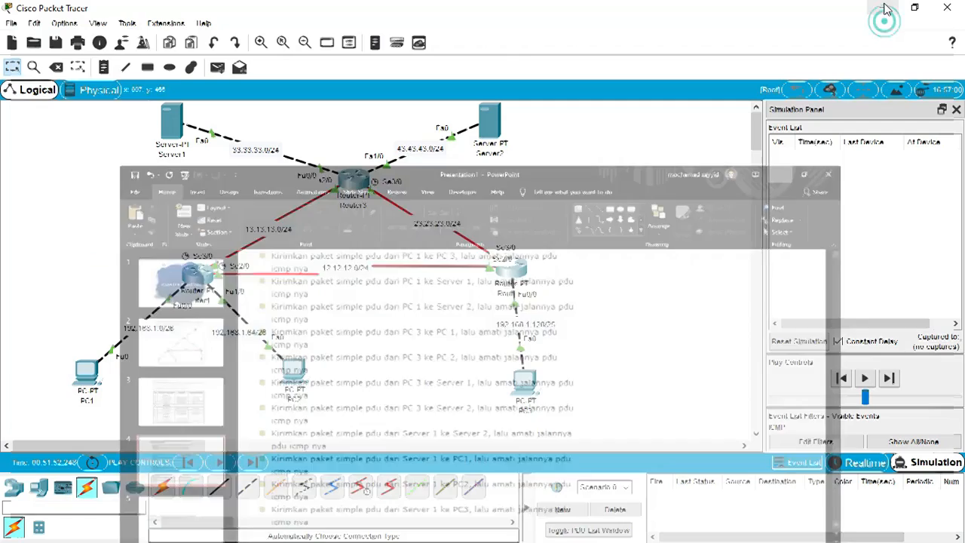
Step: Send a simple PDU from Server1 to PC3, advance the simulation event by event through the reply to Server1, and delete the scenario
{"action": "left_click", "coordinate": [217, 68]}
{"action": "left_click", "coordinate": [177, 121]}
{"action": "left_click", "coordinate": [526, 377]}
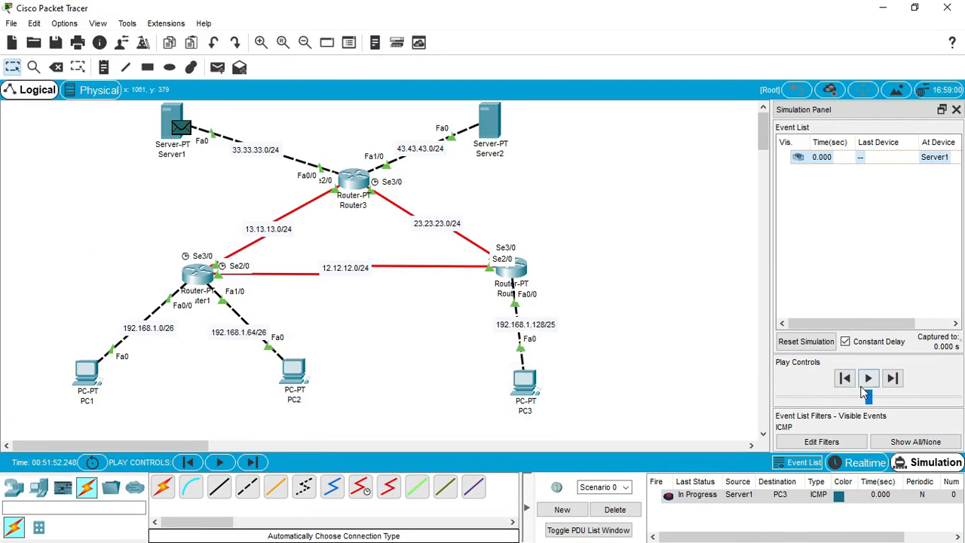
{"action": "left_click", "coordinate": [893, 379]}
{"action": "left_click", "coordinate": [893, 379]}
{"action": "left_click", "coordinate": [892, 379]}
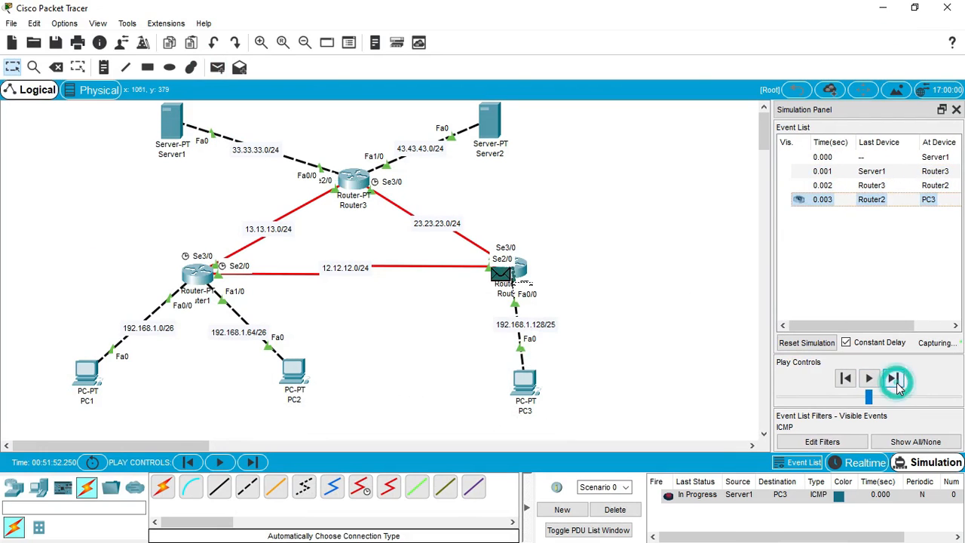
{"action": "left_click", "coordinate": [893, 379]}
{"action": "left_click", "coordinate": [892, 379]}
{"action": "left_click", "coordinate": [892, 379]}
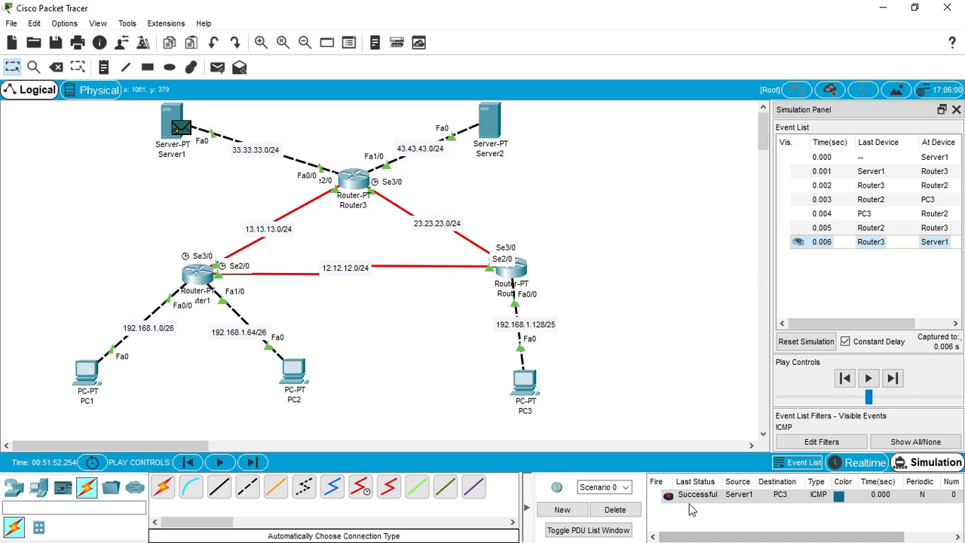
{"action": "left_click", "coordinate": [636, 511]}
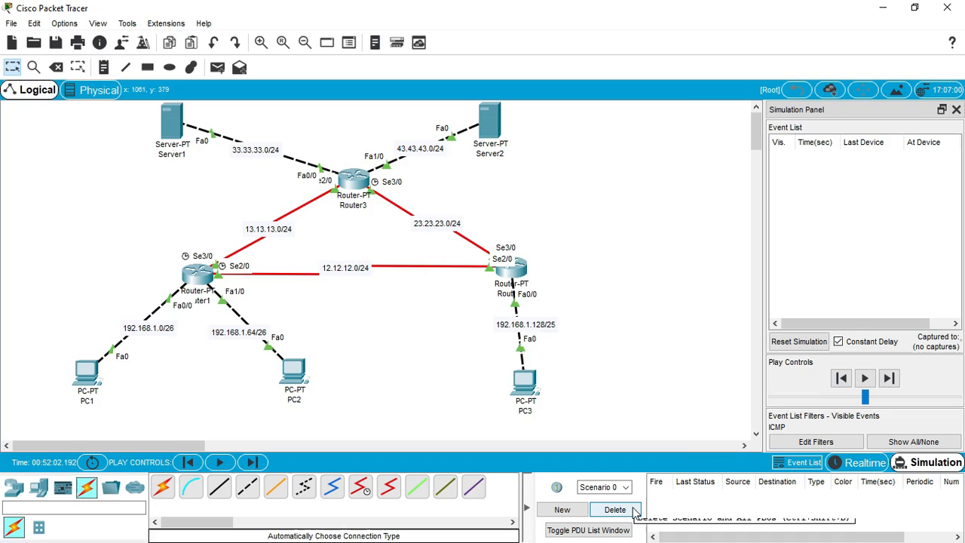
Step: Switch to PowerPoint and read the tracing task on slide 5 together with the list of device pairs on slide 4
{"action": "key", "text": "super"}
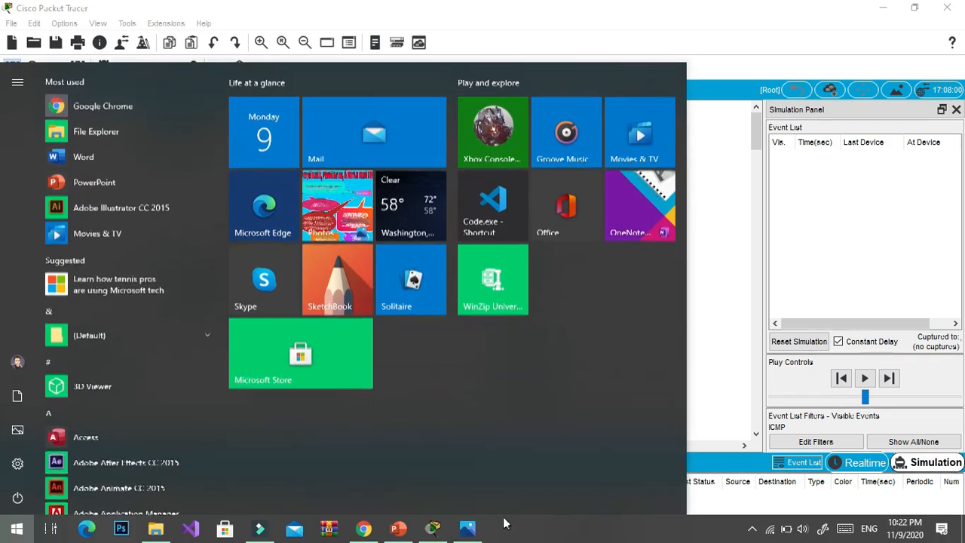
{"action": "left_click", "coordinate": [398, 530]}
{"action": "left_click", "coordinate": [95, 482]}
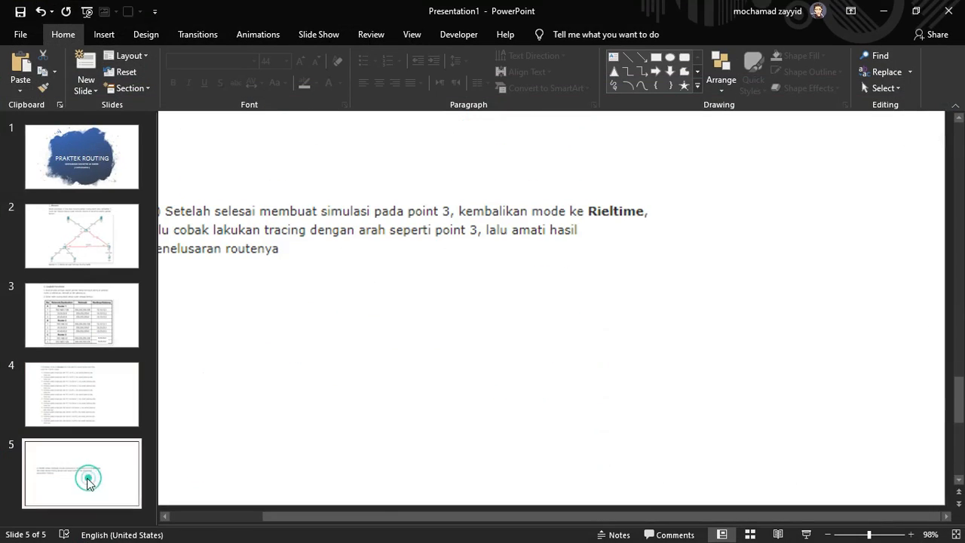
{"action": "left_click_drag", "start_coordinate": [485, 519], "coordinate": [396, 512]}
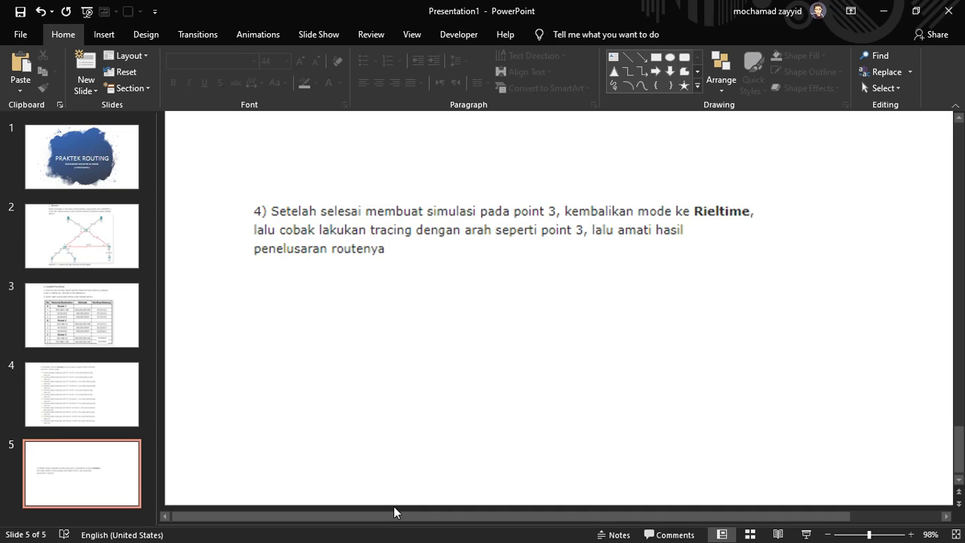
{"action": "left_click", "coordinate": [108, 401]}
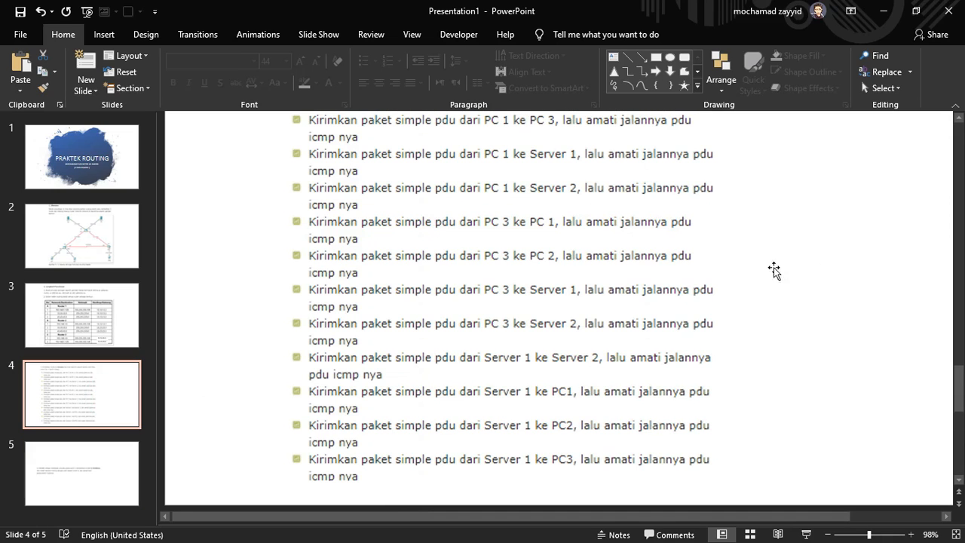
{"action": "scroll", "coordinate": [958, 128], "scroll_direction": "up", "scroll_amount": 3}
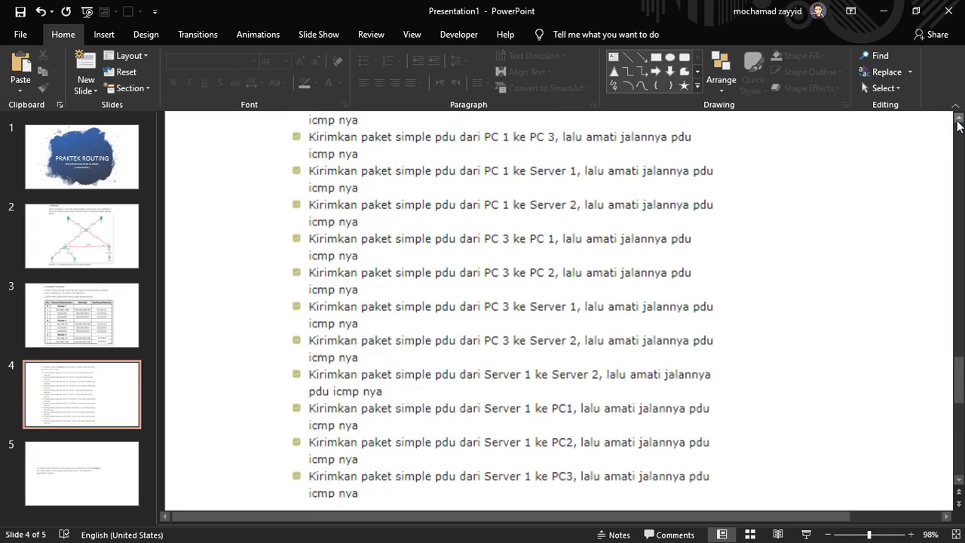
{"action": "left_click", "coordinate": [958, 118]}
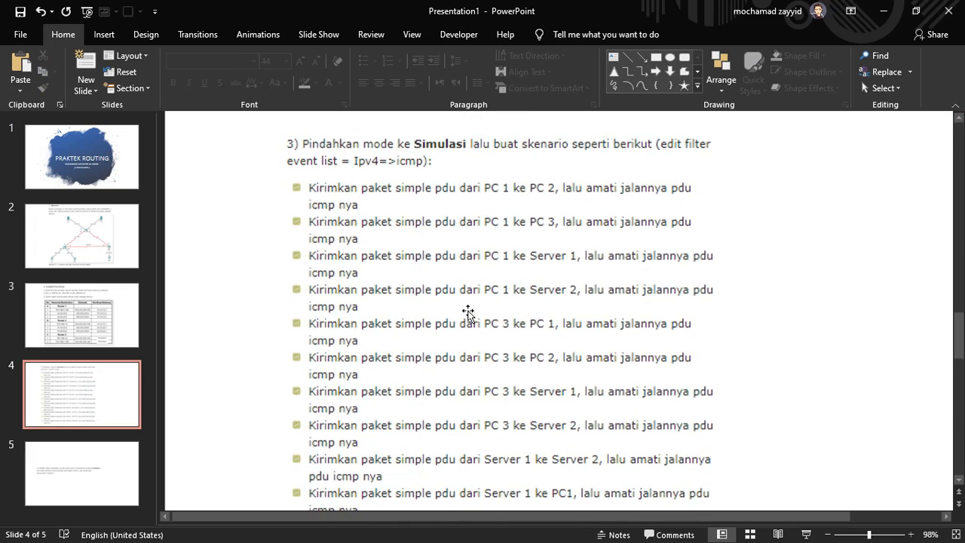
{"action": "left_click", "coordinate": [116, 451]}
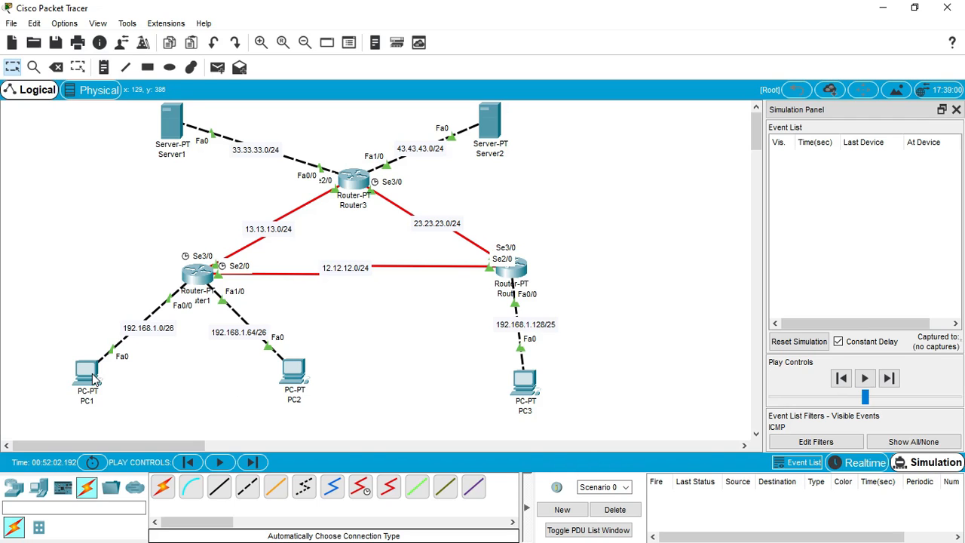
Step: Recheck the tracing instructions and the first device pair on slide 4 in PowerPoint, and return to Packet Tracer
{"action": "mouse_move", "coordinate": [93, 375]}
{"action": "key", "text": "super"}
{"action": "left_click", "coordinate": [398, 531]}
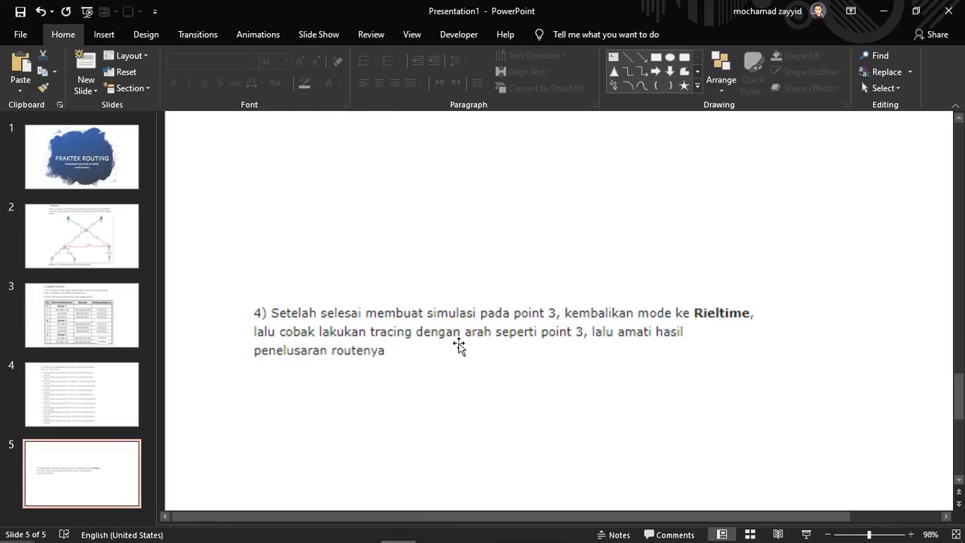
{"action": "left_click", "coordinate": [83, 381]}
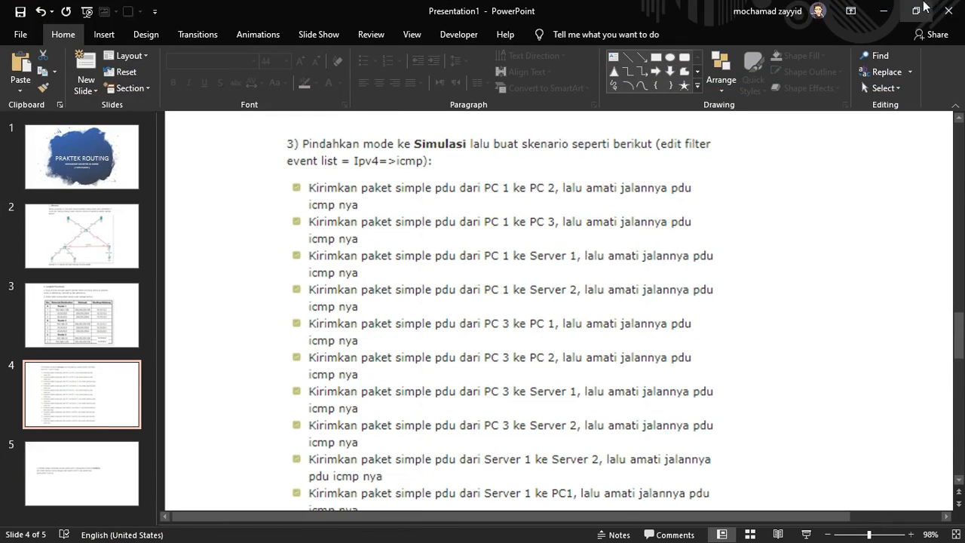
{"action": "left_click", "coordinate": [883, 11]}
Step: Open PC1's Command Prompt and begin a tracert command
{"action": "left_click", "coordinate": [91, 378]}
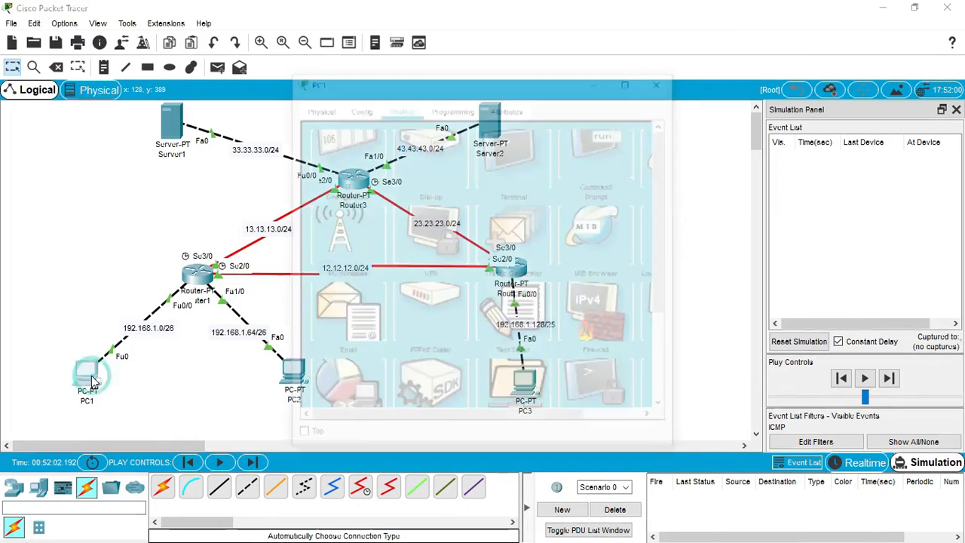
{"action": "left_click", "coordinate": [594, 171]}
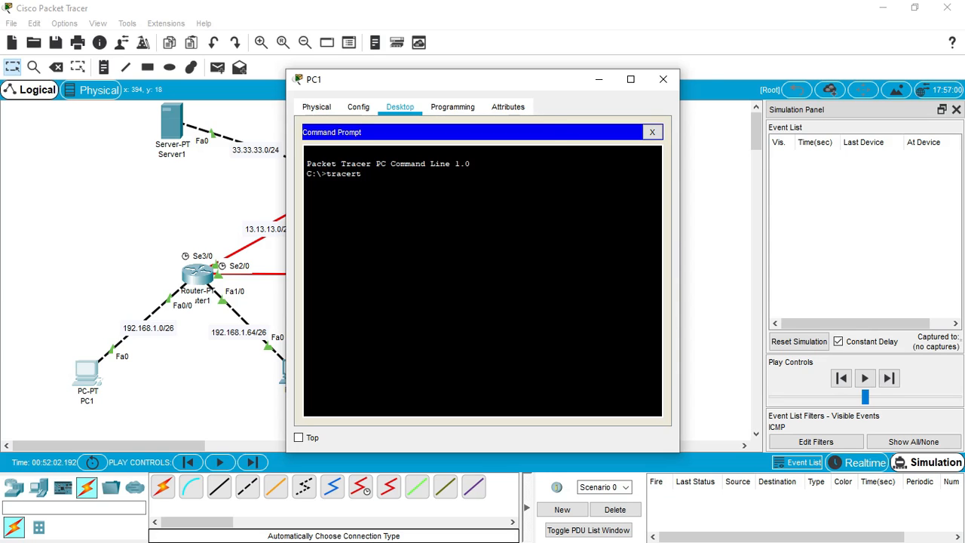
{"action": "left_click_drag", "start_coordinate": [535, 88], "coordinate": [575, 89]}
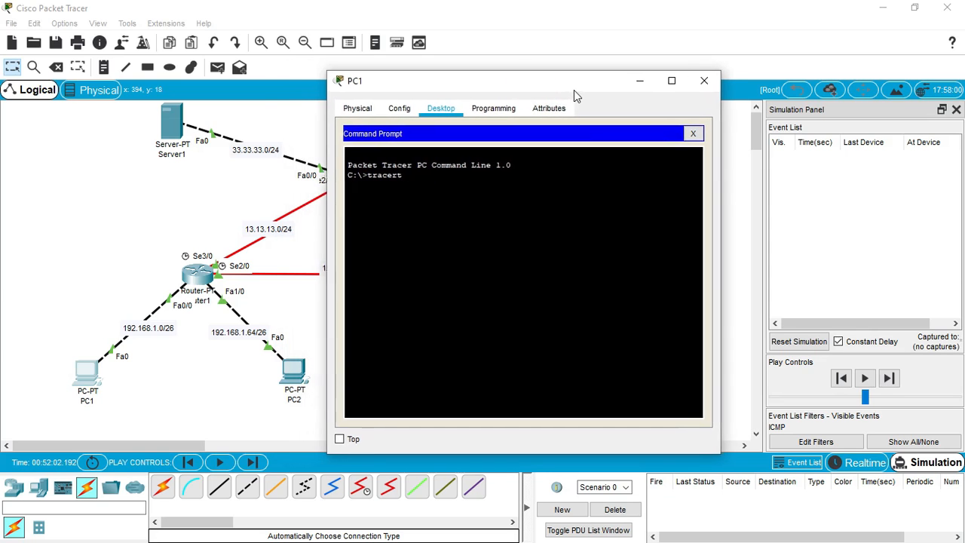
Step: Set PC1's window aside and look up PC2's IPv4 address in its IP configuration
{"action": "left_click", "coordinate": [644, 81]}
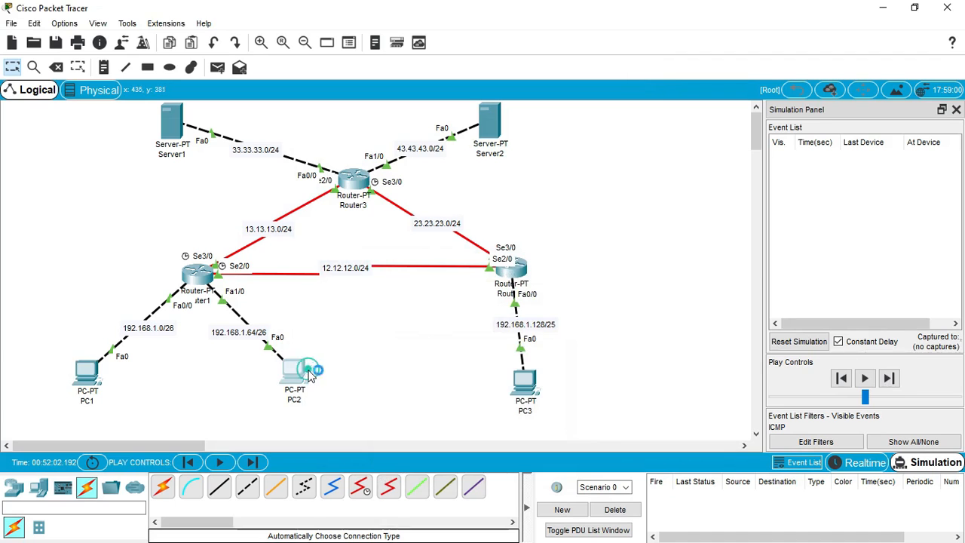
{"action": "left_click", "coordinate": [294, 369]}
{"action": "left_click", "coordinate": [355, 168]}
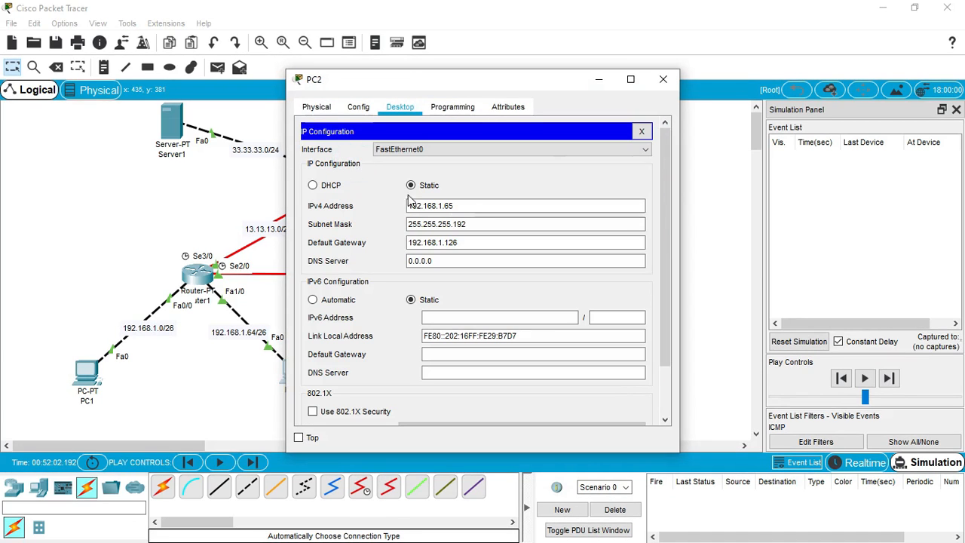
{"action": "left_click", "coordinate": [674, 78]}
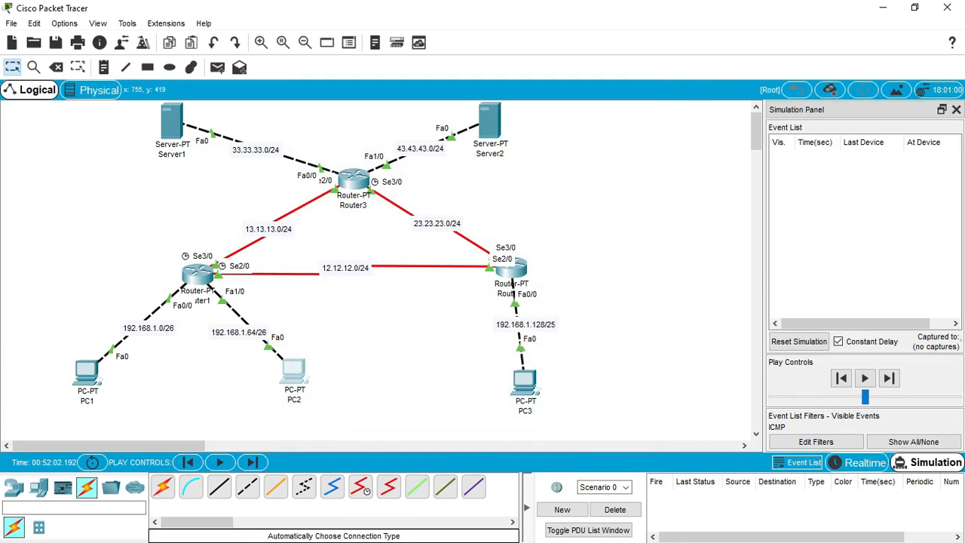
Step: Bring back PC1's Command Prompt and run tracert 192.168.1.65 to trace the route to PC2
{"action": "key", "text": "super"}
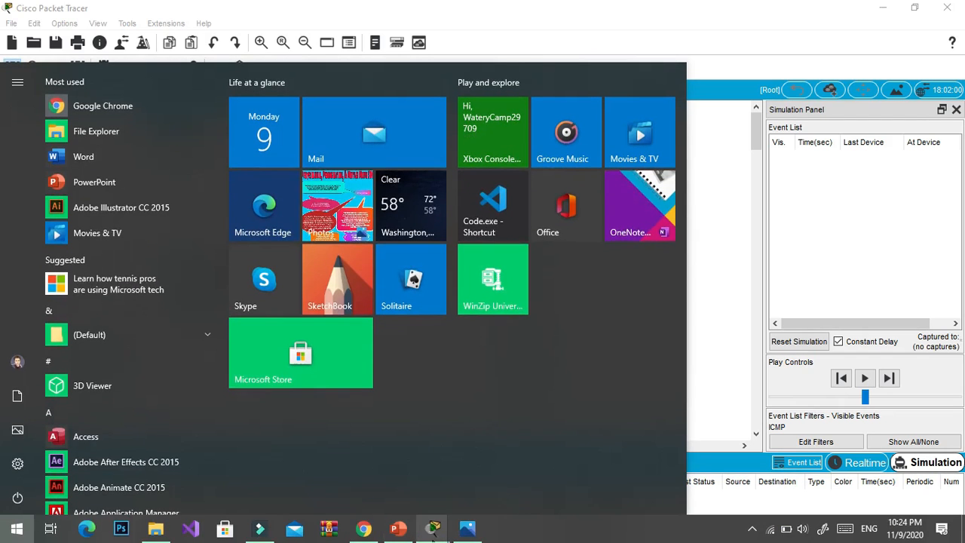
{"action": "mouse_move", "coordinate": [433, 528]}
{"action": "left_click", "coordinate": [531, 462]}
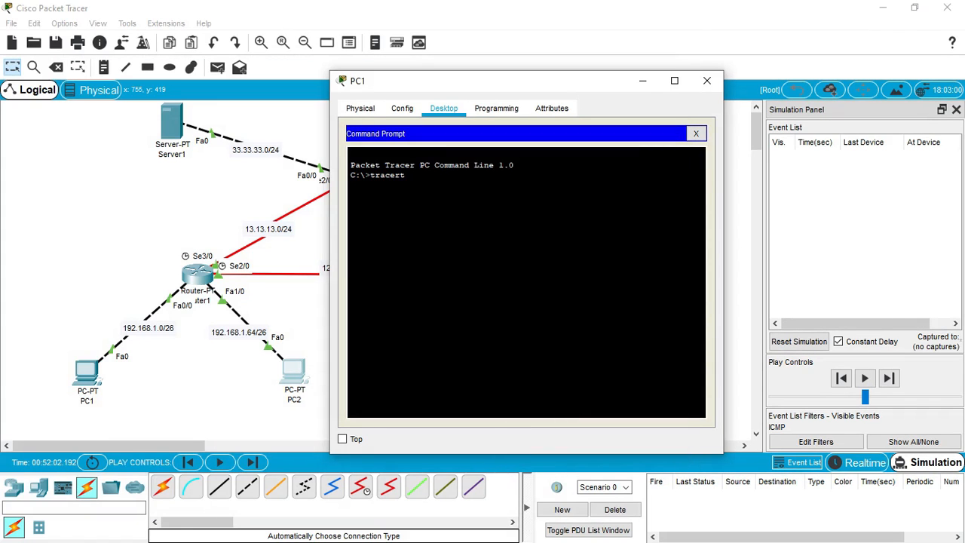
{"action": "left_click", "coordinate": [435, 188]}
{"action": "type", "text": "65"}
{"action": "key", "text": "Return"}
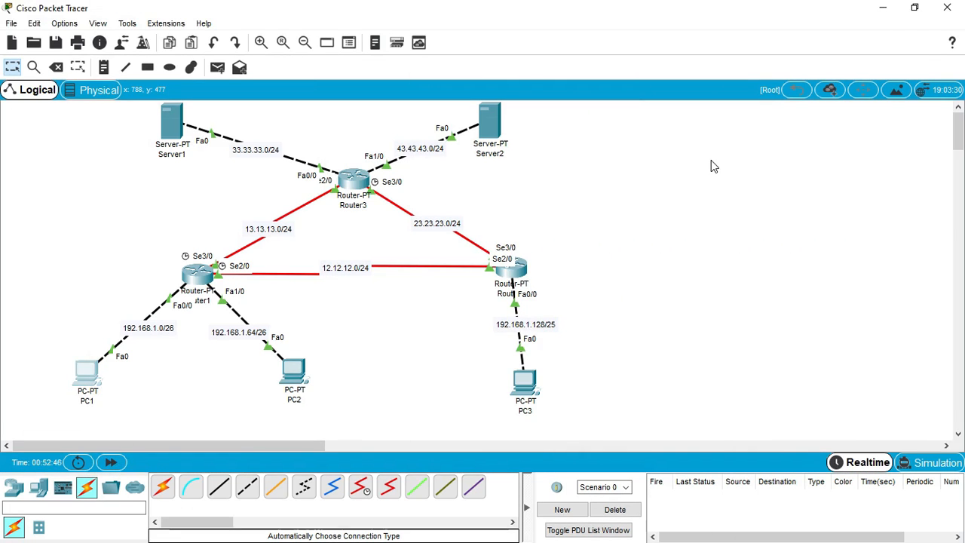
Step: Put the workspace in Realtime mode and reopen PC1's Command Prompt
{"action": "left_click", "coordinate": [931, 462]}
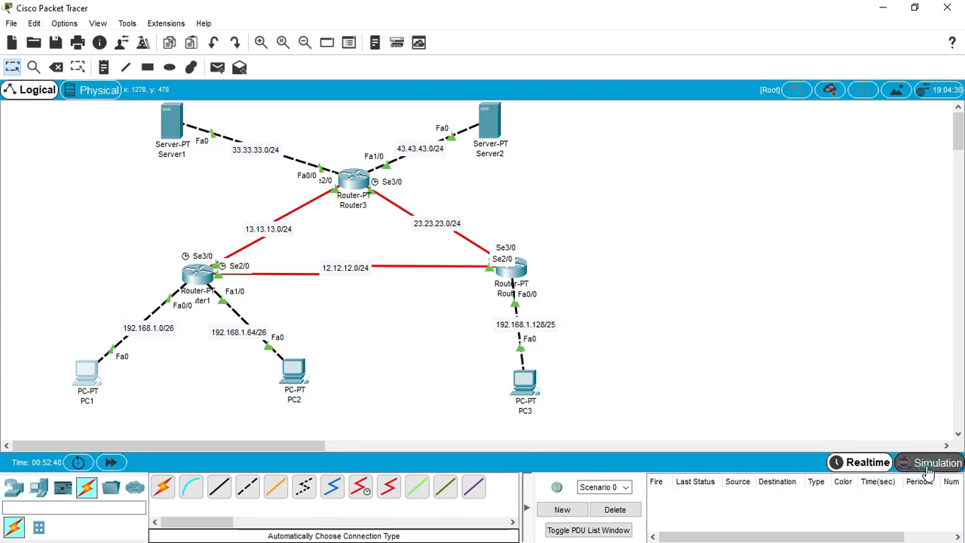
{"action": "left_click", "coordinate": [875, 466]}
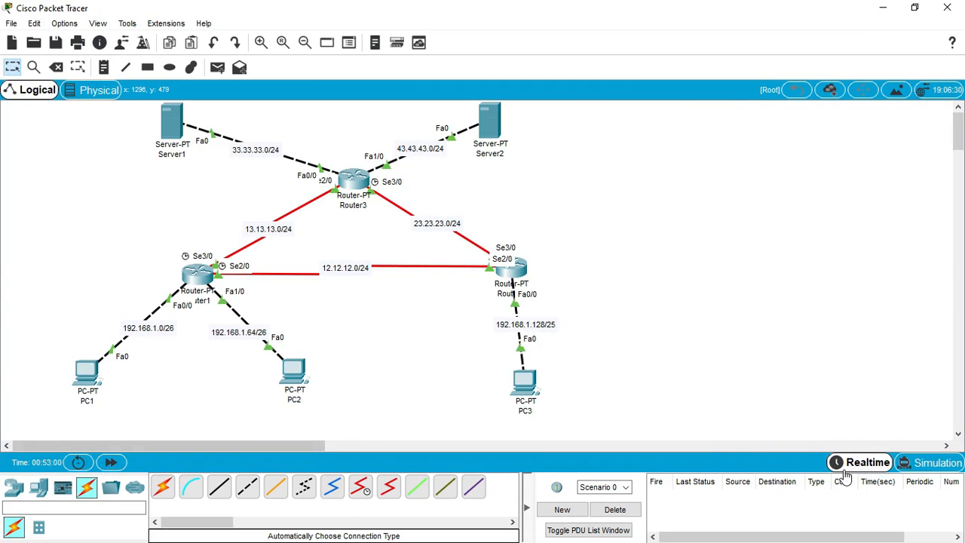
{"action": "left_click", "coordinate": [87, 375]}
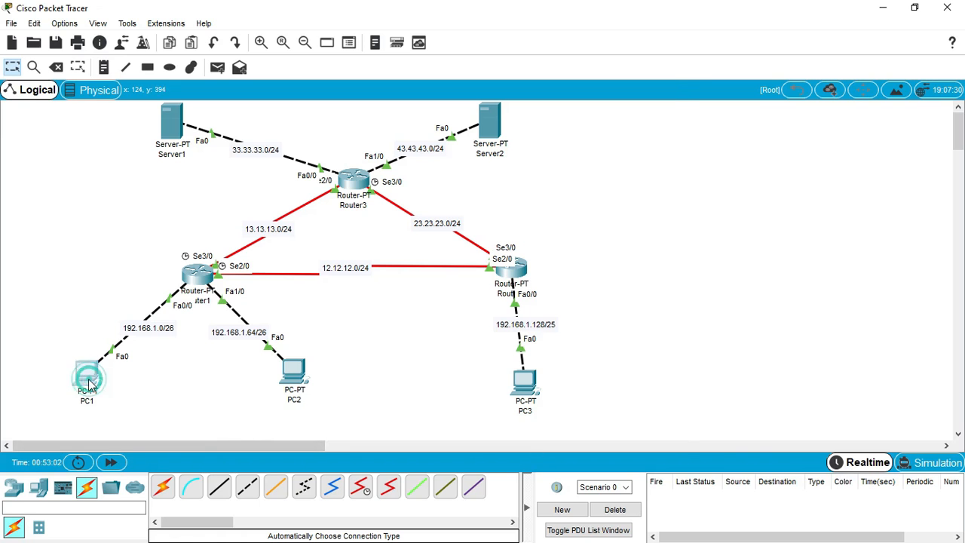
{"action": "left_click", "coordinate": [576, 192]}
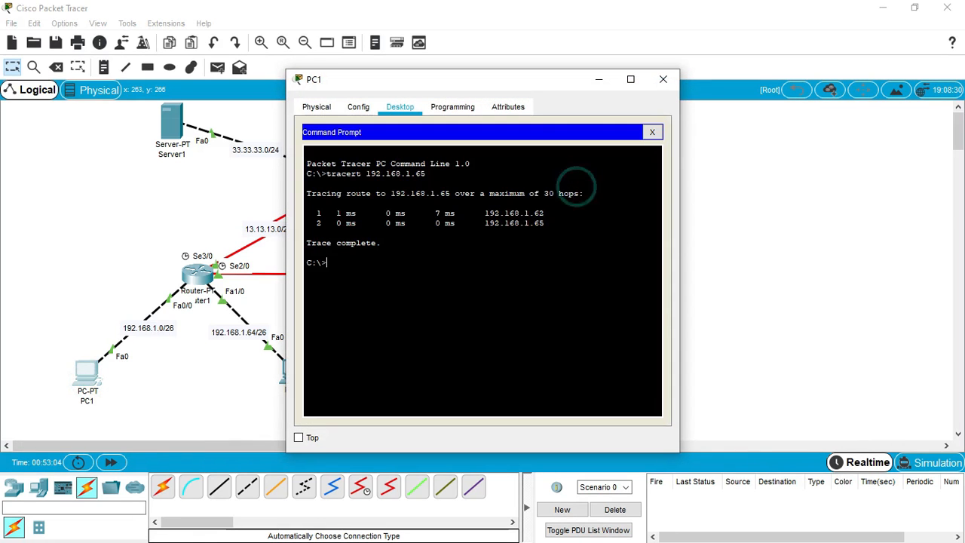
Step: Run tracert 192.168.1.65 again in PC1's Command Prompt and shift the window away from the topology
{"action": "key", "text": "Up"}
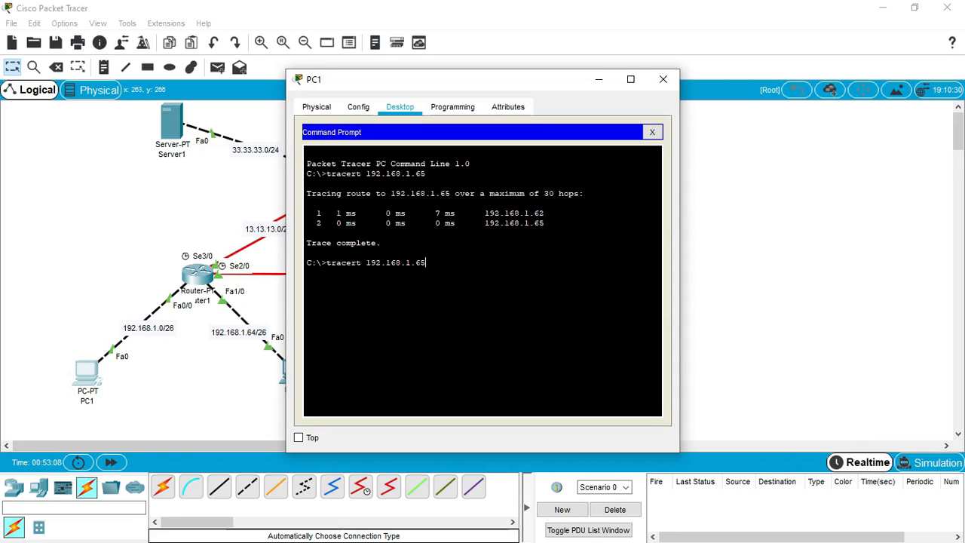
{"action": "key", "text": "Return"}
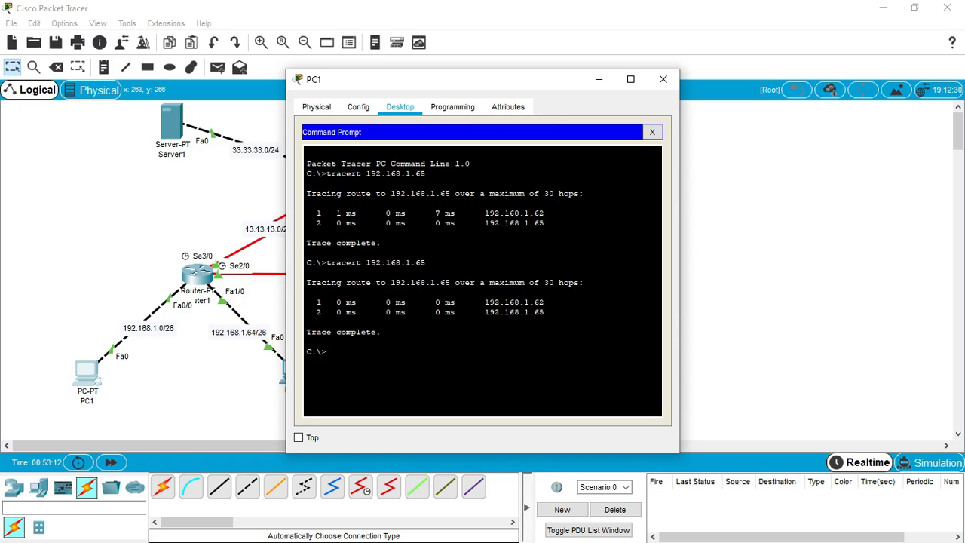
{"action": "left_click_drag", "start_coordinate": [502, 82], "coordinate": [607, 78]}
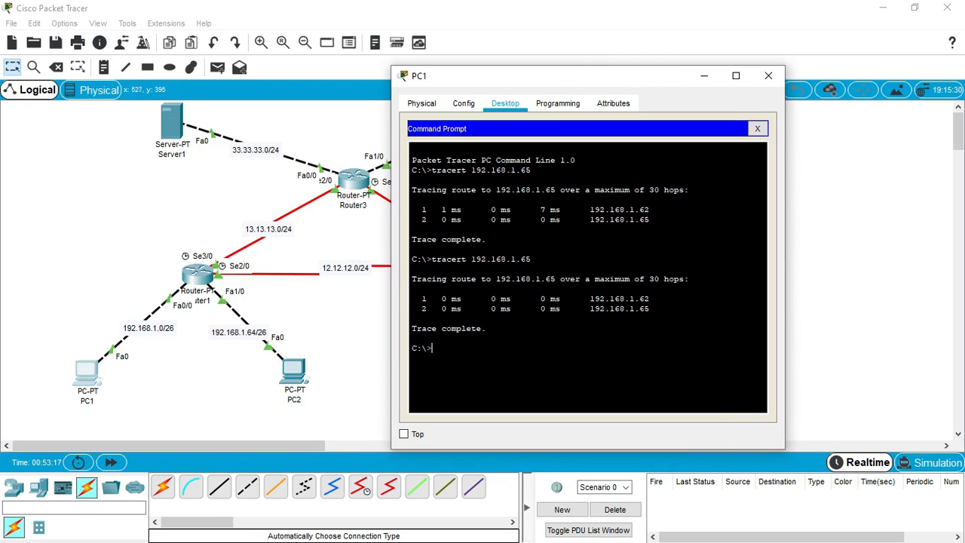
Step: Check the next trace target in the PowerPoint task list, and look up PC3's IPv4 address in its IP configuration in Packet Tracer
{"action": "key", "text": "super"}
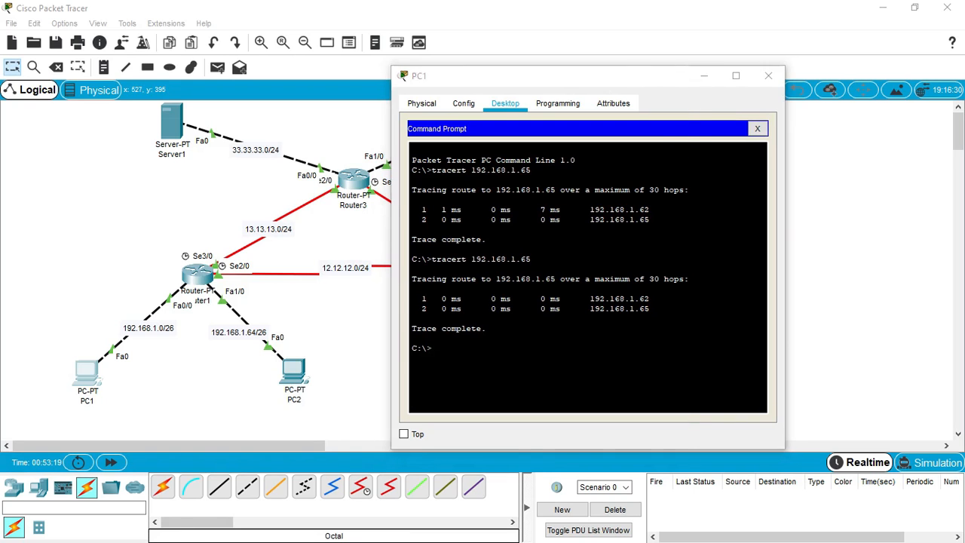
{"action": "left_click", "coordinate": [404, 534]}
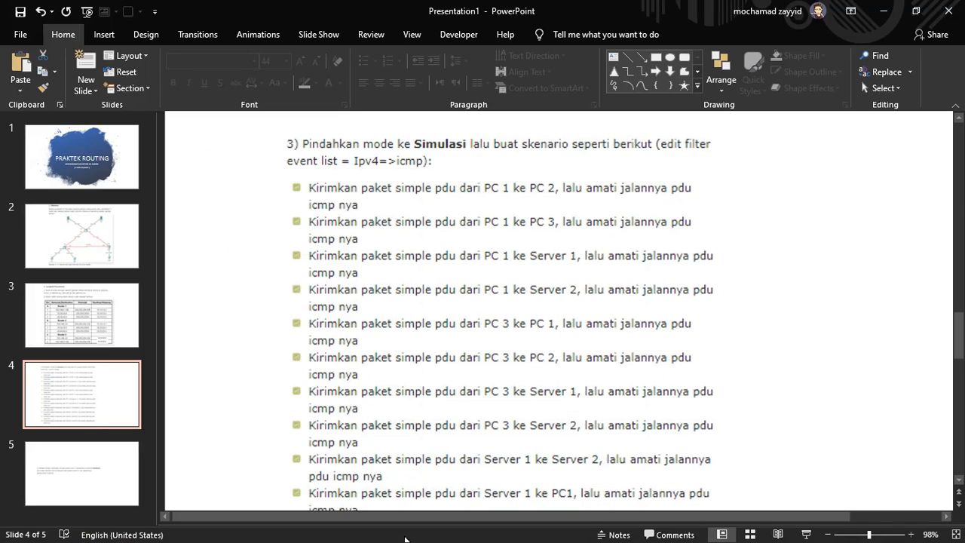
{"action": "left_click", "coordinate": [882, 11]}
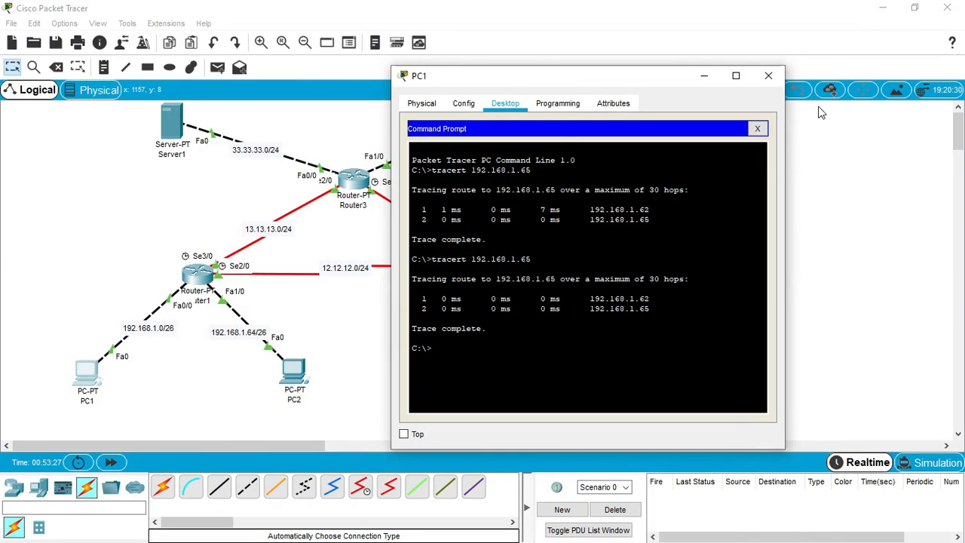
{"action": "left_click", "coordinate": [705, 75]}
{"action": "left_click", "coordinate": [522, 383]}
{"action": "left_click", "coordinate": [351, 185]}
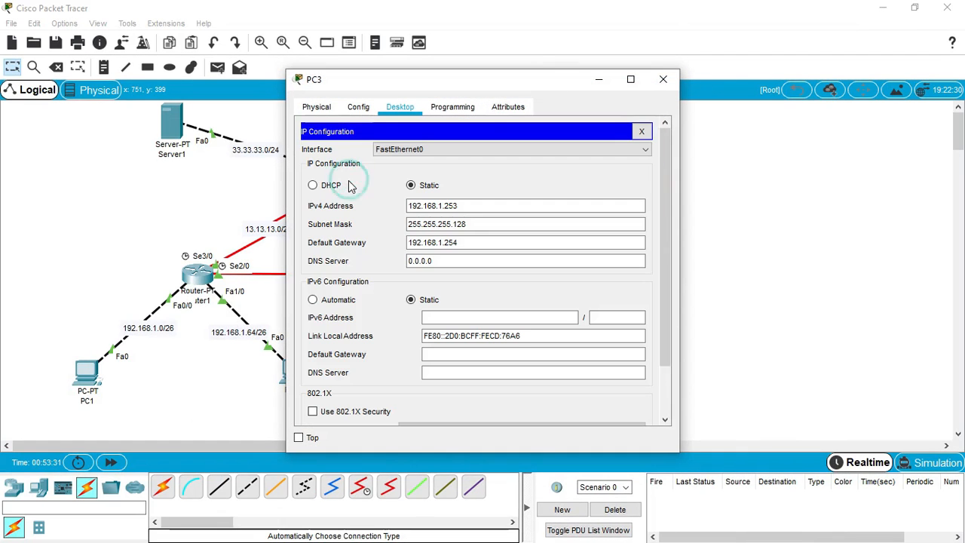
{"action": "left_click", "coordinate": [663, 82]}
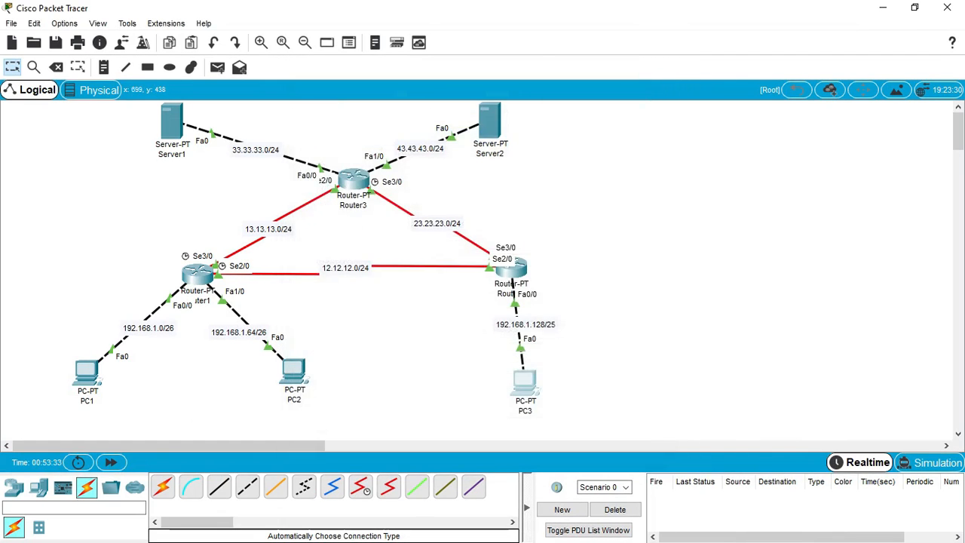
Step: Bring back PC1's Command Prompt and run tracert 192.168.1.253 to trace the route to PC3, moving the window clear of the topology
{"action": "key", "text": "super"}
{"action": "mouse_move", "coordinate": [441, 534]}
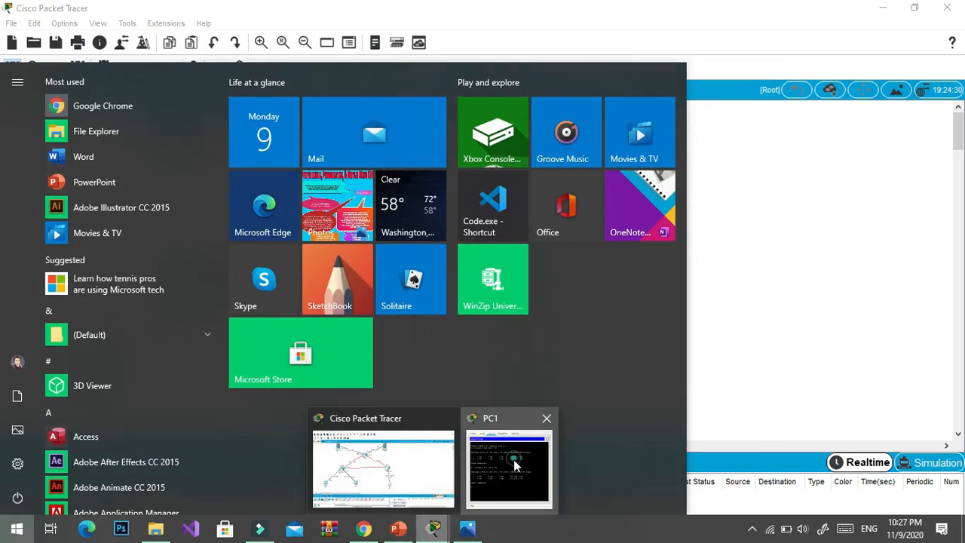
{"action": "left_click", "coordinate": [523, 456]}
{"action": "left_click", "coordinate": [556, 348]}
{"action": "key", "text": "Up"}
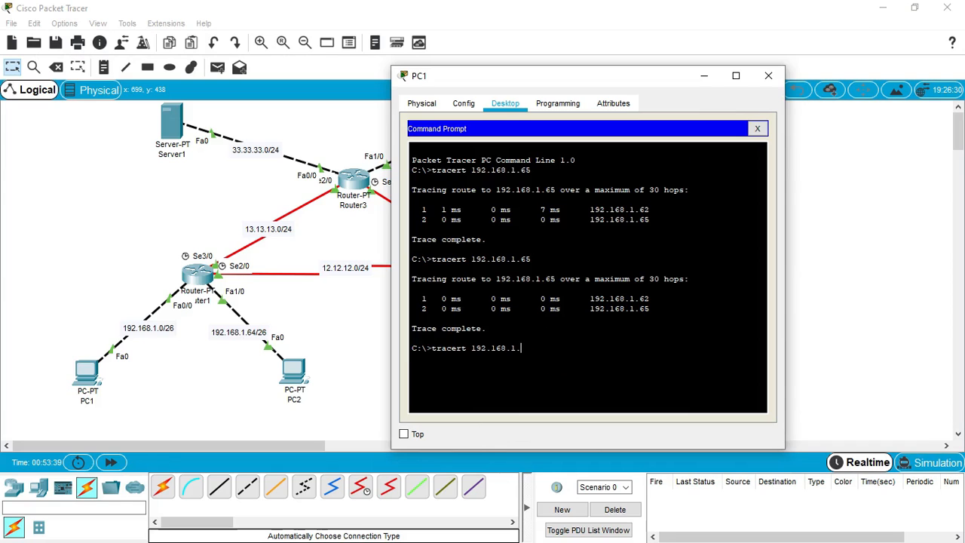
{"action": "type", "text": "253"}
{"action": "key", "text": "Return"}
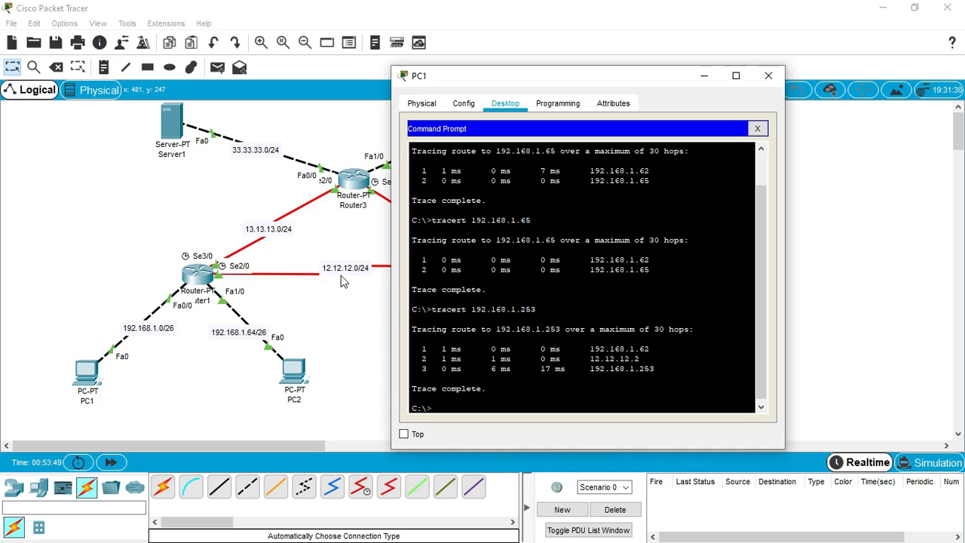
{"action": "left_click_drag", "start_coordinate": [552, 80], "coordinate": [604, 101]}
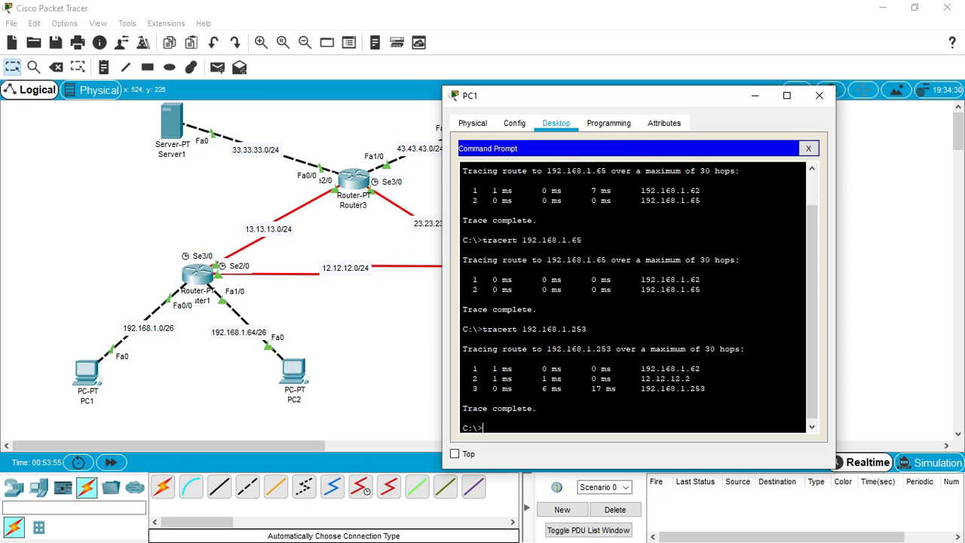
Step: Consult the PowerPoint task list, and run tracert 33.33.33.1 in PC1's Command Prompt to trace the route to Server1
{"action": "key", "text": "super"}
{"action": "left_click", "coordinate": [399, 531]}
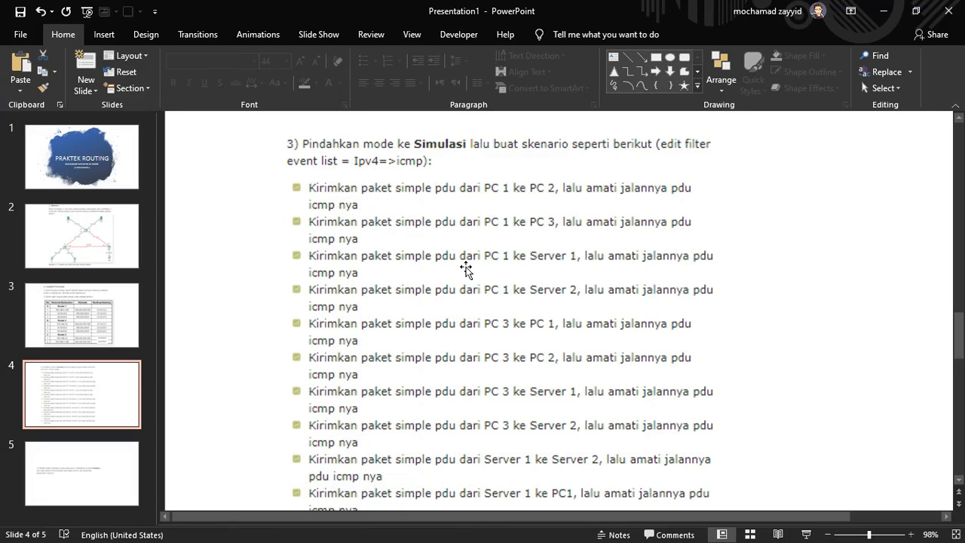
{"action": "left_click", "coordinate": [888, 8]}
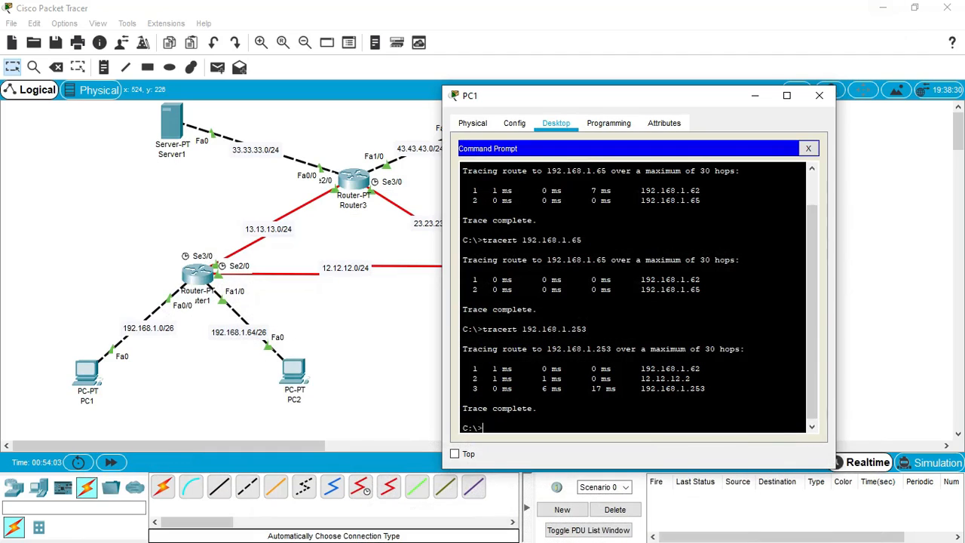
{"action": "key", "text": "Up"}
{"action": "key", "text": "BackSpace"}
{"action": "type", "text": "33.33.33.1"}
{"action": "key", "text": "Return"}
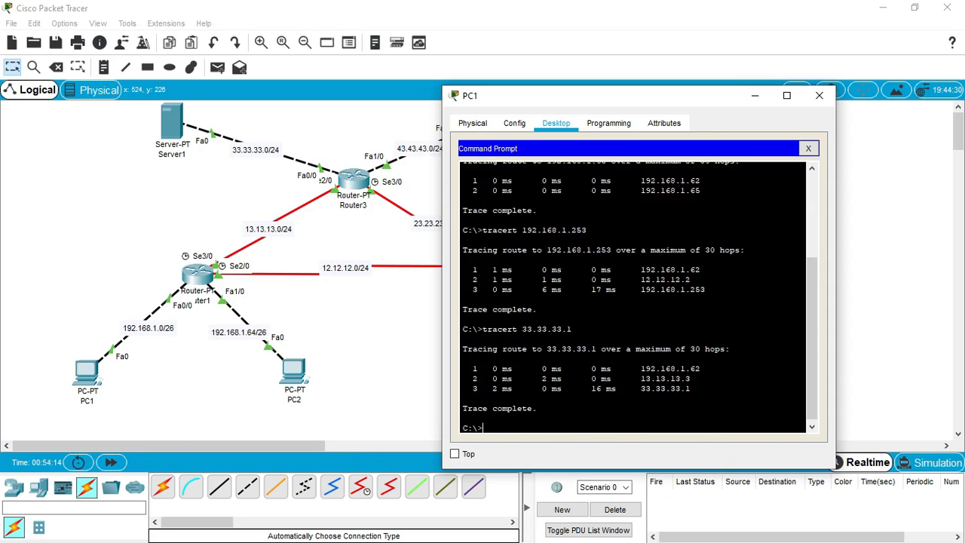
Step: Review the remaining PC1 scenario on slide 4 of the PowerPoint task list and return to Packet Tracer
{"action": "key", "text": "super"}
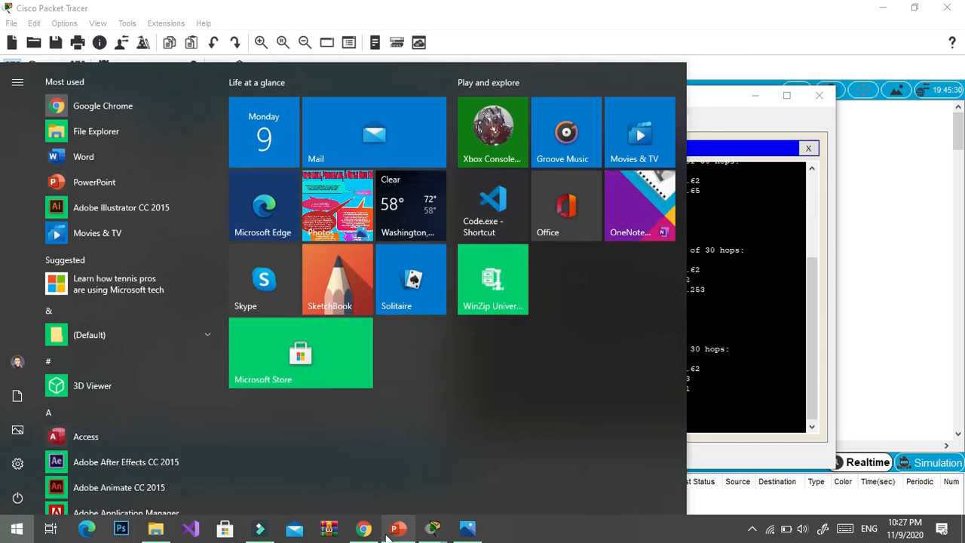
{"action": "left_click", "coordinate": [367, 538]}
{"action": "key", "text": "super"}
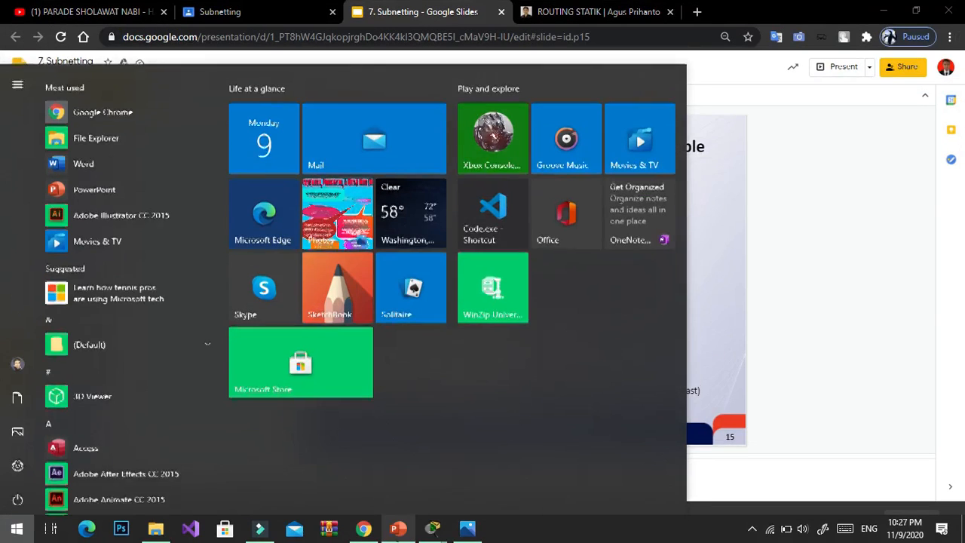
{"action": "left_click", "coordinate": [398, 539]}
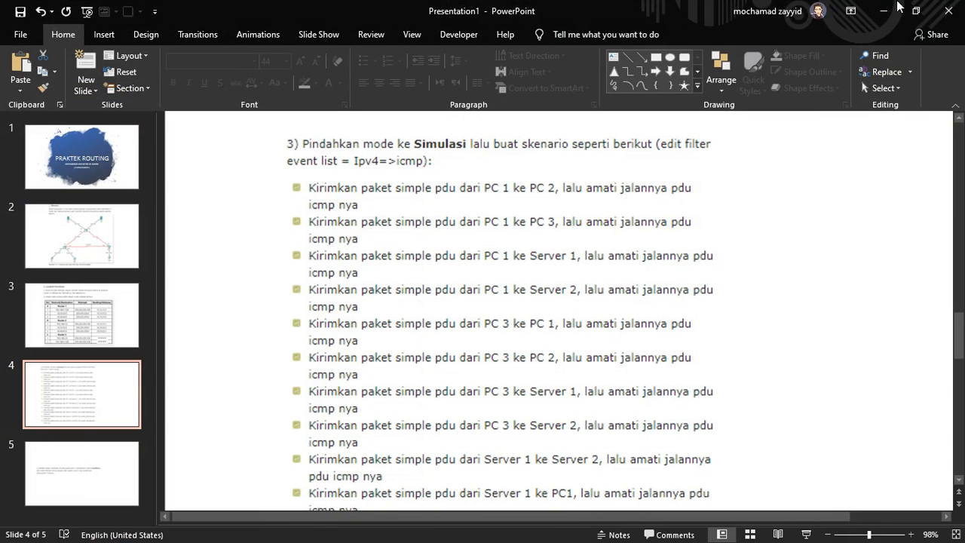
{"action": "left_click", "coordinate": [887, 10]}
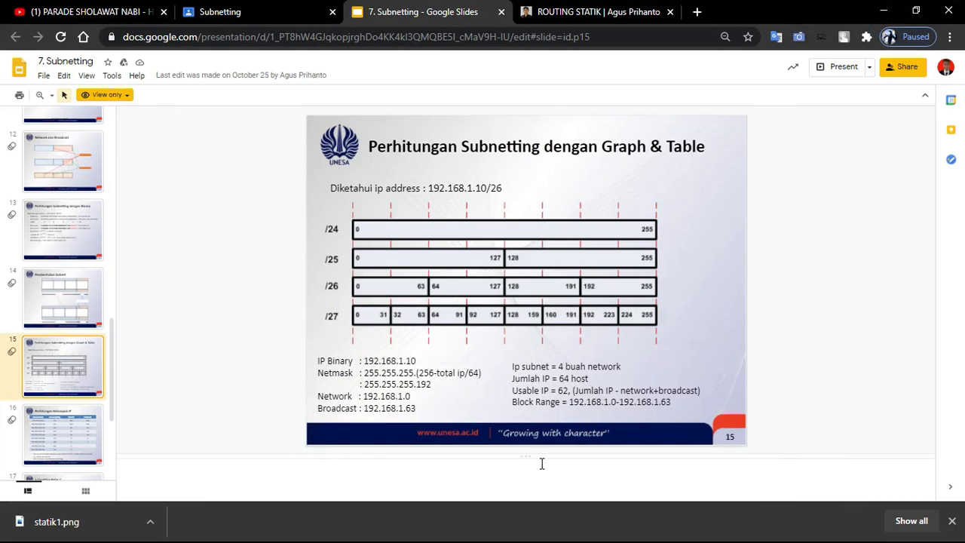
{"action": "left_click", "coordinate": [883, 11]}
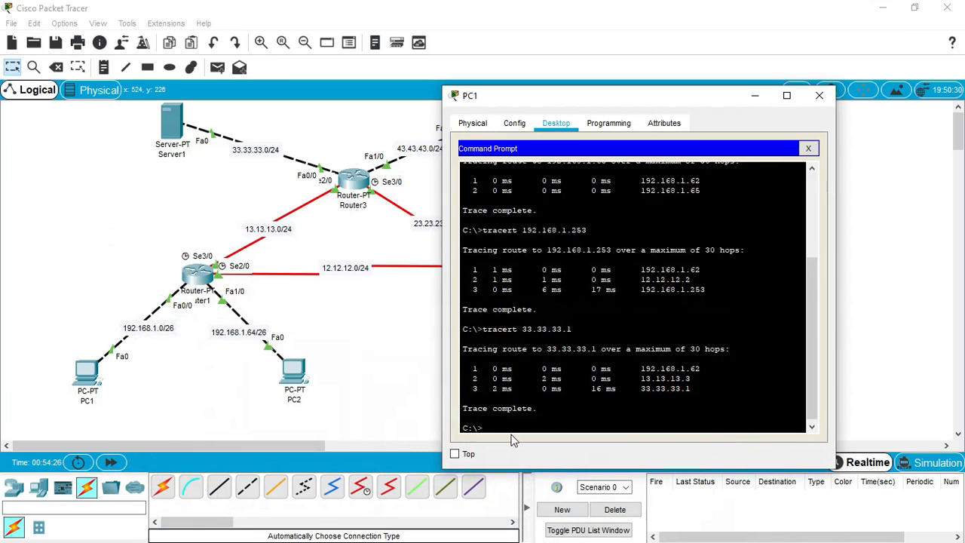
Step: Run tracert 43.43.43.2 in PC1's Command Prompt to trace the route to Server2, and close PC1's window
{"action": "key", "text": "Up"}
{"action": "key", "text": "BackSpace"}
{"action": "key", "text": "BackSpace"}
{"action": "key", "text": "BackSpace"}
{"action": "key", "text": "BackSpace"}
{"action": "key", "text": "BackSpace"}
{"action": "type", "text": "43.43.43."}
{"action": "key", "text": "Return"}
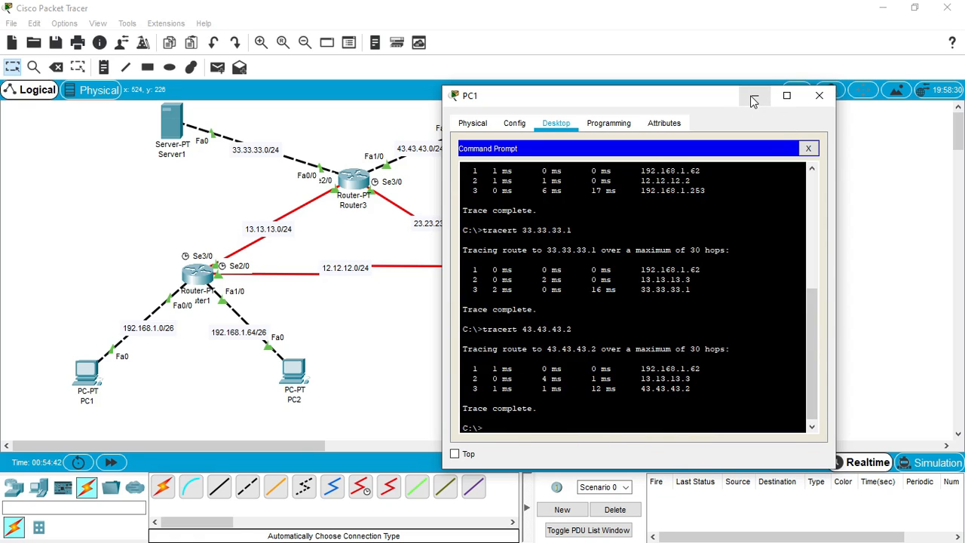
{"action": "left_click", "coordinate": [819, 95]}
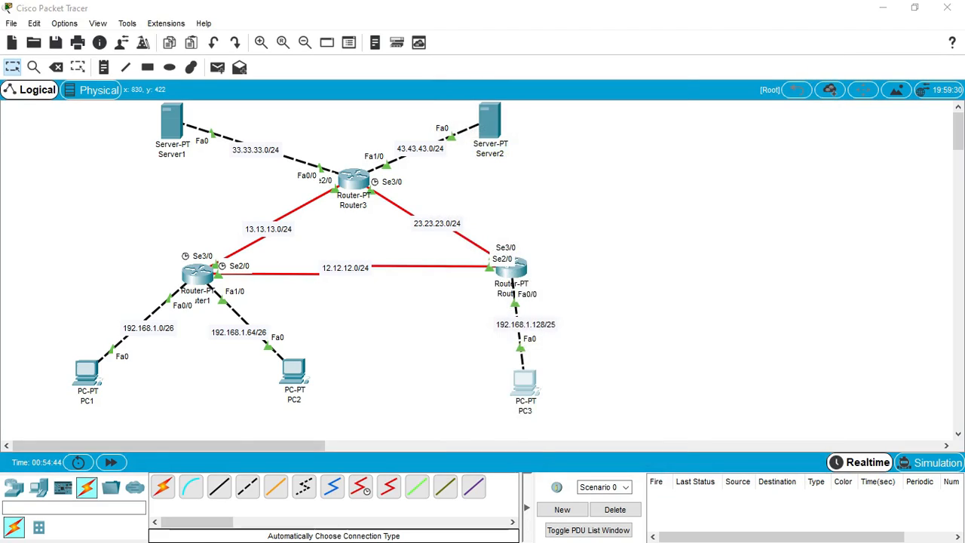
Step: Consult the PowerPoint task list, and run tracert 192.168.1.1 in PC3's Command Prompt to trace the route to PC1
{"action": "key", "text": "super"}
{"action": "left_click", "coordinate": [399, 531]}
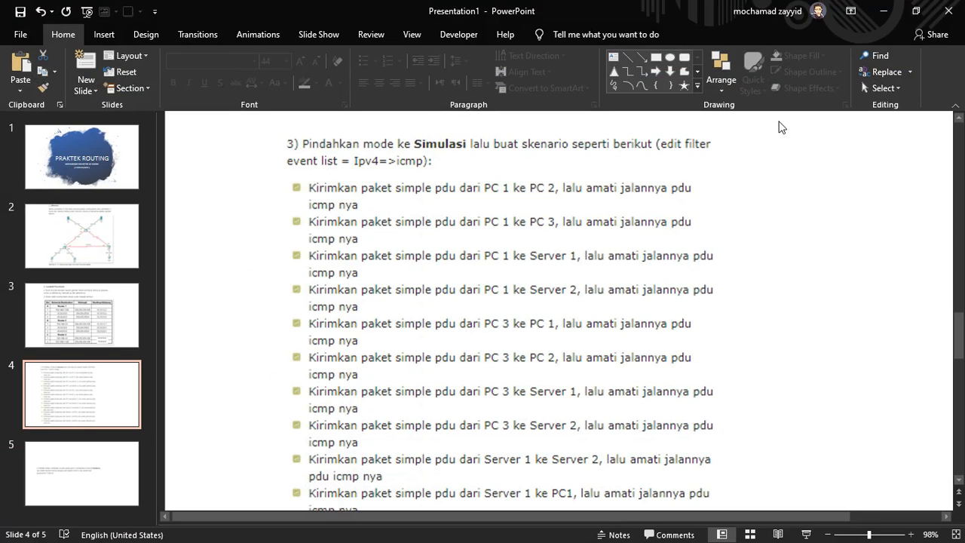
{"action": "left_click", "coordinate": [883, 11]}
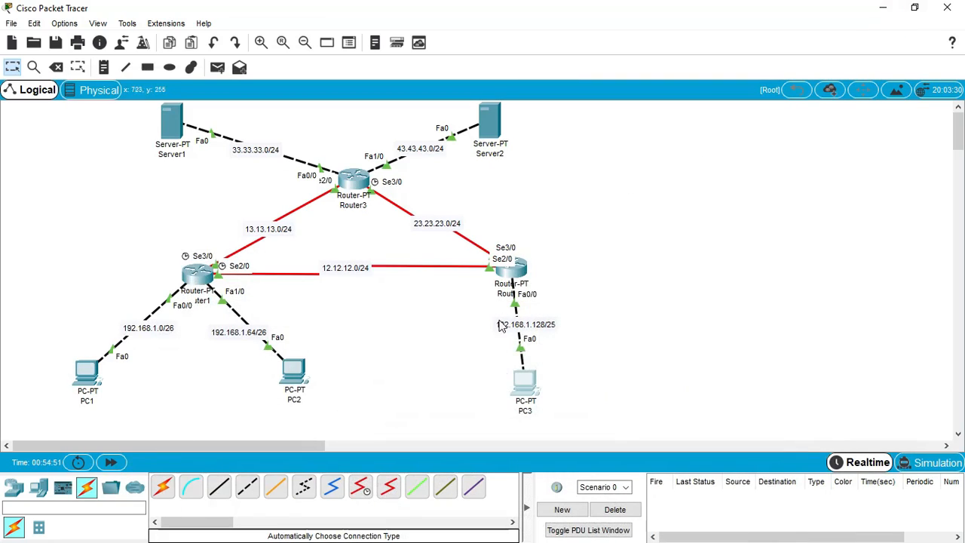
{"action": "left_click", "coordinate": [538, 388]}
{"action": "left_click", "coordinate": [571, 153]}
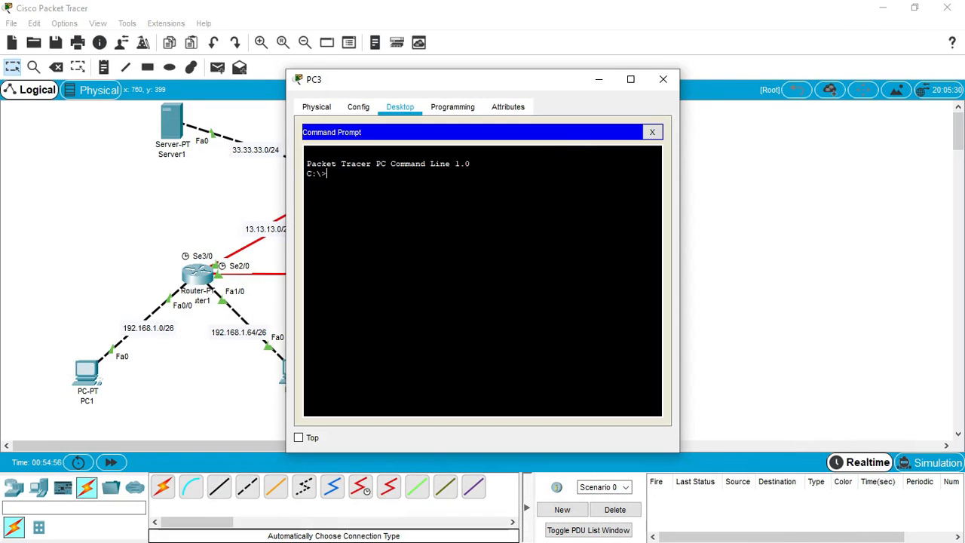
{"action": "type", "text": "tracert 192.168"}
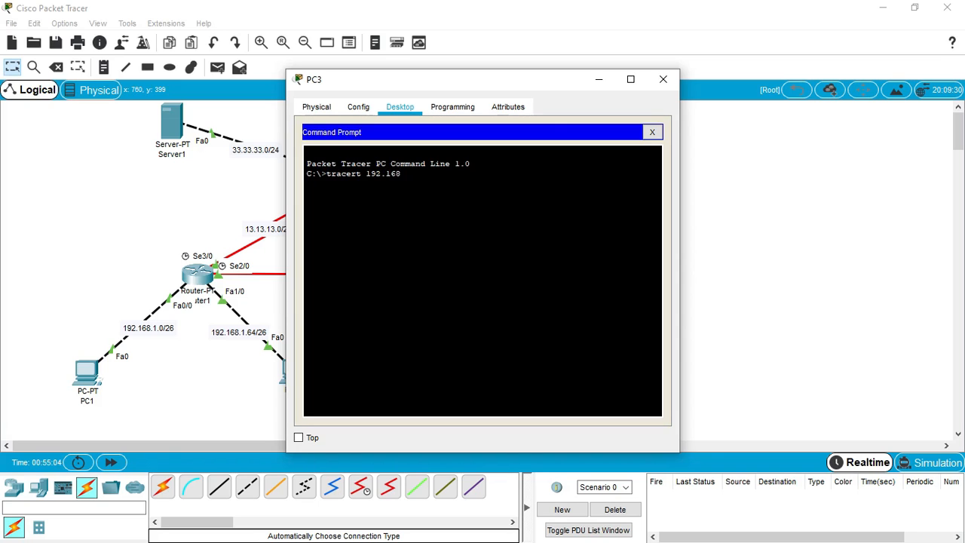
{"action": "key", "text": "Return"}
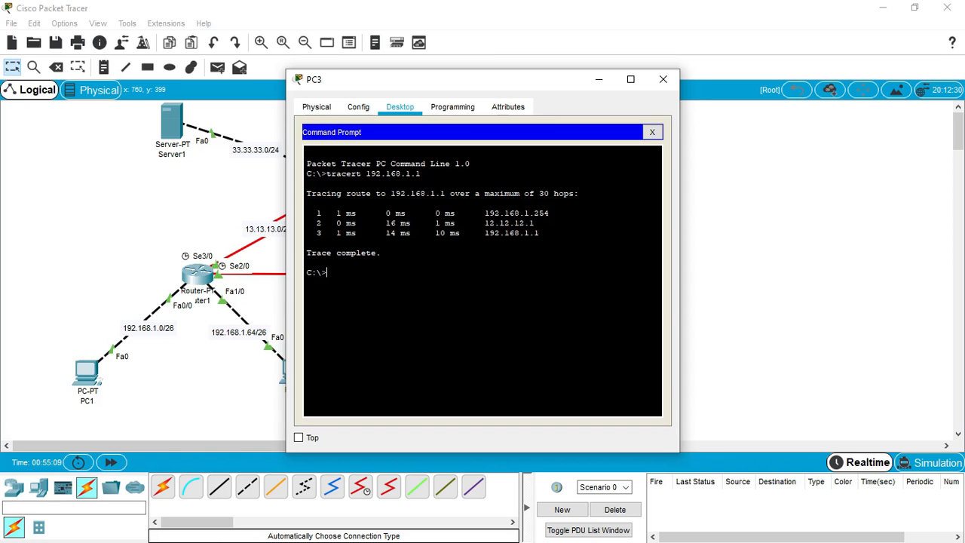
Step: Check the next PC3 scenario in PowerPoint, and begin a tracert command to a 192.168.1. address in PC3's Command Prompt
{"action": "key", "text": "super"}
{"action": "left_click", "coordinate": [399, 530]}
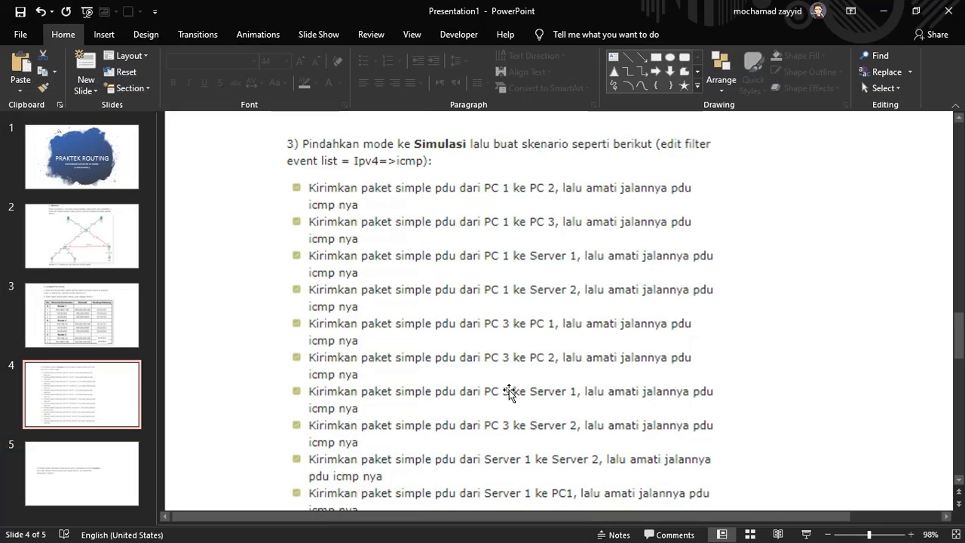
{"action": "left_click", "coordinate": [895, 20]}
{"action": "key", "text": "Up"}
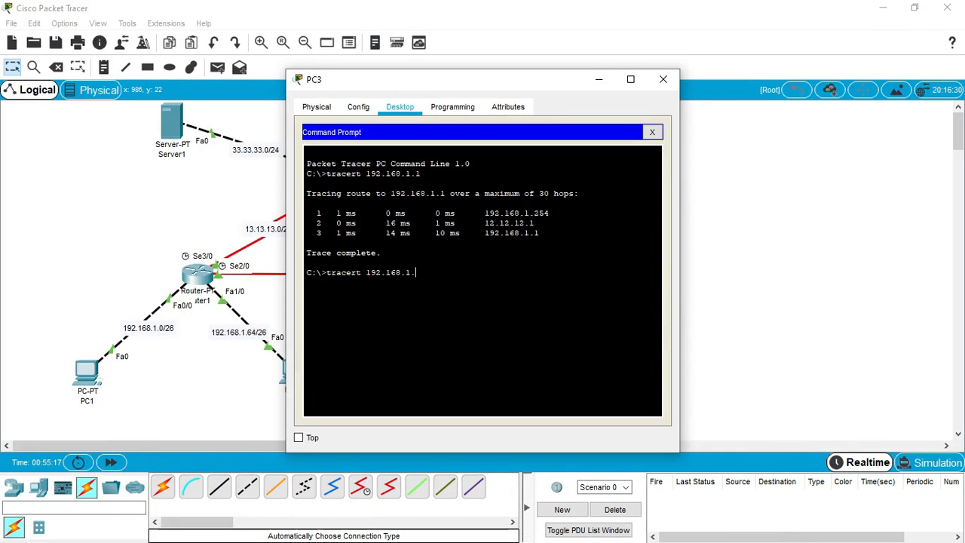
Step: Look up PC2's IPv4 address in its IP configuration and close PC2's window
{"action": "left_click", "coordinate": [281, 376]}
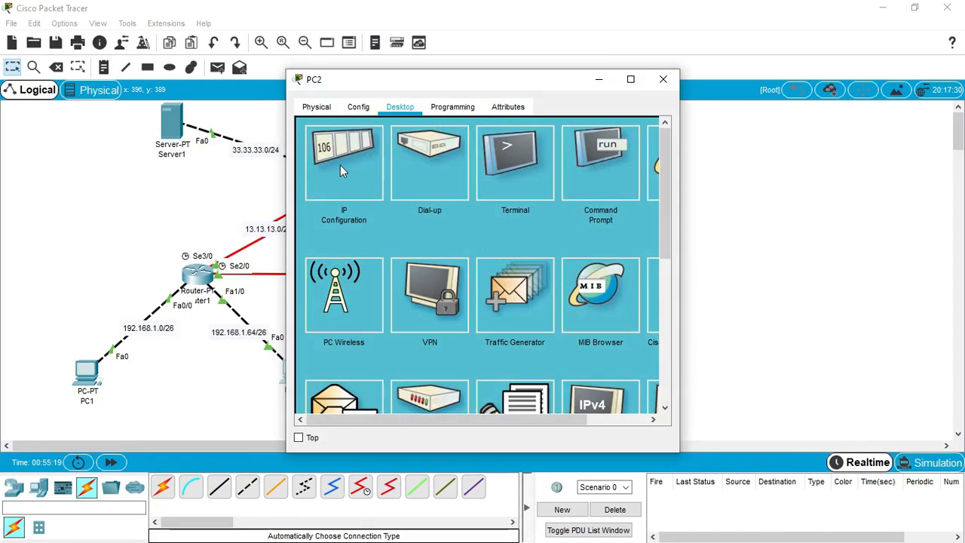
{"action": "left_click", "coordinate": [340, 169]}
{"action": "left_click", "coordinate": [663, 79]}
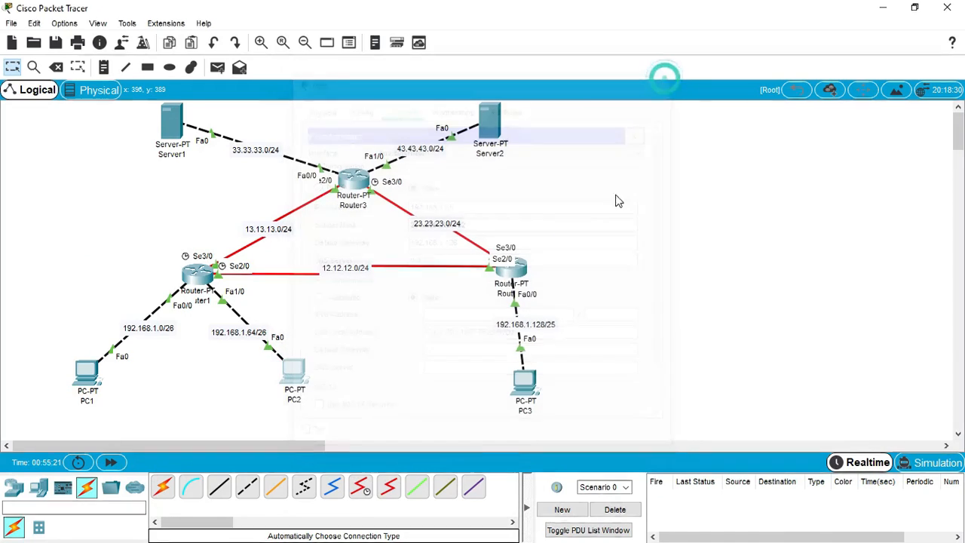
Step: Bring back PC3's Command Prompt, run tracert 192.168.1.65 to trace the route to PC2, and minimize PC3's window
{"action": "key", "text": "super"}
{"action": "mouse_move", "coordinate": [434, 529]}
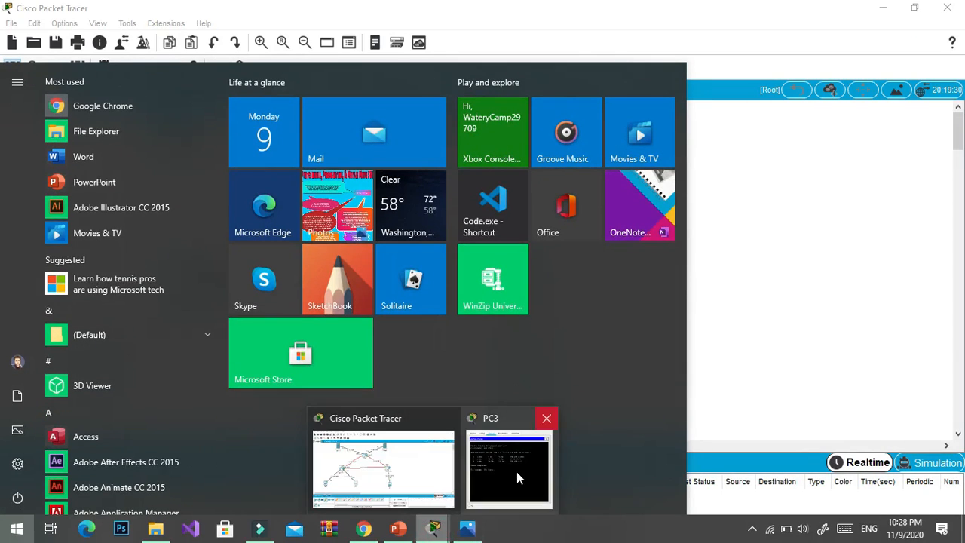
{"action": "left_click", "coordinate": [516, 472]}
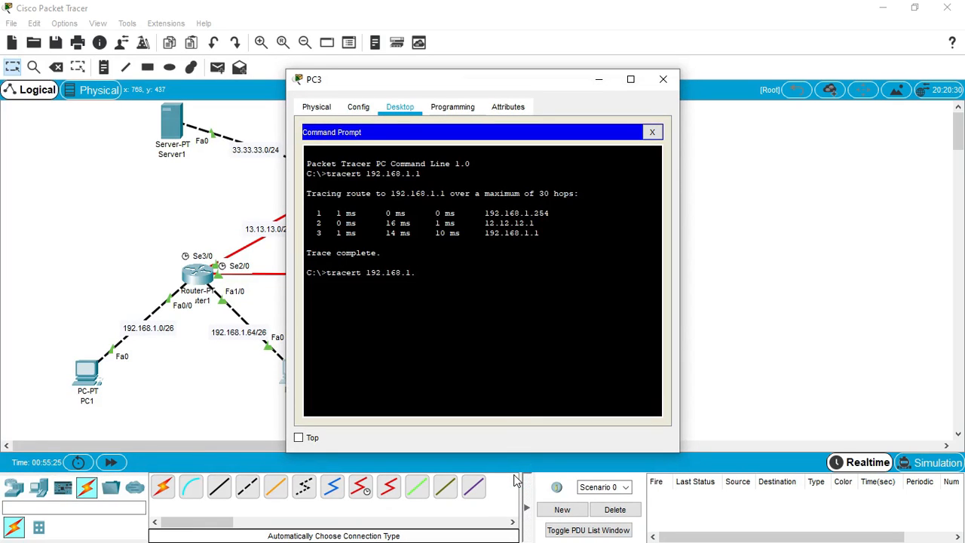
{"action": "key", "text": "Return"}
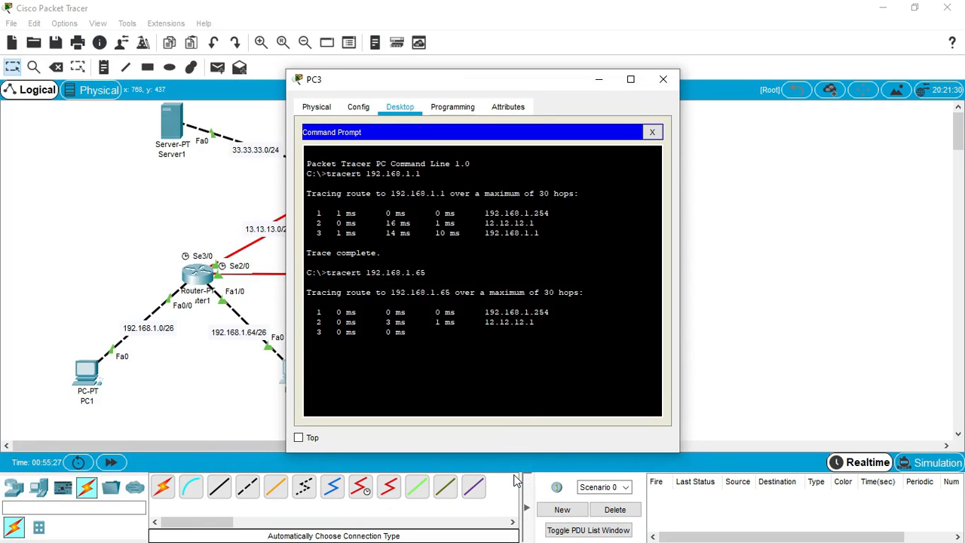
{"action": "left_click", "coordinate": [599, 79]}
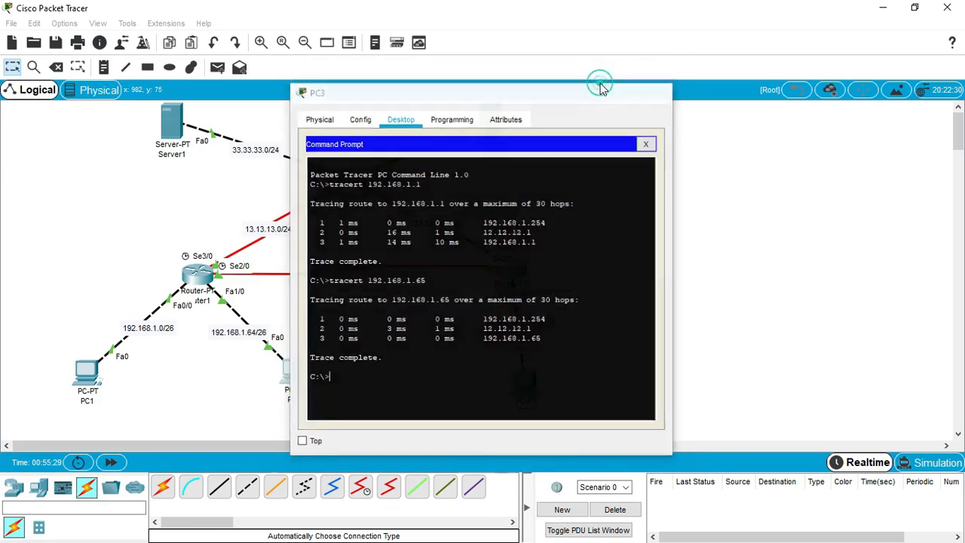
Step: Check the next PC3 scenario in the PowerPoint task list and bring back PC3's Command Prompt in Packet Tracer
{"action": "key", "text": "super"}
{"action": "left_click", "coordinate": [398, 534]}
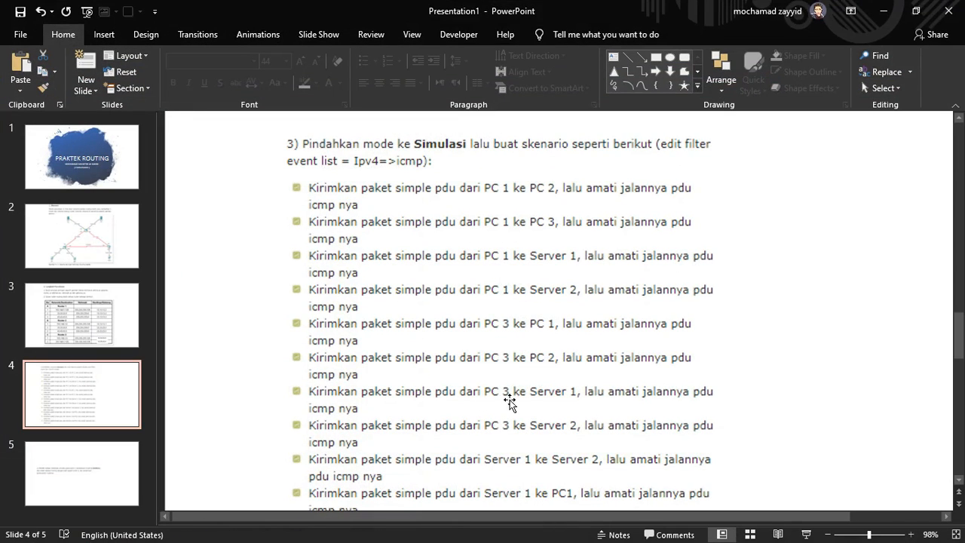
{"action": "left_click", "coordinate": [891, 6]}
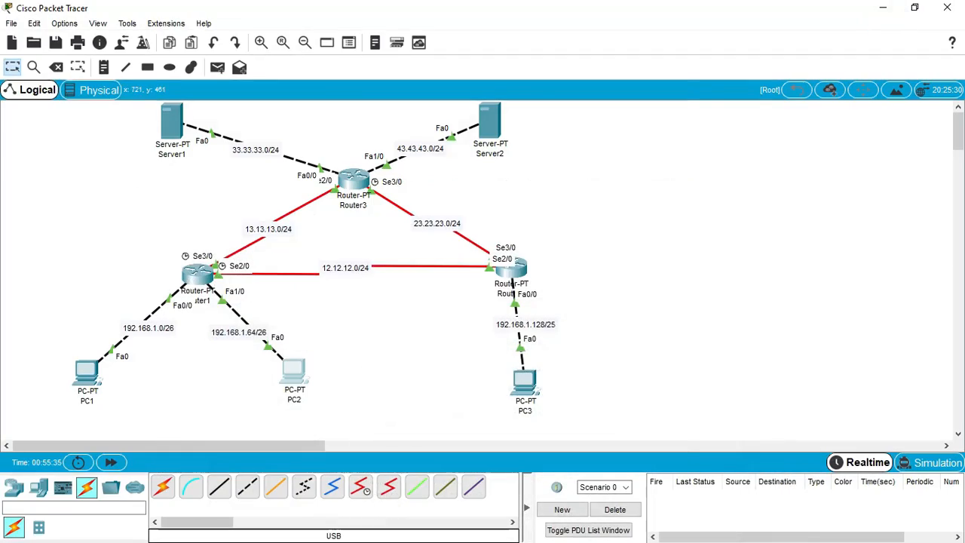
{"action": "key", "text": "super"}
{"action": "mouse_move", "coordinate": [433, 528]}
{"action": "left_click", "coordinate": [494, 489]}
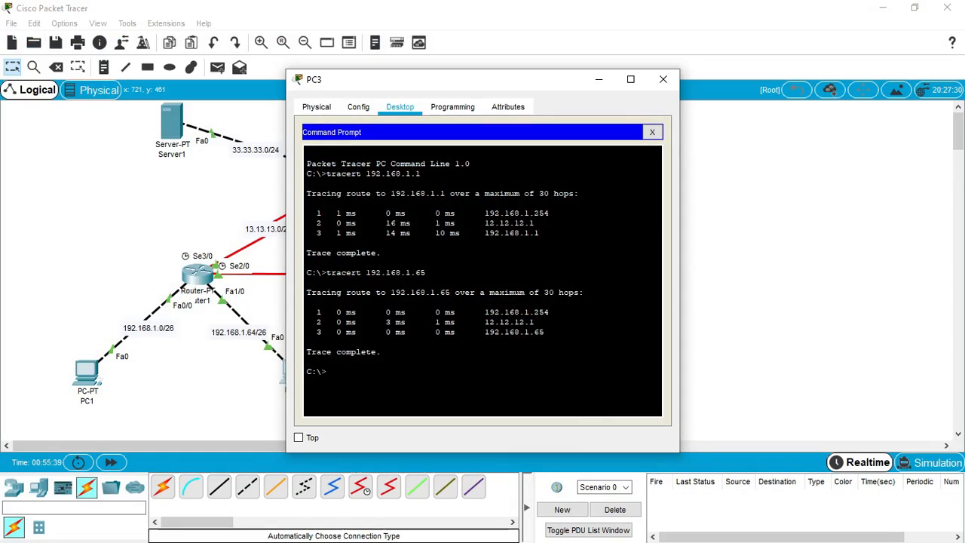
Step: Run tracert 33.33.33.1 in PC3's Command Prompt to trace the route to Server1
{"action": "key", "text": "Up"}
{"action": "key", "text": "BackSpace"}
{"action": "key", "text": "BackSpace"}
{"action": "key", "text": "BackSpace"}
{"action": "key", "text": "BackSpace"}
{"action": "key", "text": "BackSpace"}
{"action": "key", "text": "BackSpace"}
{"action": "key", "text": "BackSpace"}
{"action": "key", "text": "BackSpace"}
{"action": "key", "text": "BackSpace"}
{"action": "key", "text": "BackSpace"}
{"action": "key", "text": "BackSpace"}
{"action": "type", "text": "33.33.33.1"}
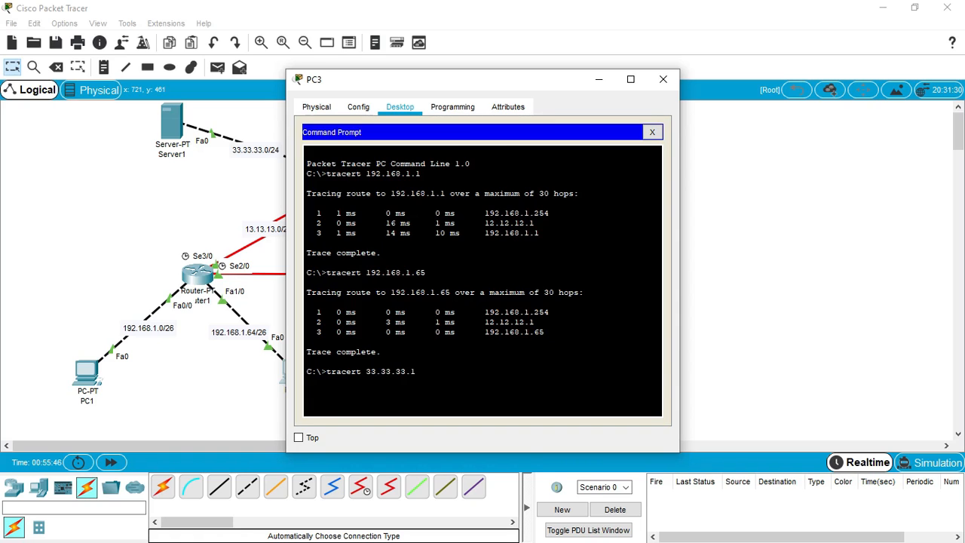
{"action": "key", "text": "Return"}
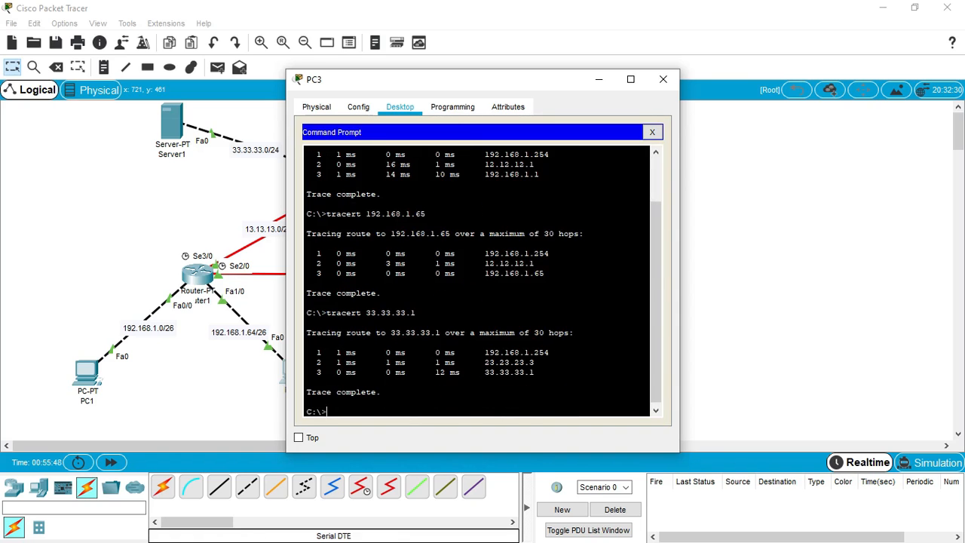
Step: Check the next scenario in PowerPoint, run tracert 43.43.43.2 from PC3 to trace the route to Server2, and minimize PC3's window
{"action": "key", "text": "super"}
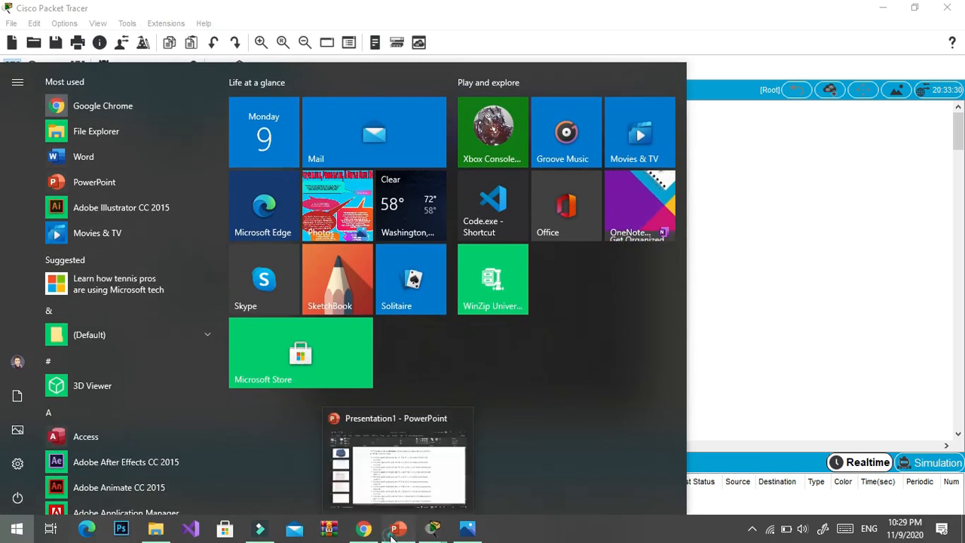
{"action": "left_click", "coordinate": [393, 532]}
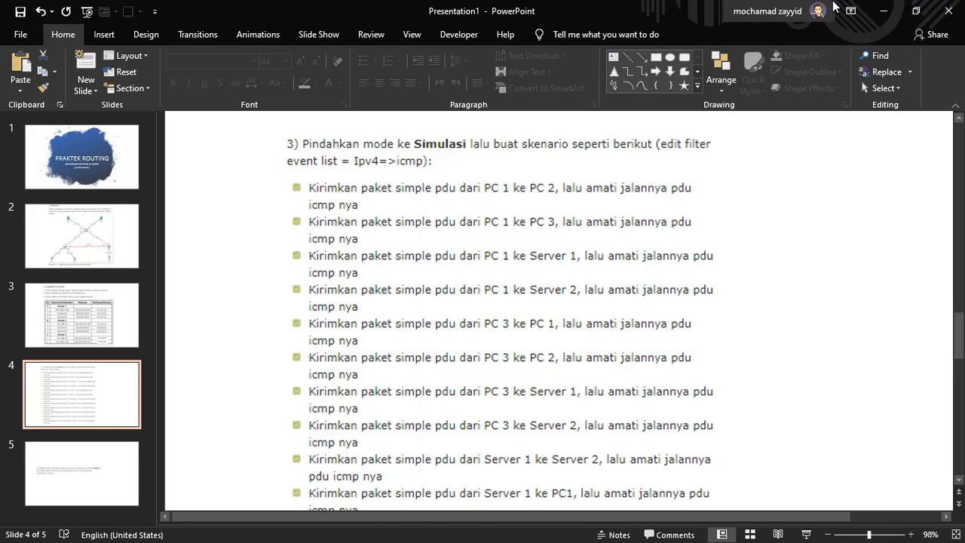
{"action": "left_click", "coordinate": [883, 10]}
{"action": "key", "text": "Up"}
{"action": "key", "text": "BackSpace"}
{"action": "key", "text": "BackSpace"}
{"action": "type", "text": "43"}
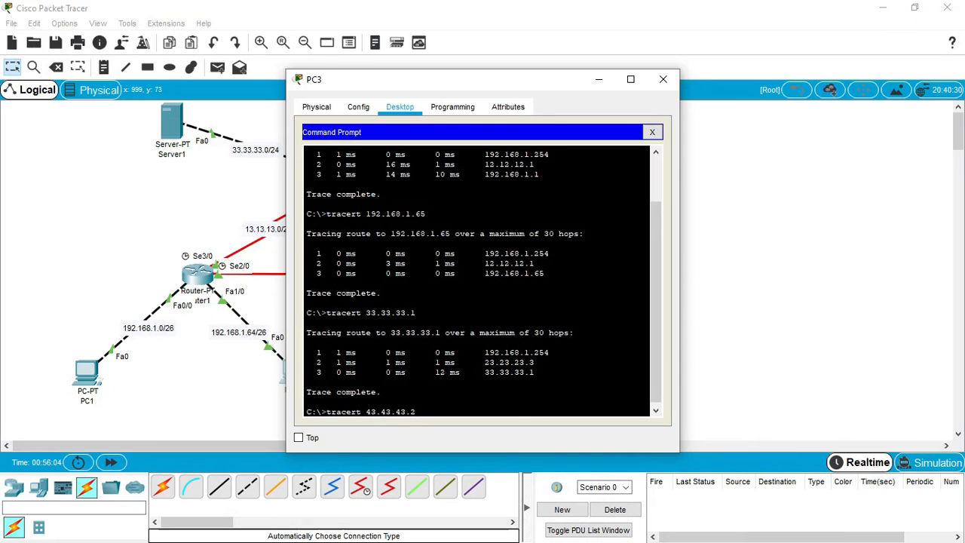
{"action": "key", "text": "Return"}
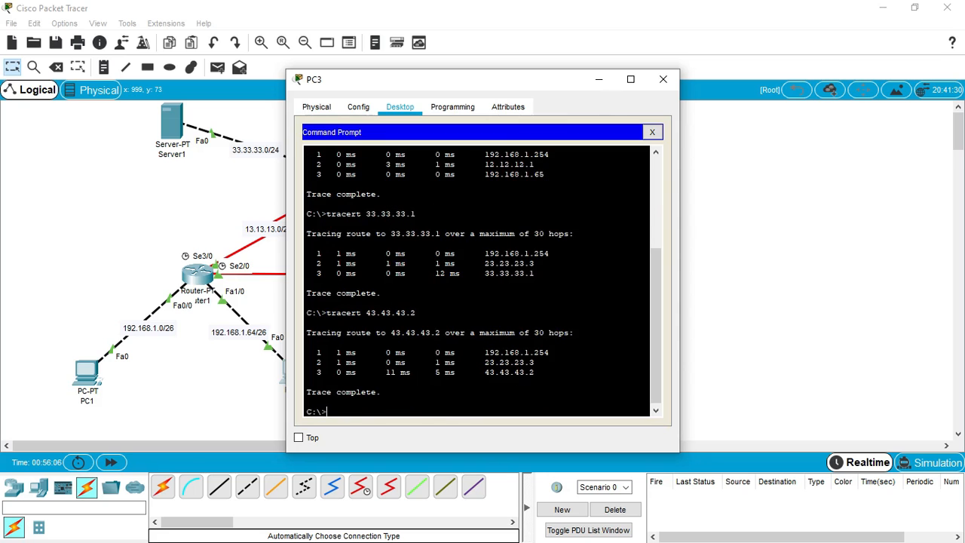
{"action": "left_click", "coordinate": [600, 79]}
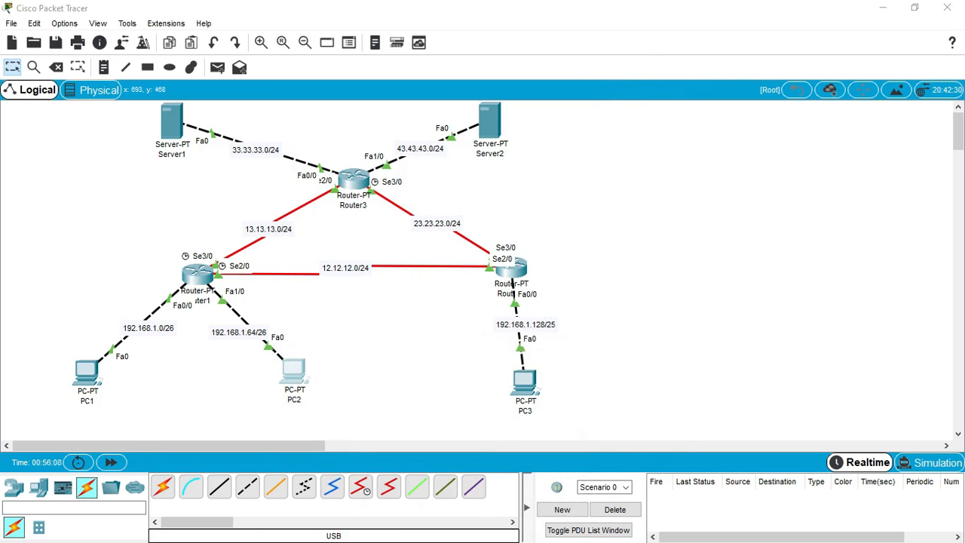
Step: Review the Server 1 scenarios at the end of slide 4's task list in PowerPoint, and minimize the presentation
{"action": "key", "text": "super"}
{"action": "left_click", "coordinate": [399, 532]}
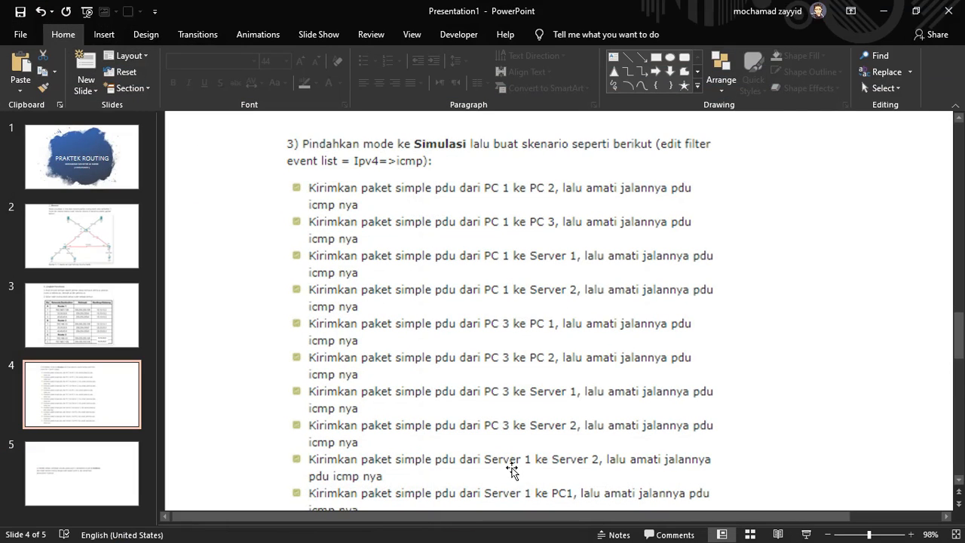
{"action": "left_click_drag", "start_coordinate": [959, 364], "coordinate": [0, 392]}
{"action": "left_click_drag", "start_coordinate": [962, 389], "coordinate": [962, 397]}
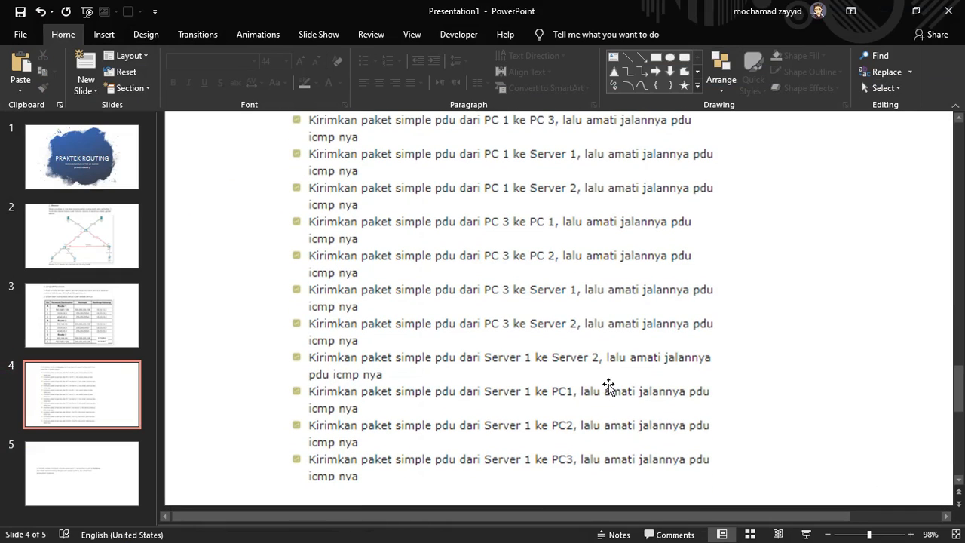
{"action": "left_click", "coordinate": [882, 12]}
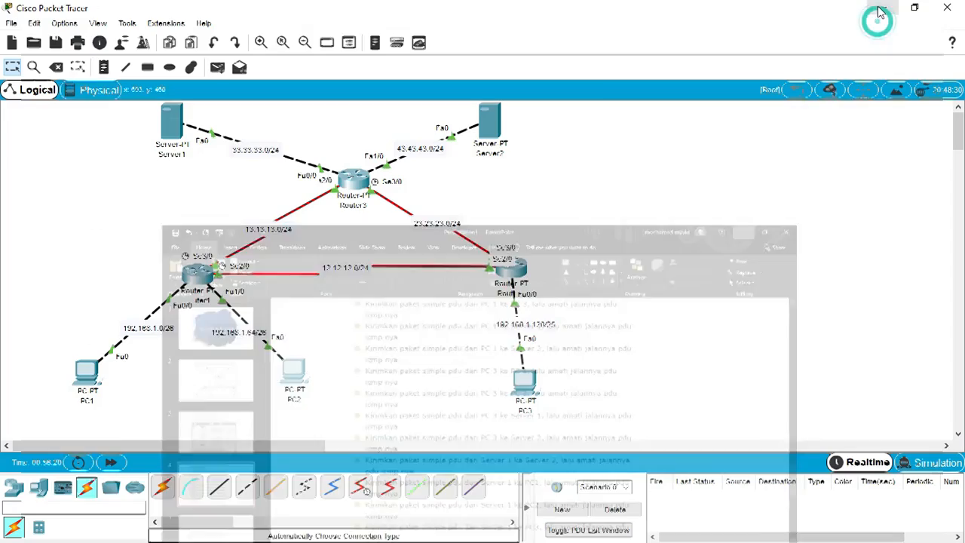
Step: Close PC3's window and open the Command Prompt on Server1
{"action": "key", "text": "super"}
{"action": "mouse_move", "coordinate": [430, 526]}
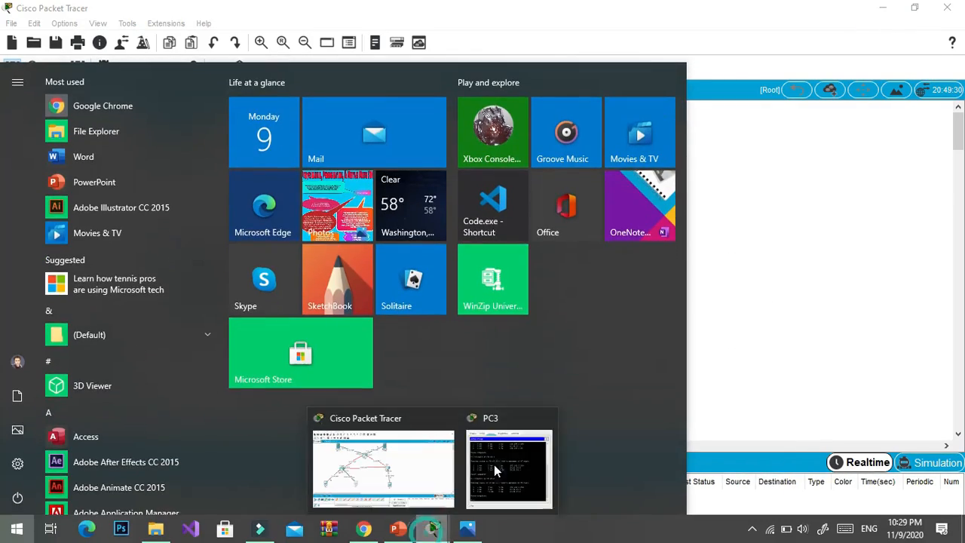
{"action": "left_click", "coordinate": [505, 463]}
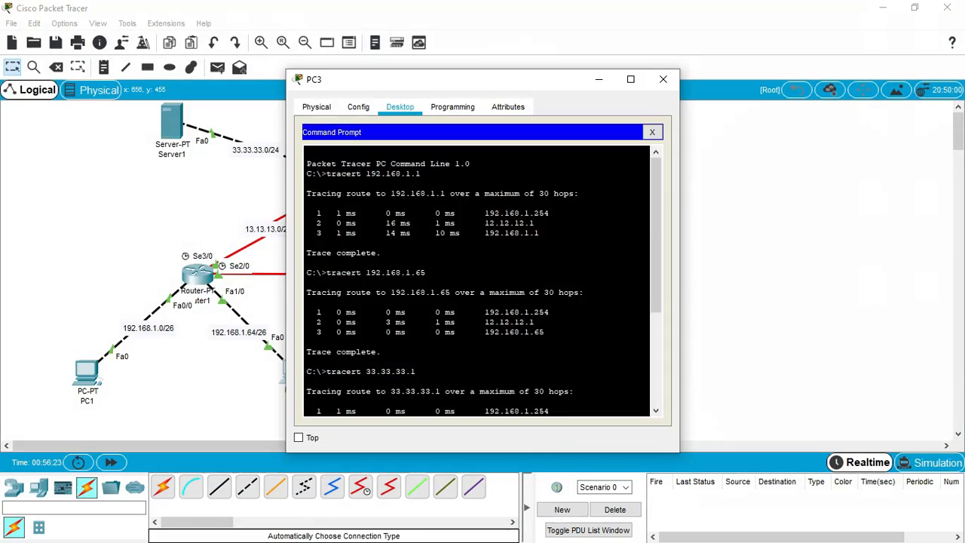
{"action": "left_click", "coordinate": [663, 79]}
{"action": "left_click", "coordinate": [156, 132]}
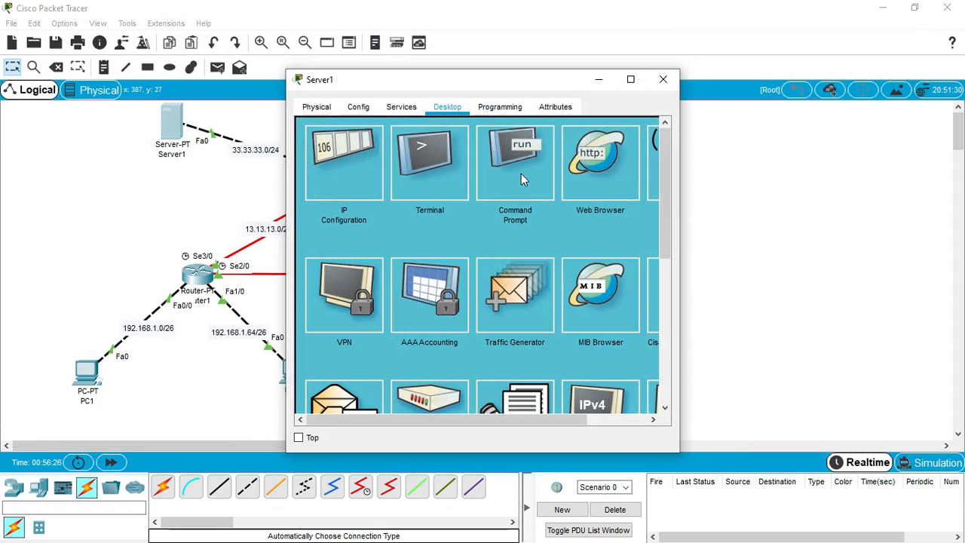
{"action": "left_click", "coordinate": [517, 167]}
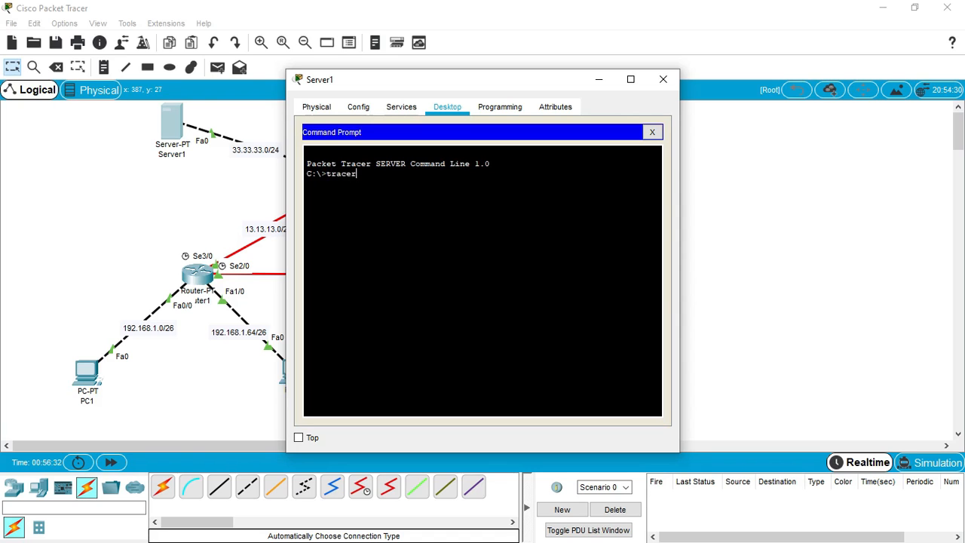
Step: Move Server1's window clear of the topology and run tracert 43.43.43.2 to trace the route to Server2
{"action": "left_click_drag", "start_coordinate": [437, 88], "coordinate": [518, 101]}
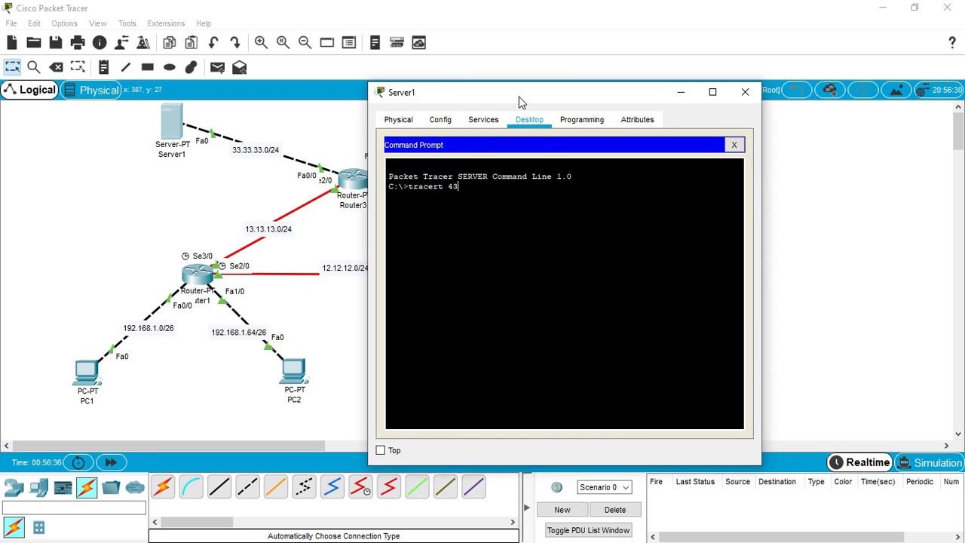
{"action": "type", "text": "43.43.2"}
{"action": "key", "text": "Return"}
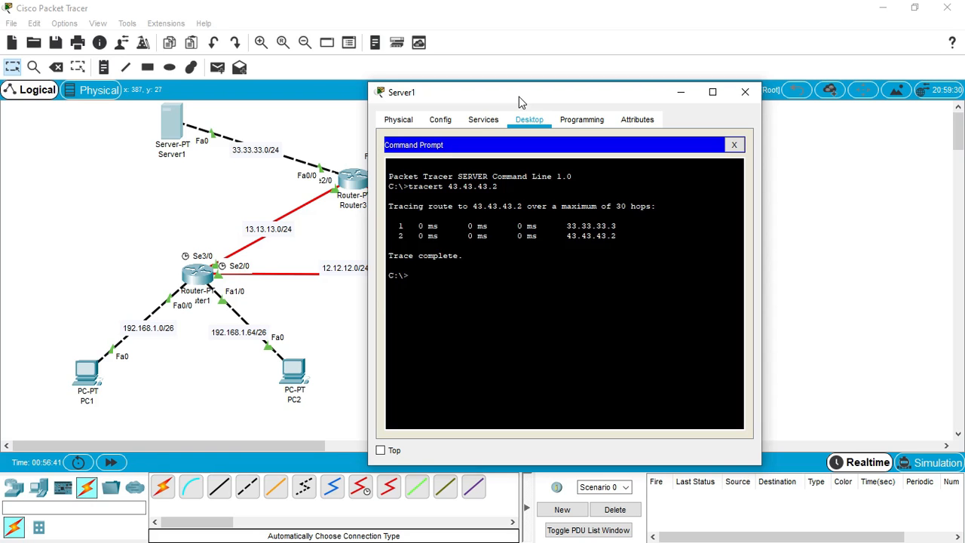
Step: Check the next Server 1 scenario in PowerPoint, and run tracert 192.168.1.1 in Server1's Command Prompt to trace the route to PC1
{"action": "key", "text": "super"}
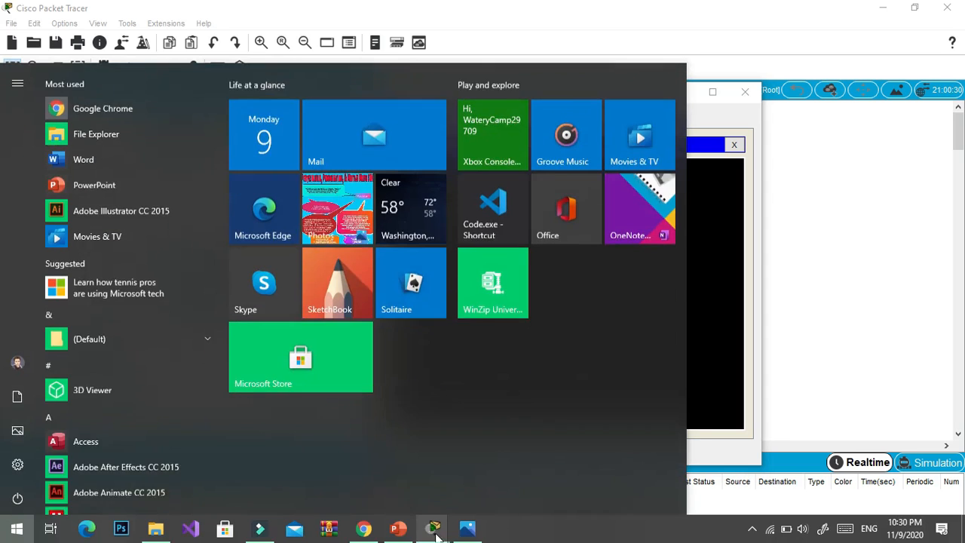
{"action": "left_click", "coordinate": [400, 534]}
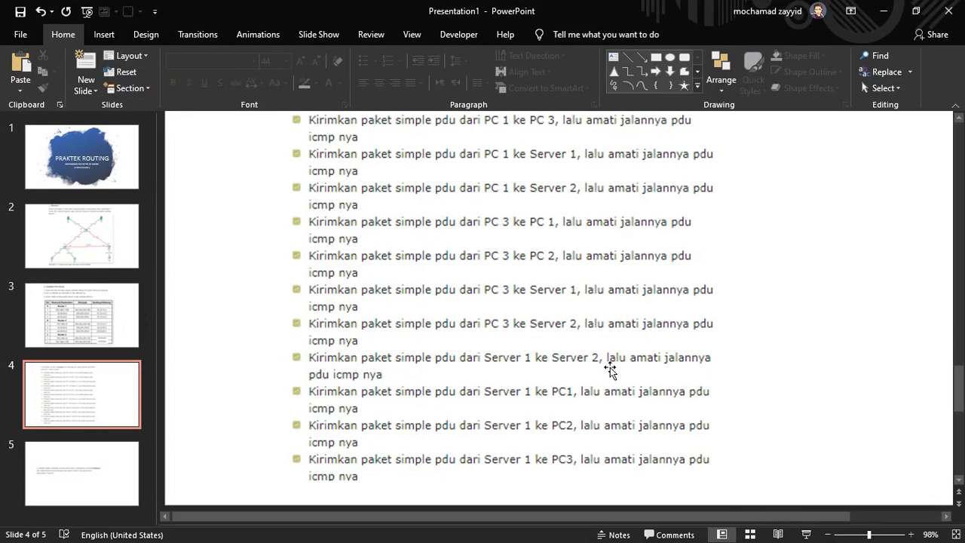
{"action": "left_click", "coordinate": [884, 11]}
{"action": "key", "text": "Up"}
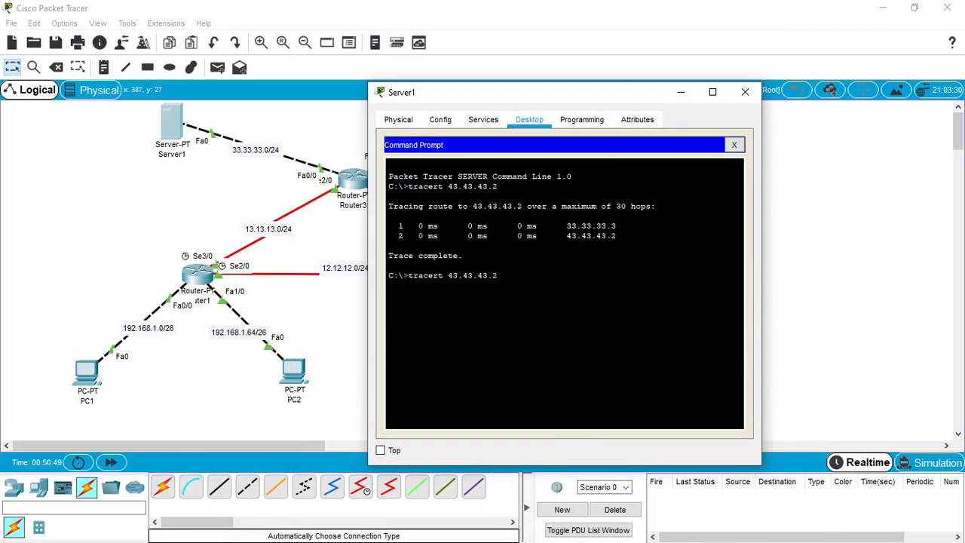
{"action": "key", "text": "BackSpace"}
{"action": "key", "text": "BackSpace"}
{"action": "key", "text": "BackSpace"}
{"action": "key", "text": "BackSpace"}
{"action": "key", "text": "BackSpace"}
{"action": "key", "text": "BackSpace"}
{"action": "key", "text": "BackSpace"}
{"action": "key", "text": "BackSpace"}
{"action": "type", "text": "192.168.1.1"}
{"action": "key", "text": "Return"}
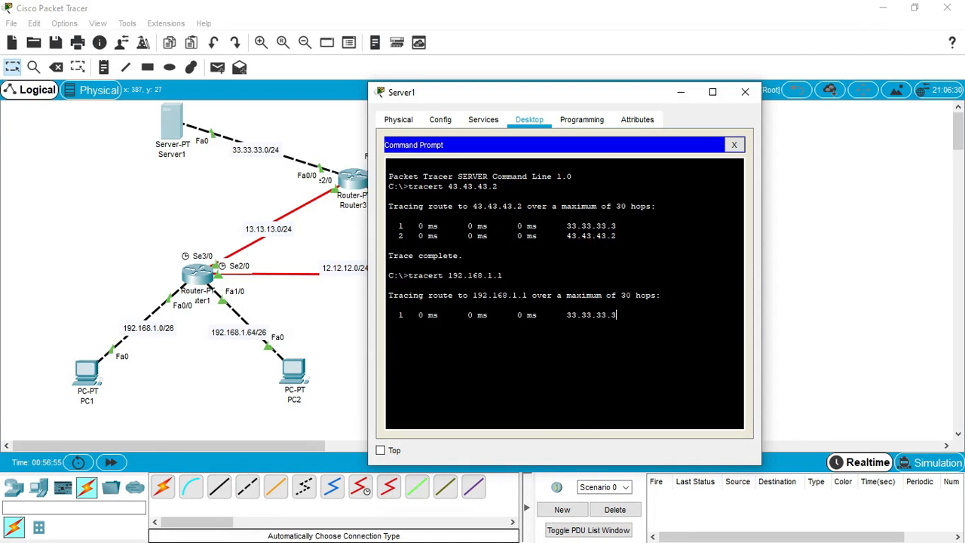
Step: Consult the PowerPoint task list again, and run tracert 192.168.1.65 from Server1 to trace the route to PC2
{"action": "key", "text": "super"}
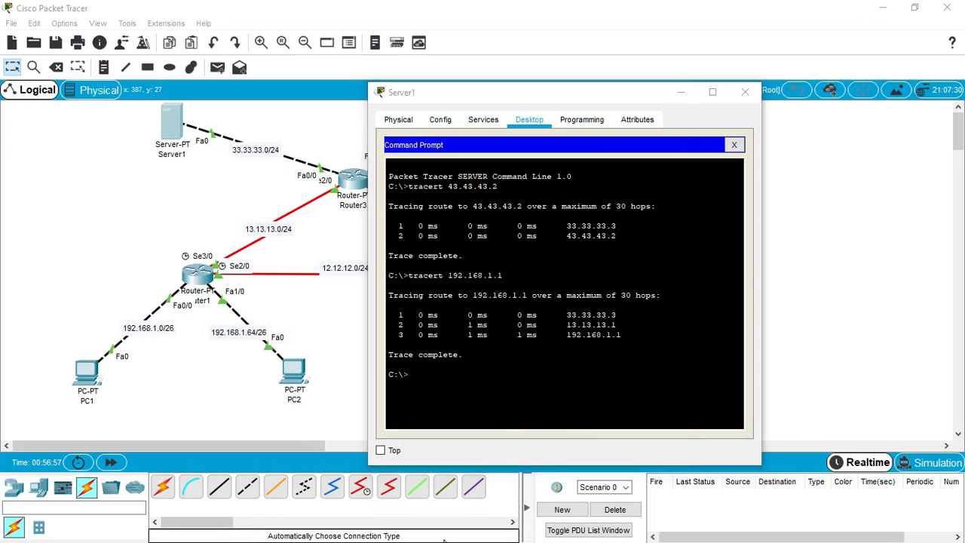
{"action": "left_click", "coordinate": [398, 530]}
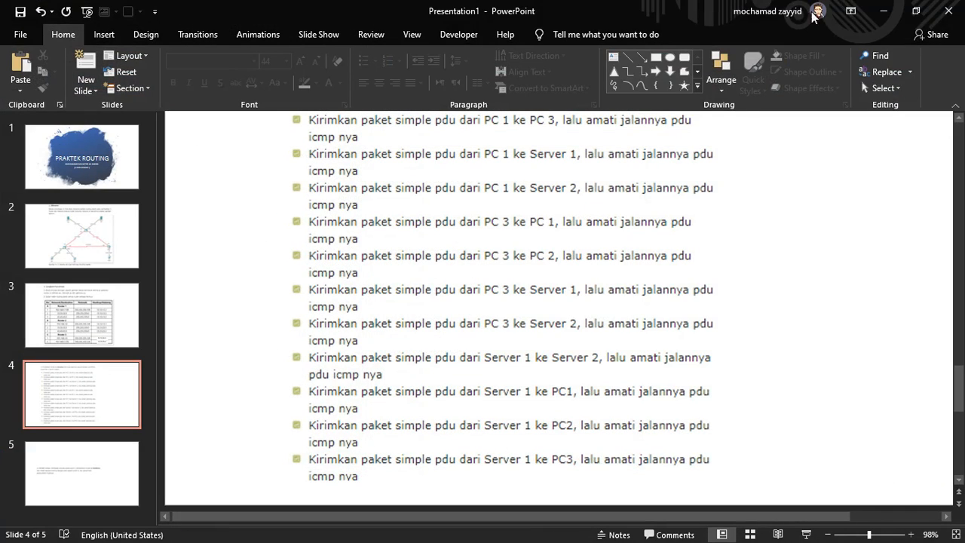
{"action": "left_click", "coordinate": [883, 11]}
{"action": "key", "text": "Up"}
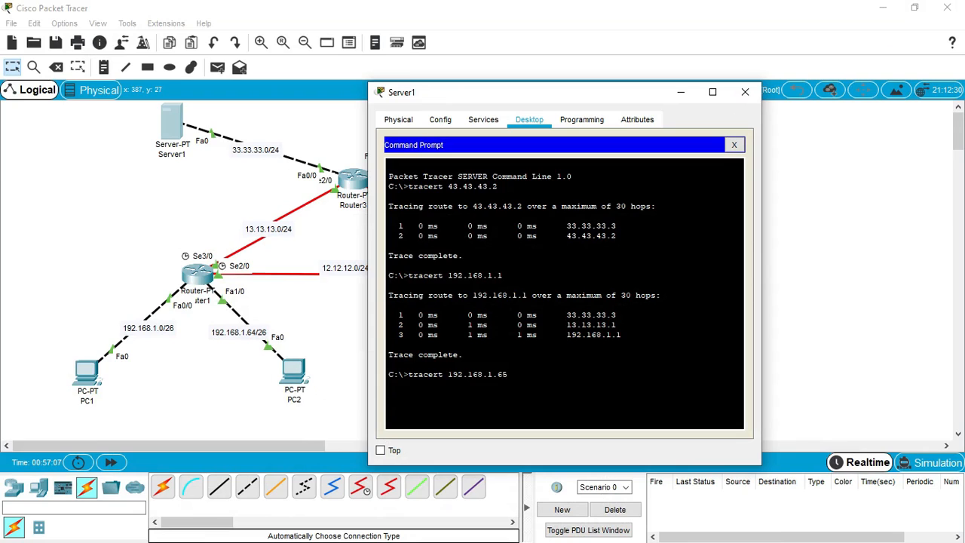
{"action": "type", "text": "65"}
{"action": "key", "text": "Return"}
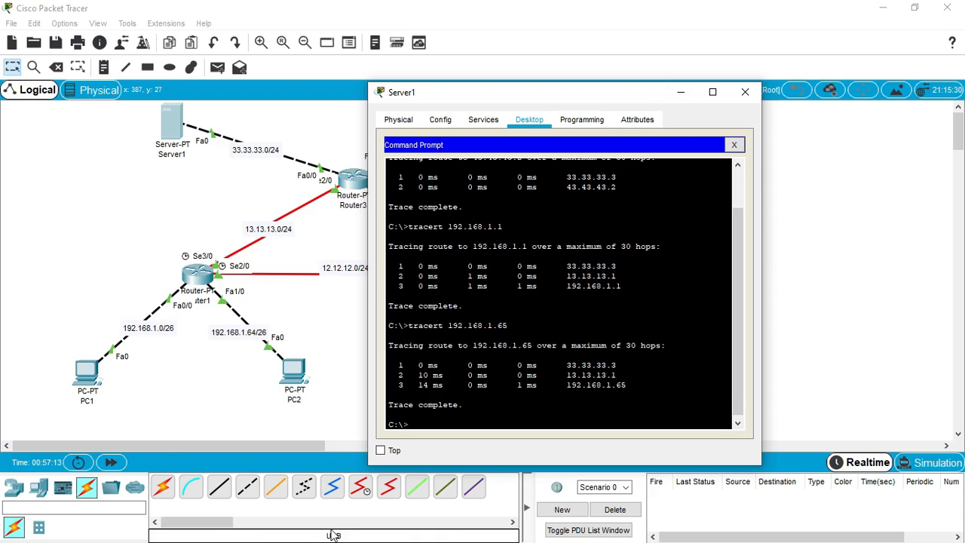
Step: Look up the last Server 1 scenario in PowerPoint and return to Server1's Command Prompt over the Packet Tracer topology
{"action": "key", "text": "super"}
{"action": "left_click", "coordinate": [366, 533]}
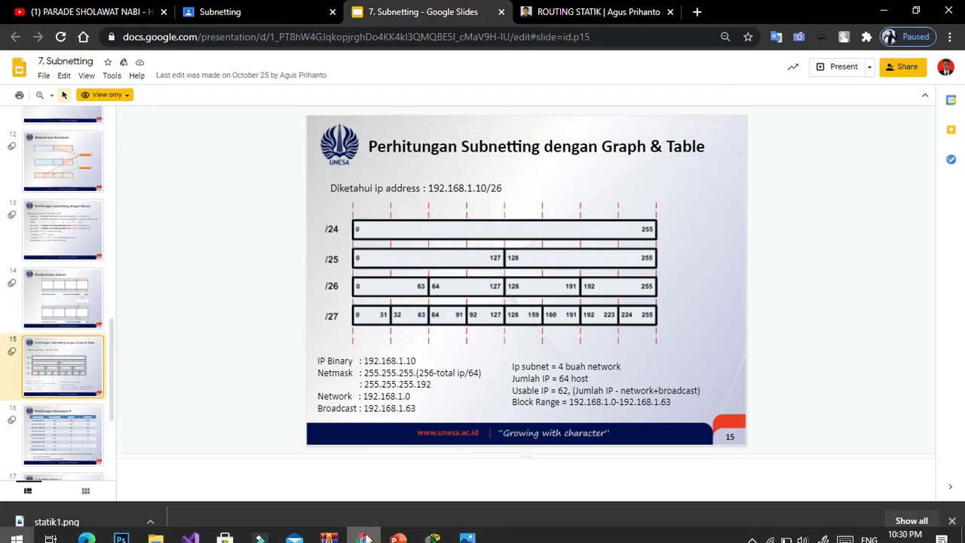
{"action": "key", "text": "super"}
{"action": "left_click", "coordinate": [395, 527]}
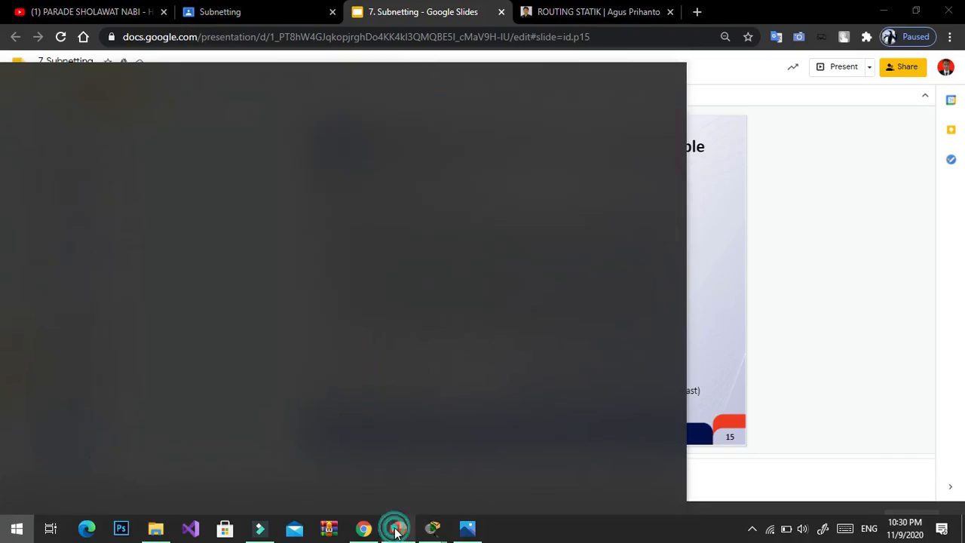
{"action": "key", "text": "super"}
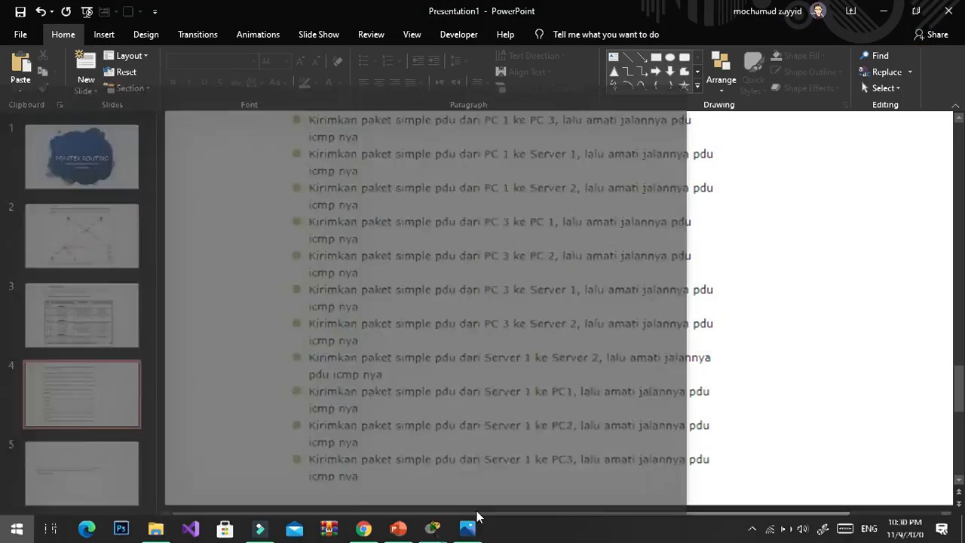
{"action": "mouse_move", "coordinate": [436, 534]}
{"action": "left_click", "coordinate": [491, 500]}
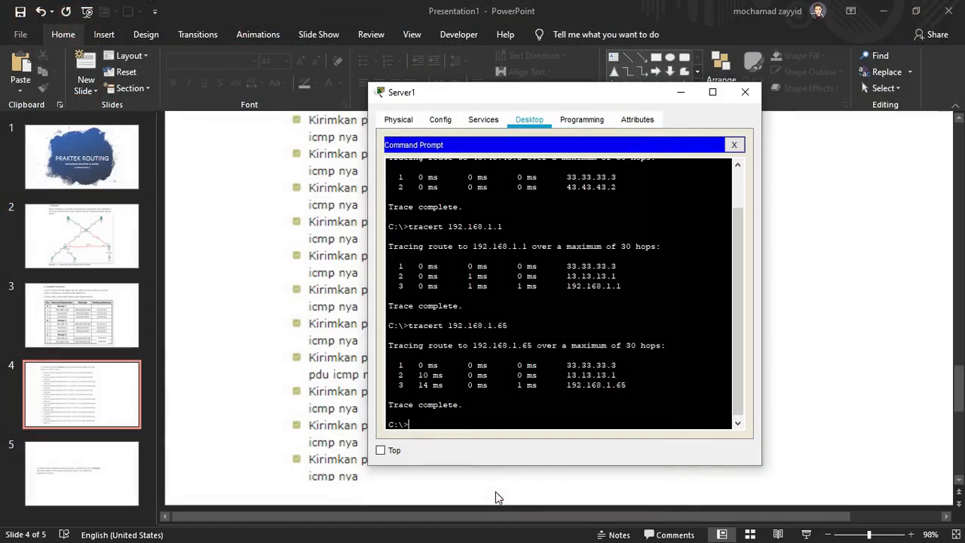
{"action": "key", "text": "super"}
{"action": "mouse_move", "coordinate": [431, 532]}
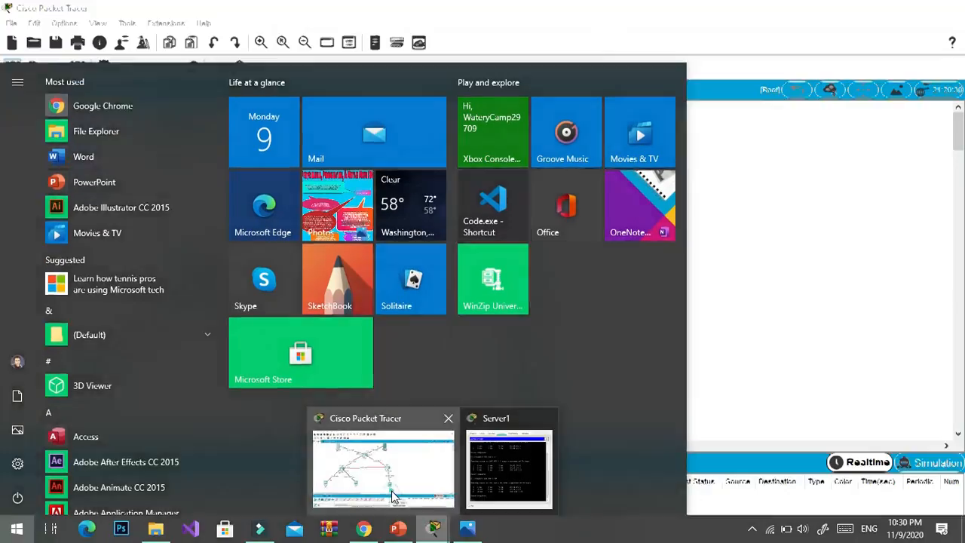
{"action": "left_click", "coordinate": [447, 482]}
{"action": "key", "text": "super"}
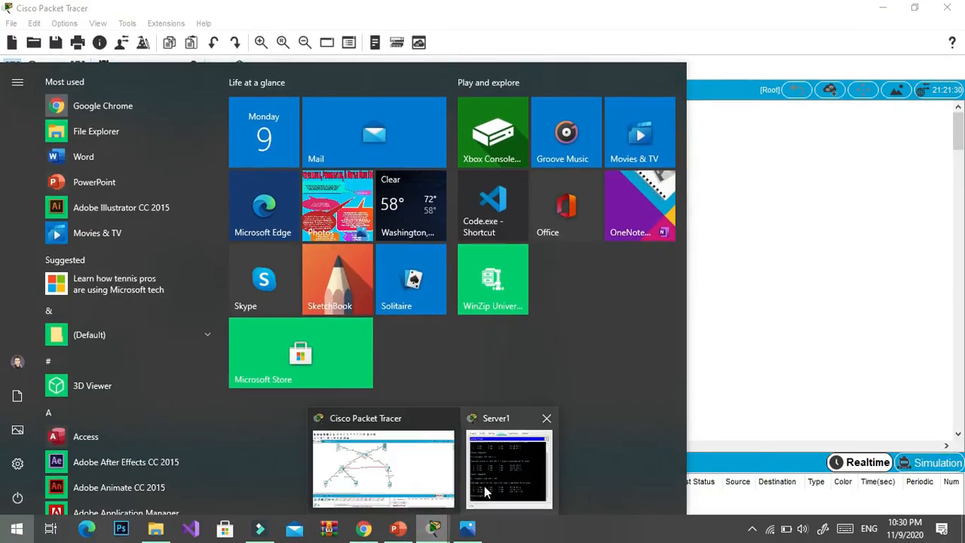
{"action": "left_click", "coordinate": [526, 451]}
Step: Prepare a tracert command to a 192.168.1. address in Server1's Command Prompt, leaving out the host part
{"action": "key", "text": "Up"}
{"action": "key", "text": "BackSpace"}
{"action": "key", "text": "BackSpace"}
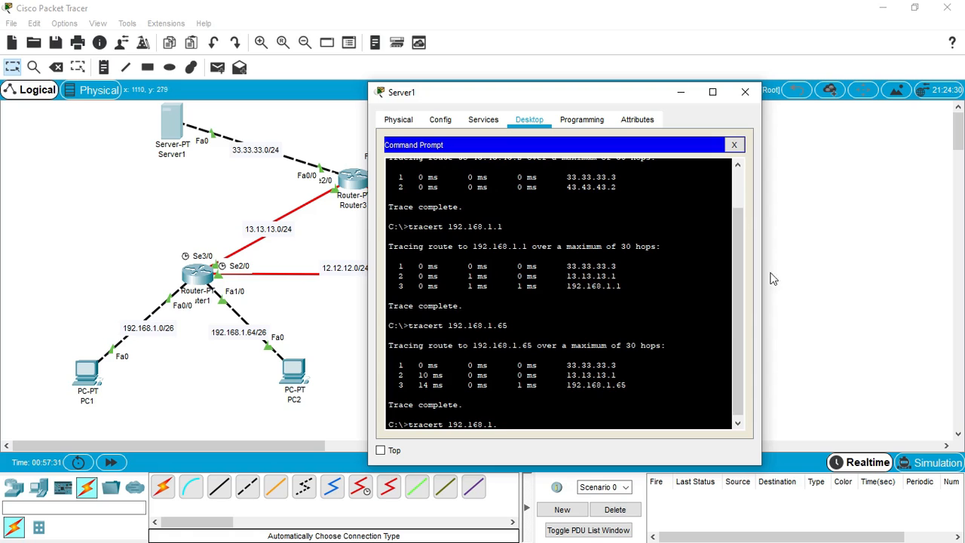
Step: Set Server1's window aside, look up PC3's IPv4 address in its IP Configuration, and close PC3
{"action": "left_click", "coordinate": [678, 90]}
{"action": "left_click", "coordinate": [532, 373]}
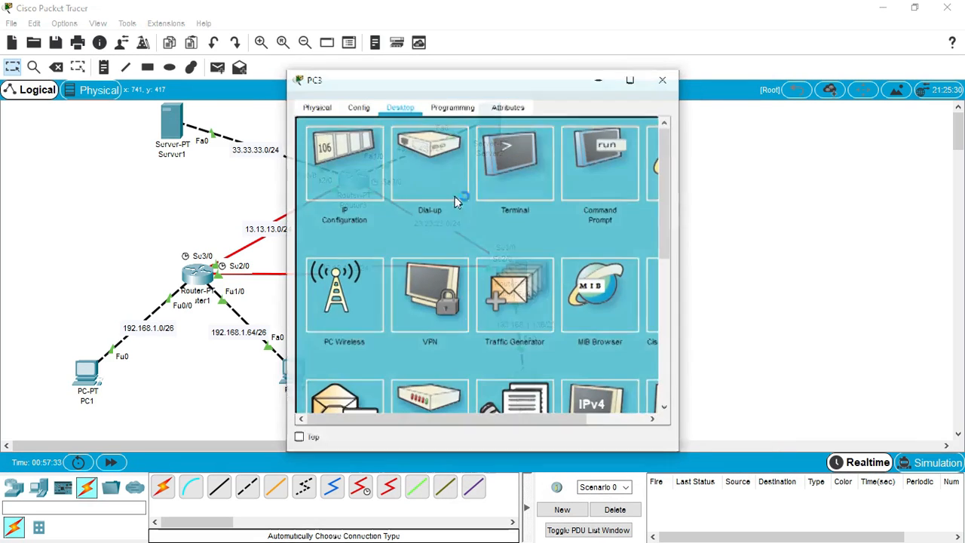
{"action": "left_click", "coordinate": [346, 173]}
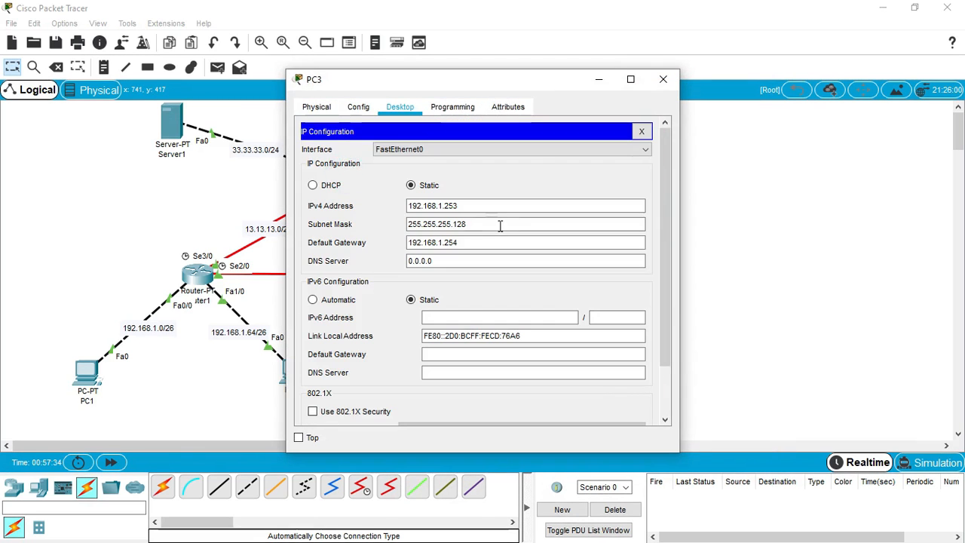
{"action": "left_click", "coordinate": [677, 79]}
Step: Return to Server1's Command Prompt and run tracert 192.168.1.253 to trace the route to PC3
{"action": "key", "text": "super"}
{"action": "mouse_move", "coordinate": [431, 528]}
{"action": "left_click", "coordinate": [497, 510]}
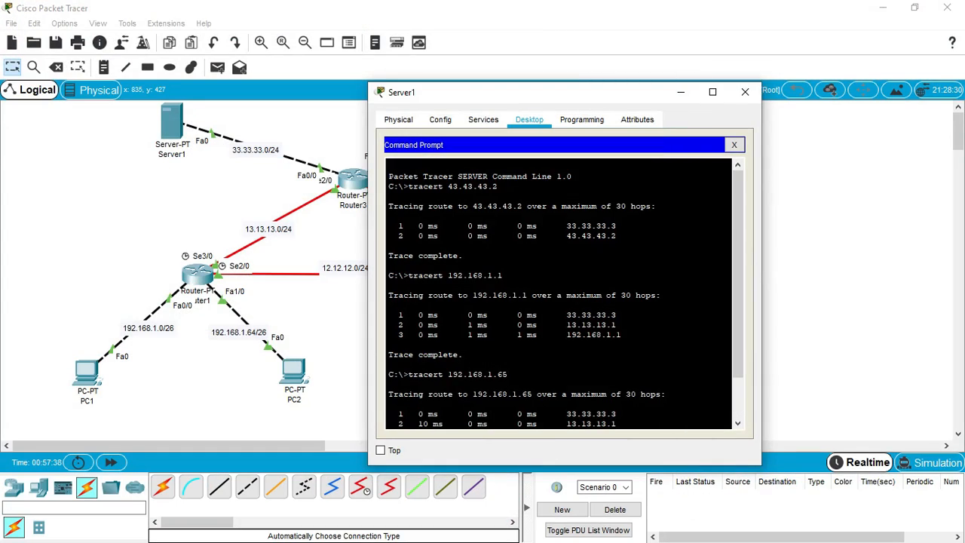
{"action": "scroll", "coordinate": [560, 294], "scroll_direction": "down", "scroll_amount": 2}
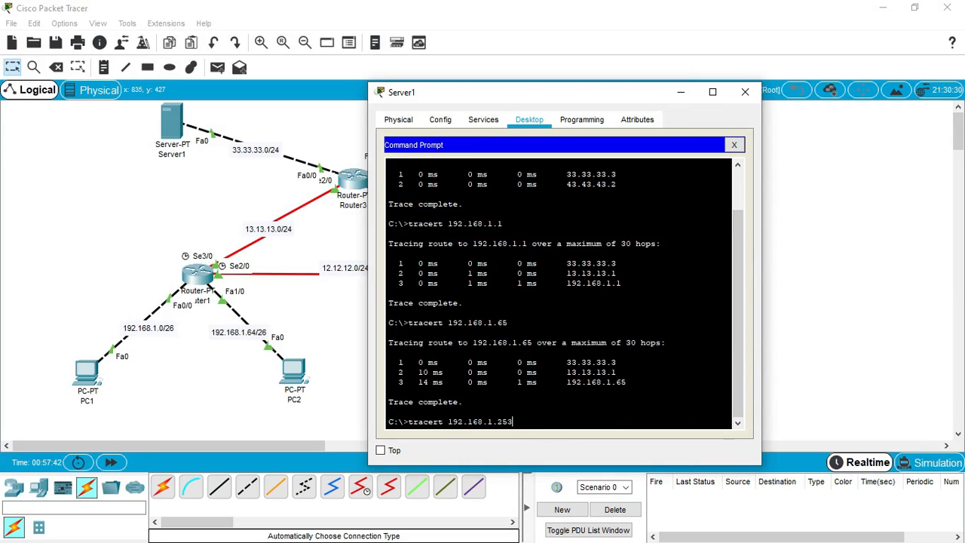
{"action": "key", "text": "Return"}
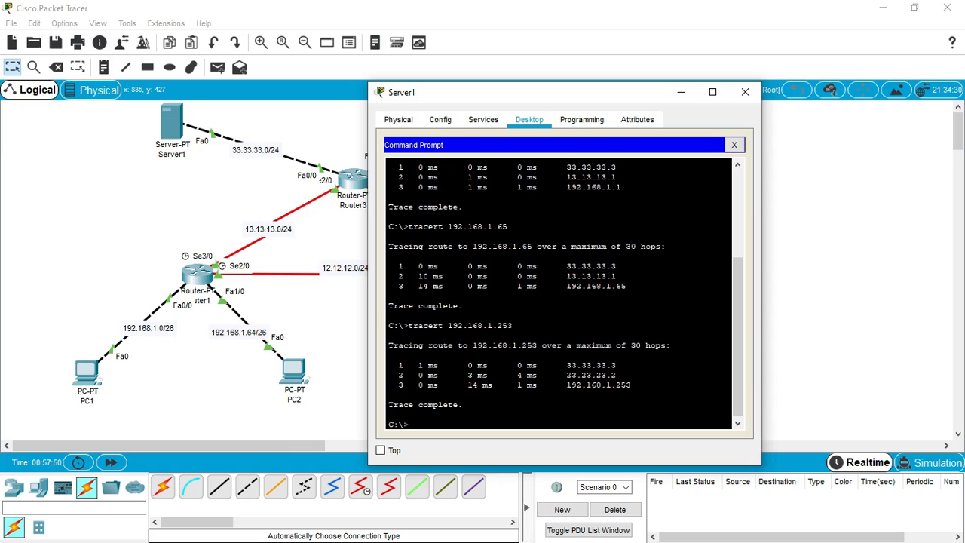
Step: Review the completed traces in Server1's Command Prompt and close the Server1 window
{"action": "left_click_drag", "start_coordinate": [741, 261], "coordinate": [733, 363]}
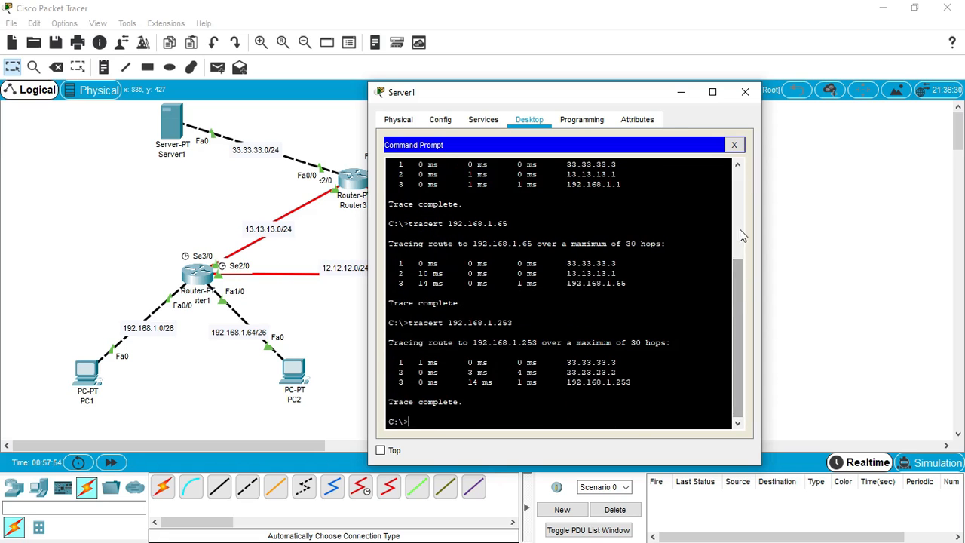
{"action": "left_click_drag", "start_coordinate": [738, 308], "coordinate": [739, 215]}
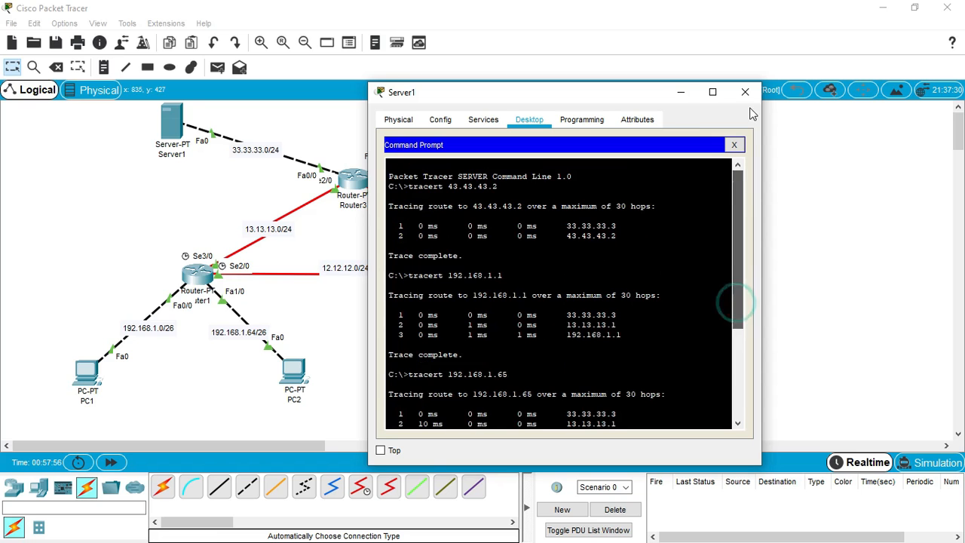
{"action": "left_click", "coordinate": [745, 92]}
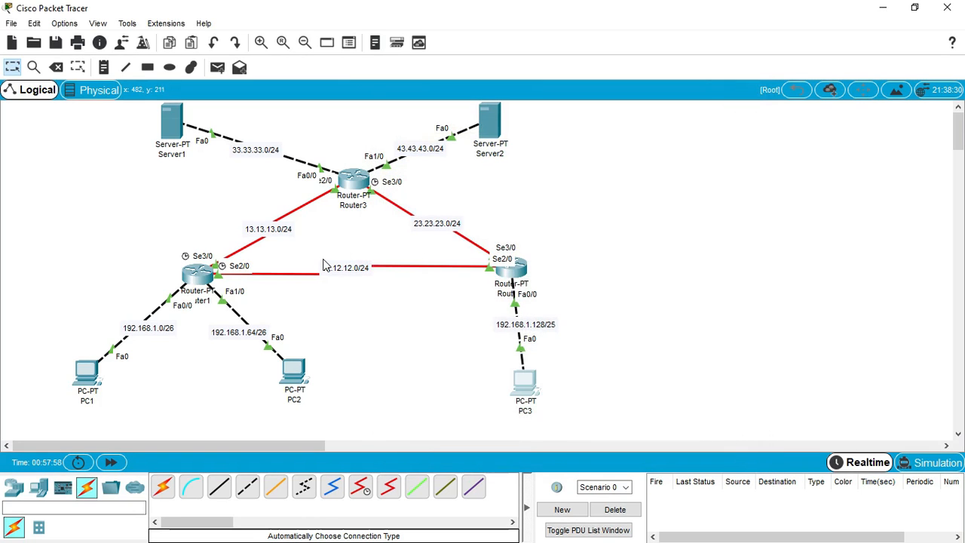